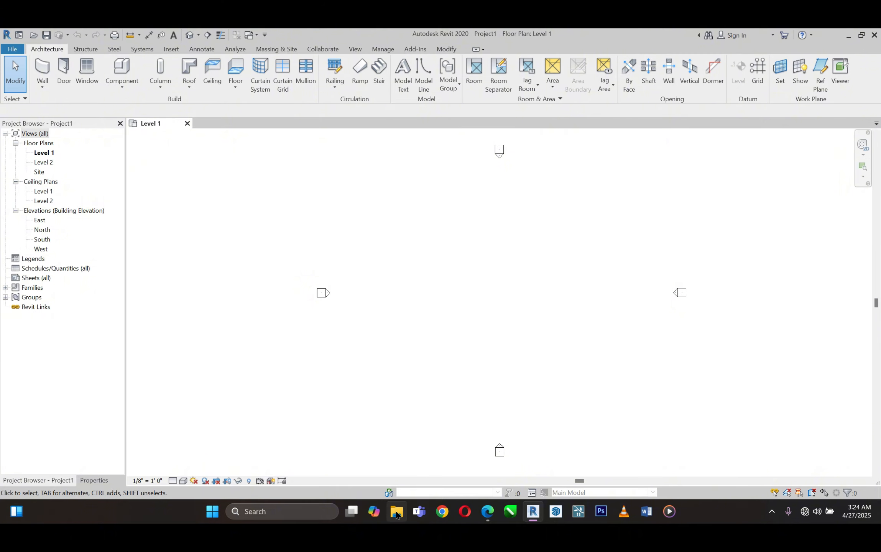
- Open the lesson 1 PDF from the Desktop folder and examine the floor plan's room layout and dimensions
{"action": "key", "text": "super+e"}
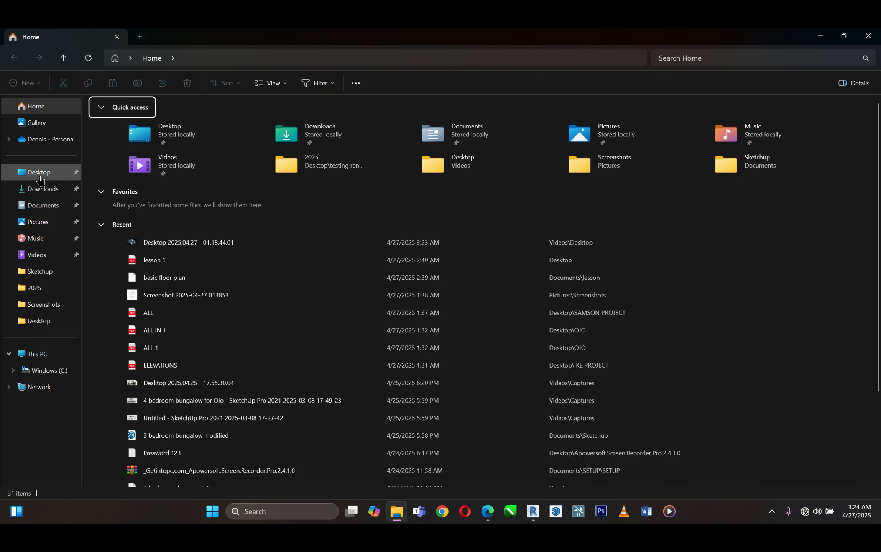
{"action": "left_click", "coordinate": [40, 173]}
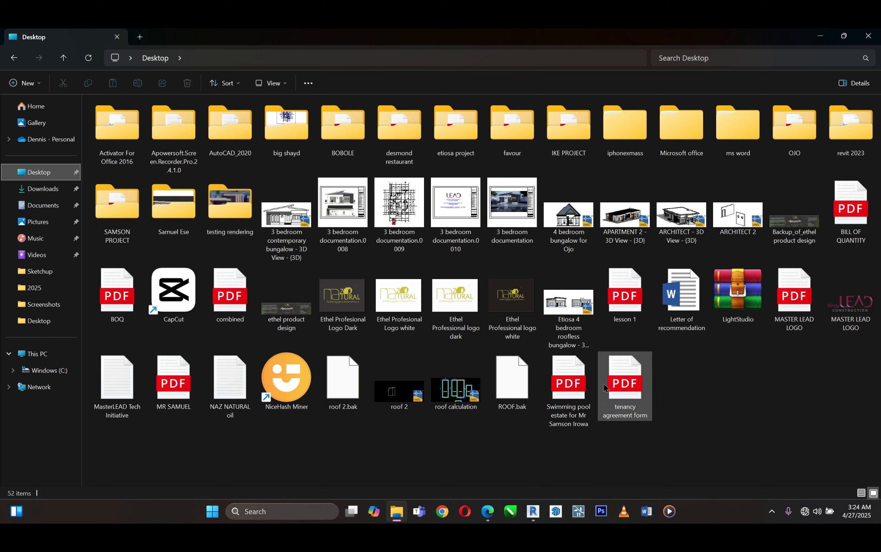
{"action": "double_click", "coordinate": [623, 307]}
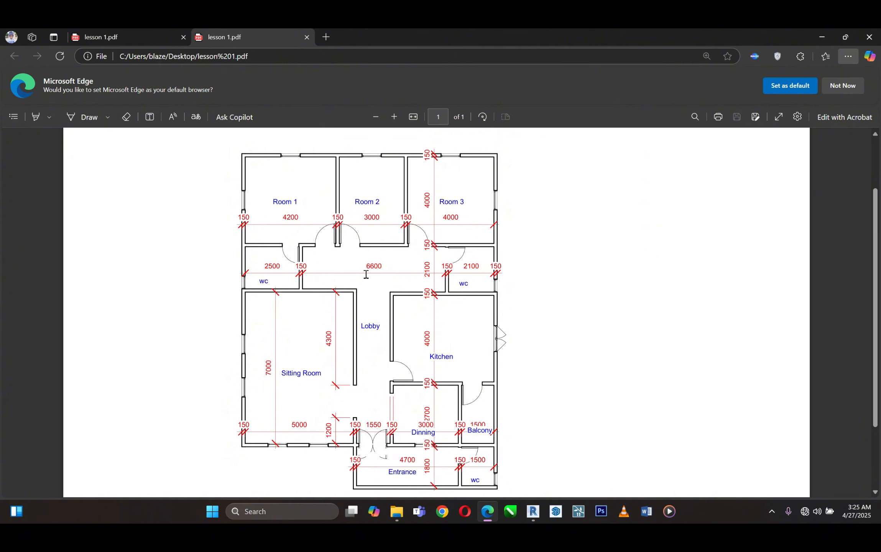
{"action": "scroll", "coordinate": [368, 249], "scroll_direction": "up", "scroll_amount": 2}
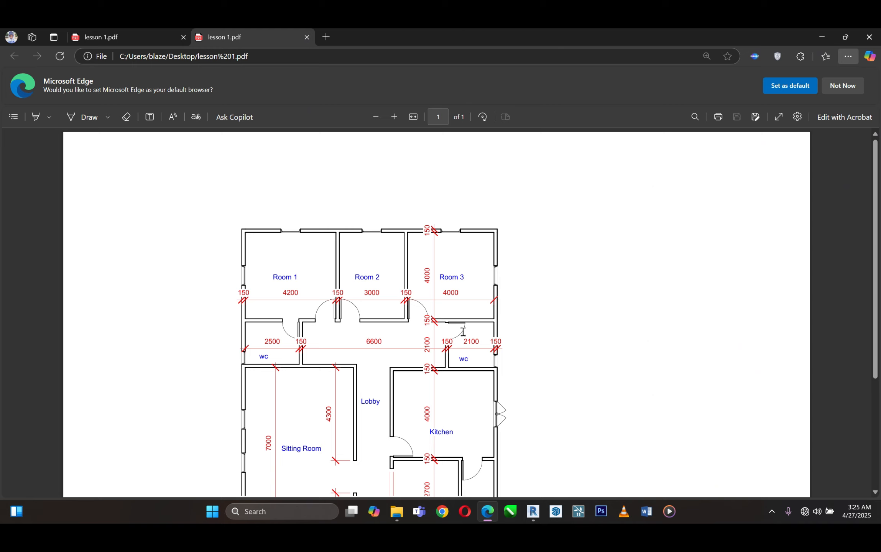
{"action": "scroll", "coordinate": [460, 337], "scroll_direction": "down", "scroll_amount": 2}
{"action": "scroll", "coordinate": [460, 339], "scroll_direction": "up", "scroll_amount": 1}
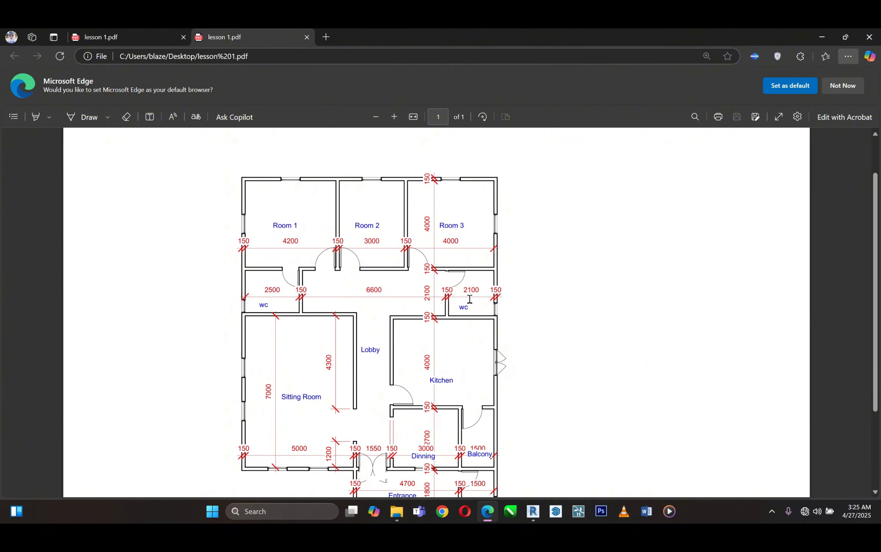
{"action": "scroll", "coordinate": [470, 300], "scroll_direction": "down", "scroll_amount": 1}
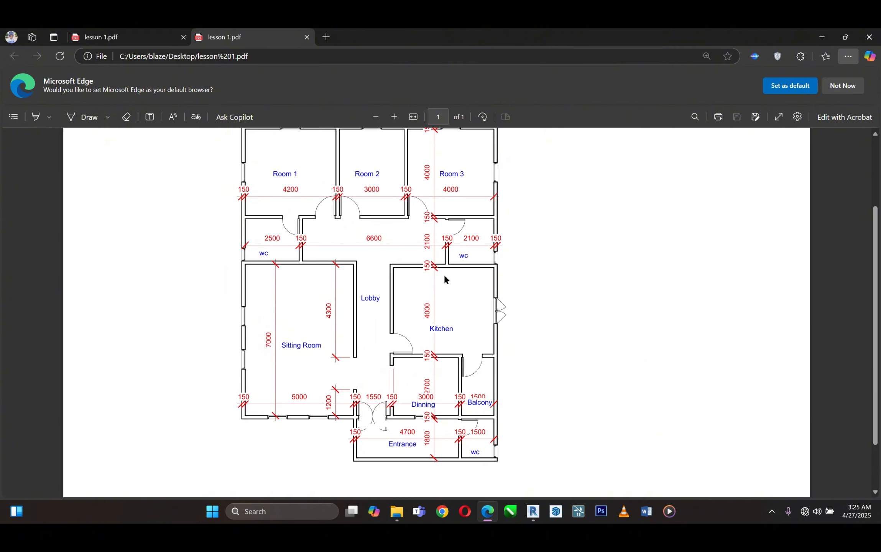
{"action": "scroll", "coordinate": [462, 450], "scroll_direction": "down", "scroll_amount": 1}
{"action": "scroll", "coordinate": [461, 450], "scroll_direction": "up", "scroll_amount": 1}
- Switch back to Revit and open the South elevation to show the level heads up close
{"action": "left_click", "coordinate": [822, 37]}
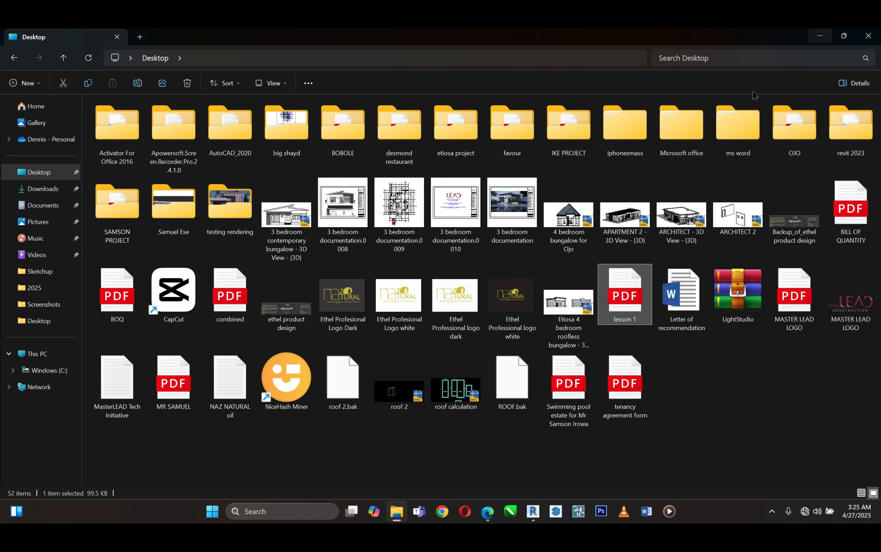
{"action": "left_click", "coordinate": [536, 519]}
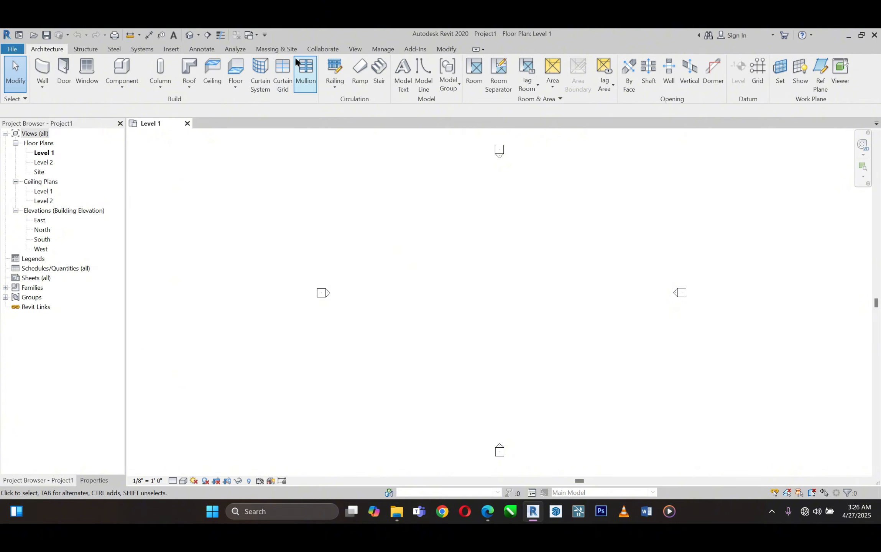
{"action": "double_click", "coordinate": [43, 238]}
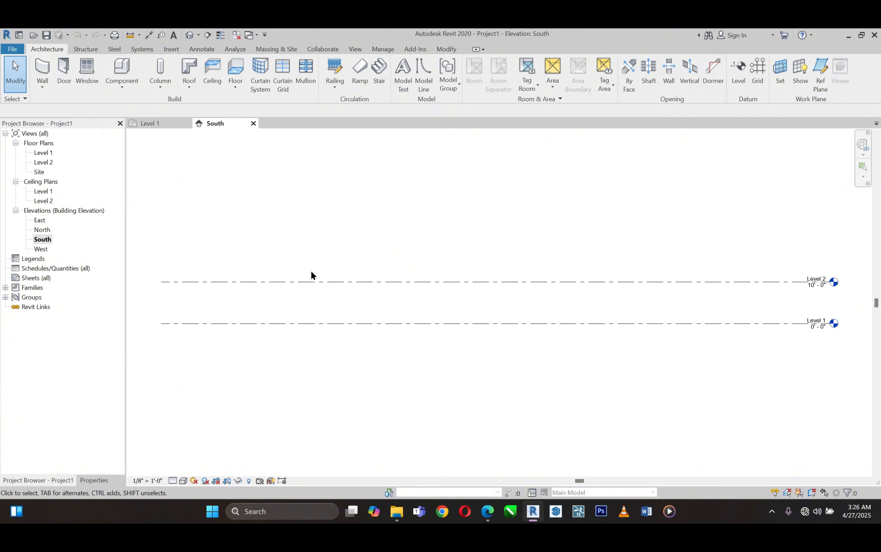
{"action": "scroll", "coordinate": [786, 305], "scroll_direction": "up", "scroll_amount": 5}
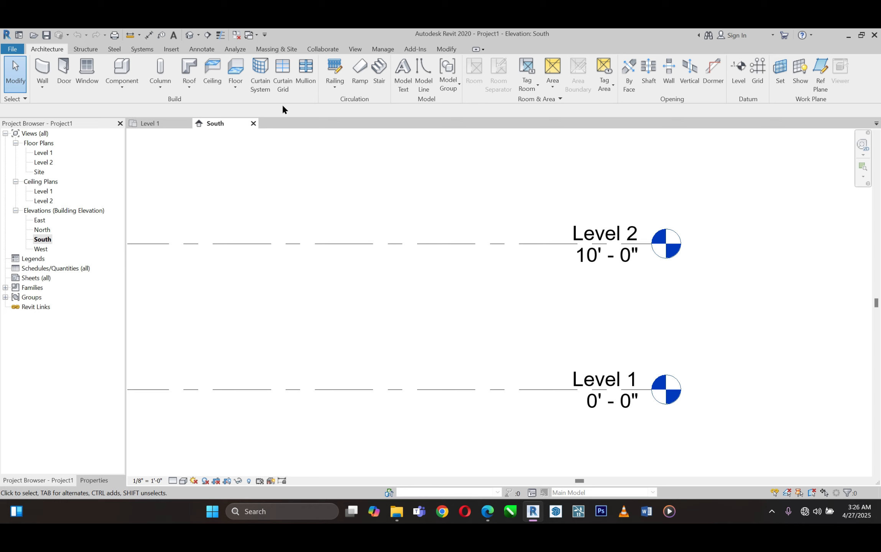
- Set the project's length units to Millimeters
{"action": "left_click", "coordinate": [376, 49]}
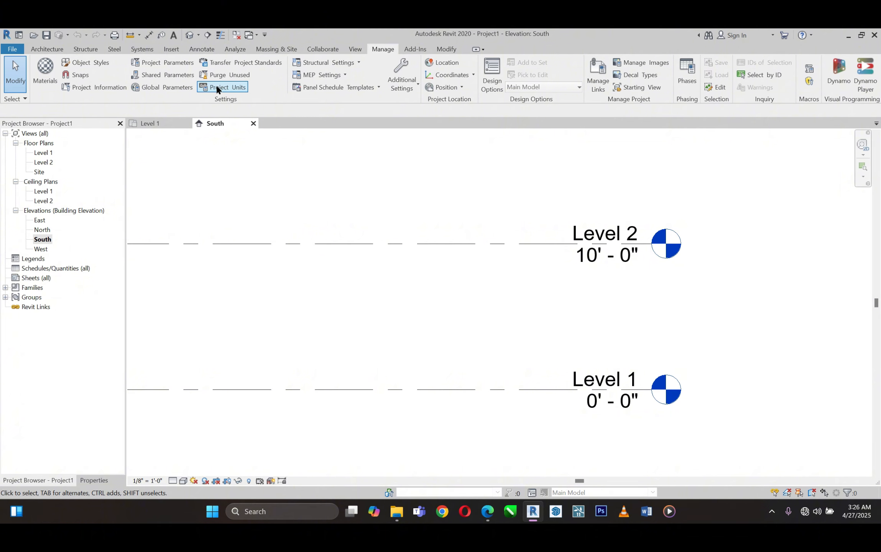
{"action": "left_click", "coordinate": [235, 88]}
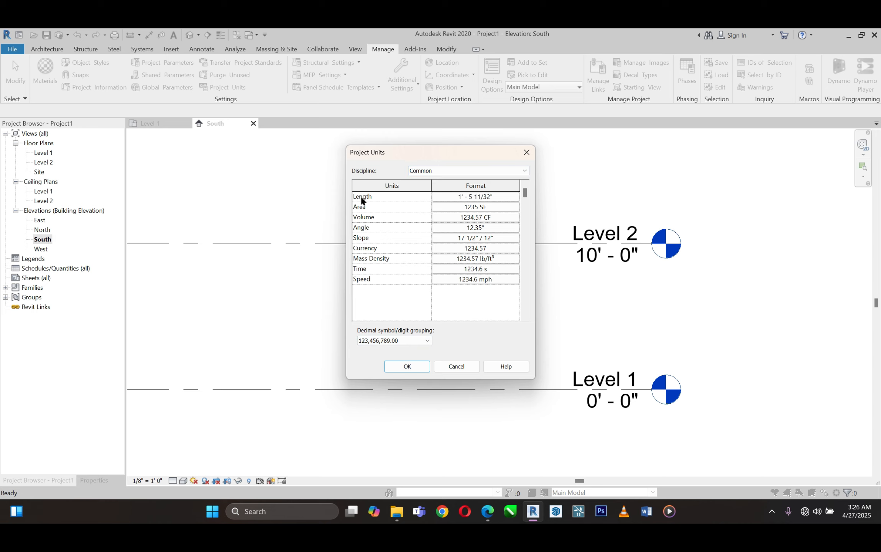
{"action": "left_click", "coordinate": [471, 197]}
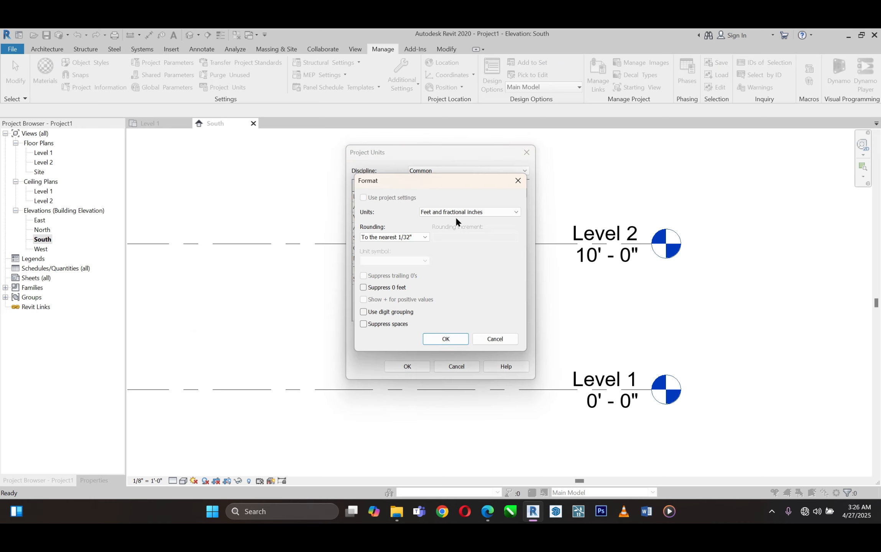
{"action": "left_click", "coordinate": [480, 213]}
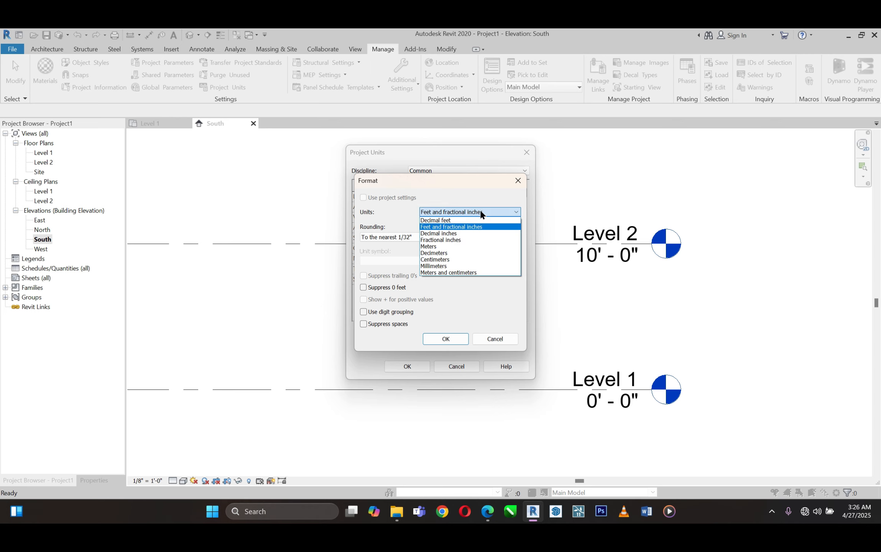
{"action": "left_click", "coordinate": [442, 266]}
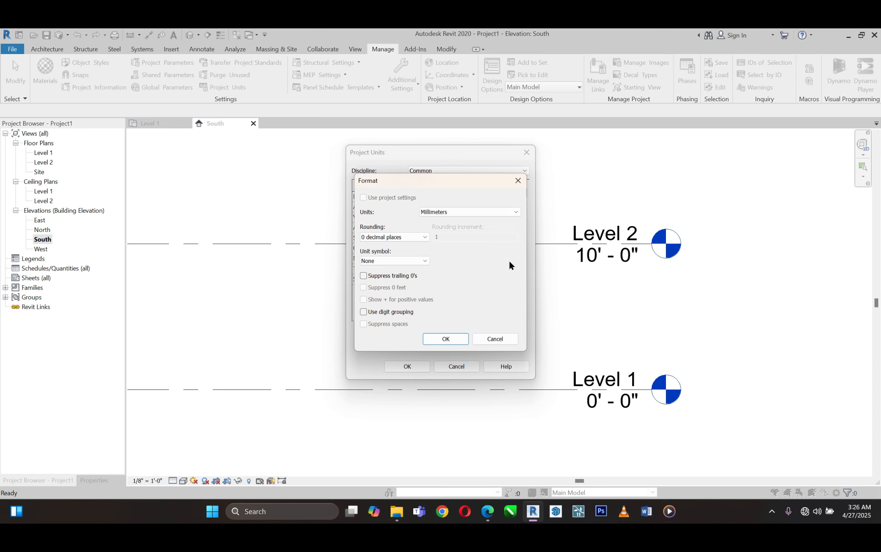
{"action": "left_click", "coordinate": [447, 340]}
{"action": "left_click", "coordinate": [408, 367]}
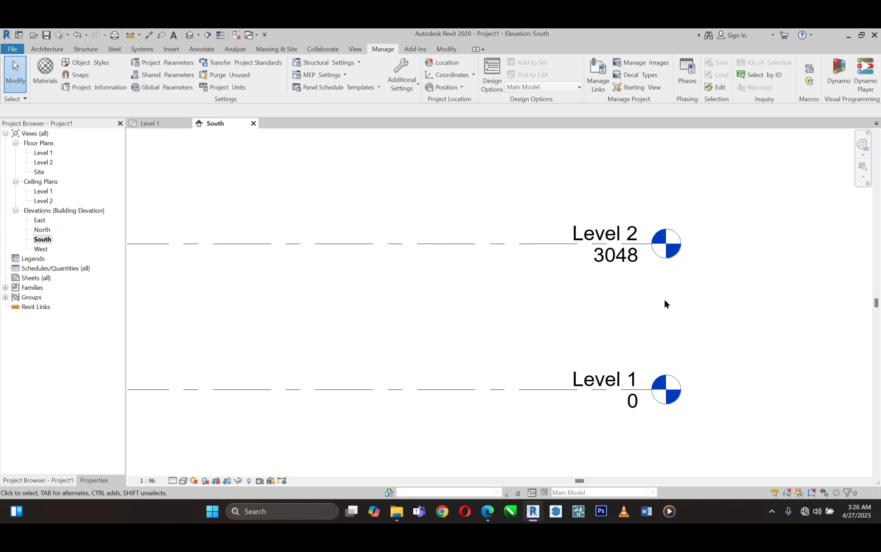
- Set the elevation of Level 2 to 3000 mm in the South elevation
{"action": "scroll", "coordinate": [664, 298], "scroll_direction": "down", "scroll_amount": 1}
{"action": "scroll", "coordinate": [671, 281], "scroll_direction": "up", "scroll_amount": 2}
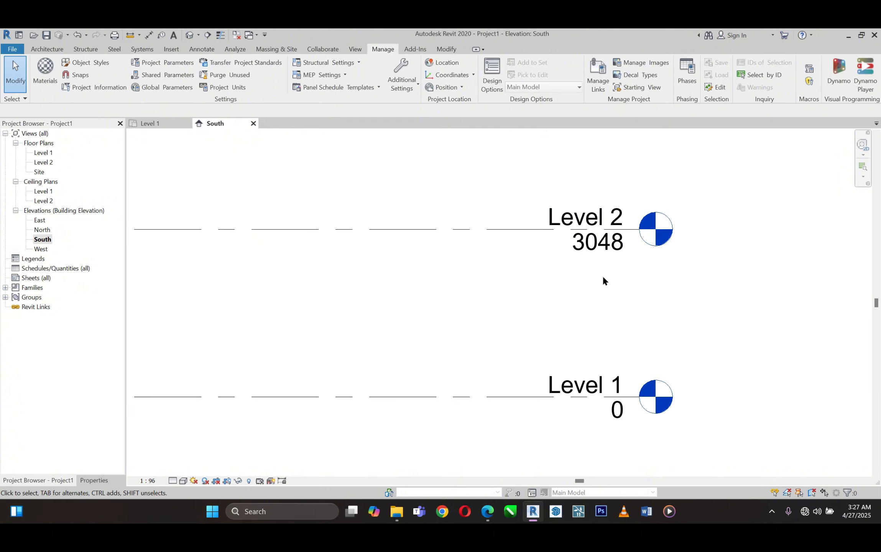
{"action": "left_click", "coordinate": [598, 244]}
{"action": "left_click", "coordinate": [600, 242]}
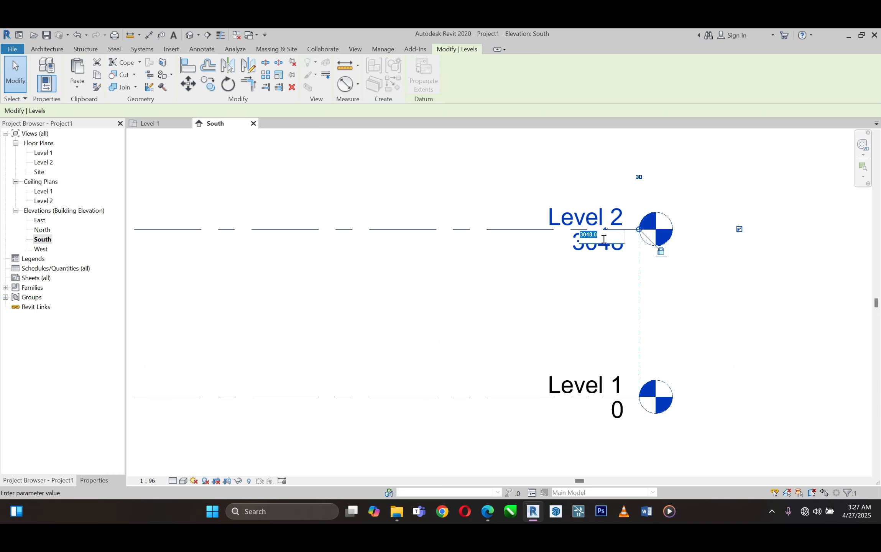
{"action": "type", "text": "3000"}
{"action": "key", "text": "Return"}
{"action": "scroll", "coordinate": [689, 276], "scroll_direction": "down", "scroll_amount": 1}
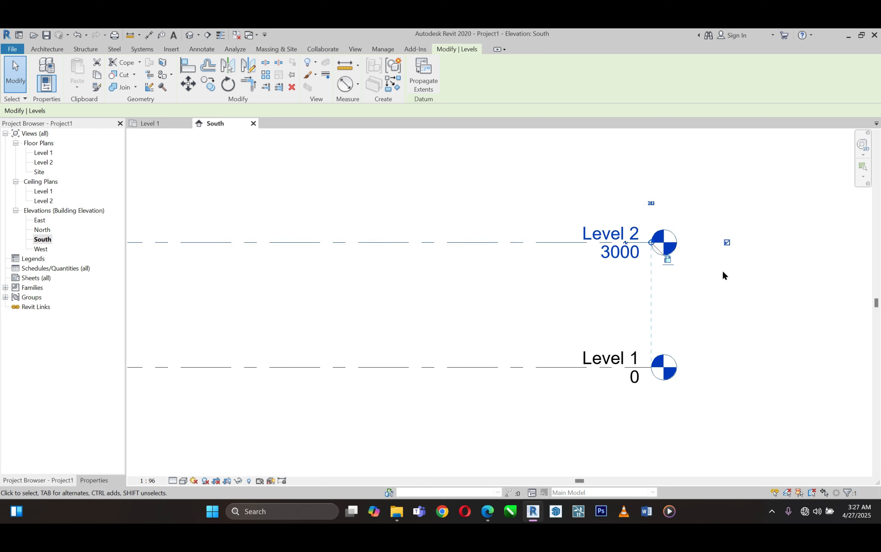
{"action": "key", "text": "Escape"}
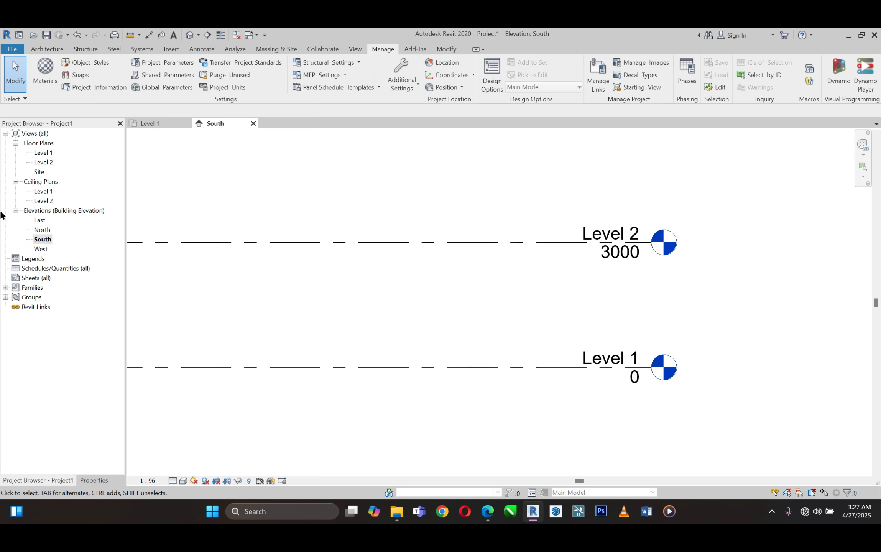
- Open the Level 1 floor plan and start the Wall tool
{"action": "left_click", "coordinate": [39, 155]}
{"action": "double_click", "coordinate": [39, 155]}
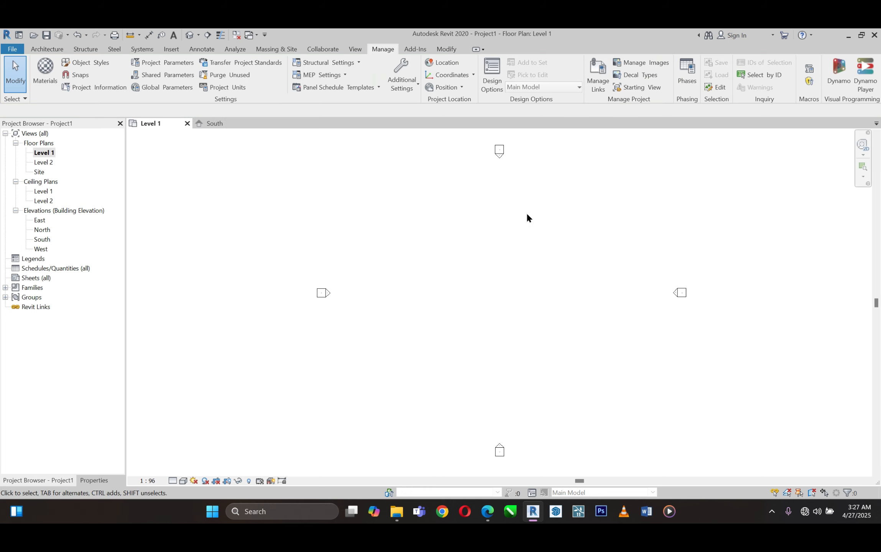
{"action": "scroll", "coordinate": [355, 338], "scroll_direction": "down", "scroll_amount": 2}
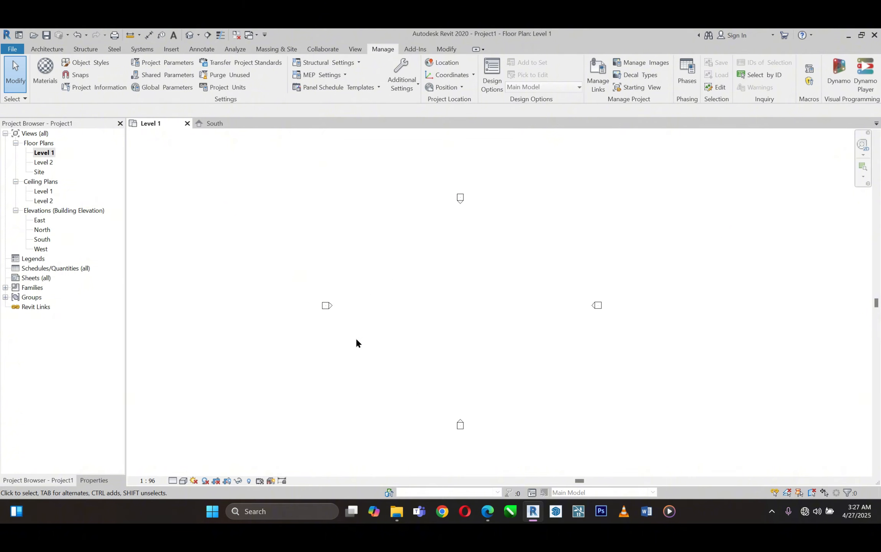
{"action": "scroll", "coordinate": [499, 295], "scroll_direction": "up", "scroll_amount": 1}
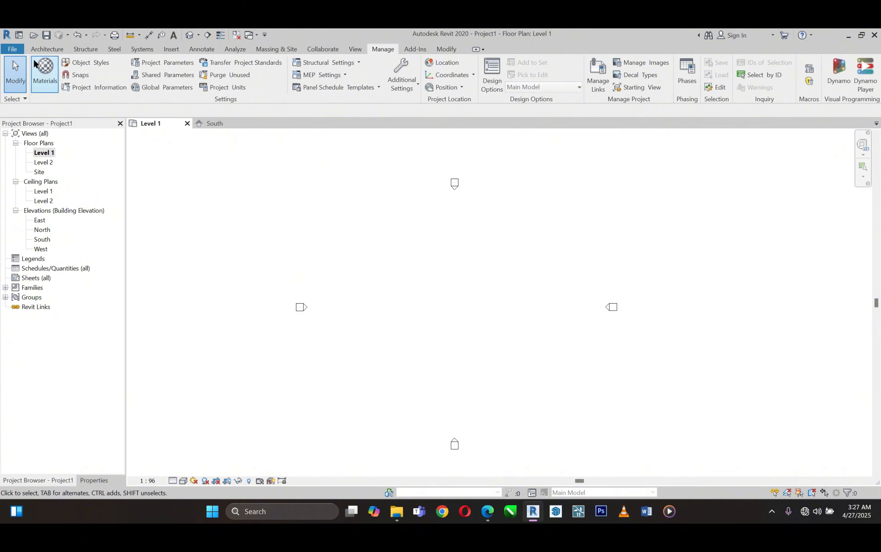
{"action": "left_click", "coordinate": [40, 49]}
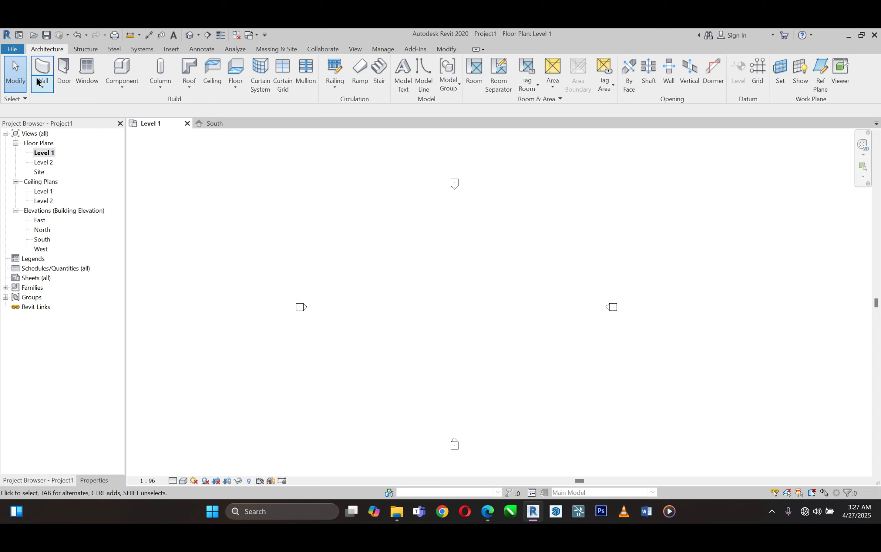
{"action": "left_click", "coordinate": [42, 67]}
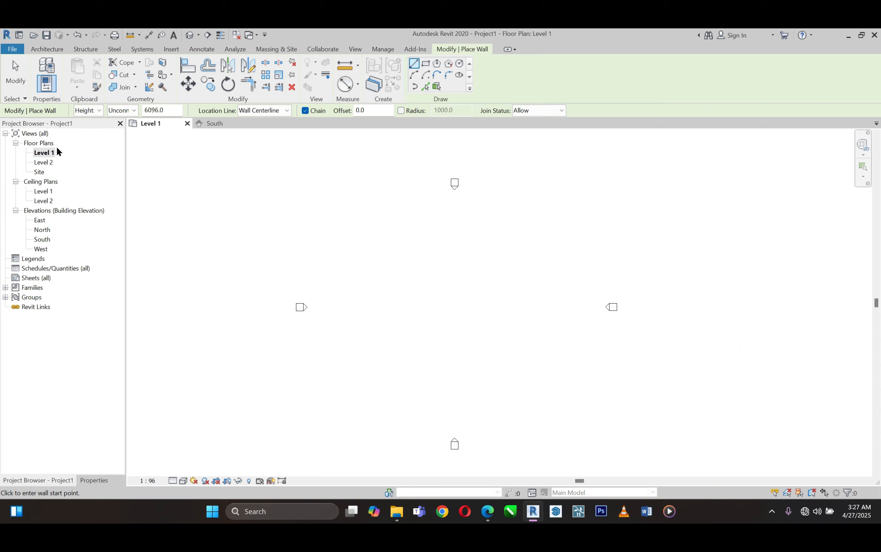
- Choose the Basic Wall type Generic - 6" for the new walls
{"action": "left_click", "coordinate": [95, 480]}
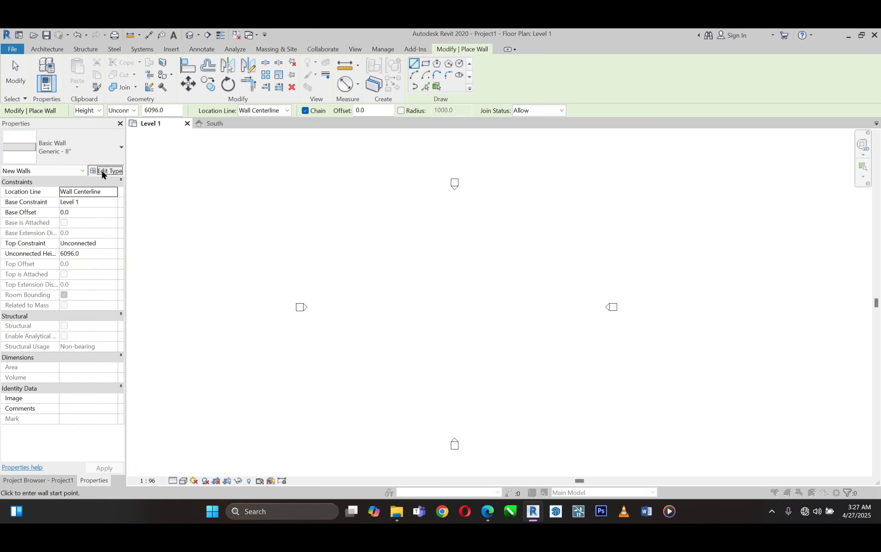
{"action": "left_click", "coordinate": [103, 171]}
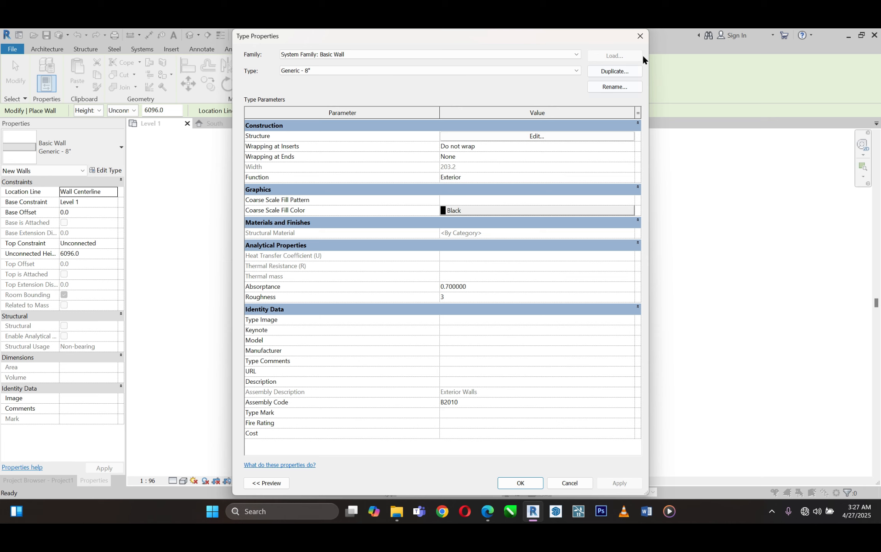
{"action": "left_click", "coordinate": [641, 35]}
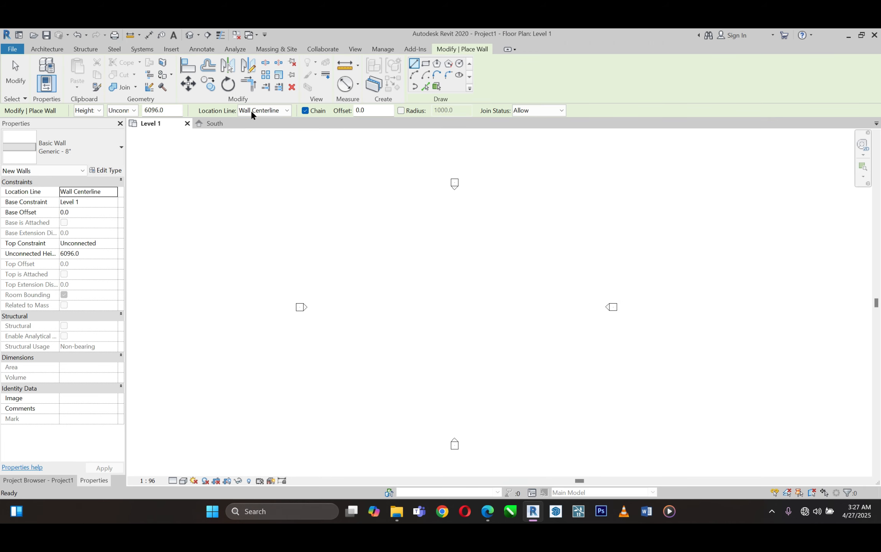
{"action": "left_click", "coordinate": [78, 152]}
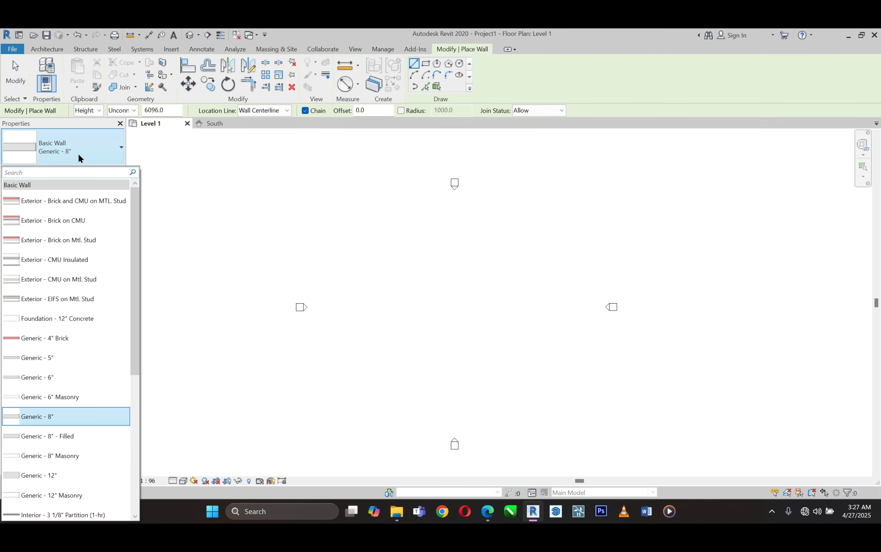
{"action": "left_click", "coordinate": [58, 376]}
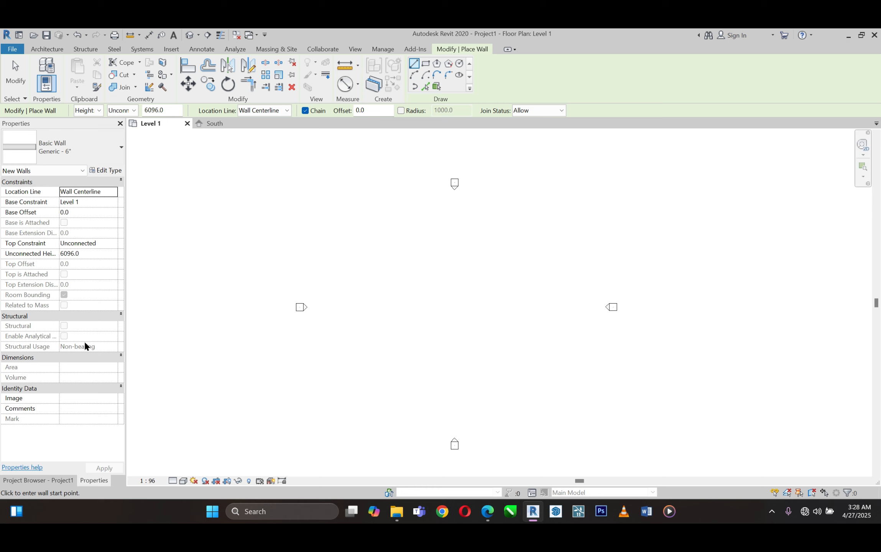
- Set the structure layer thickness of the Generic - 6" wall type to 150 mm
{"action": "left_click", "coordinate": [105, 170]}
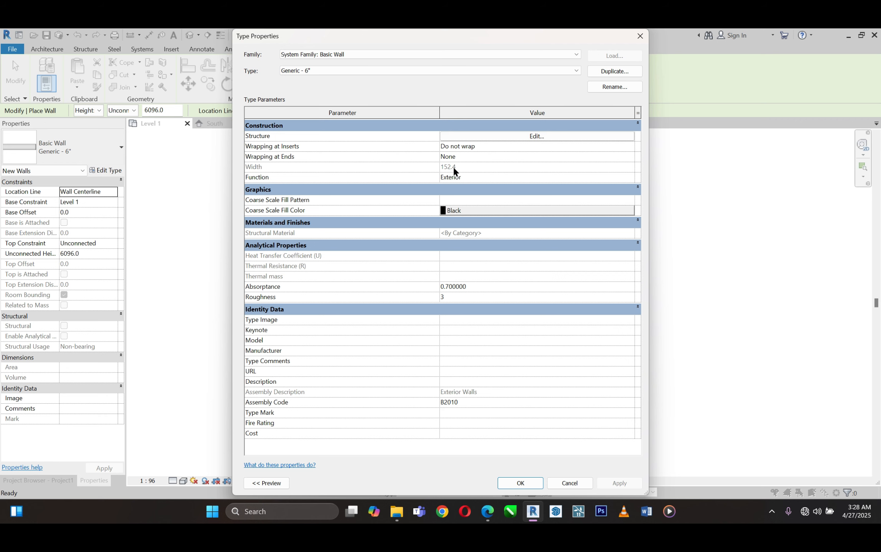
{"action": "left_click", "coordinate": [497, 137]}
{"action": "left_click", "coordinate": [484, 133]}
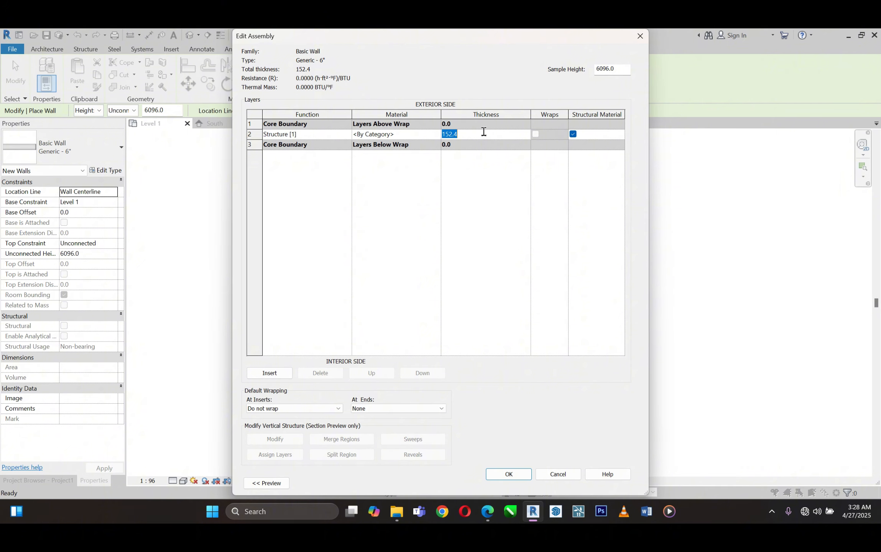
{"action": "type", "text": "150"}
{"action": "left_click", "coordinate": [511, 472]}
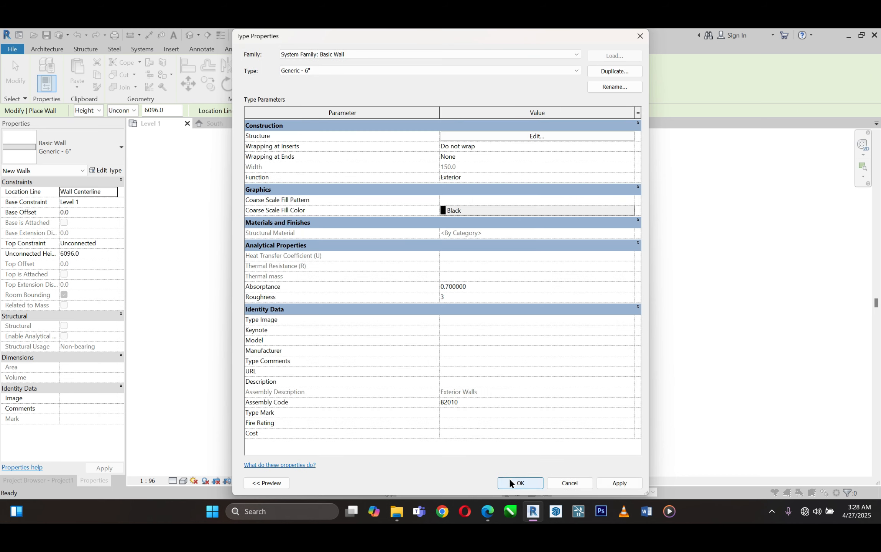
{"action": "left_click", "coordinate": [514, 480]}
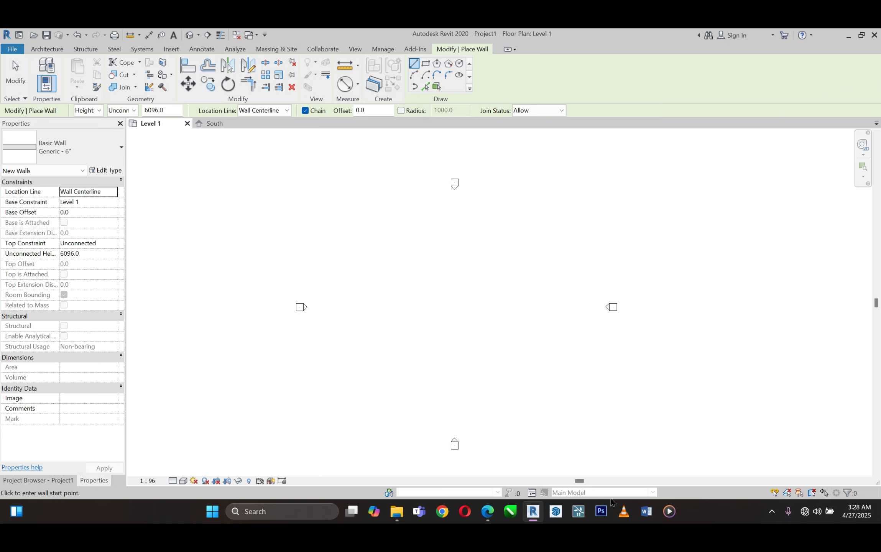
- Switch to lesson 1.pdf in Microsoft Edge, examine the floor plan's room layout around the entrance, and return to Revit
{"action": "left_click", "coordinate": [487, 511]}
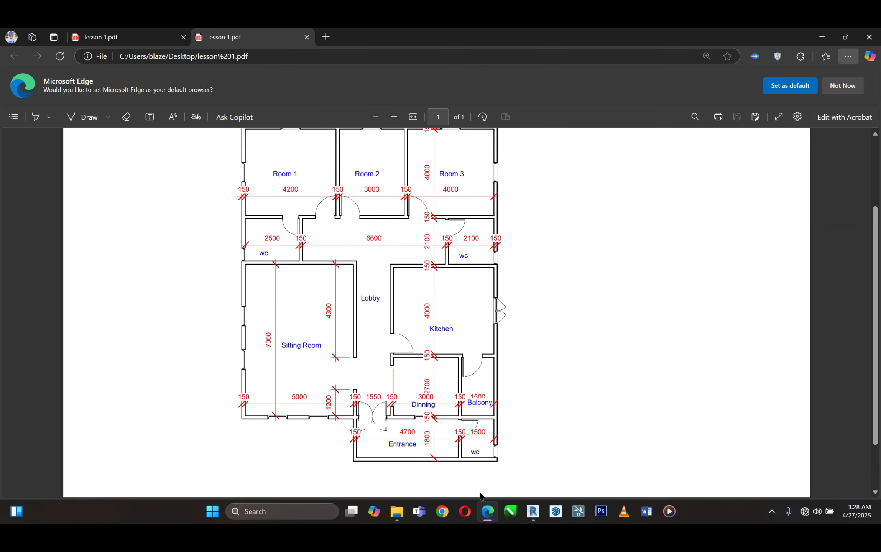
{"action": "scroll", "coordinate": [475, 382], "scroll_direction": "down", "scroll_amount": 1}
{"action": "scroll", "coordinate": [406, 385], "scroll_direction": "up", "scroll_amount": 2}
{"action": "scroll", "coordinate": [395, 441], "scroll_direction": "down", "scroll_amount": 1}
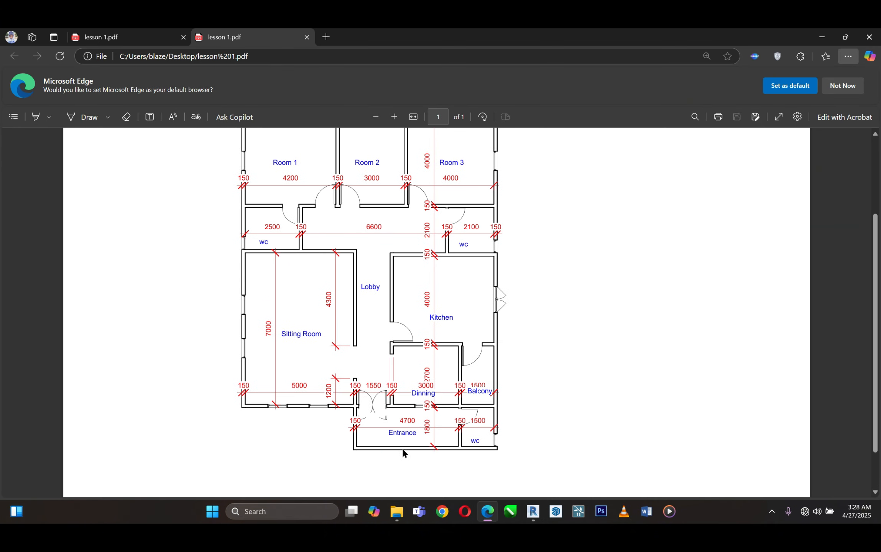
{"action": "scroll", "coordinate": [561, 300], "scroll_direction": "up", "scroll_amount": 1}
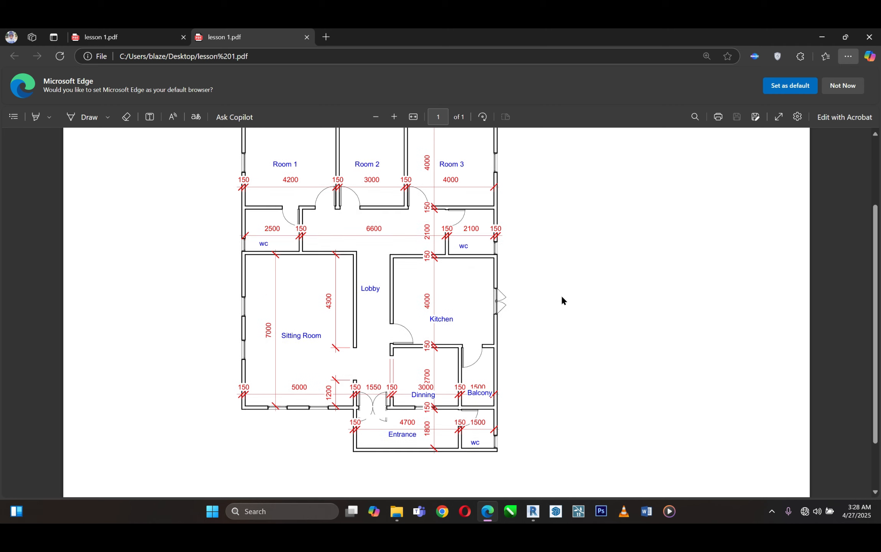
{"action": "left_click", "coordinate": [825, 38]}
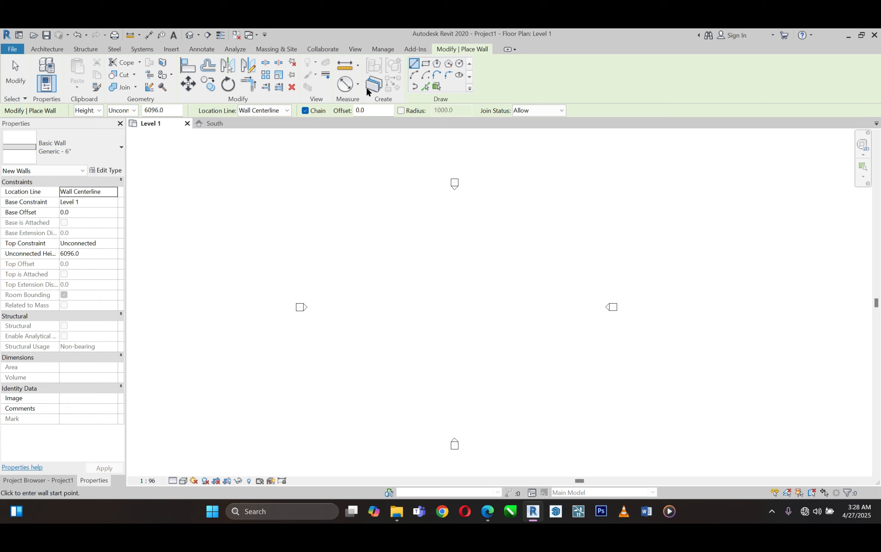
- Draw four straight chained walls enclosing the entrance block, about 16000 mm wide and 5000 mm deep, in the lower part of the plan
{"action": "left_click", "coordinate": [425, 63]}
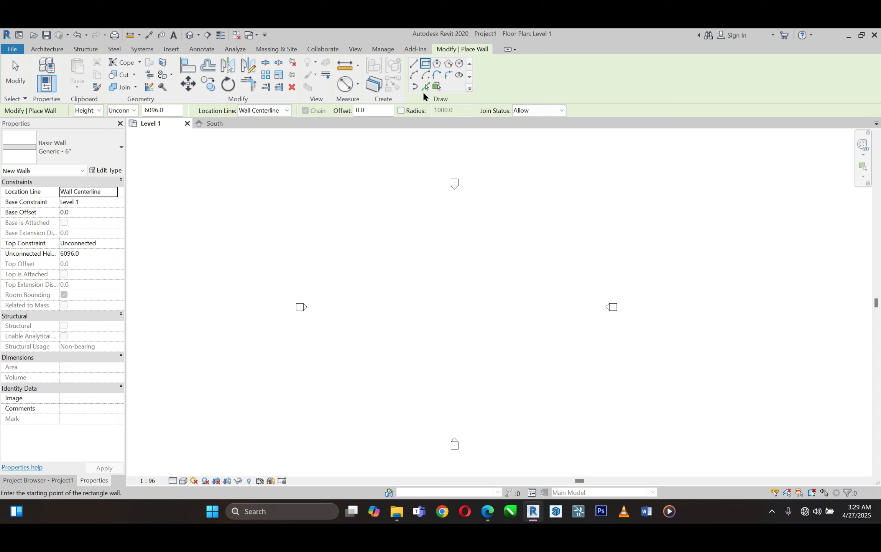
{"action": "left_click", "coordinate": [414, 64]}
{"action": "left_click", "coordinate": [431, 369]}
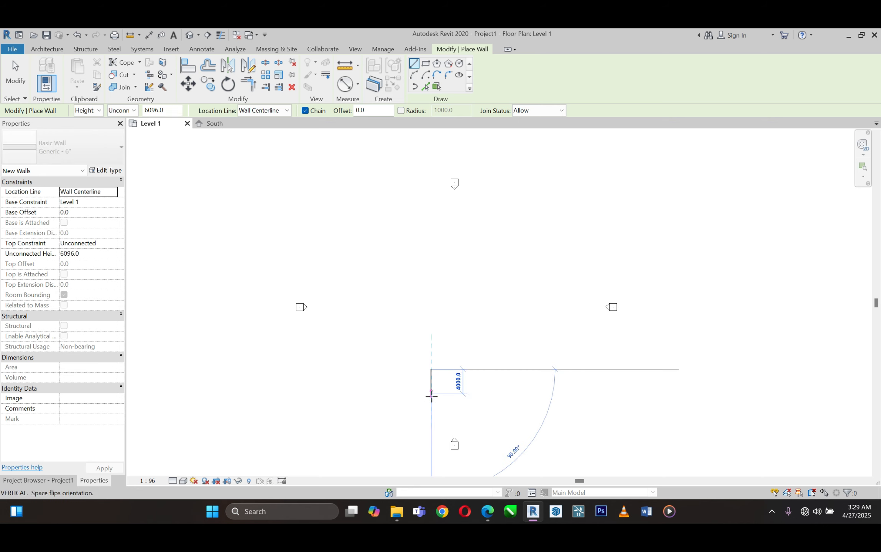
{"action": "left_click", "coordinate": [431, 399]}
{"action": "left_click", "coordinate": [530, 400]}
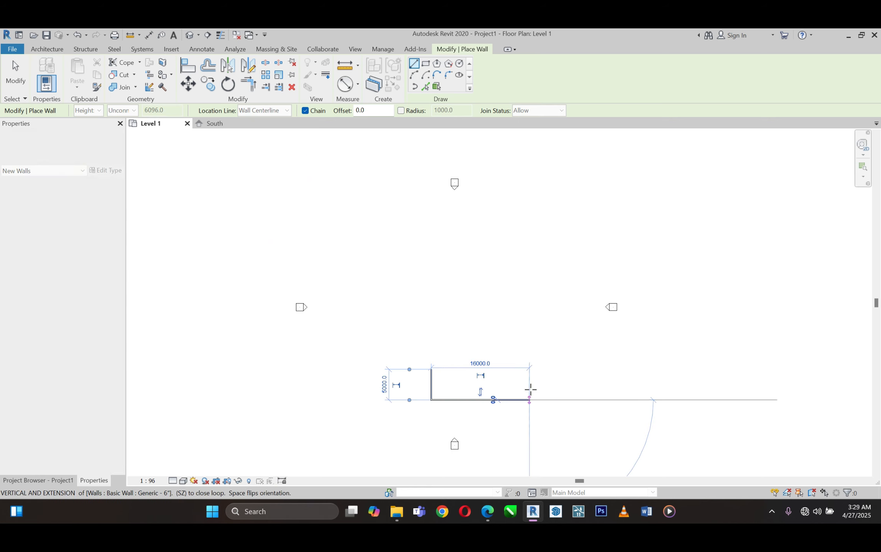
{"action": "left_click", "coordinate": [530, 370]}
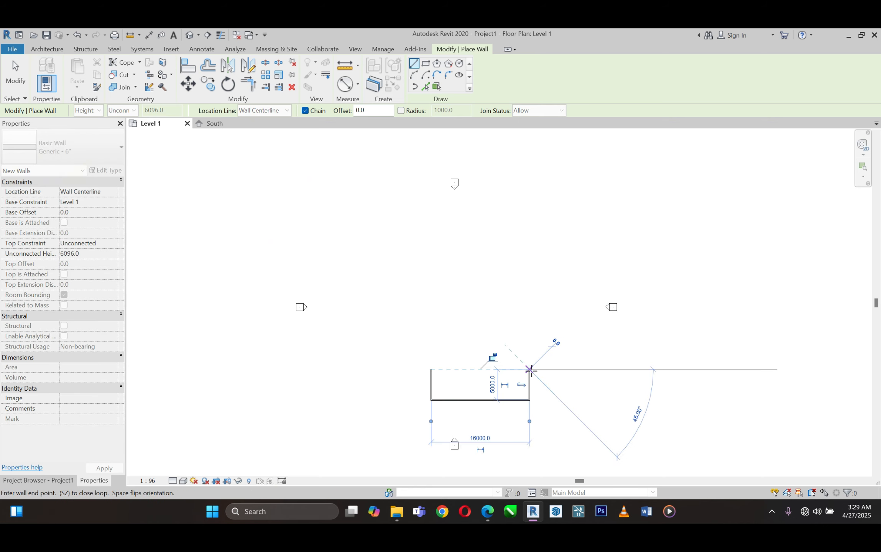
{"action": "left_click", "coordinate": [431, 370]}
- Draw the lobby walls above the entrance block's left end, about 4000 mm wide, bringing the left side to about 24000 mm overall
{"action": "scroll", "coordinate": [496, 412], "scroll_direction": "up", "scroll_amount": 2}
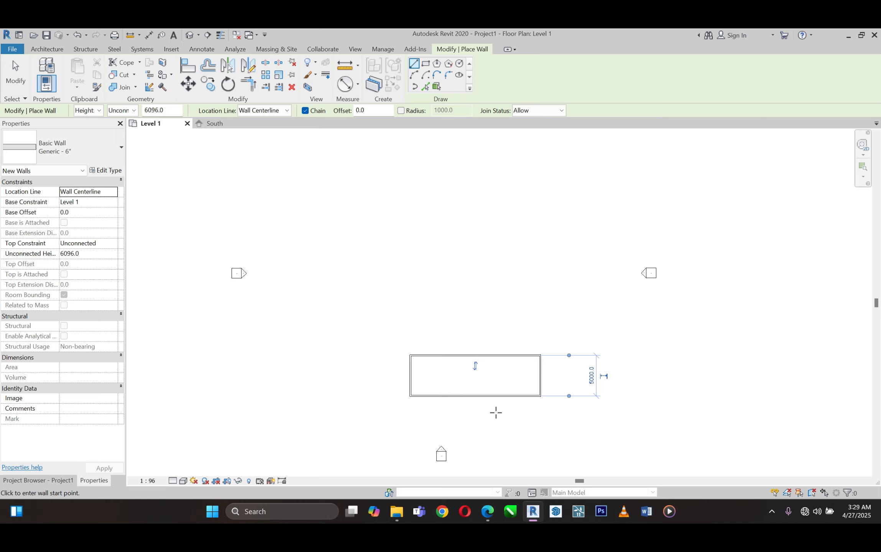
{"action": "scroll", "coordinate": [439, 407], "scroll_direction": "down", "scroll_amount": 2}
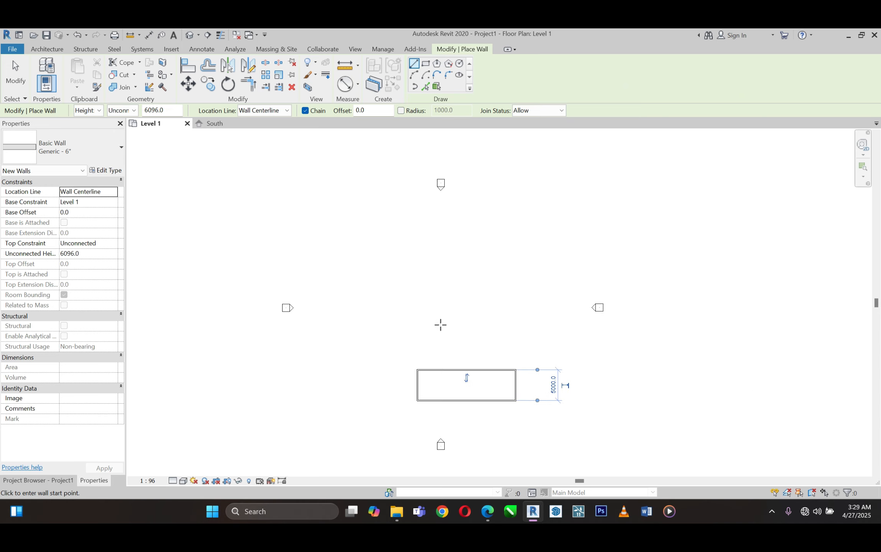
{"action": "scroll", "coordinate": [440, 325], "scroll_direction": "up", "scroll_amount": 1}
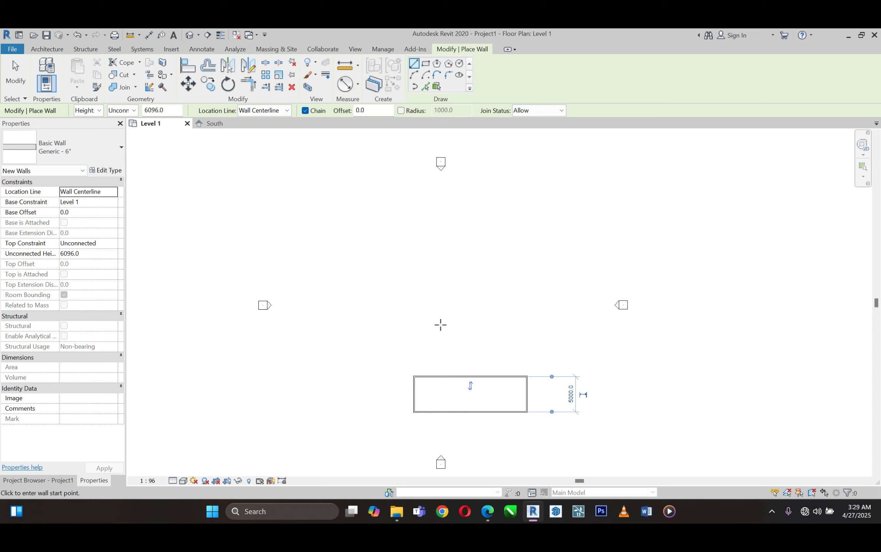
{"action": "left_click", "coordinate": [414, 377]}
{"action": "left_click", "coordinate": [414, 243]}
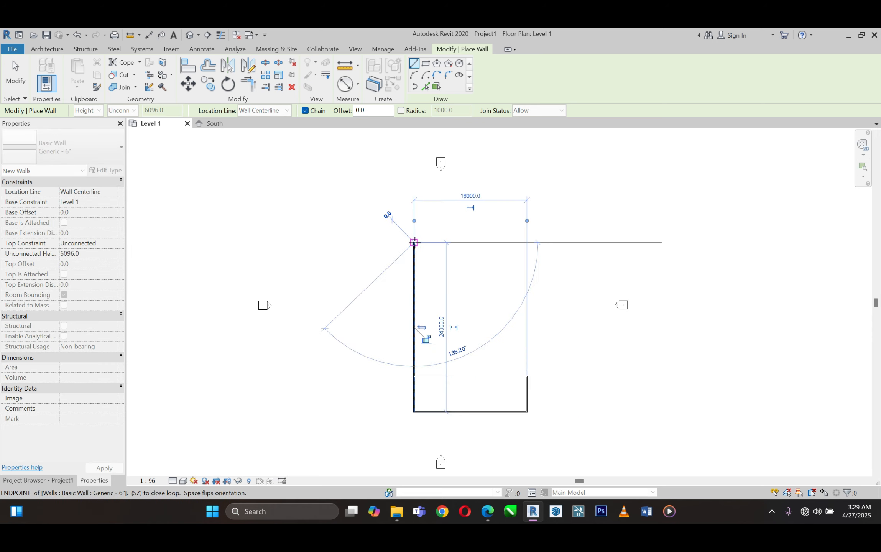
{"action": "left_click", "coordinate": [443, 242]}
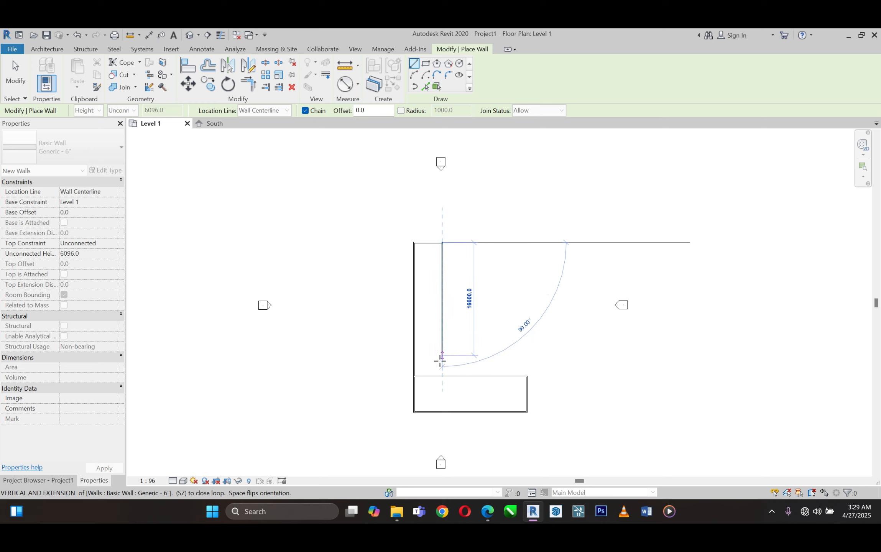
{"action": "left_click", "coordinate": [443, 377]}
{"action": "key", "text": "Escape"}
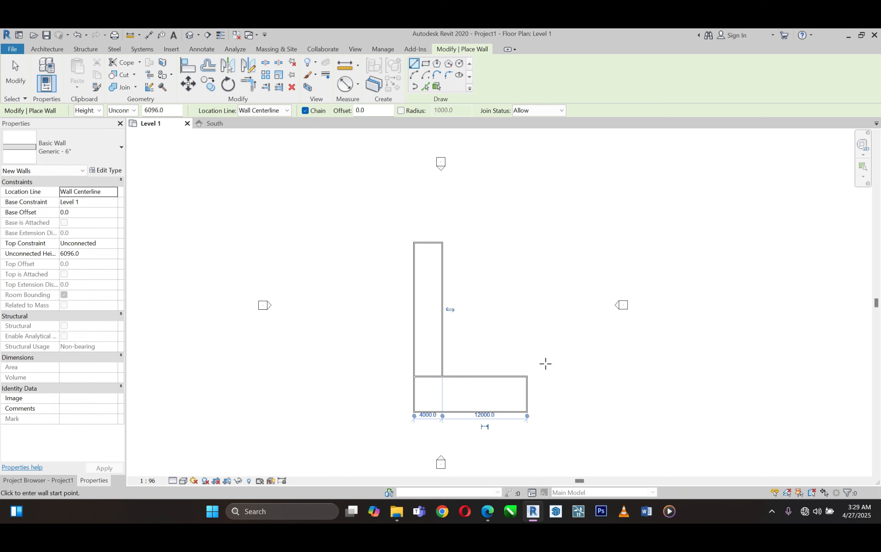
- Draw the dining room's top and right walls, about 8000 mm from the lobby wall, closing onto the entrance block
{"action": "left_click", "coordinate": [444, 326]}
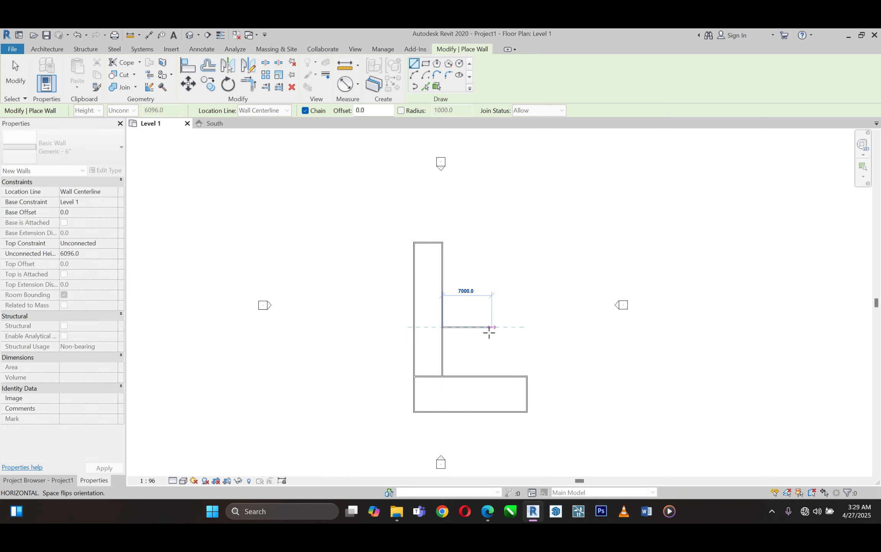
{"action": "left_click", "coordinate": [498, 328]}
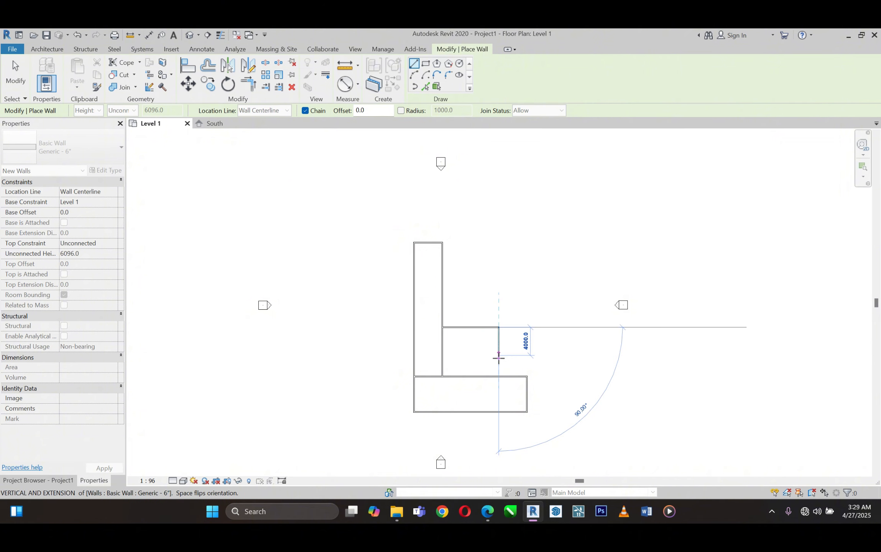
{"action": "left_click", "coordinate": [498, 377]}
{"action": "key", "text": "Escape"}
- Draw a partition about 5000 mm long across the entrance block in line with the dining room's right wall, about 4000 mm from the end
{"action": "scroll", "coordinate": [521, 411], "scroll_direction": "up", "scroll_amount": 2}
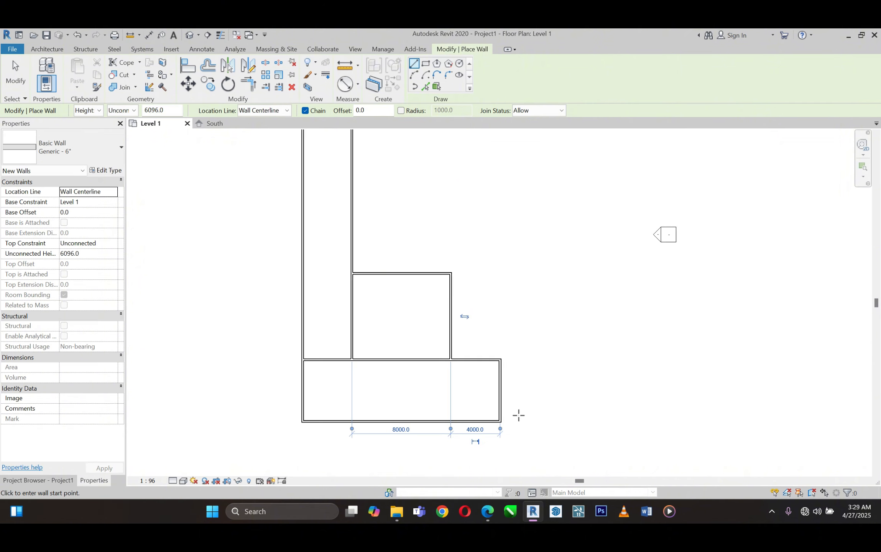
{"action": "left_click", "coordinate": [450, 361]}
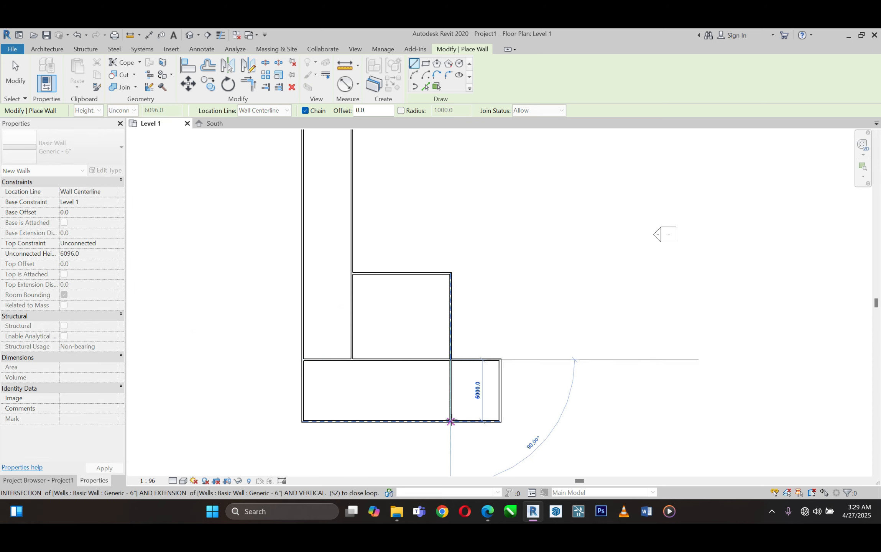
{"action": "left_click", "coordinate": [451, 421]}
{"action": "key", "text": "Escape"}
{"action": "scroll", "coordinate": [516, 378], "scroll_direction": "down", "scroll_amount": 1}
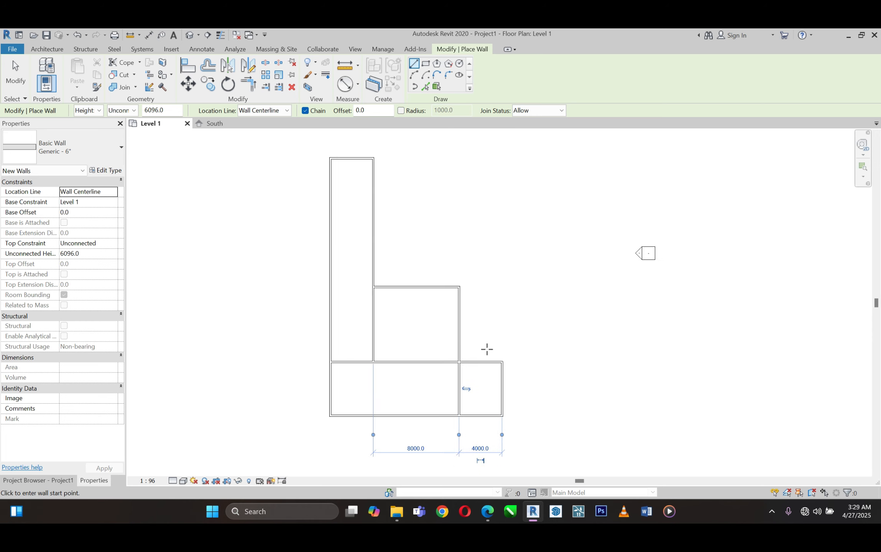
- Enclose the balcony beside the dining room with top and right walls, about 4000 mm wide, ending at the entrance block's corner
{"action": "scroll", "coordinate": [486, 348], "scroll_direction": "up", "scroll_amount": 1}
{"action": "left_click", "coordinate": [458, 275]}
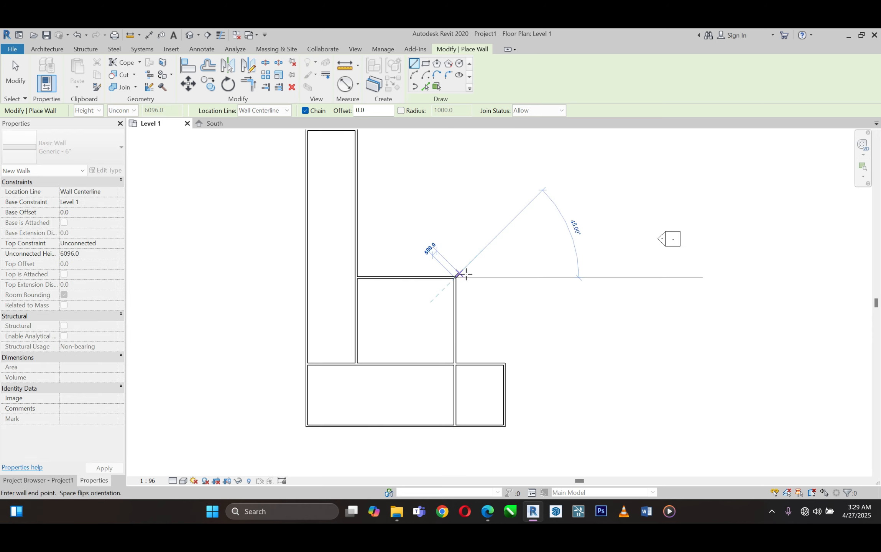
{"action": "left_click", "coordinate": [504, 277]}
{"action": "left_click", "coordinate": [504, 364]}
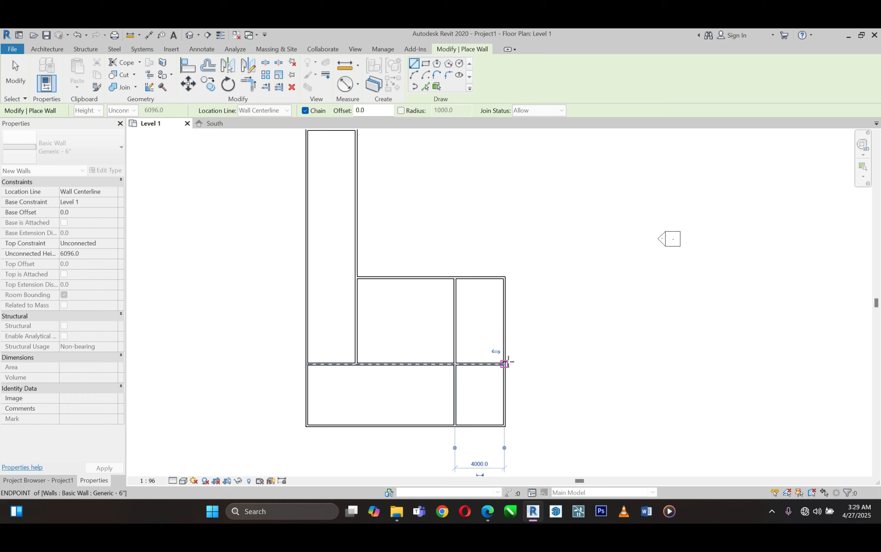
{"action": "key", "text": "Escape"}
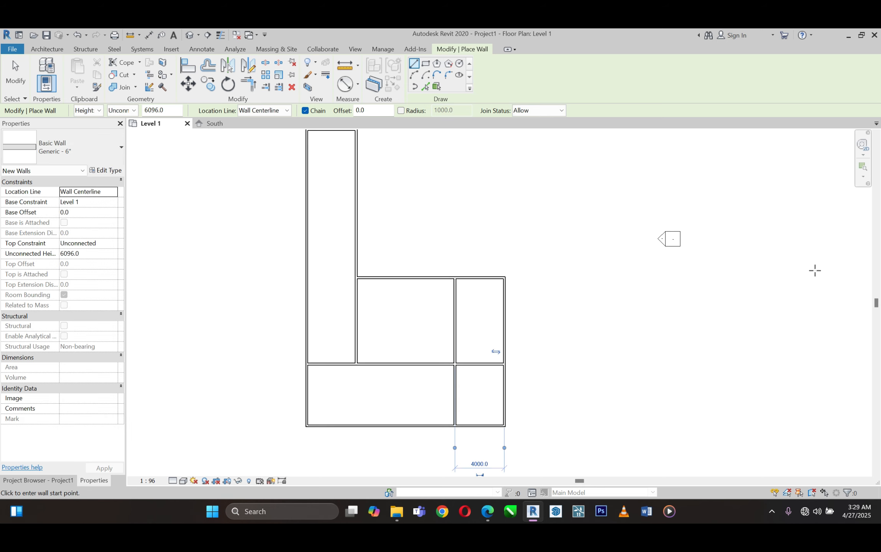
- Draw the kitchen's top and right walls above the dining room and balcony, about 12000 mm wide and 7900 mm high
{"action": "scroll", "coordinate": [821, 273], "scroll_direction": "down", "scroll_amount": 2}
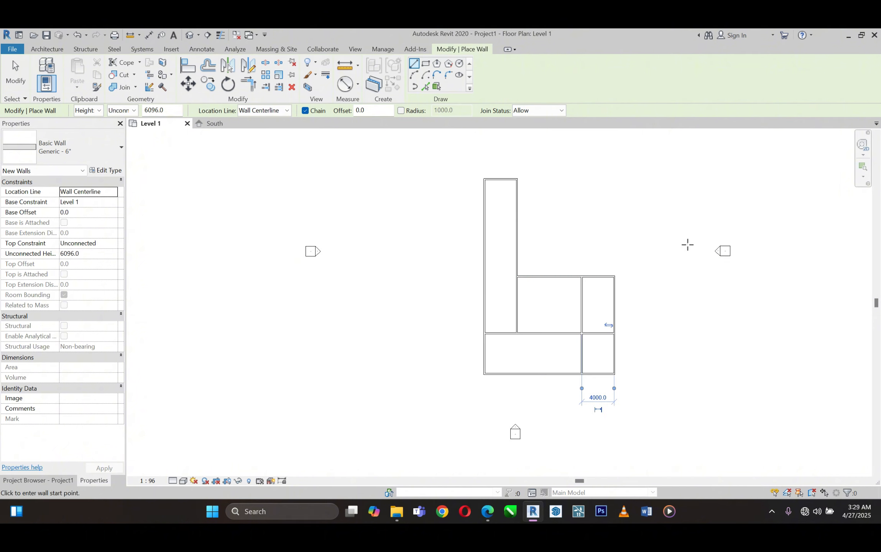
{"action": "scroll", "coordinate": [687, 244], "scroll_direction": "up", "scroll_amount": 1}
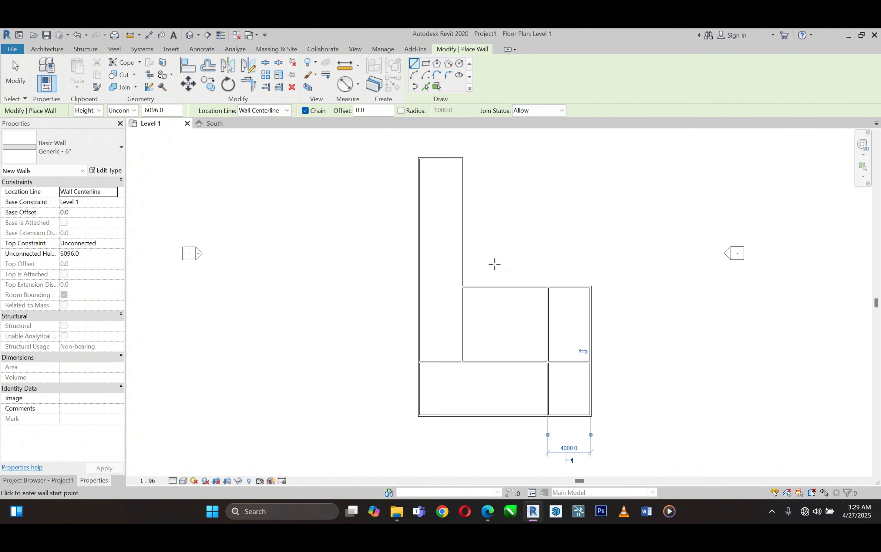
{"action": "left_click", "coordinate": [463, 287]}
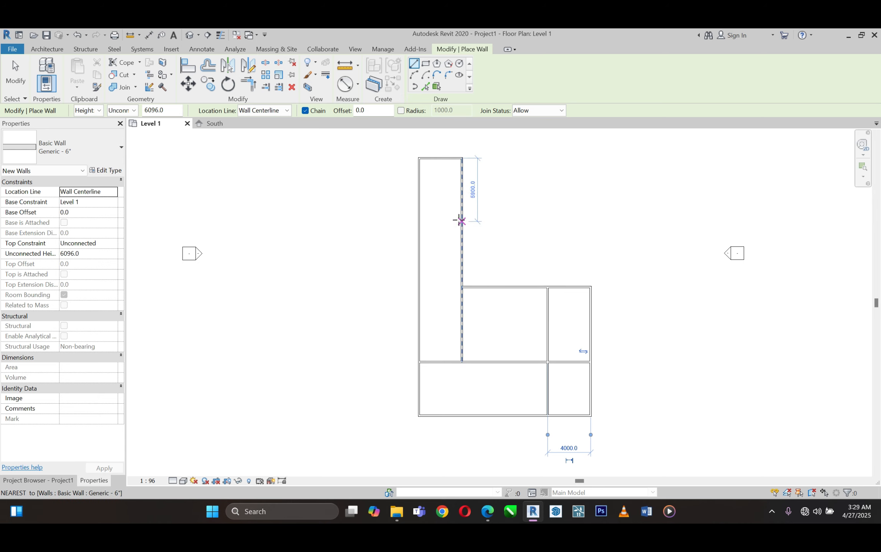
{"action": "left_click", "coordinate": [462, 201]}
{"action": "left_click", "coordinate": [590, 200]}
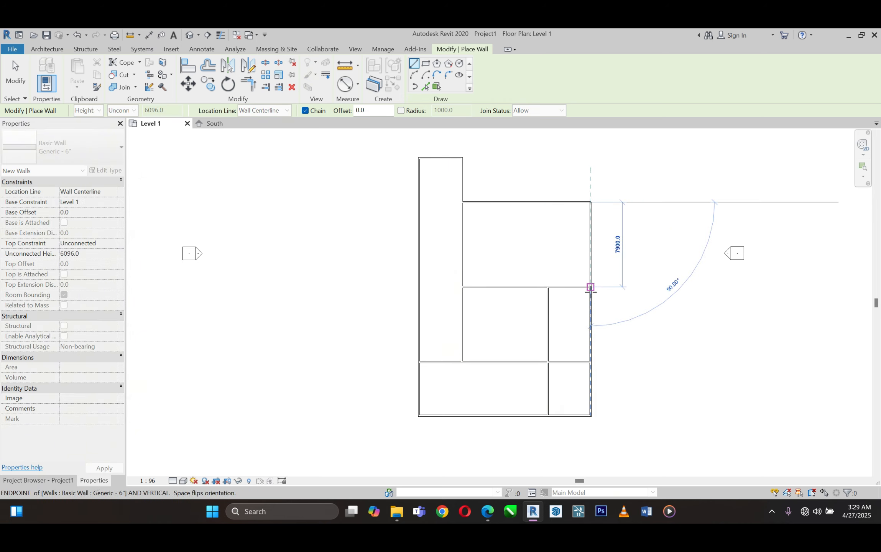
{"action": "left_click", "coordinate": [593, 291]}
- Draw the wc walls above the kitchen's right half, about 6000 mm wide and 4100 mm high
{"action": "scroll", "coordinate": [468, 434], "scroll_direction": "down", "scroll_amount": 1}
{"action": "scroll", "coordinate": [512, 215], "scroll_direction": "up", "scroll_amount": 1}
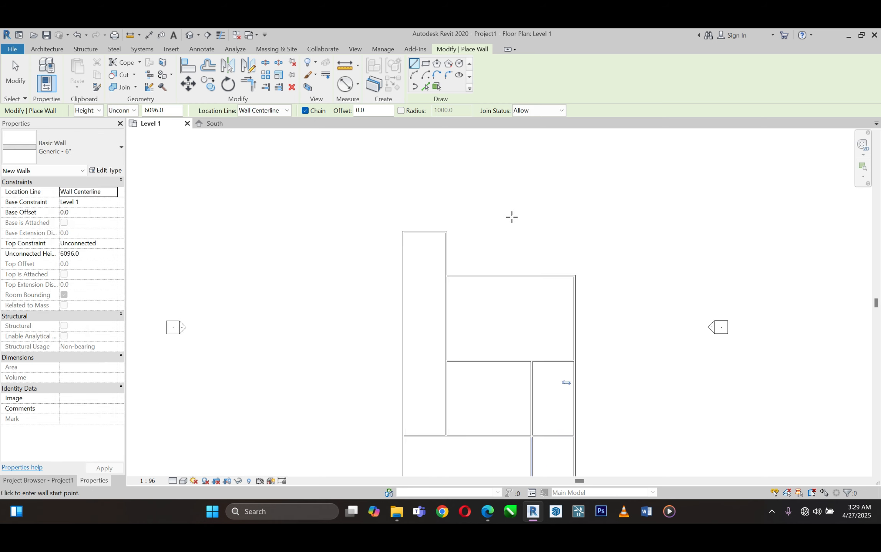
{"action": "left_click", "coordinate": [510, 275]}
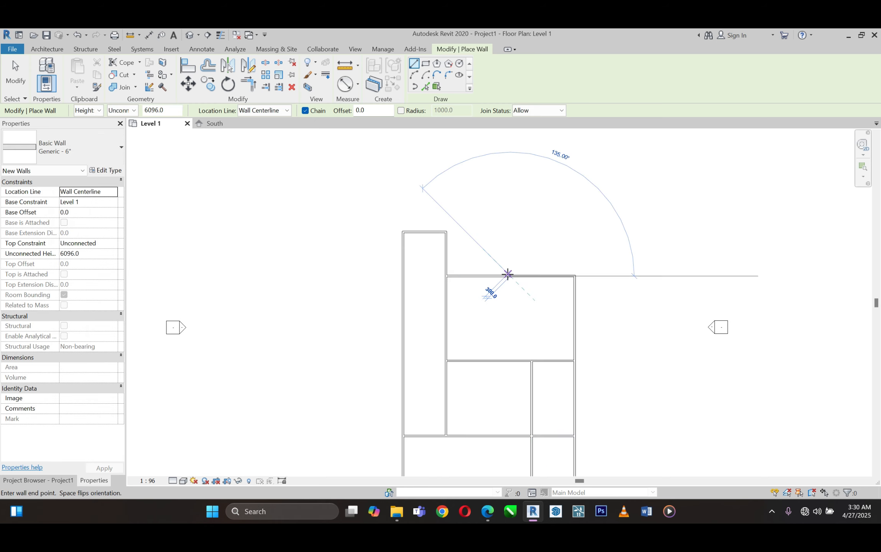
{"action": "left_click", "coordinate": [511, 231]}
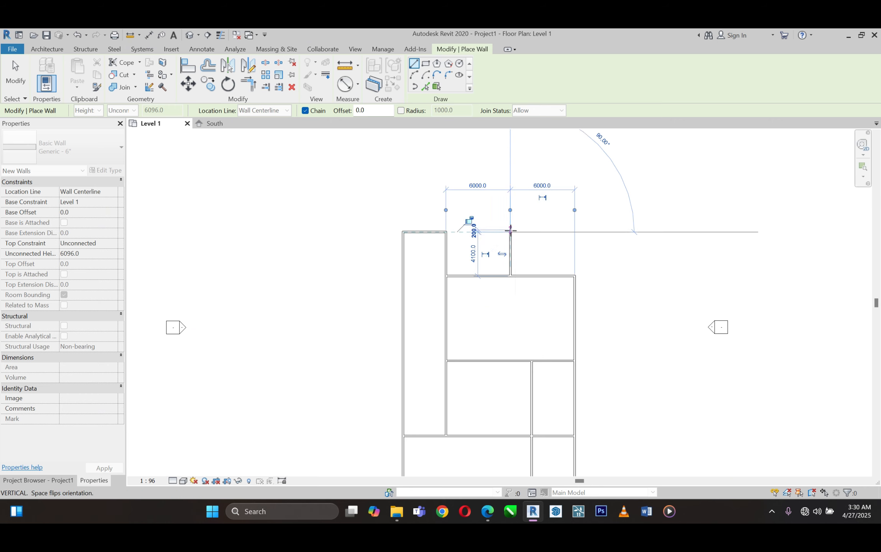
{"action": "left_click", "coordinate": [575, 232]}
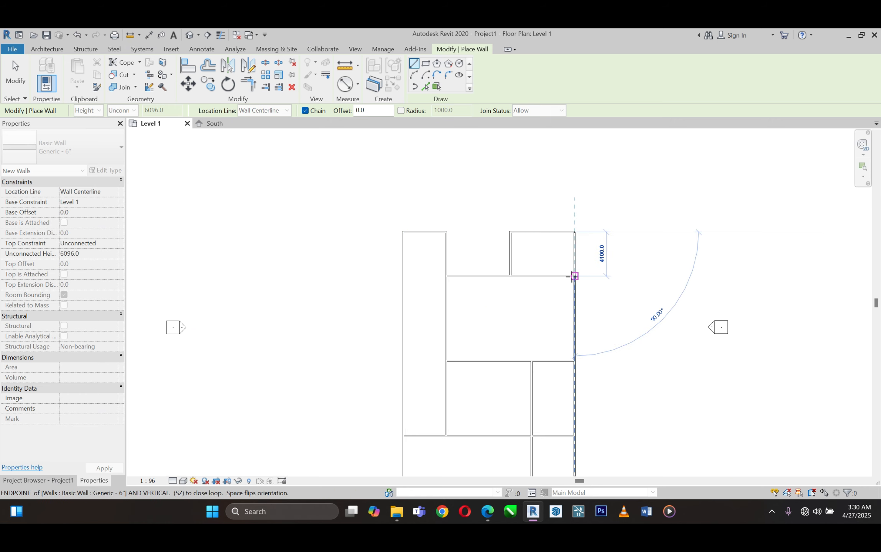
{"action": "key", "text": "Escape"}
- Draw the sitting room's bottom, left and top walls on the lobby's left side, about 9000 mm wide and 14900 mm high
{"action": "scroll", "coordinate": [570, 288], "scroll_direction": "down", "scroll_amount": 2}
{"action": "scroll", "coordinate": [521, 293], "scroll_direction": "down", "scroll_amount": 2}
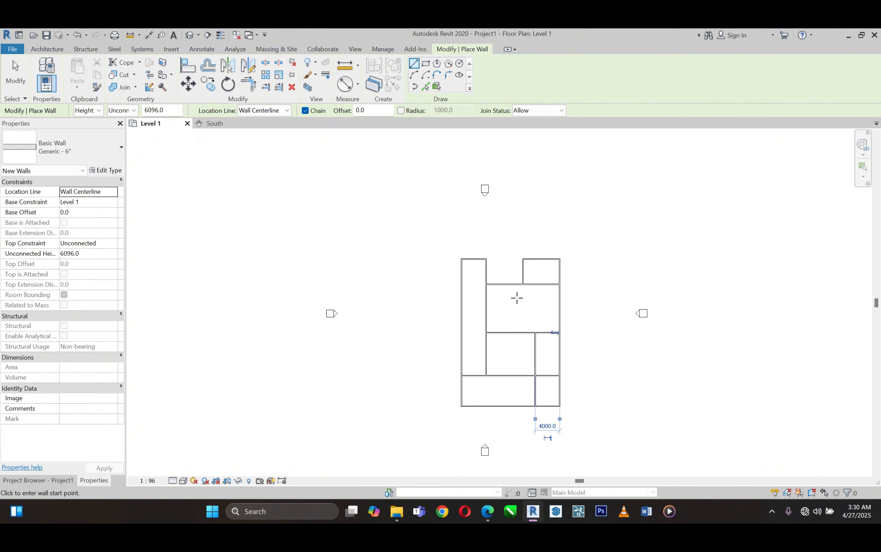
{"action": "scroll", "coordinate": [537, 230], "scroll_direction": "up", "scroll_amount": 3}
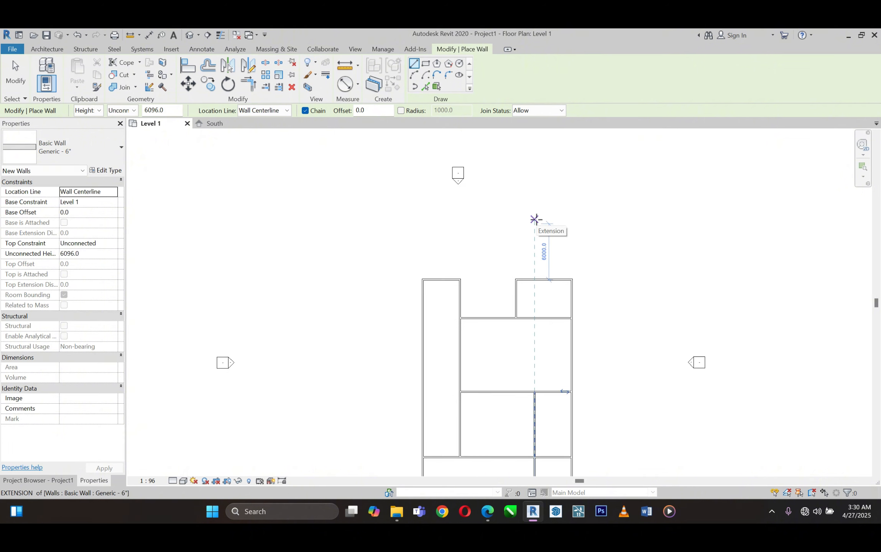
{"action": "scroll", "coordinate": [426, 315], "scroll_direction": "down", "scroll_amount": 3}
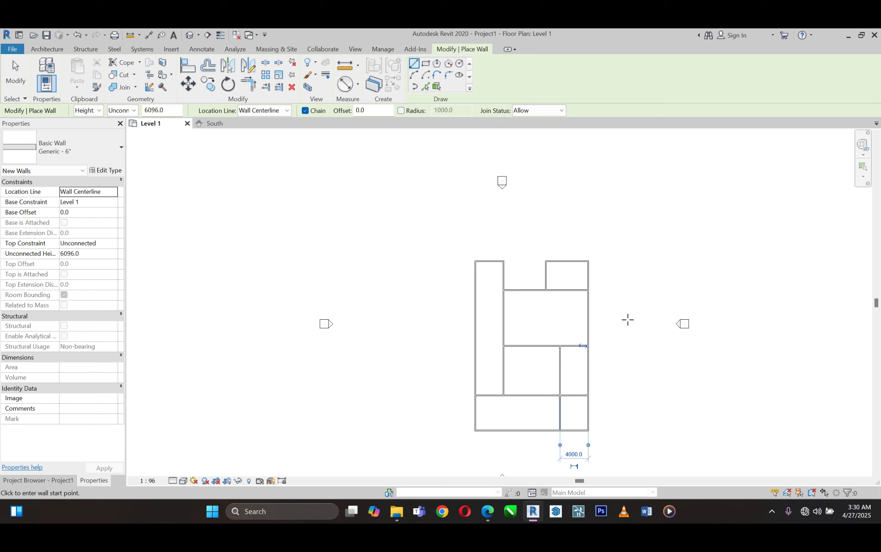
{"action": "left_click", "coordinate": [475, 395]}
{"action": "left_click", "coordinate": [414, 397]}
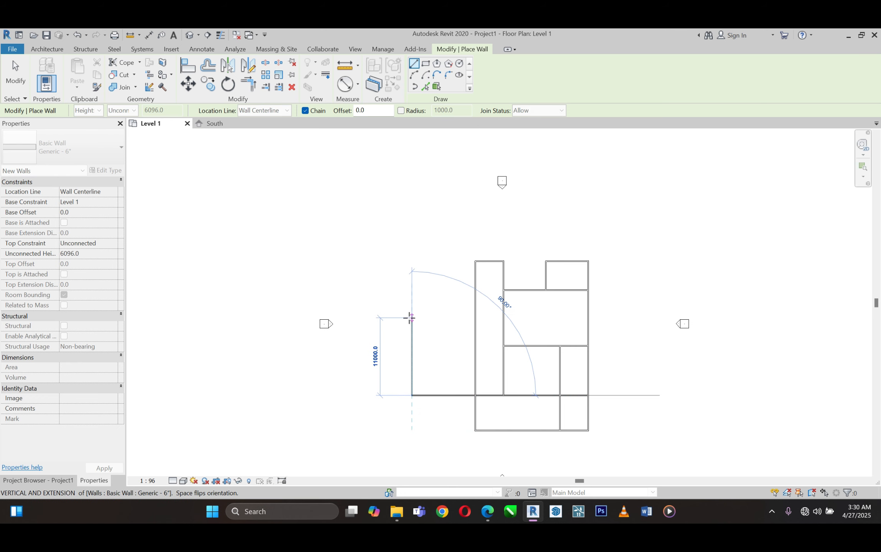
{"action": "left_click", "coordinate": [412, 290]}
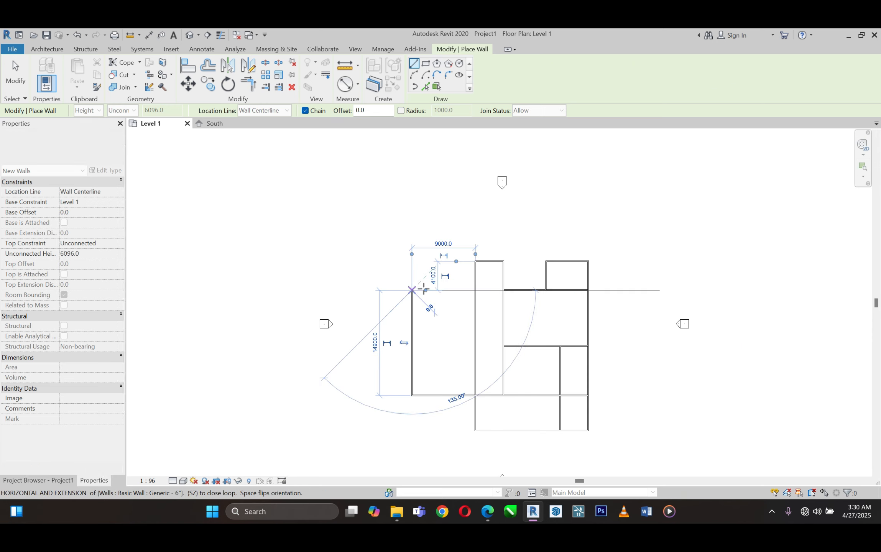
{"action": "left_click", "coordinate": [474, 291]}
{"action": "key", "text": "Escape"}
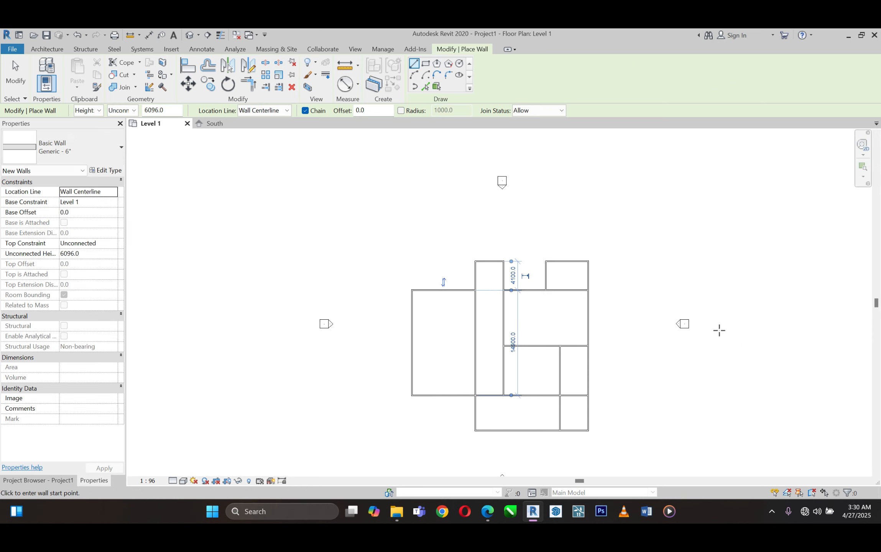
{"action": "scroll", "coordinate": [512, 228], "scroll_direction": "up", "scroll_amount": 2}
{"action": "right_click", "coordinate": [513, 229]}
{"action": "left_click", "coordinate": [533, 236]}
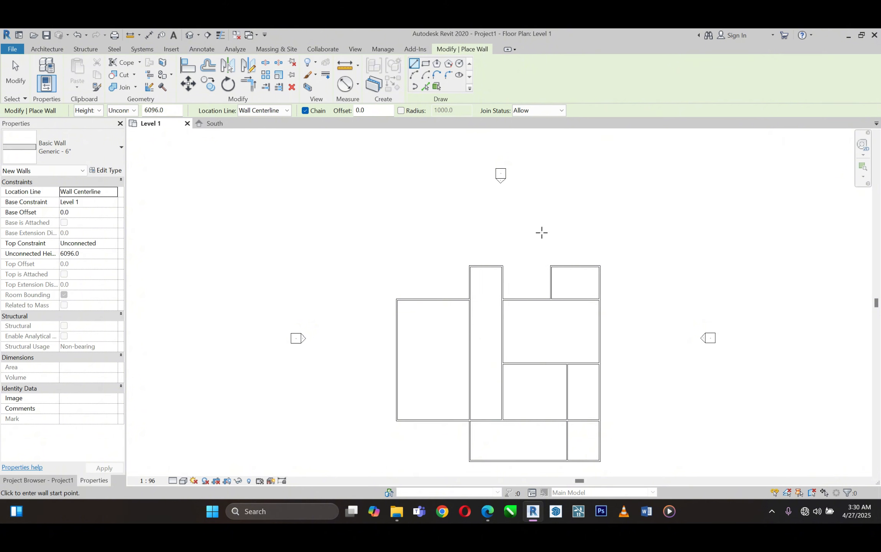
{"action": "right_click", "coordinate": [545, 235]}
{"action": "left_click", "coordinate": [551, 236]}
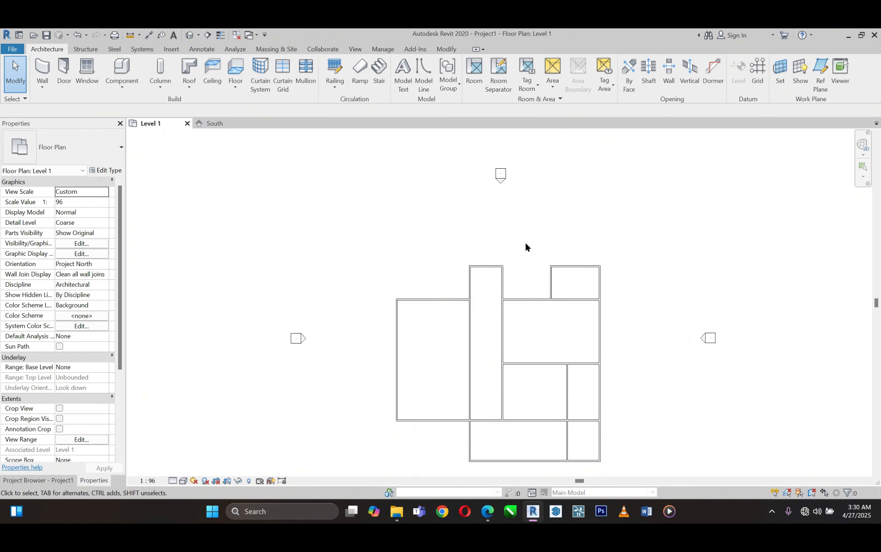
- Delete the short wall closing the lobby's top end
{"action": "left_click", "coordinate": [486, 266]}
{"action": "left_click", "coordinate": [292, 91]}
{"action": "scroll", "coordinate": [526, 259], "scroll_direction": "up", "scroll_amount": 1}
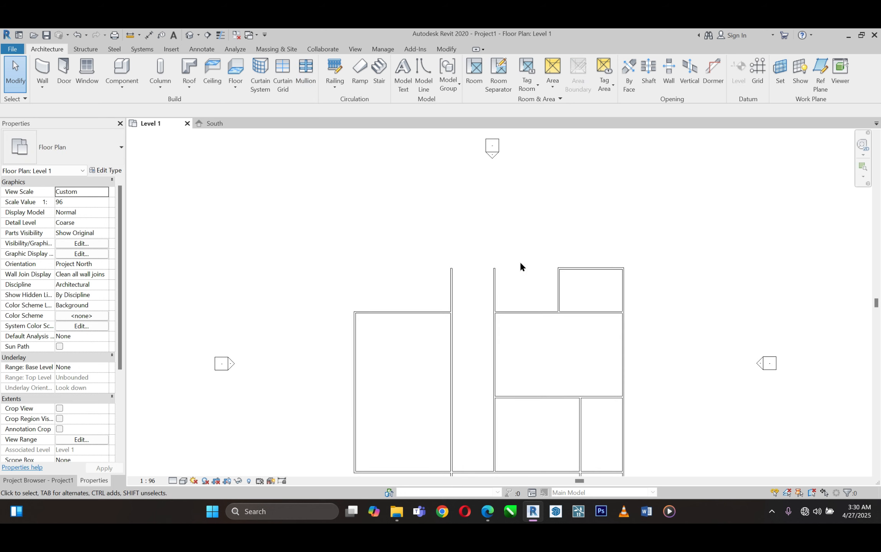
- Shorten the lobby's two side walls so they end at the sitting room's and kitchen's top corners
{"action": "left_click", "coordinate": [453, 273]}
{"action": "left_click_drag", "start_coordinate": [452, 268], "coordinate": [452, 312]}
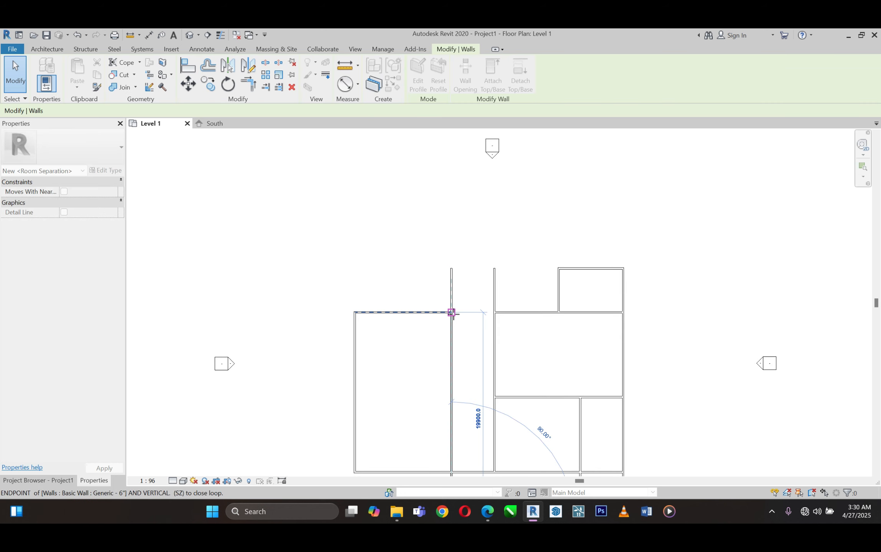
{"action": "left_click", "coordinate": [494, 273]}
{"action": "left_click_drag", "start_coordinate": [494, 267], "coordinate": [494, 312]}
{"action": "scroll", "coordinate": [484, 240], "scroll_direction": "down", "scroll_amount": 2}
{"action": "scroll", "coordinate": [442, 181], "scroll_direction": "up", "scroll_amount": 1}
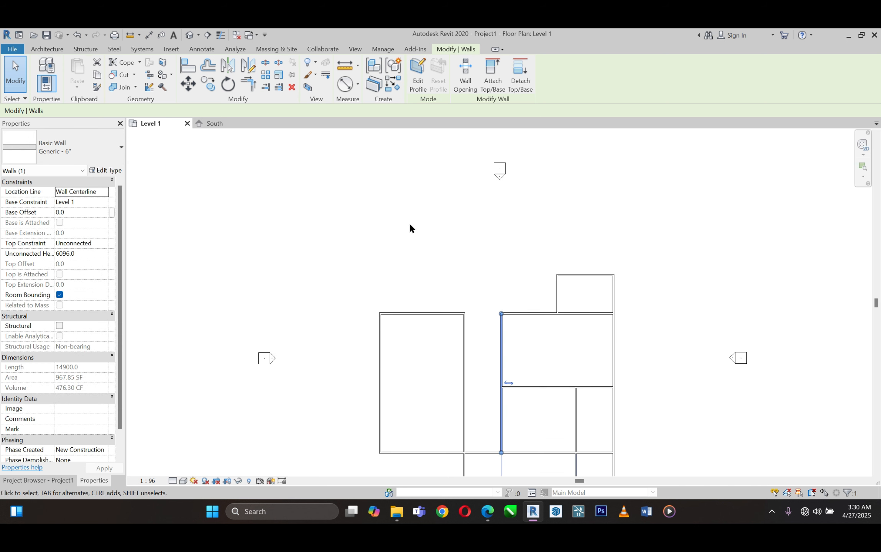
- Draw the second wc's walls above the sitting room's left part, about 6000 mm wide and 4100 mm high
{"action": "right_click", "coordinate": [409, 224]}
{"action": "mouse_move", "coordinate": [441, 261]}
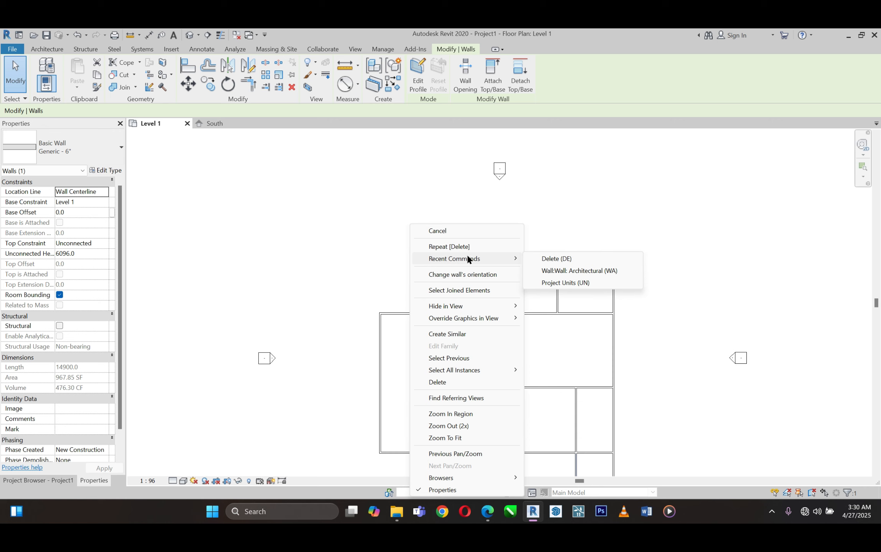
{"action": "left_click", "coordinate": [550, 271]}
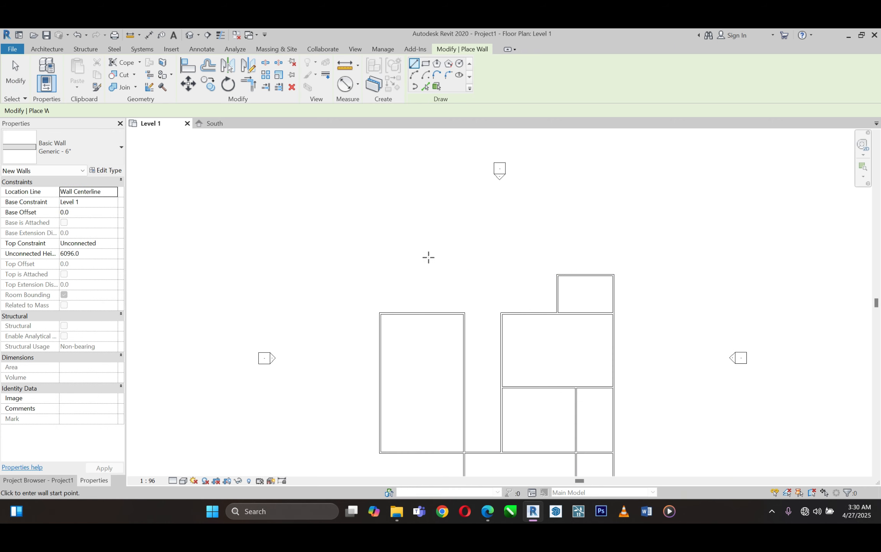
{"action": "scroll", "coordinate": [426, 256], "scroll_direction": "down", "scroll_amount": 1}
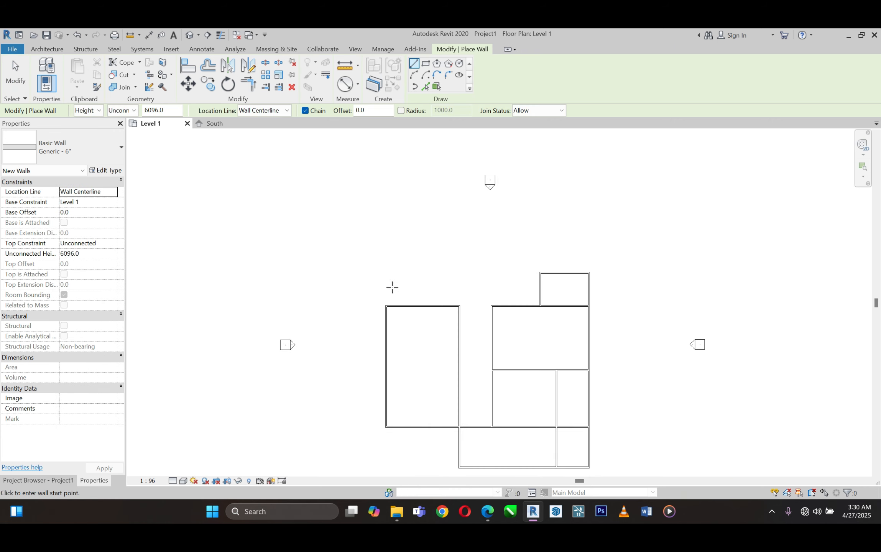
{"action": "left_click", "coordinate": [386, 306]}
{"action": "left_click", "coordinate": [386, 273]}
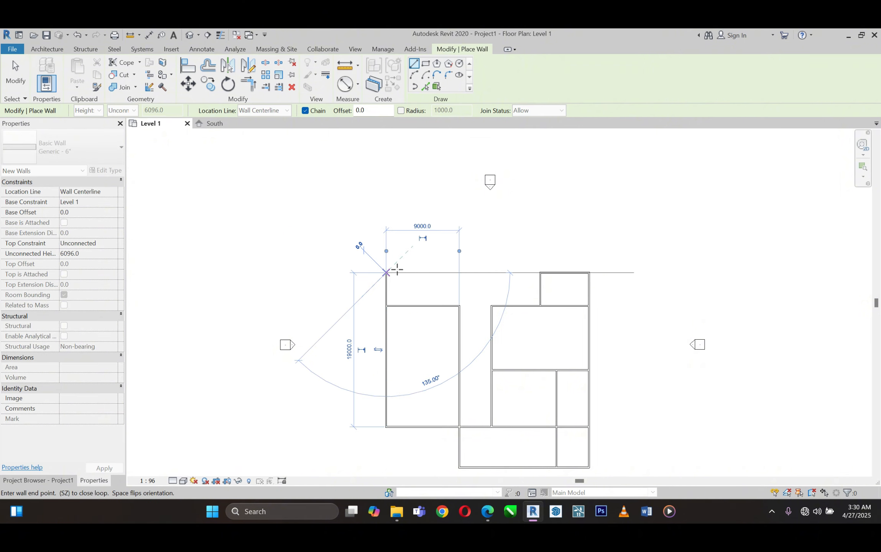
{"action": "left_click", "coordinate": [435, 272]}
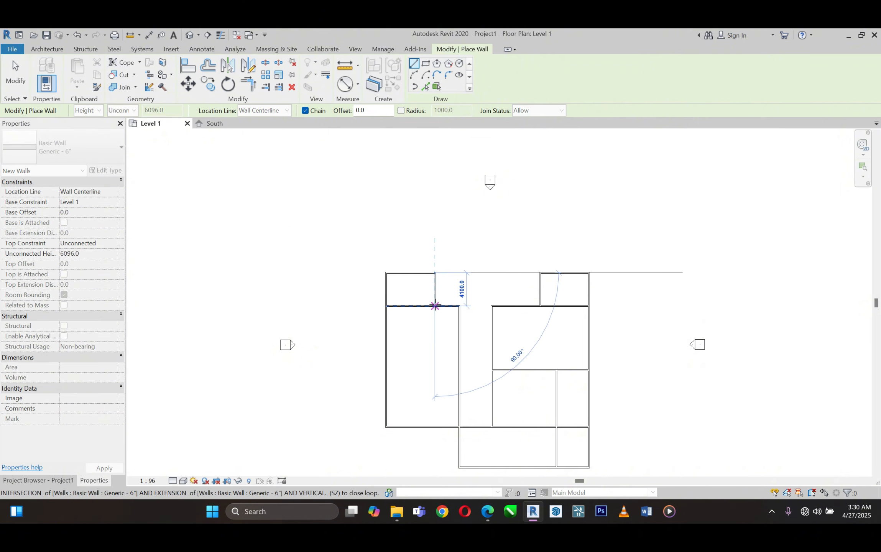
{"action": "left_click", "coordinate": [434, 306]}
{"action": "scroll", "coordinate": [420, 217], "scroll_direction": "up", "scroll_amount": 1}
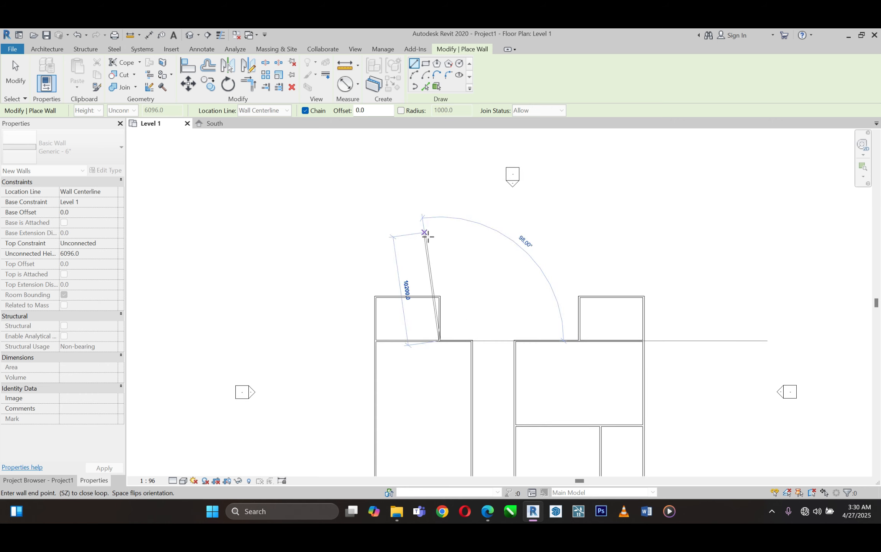
{"action": "right_click", "coordinate": [490, 303]}
{"action": "left_click", "coordinate": [499, 310]}
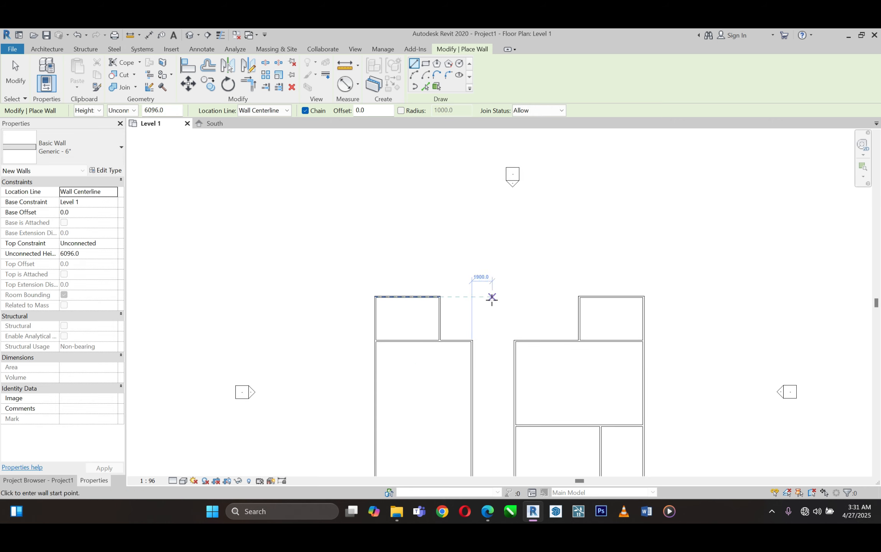
- Enclose the bedroom block above both wcs, about 25000 mm wide and 8000 mm high, and extend the right wc's top wall to the left outer wall
{"action": "scroll", "coordinate": [455, 286], "scroll_direction": "up", "scroll_amount": 1}
{"action": "scroll", "coordinate": [286, 296], "scroll_direction": "down", "scroll_amount": 1}
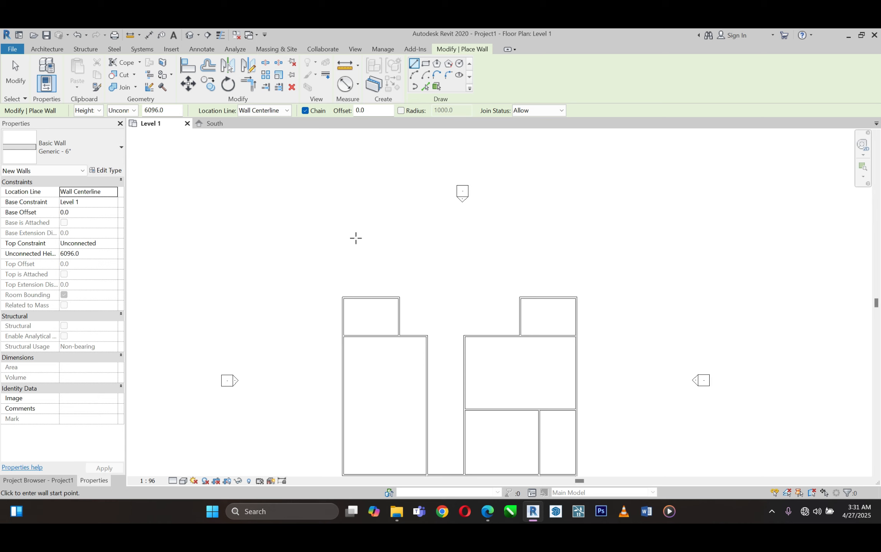
{"action": "left_click", "coordinate": [344, 297]}
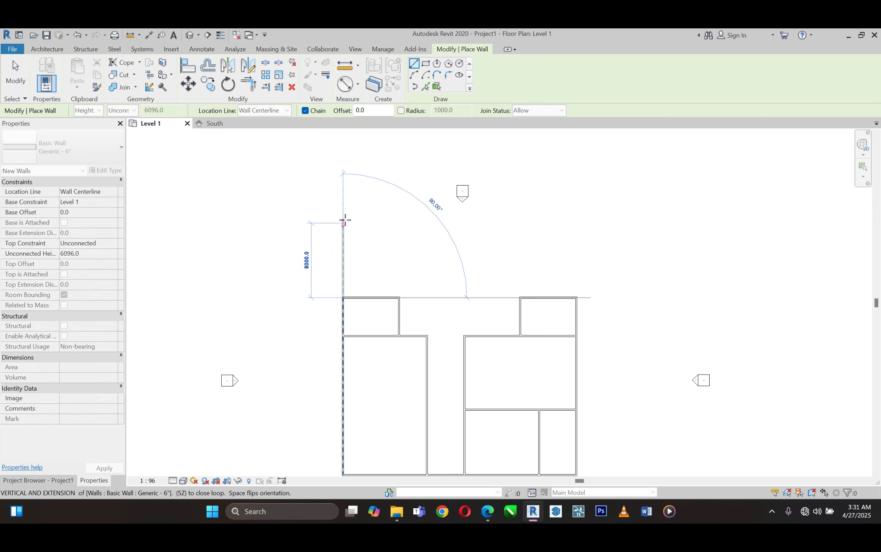
{"action": "left_click", "coordinate": [344, 222]}
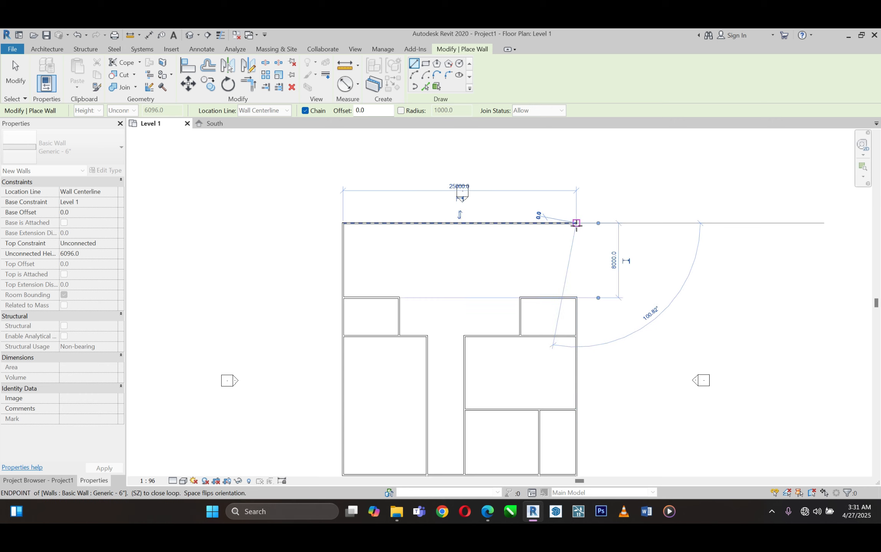
{"action": "left_click", "coordinate": [577, 223]}
{"action": "left_click", "coordinate": [575, 298]}
{"action": "key", "text": "Escape"}
{"action": "right_click", "coordinate": [647, 248]}
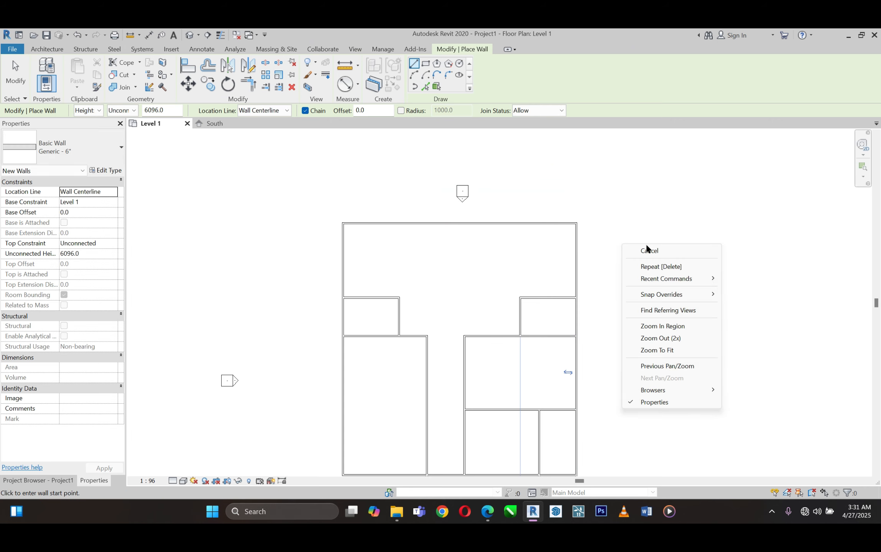
{"action": "left_click", "coordinate": [649, 250]}
{"action": "right_click", "coordinate": [656, 252]}
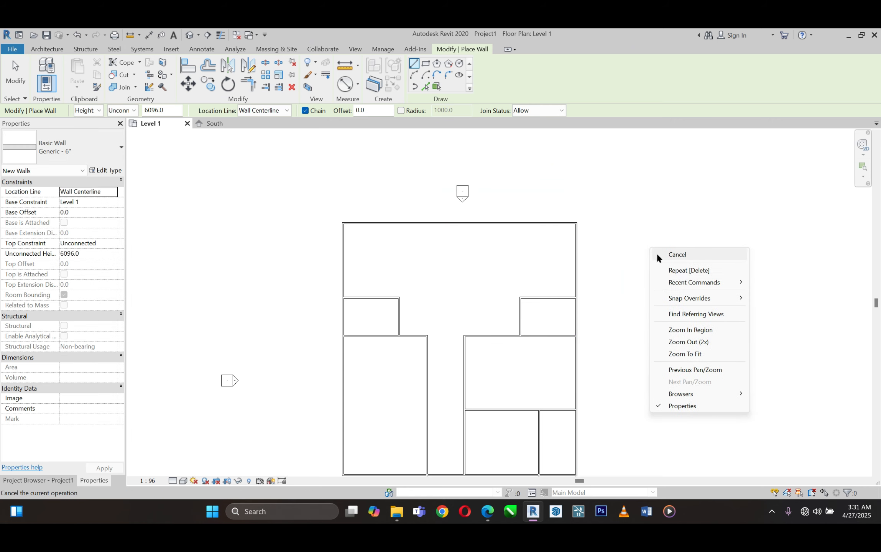
{"action": "left_click", "coordinate": [658, 255]}
{"action": "left_click", "coordinate": [536, 298]}
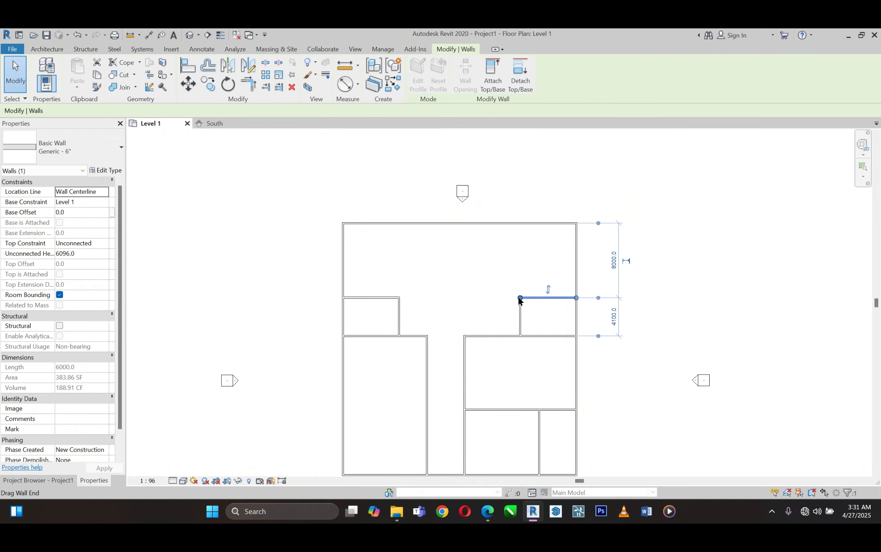
{"action": "left_click_drag", "start_coordinate": [521, 298], "coordinate": [344, 298]}
- Divide the bedroom block into three rooms with partitions in line with the lobby's left wall and about 6500 mm to its right
{"action": "right_click", "coordinate": [419, 267]}
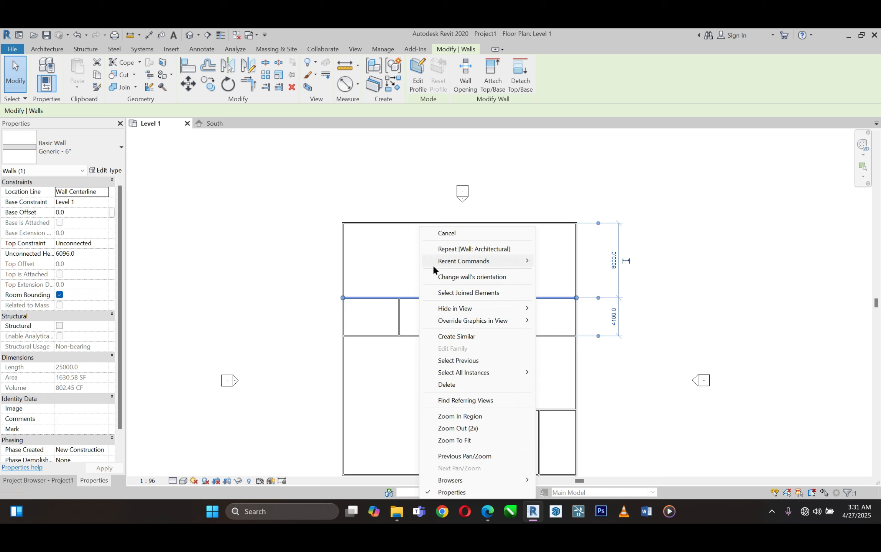
{"action": "left_click", "coordinate": [459, 249]}
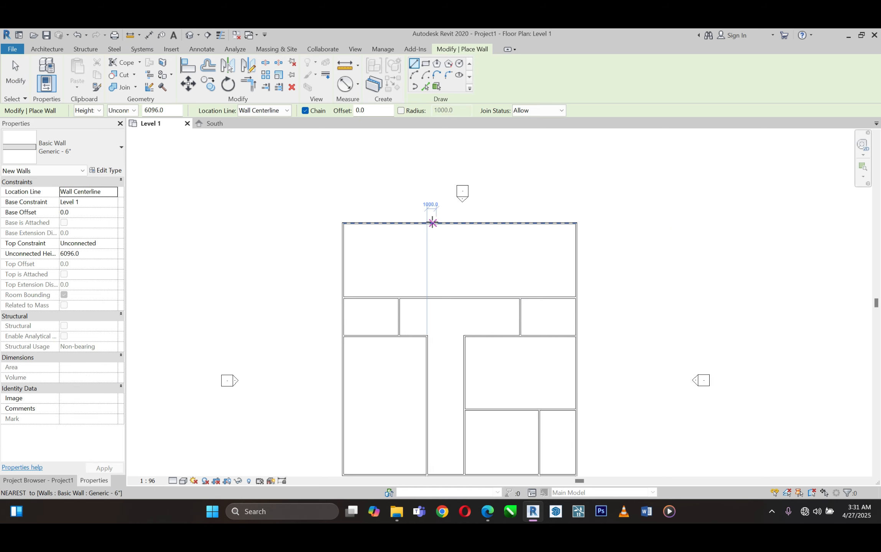
{"action": "left_click", "coordinate": [431, 222]}
{"action": "left_click", "coordinate": [427, 298]}
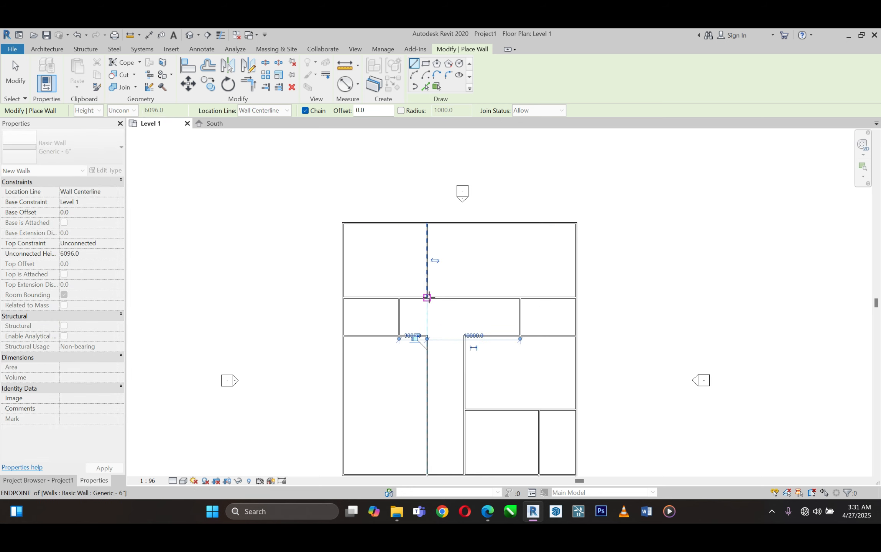
{"action": "key", "text": "Escape"}
{"action": "scroll", "coordinate": [506, 271], "scroll_direction": "up", "scroll_amount": 1}
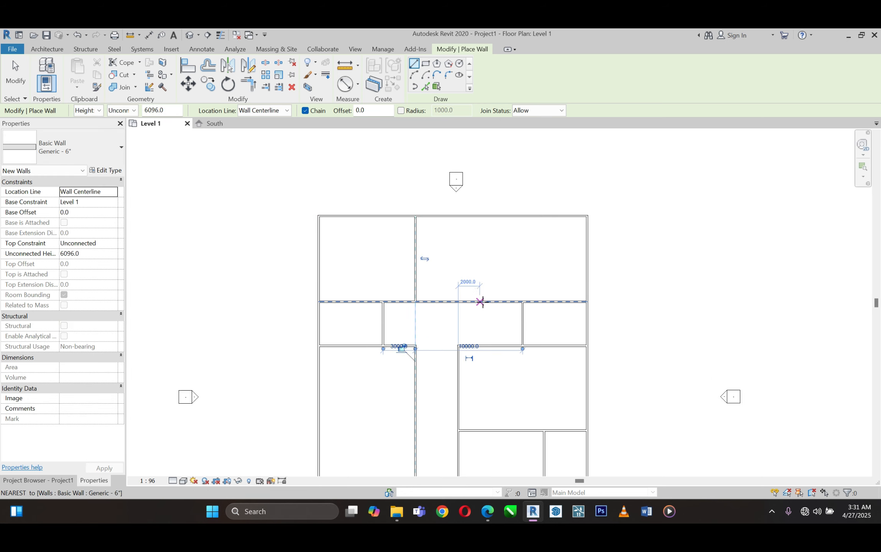
{"action": "left_click", "coordinate": [485, 301]}
{"action": "left_click", "coordinate": [485, 216]}
{"action": "key", "text": "Escape"}
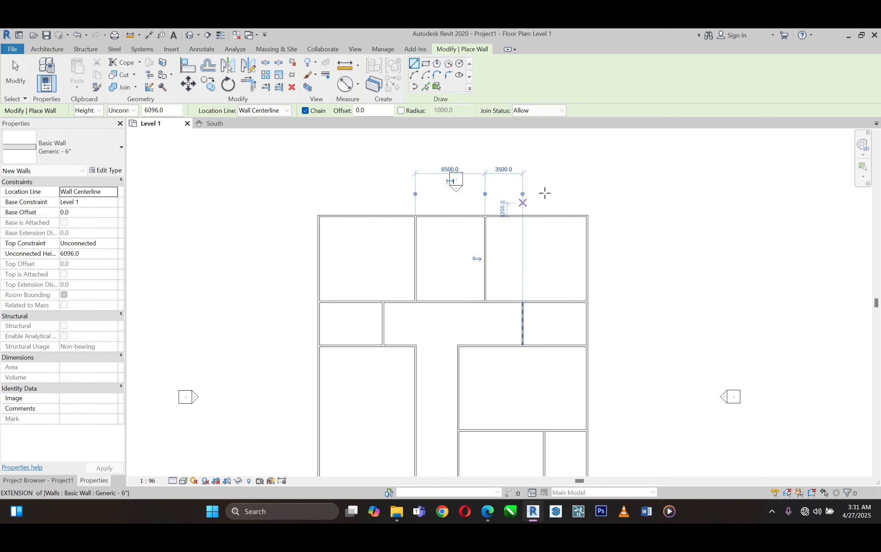
{"action": "right_click", "coordinate": [580, 178]}
{"action": "left_click", "coordinate": [605, 185]}
{"action": "key", "text": "Escape"}
{"action": "scroll", "coordinate": [548, 174], "scroll_direction": "down", "scroll_amount": 2}
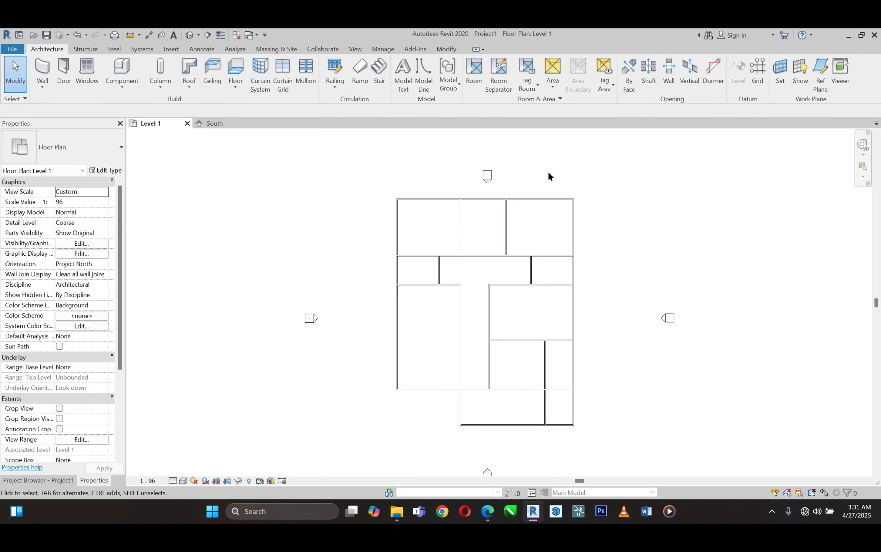
{"action": "scroll", "coordinate": [673, 379], "scroll_direction": "up", "scroll_amount": 1}
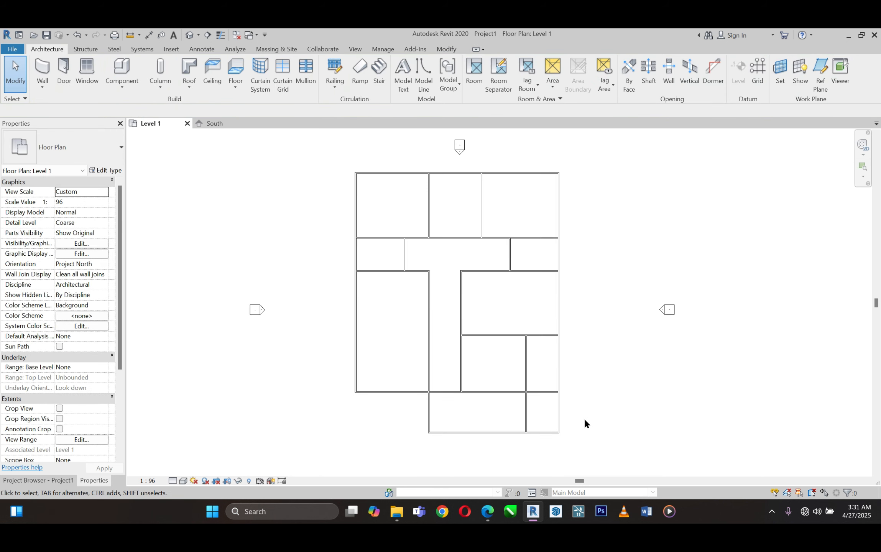
- Switch to the lesson 1 PDF in Microsoft Edge and review the floor plan's room layout and dimensions
{"action": "left_click", "coordinate": [486, 511]}
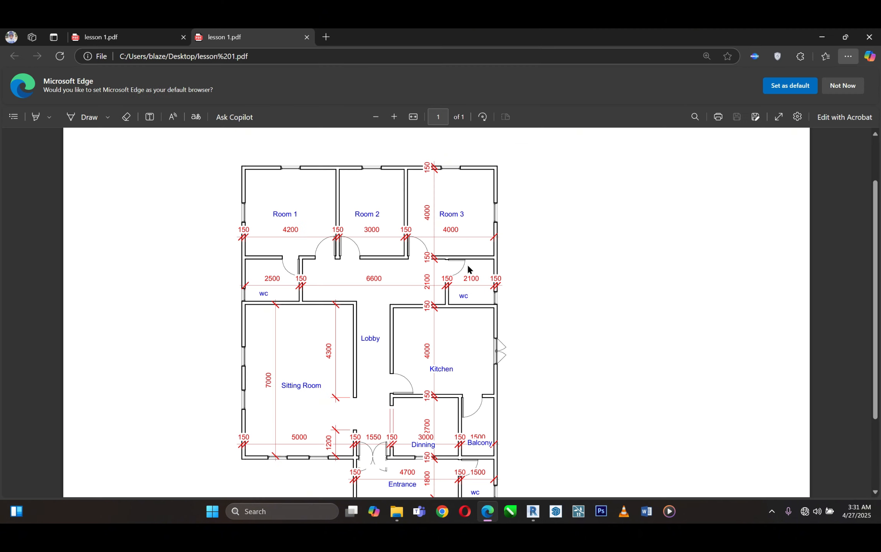
{"action": "scroll", "coordinate": [464, 272], "scroll_direction": "down", "scroll_amount": 2}
{"action": "scroll", "coordinate": [459, 278], "scroll_direction": "up", "scroll_amount": 1}
{"action": "scroll", "coordinate": [458, 278], "scroll_direction": "up", "scroll_amount": 2}
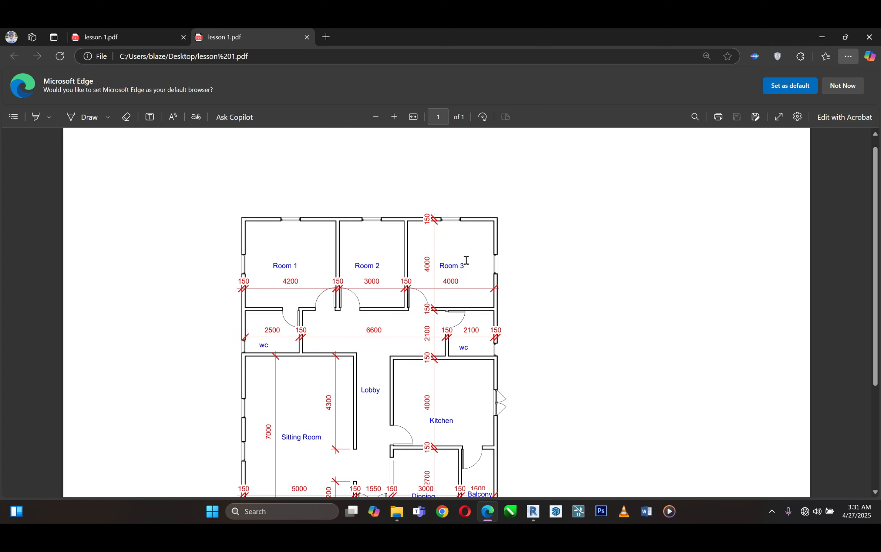
{"action": "scroll", "coordinate": [466, 260], "scroll_direction": "down", "scroll_amount": 1}
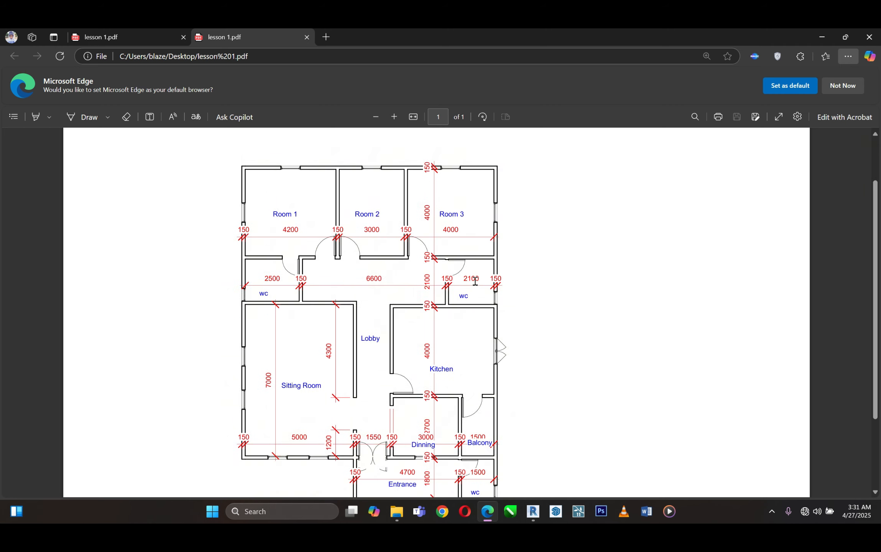
{"action": "scroll", "coordinate": [476, 277], "scroll_direction": "down", "scroll_amount": 1}
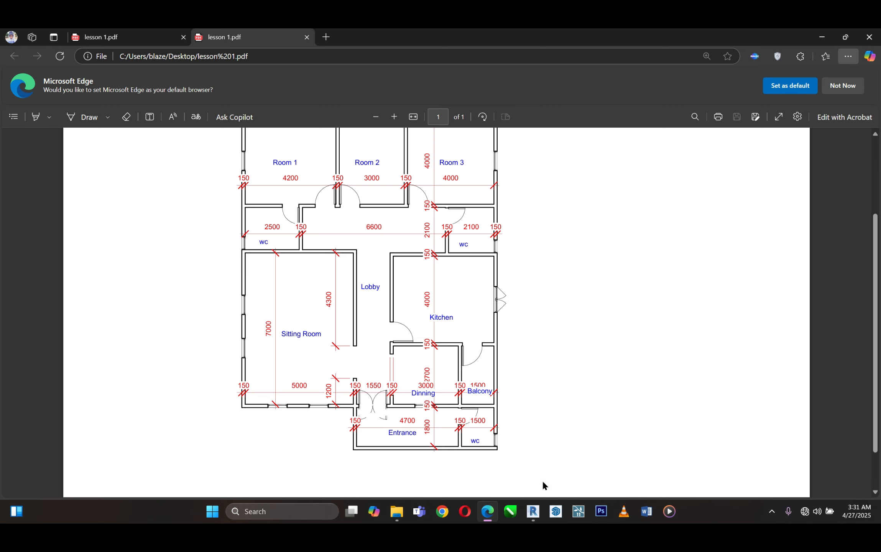
- Switch to Revit and examine the temporary dimension of the bedroom block's top wall
{"action": "left_click", "coordinate": [533, 512]}
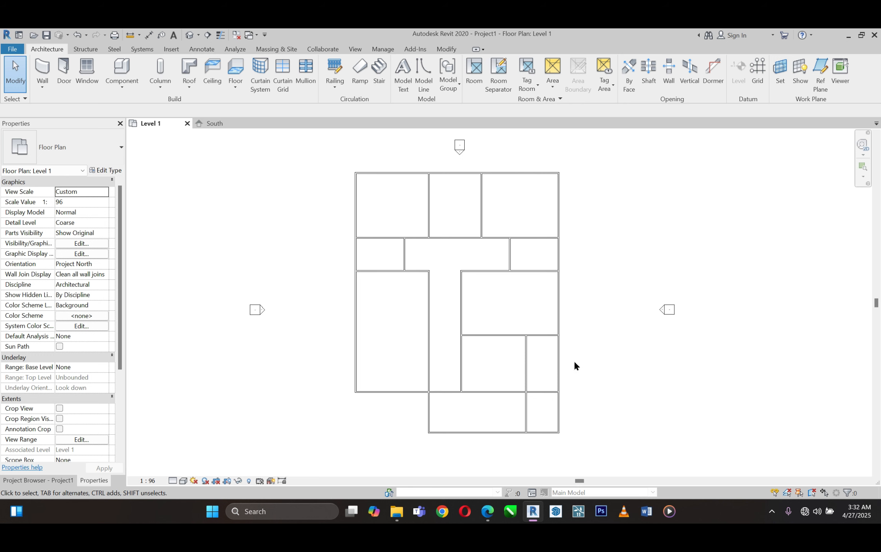
{"action": "left_click", "coordinate": [383, 173]}
{"action": "scroll", "coordinate": [418, 164], "scroll_direction": "up", "scroll_amount": 1}
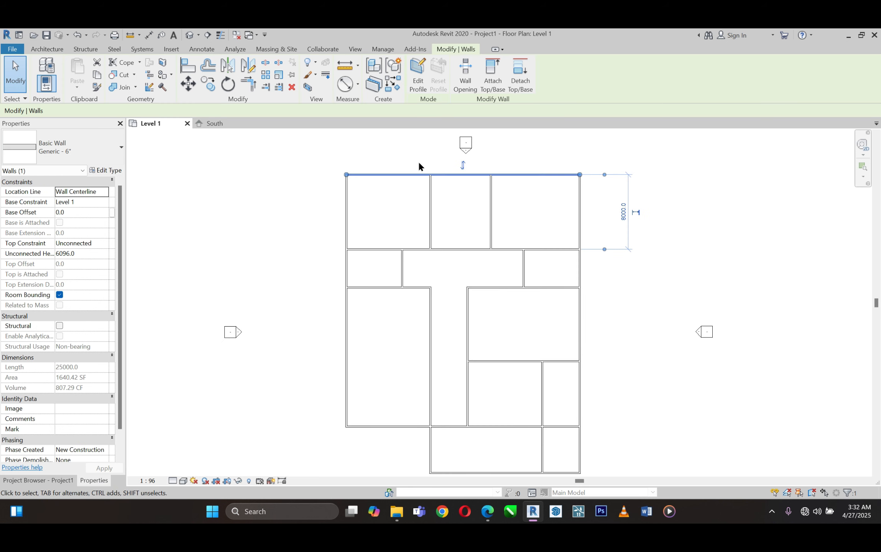
{"action": "scroll", "coordinate": [418, 164], "scroll_direction": "up", "scroll_amount": 3}
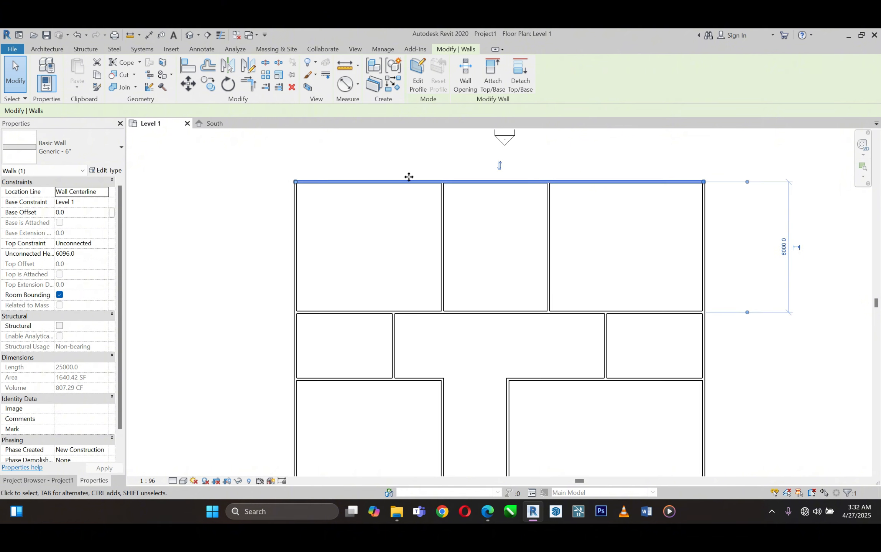
{"action": "scroll", "coordinate": [364, 188], "scroll_direction": "down", "scroll_amount": 2}
{"action": "scroll", "coordinate": [698, 196], "scroll_direction": "up", "scroll_amount": 2}
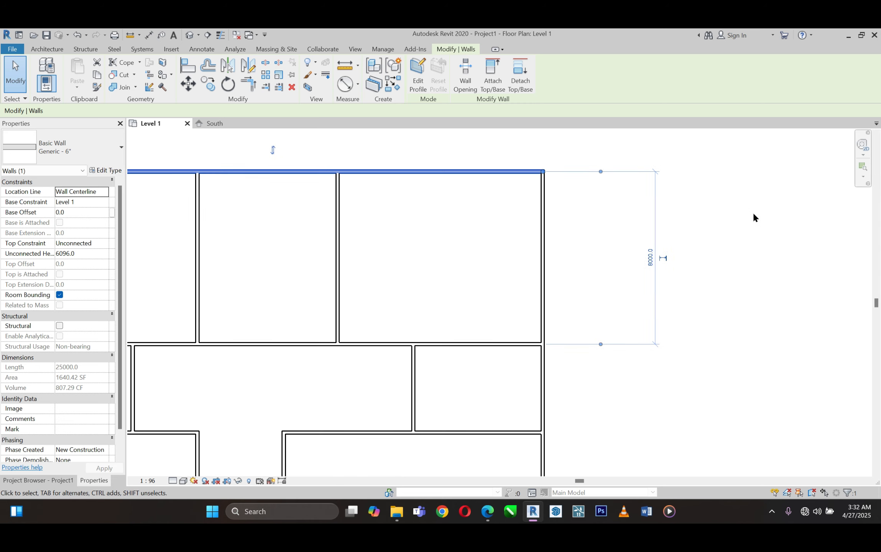
{"action": "scroll", "coordinate": [754, 213], "scroll_direction": "up", "scroll_amount": 1}
{"action": "scroll", "coordinate": [754, 212], "scroll_direction": "down", "scroll_amount": 4}
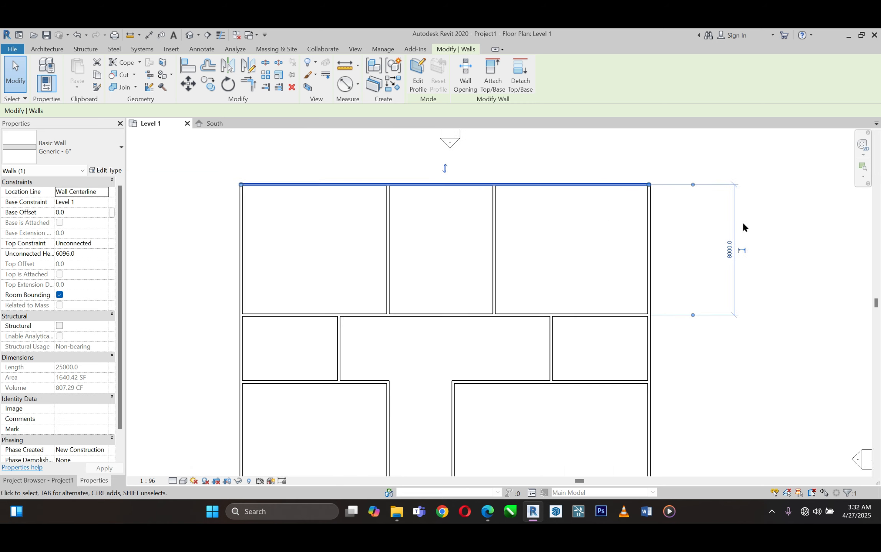
{"action": "scroll", "coordinate": [765, 221], "scroll_direction": "up", "scroll_amount": 3}
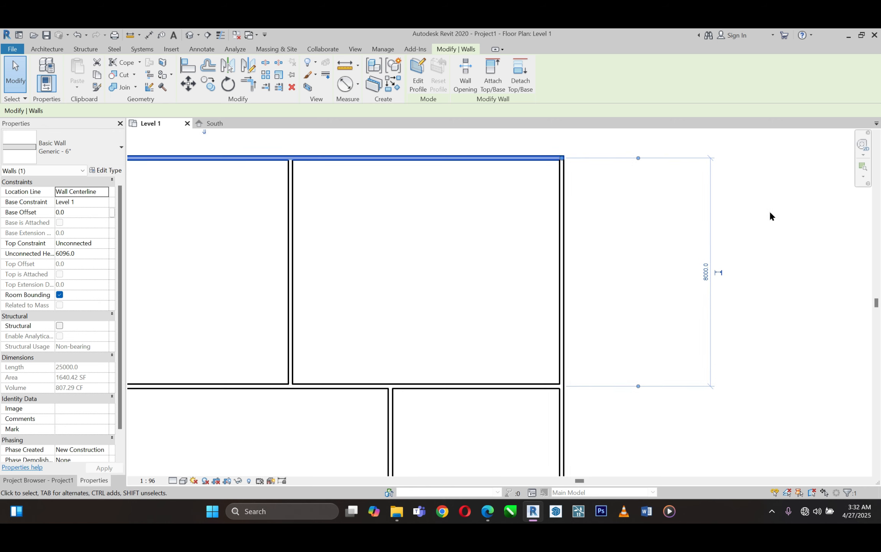
{"action": "left_click", "coordinate": [589, 212]}
{"action": "left_click", "coordinate": [497, 158]}
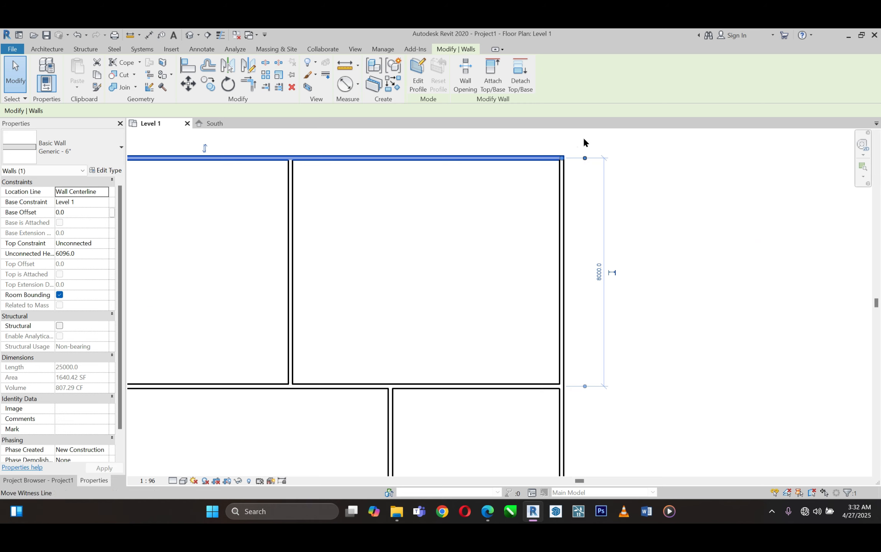
- Examine where the temporary dimension's witness lines meet the bedroom block's top and bottom walls
{"action": "scroll", "coordinate": [596, 159], "scroll_direction": "up", "scroll_amount": 4}
{"action": "scroll", "coordinate": [597, 158], "scroll_direction": "up", "scroll_amount": 2}
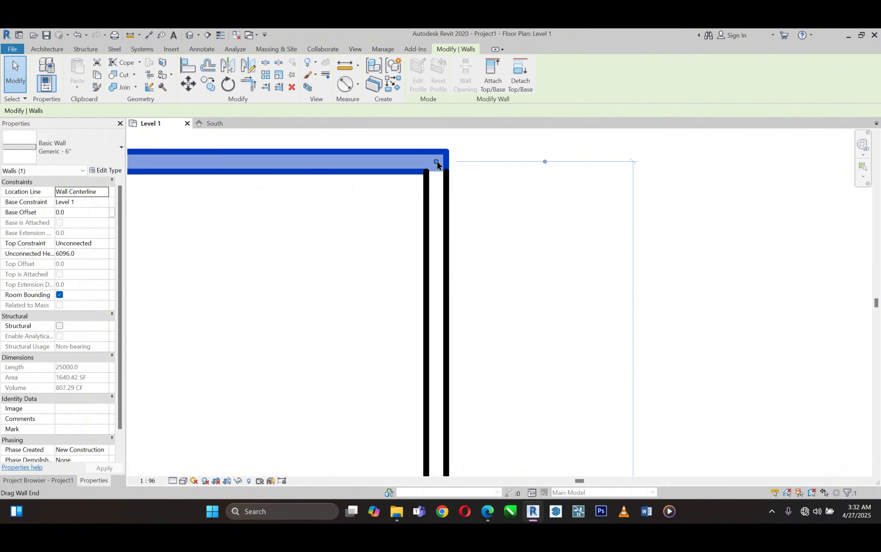
{"action": "scroll", "coordinate": [513, 149], "scroll_direction": "down", "scroll_amount": 5}
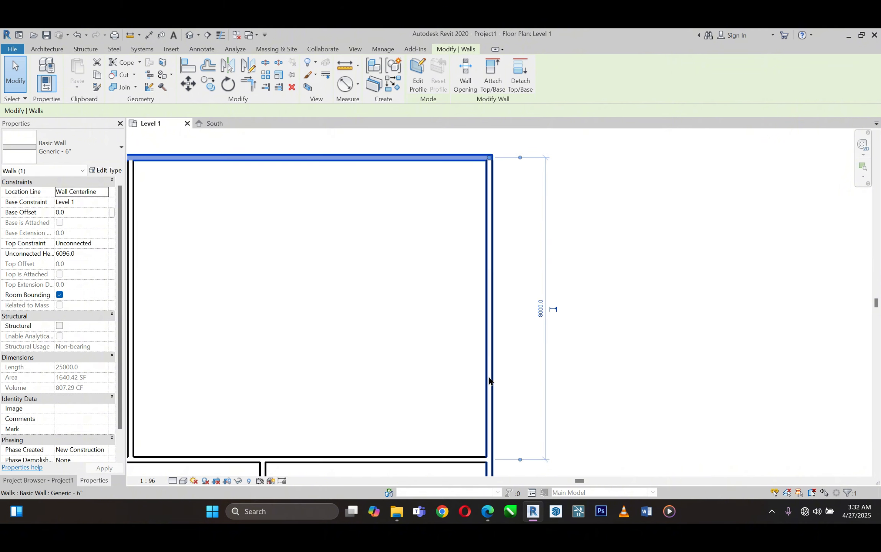
{"action": "scroll", "coordinate": [533, 402], "scroll_direction": "up", "scroll_amount": 5}
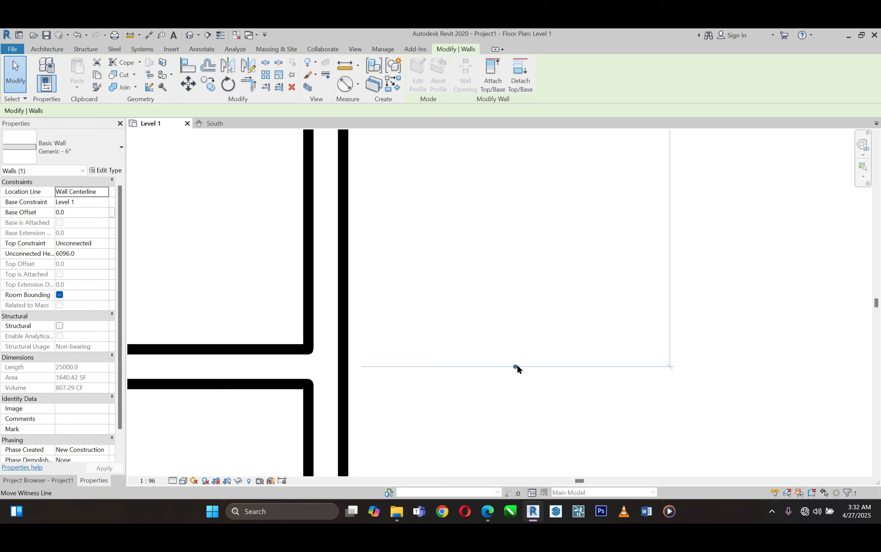
{"action": "scroll", "coordinate": [513, 368], "scroll_direction": "down", "scroll_amount": 5}
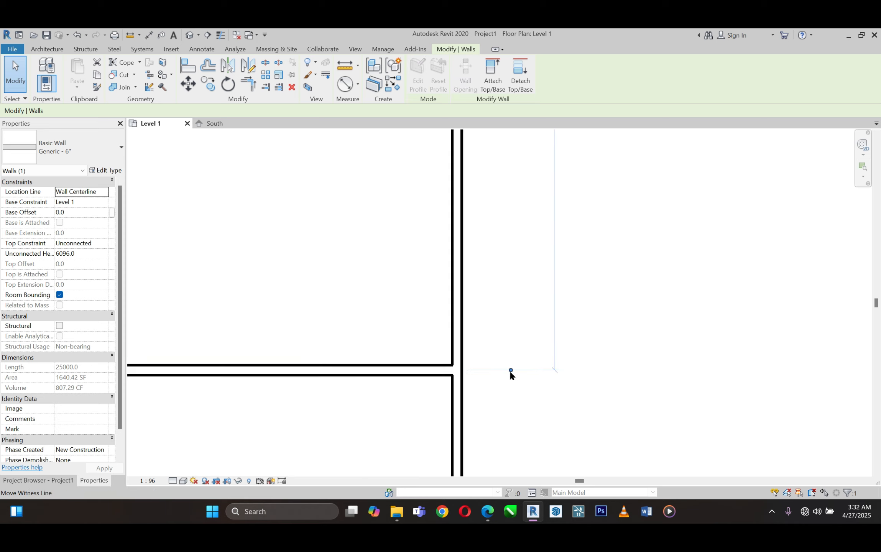
{"action": "scroll", "coordinate": [485, 248], "scroll_direction": "down", "scroll_amount": 2}
{"action": "scroll", "coordinate": [482, 212], "scroll_direction": "up", "scroll_amount": 6}
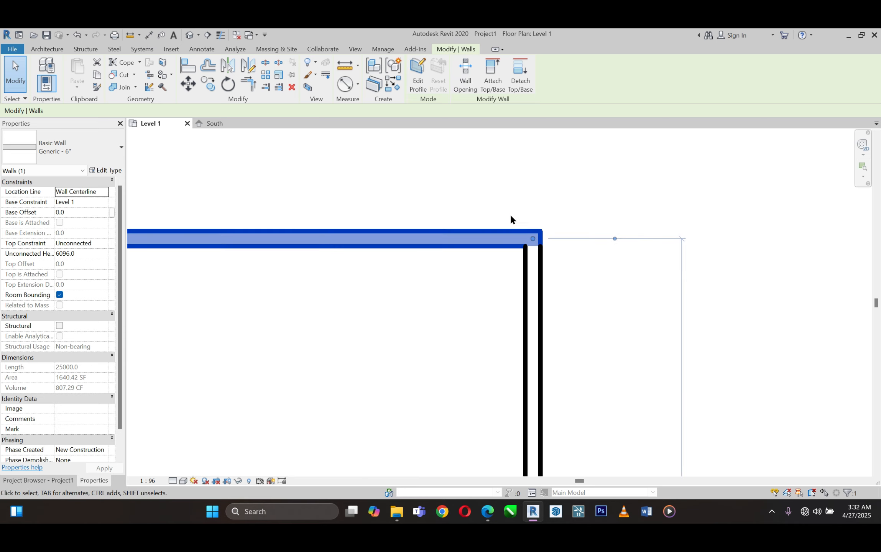
{"action": "scroll", "coordinate": [517, 206], "scroll_direction": "down", "scroll_amount": 1}
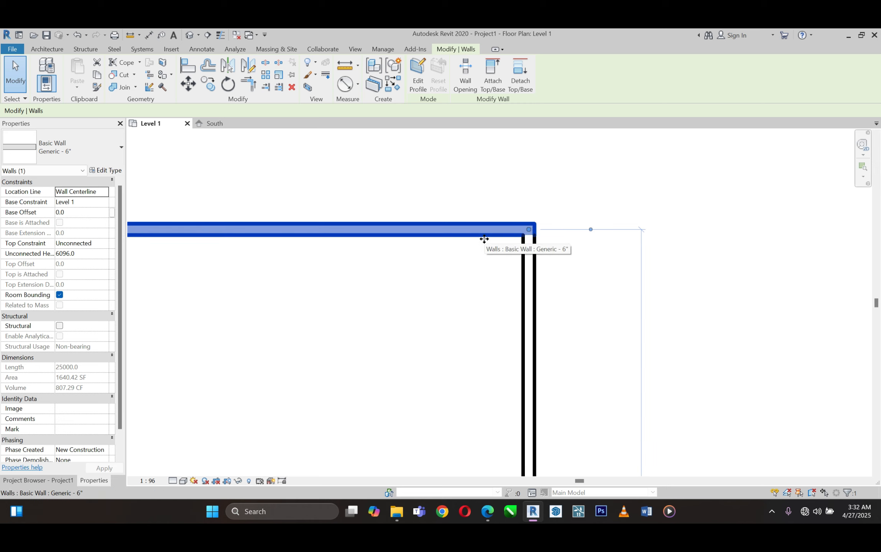
{"action": "scroll", "coordinate": [495, 147], "scroll_direction": "down", "scroll_amount": 5}
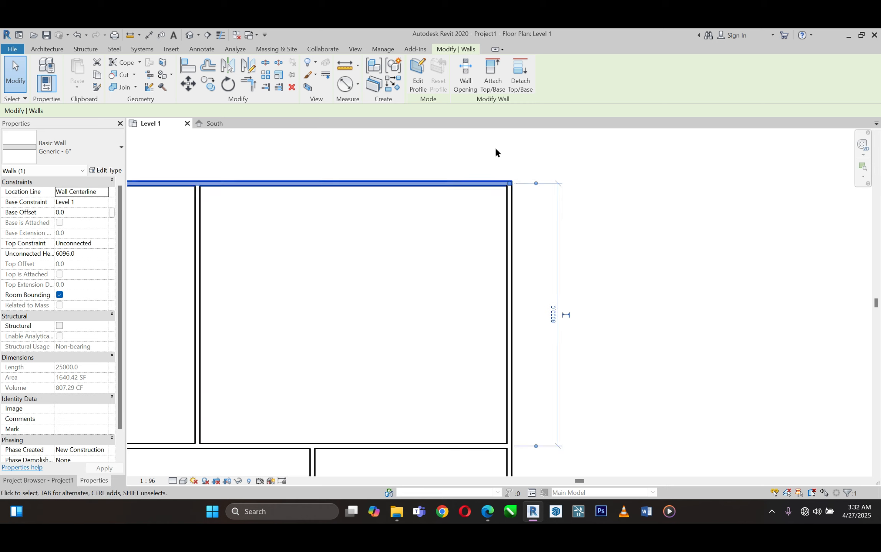
{"action": "scroll", "coordinate": [483, 294], "scroll_direction": "up", "scroll_amount": 3}
{"action": "left_click", "coordinate": [470, 380]}
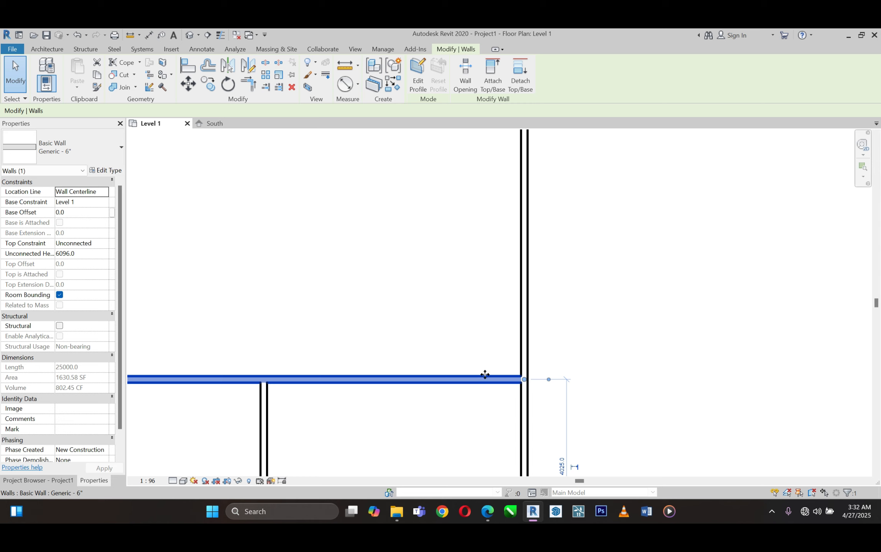
{"action": "scroll", "coordinate": [585, 283], "scroll_direction": "down", "scroll_amount": 3}
{"action": "scroll", "coordinate": [338, 263], "scroll_direction": "up", "scroll_amount": 2}
{"action": "scroll", "coordinate": [409, 261], "scroll_direction": "up", "scroll_amount": 1}
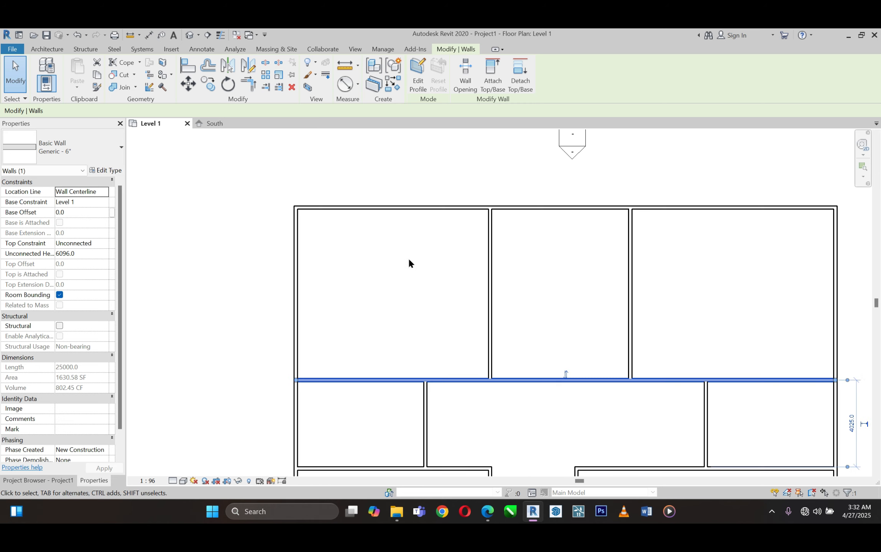
- Add an aligned dimension between wall faces for the inner height of the bedroom block's left room
{"action": "left_click", "coordinate": [149, 35]}
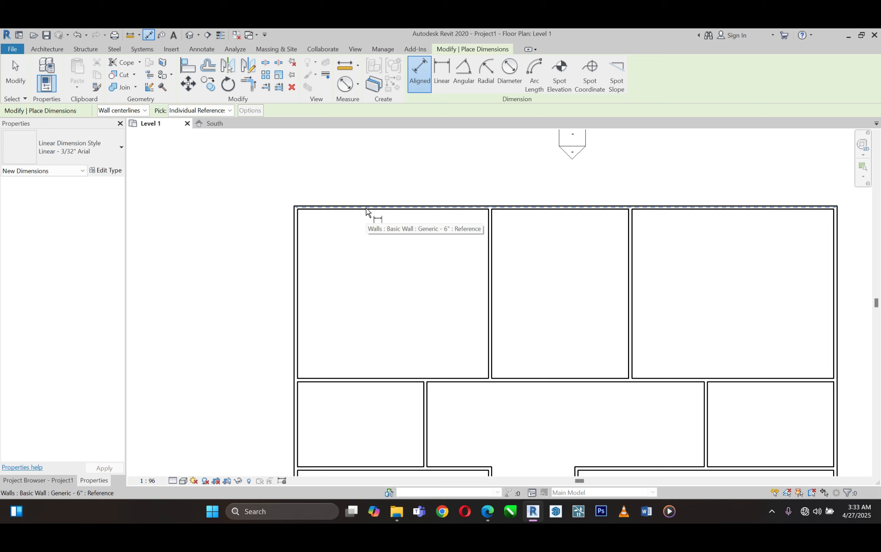
{"action": "left_click", "coordinate": [117, 111]}
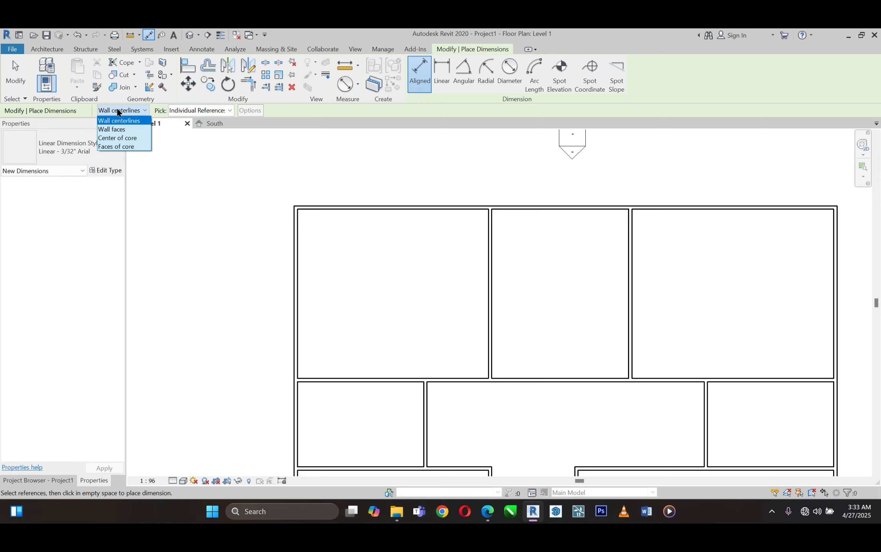
{"action": "left_click", "coordinate": [131, 131]}
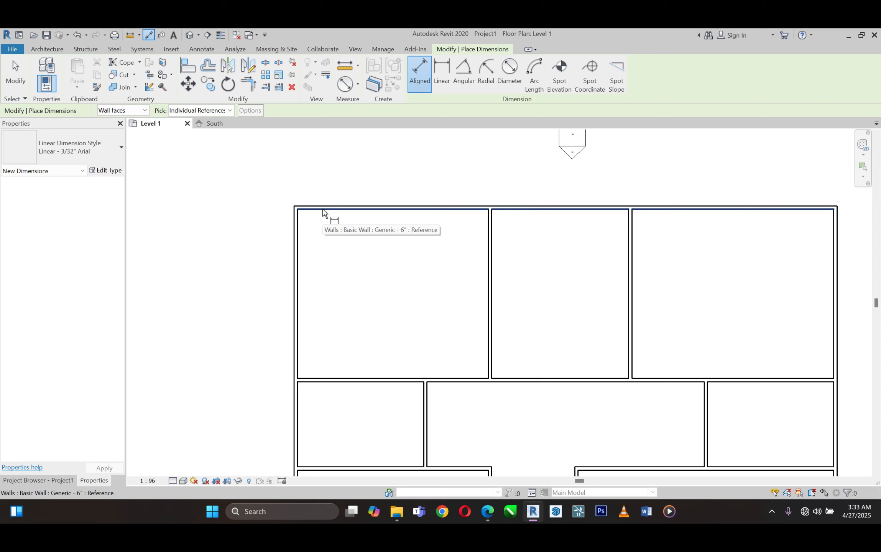
{"action": "left_click", "coordinate": [323, 213]}
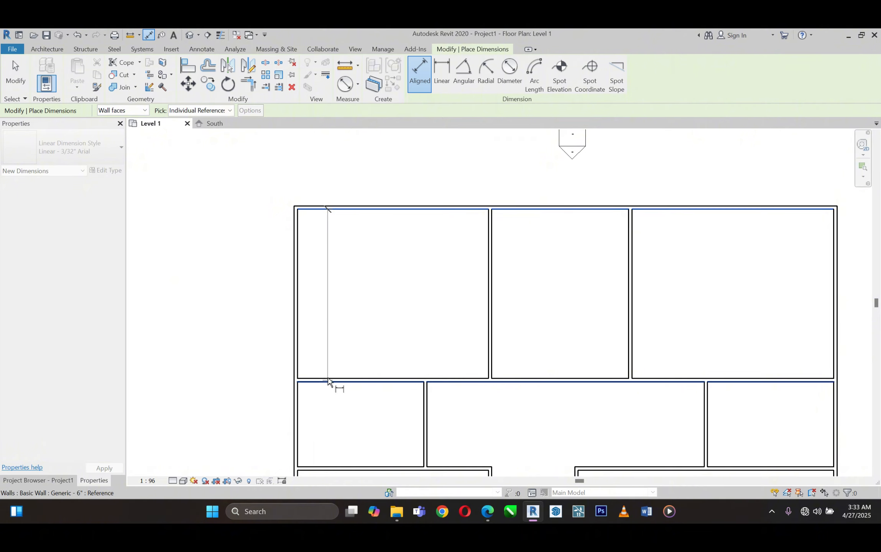
{"action": "scroll", "coordinate": [329, 382], "scroll_direction": "up", "scroll_amount": 4}
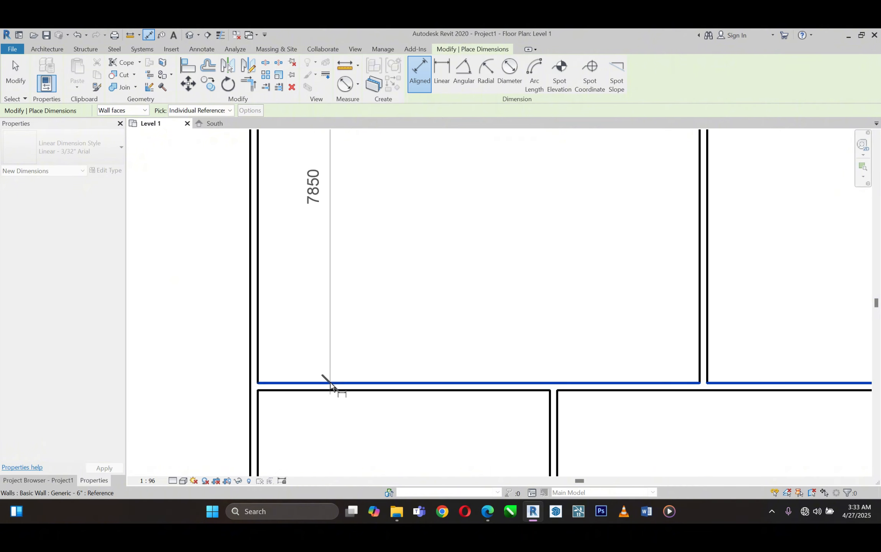
{"action": "left_click", "coordinate": [331, 384]}
{"action": "scroll", "coordinate": [331, 384], "scroll_direction": "down", "scroll_amount": 3}
{"action": "left_click", "coordinate": [367, 253]}
{"action": "scroll", "coordinate": [172, 284], "scroll_direction": "down", "scroll_amount": 1}
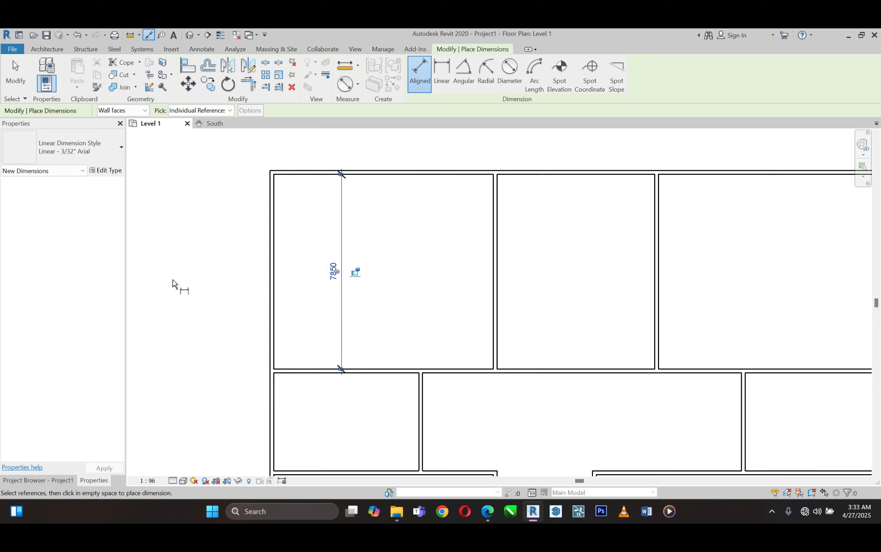
- Add an aligned dimension across the inner width of the bedroom block's left room and end dimensioning
{"action": "scroll", "coordinate": [173, 283], "scroll_direction": "down", "scroll_amount": 1}
{"action": "scroll", "coordinate": [280, 257], "scroll_direction": "up", "scroll_amount": 3}
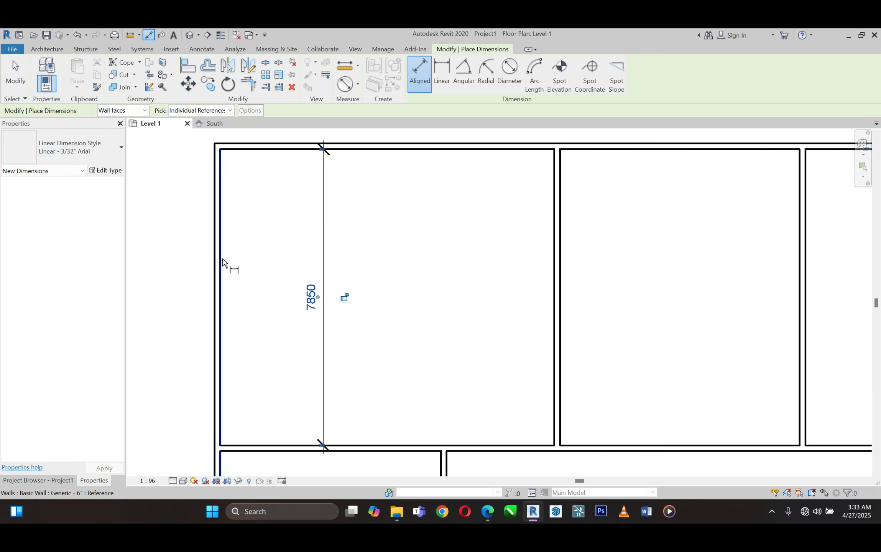
{"action": "left_click", "coordinate": [222, 263]}
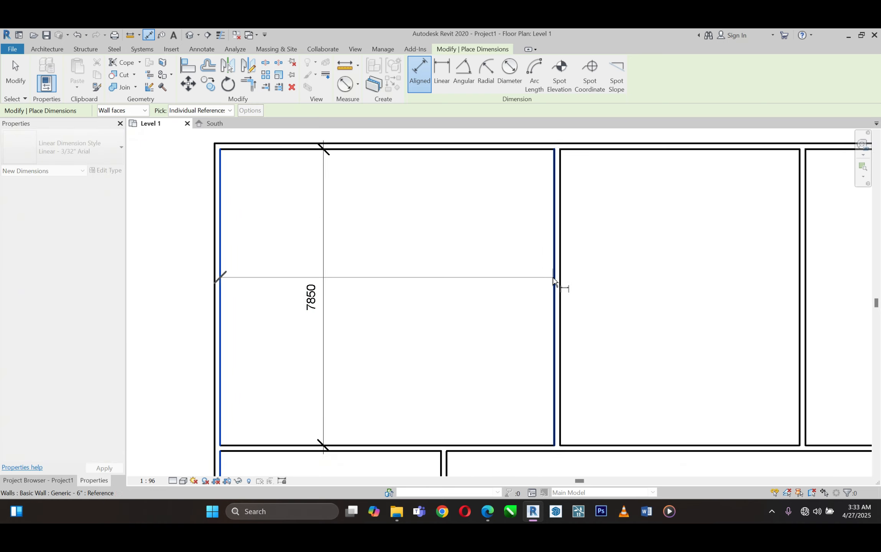
{"action": "left_click", "coordinate": [554, 282]}
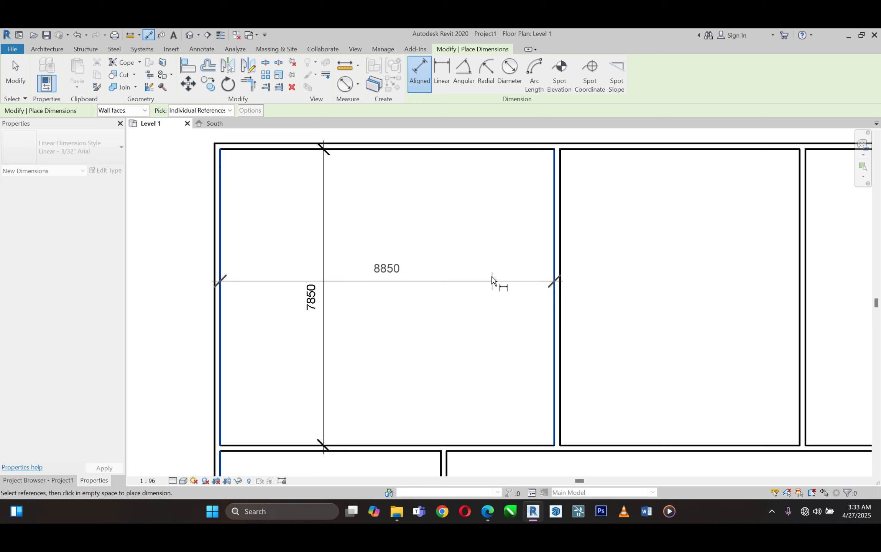
{"action": "left_click", "coordinate": [493, 265]}
{"action": "right_click", "coordinate": [157, 232]}
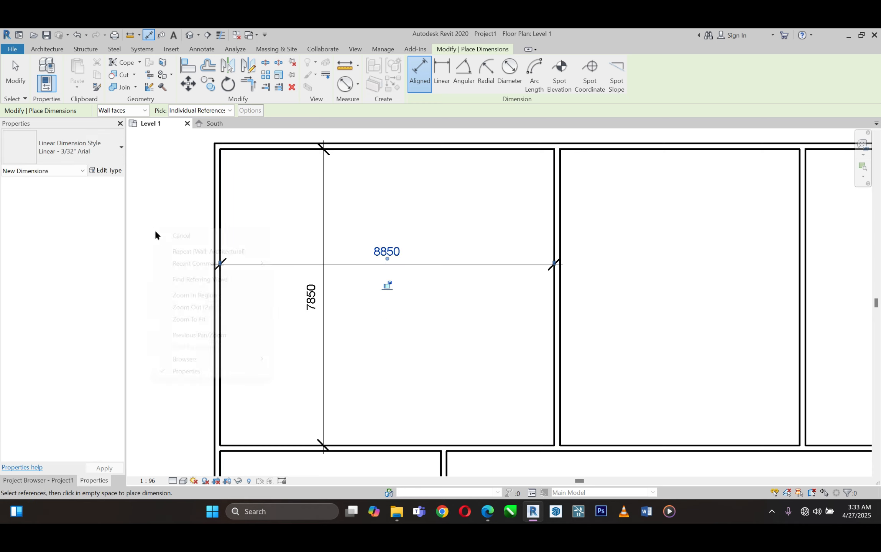
{"action": "left_click", "coordinate": [174, 237]}
{"action": "right_click", "coordinate": [181, 233]}
{"action": "left_click", "coordinate": [192, 238]}
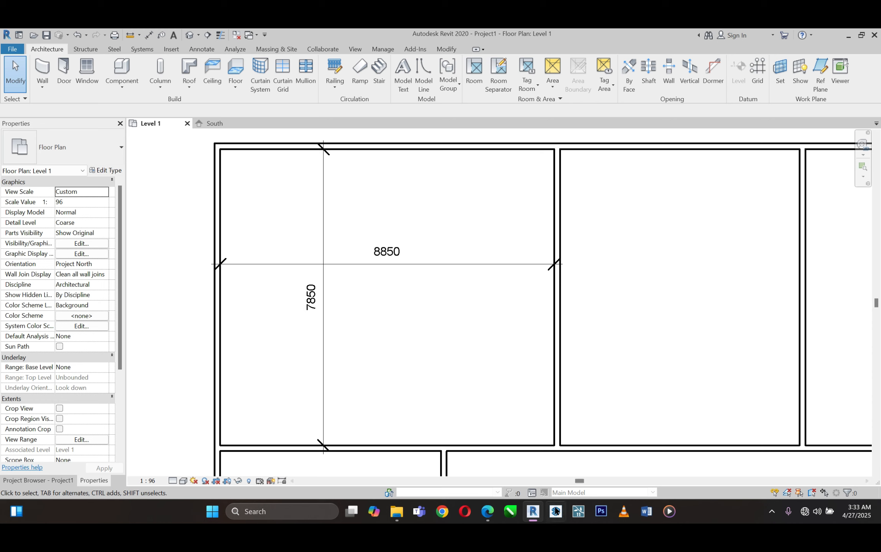
- Switch to the lesson 1 PDF in Microsoft Edge and check the dimensions of the three bedrooms
{"action": "left_click", "coordinate": [484, 510]}
{"action": "scroll", "coordinate": [289, 204], "scroll_direction": "up", "scroll_amount": 3}
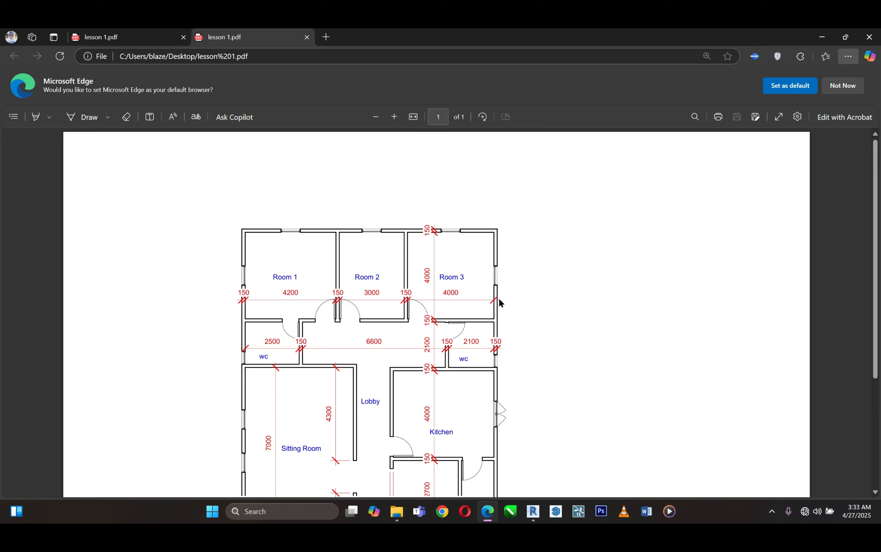
{"action": "mouse_move", "coordinate": [486, 511]}
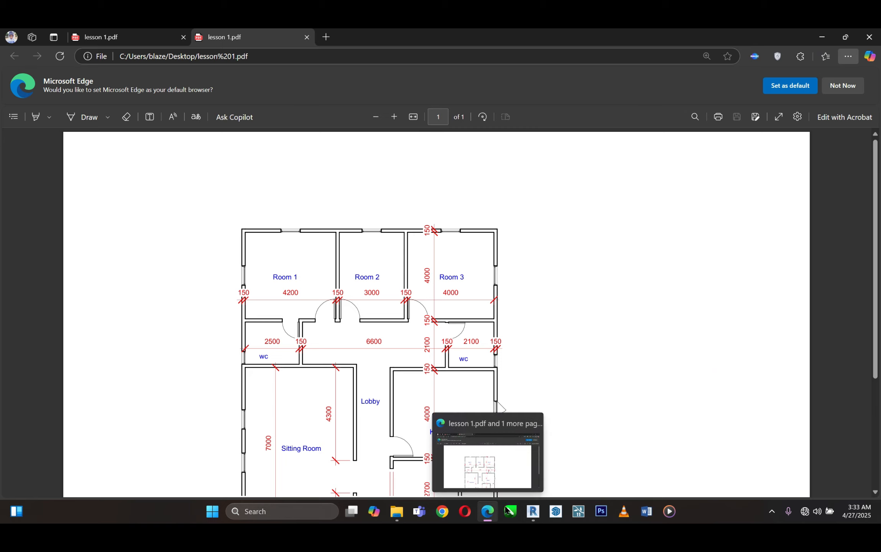
- Switch to Revit and move the bedroom block's top wall by setting the left room's inner height to 4000 mm
{"action": "left_click", "coordinate": [533, 512]}
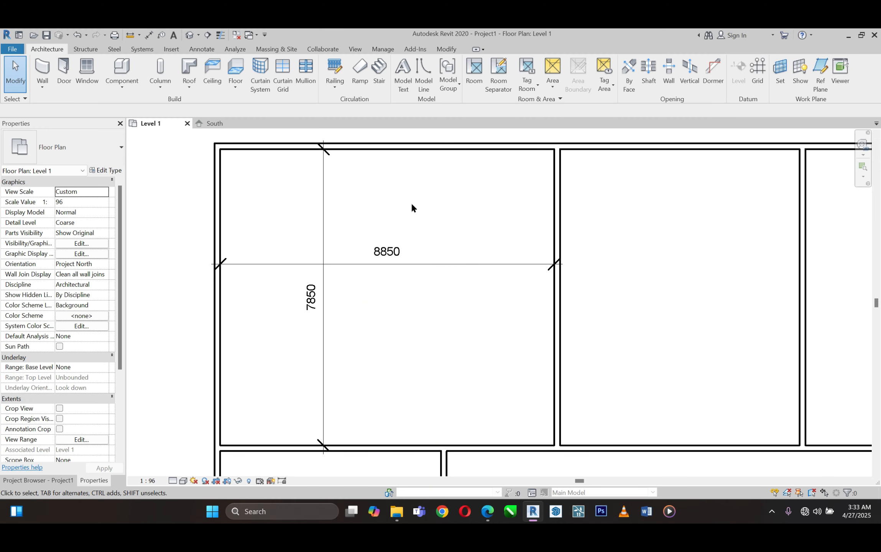
{"action": "left_click", "coordinate": [411, 149]}
{"action": "scroll", "coordinate": [410, 149], "scroll_direction": "down", "scroll_amount": 1}
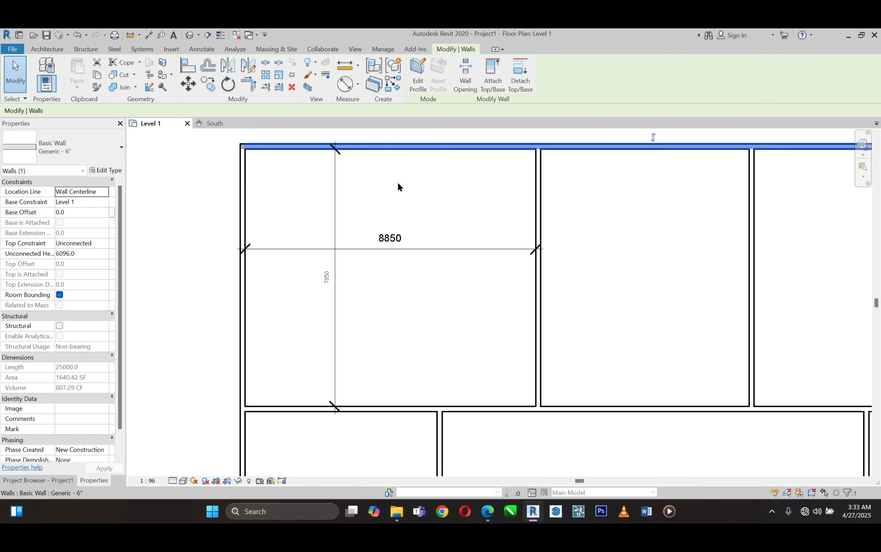
{"action": "left_click", "coordinate": [326, 274]}
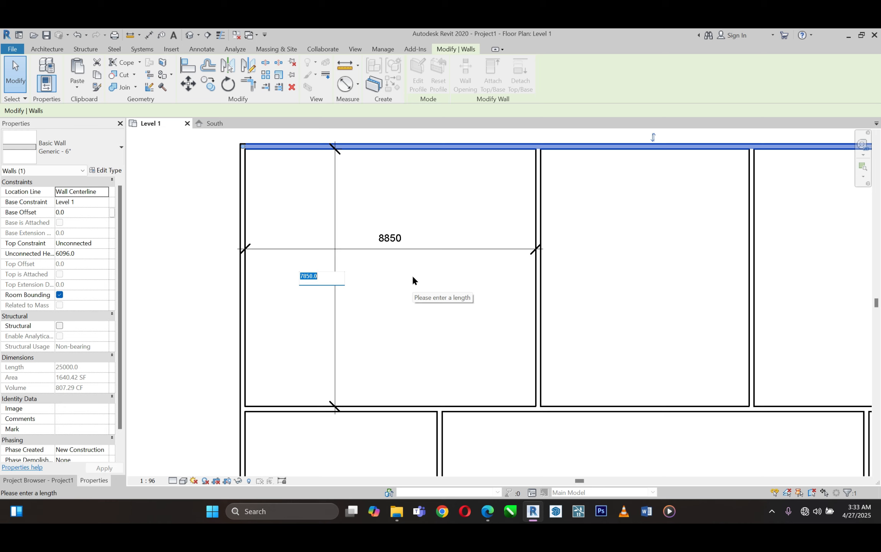
{"action": "type", "text": "400"}
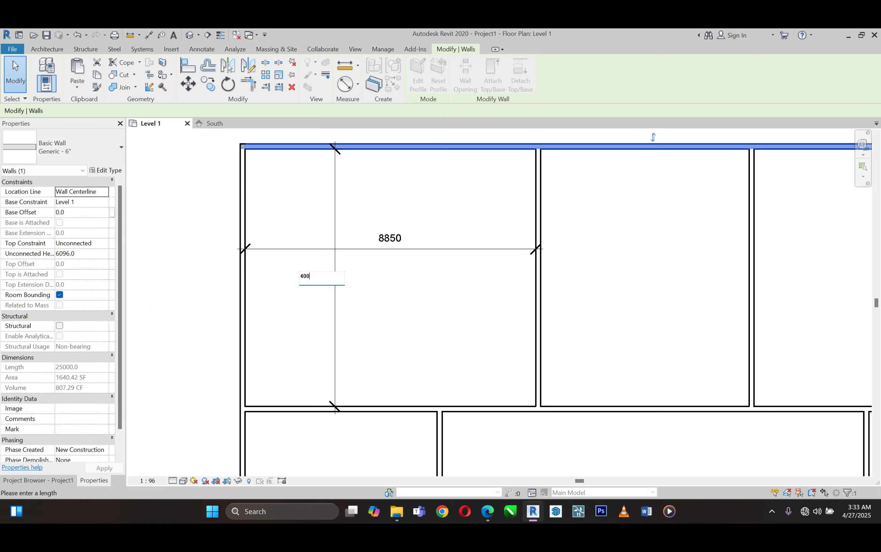
{"action": "type", "text": "0"}
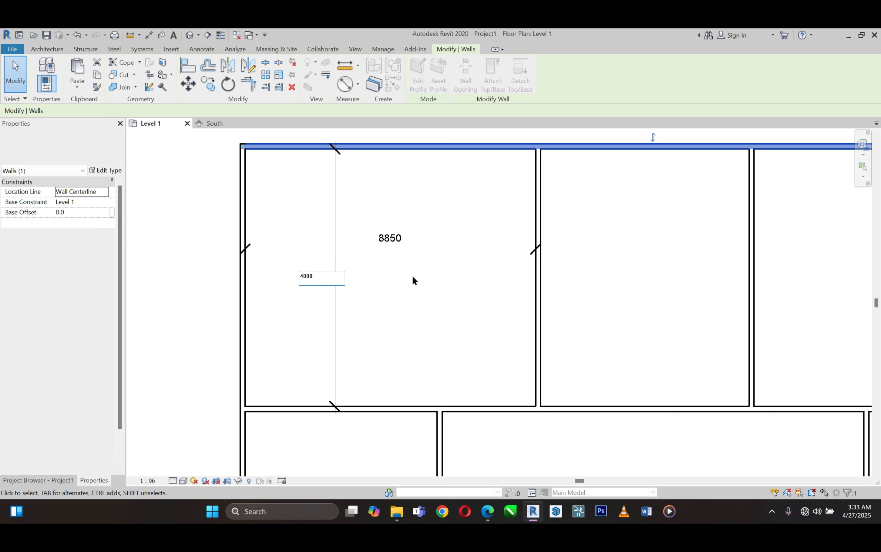
{"action": "key", "text": "Return"}
{"action": "left_click", "coordinate": [419, 220]}
{"action": "scroll", "coordinate": [405, 195], "scroll_direction": "down", "scroll_amount": 3}
{"action": "scroll", "coordinate": [406, 197], "scroll_direction": "down", "scroll_amount": 2}
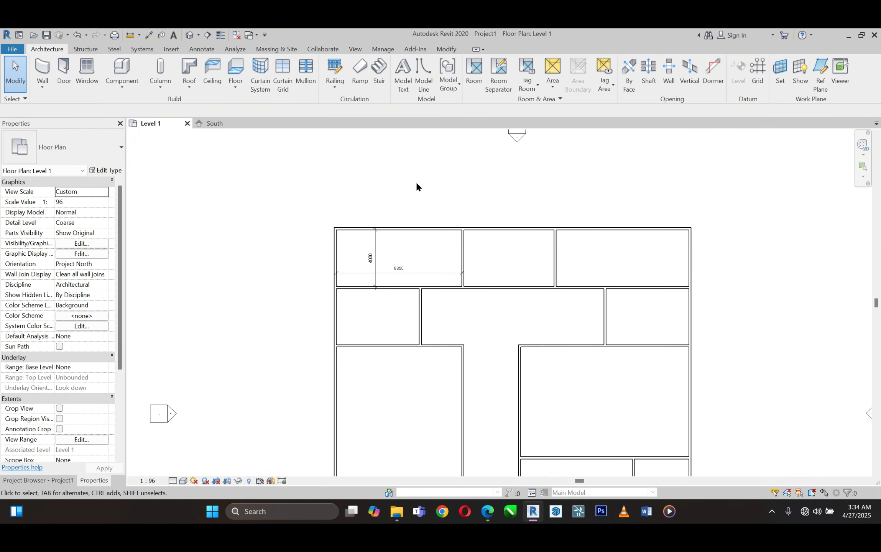
- Switch to the lesson 1 PDF in Microsoft Edge and check the width of Room 1
{"action": "scroll", "coordinate": [353, 204], "scroll_direction": "down", "scroll_amount": 1}
{"action": "scroll", "coordinate": [361, 216], "scroll_direction": "up", "scroll_amount": 2}
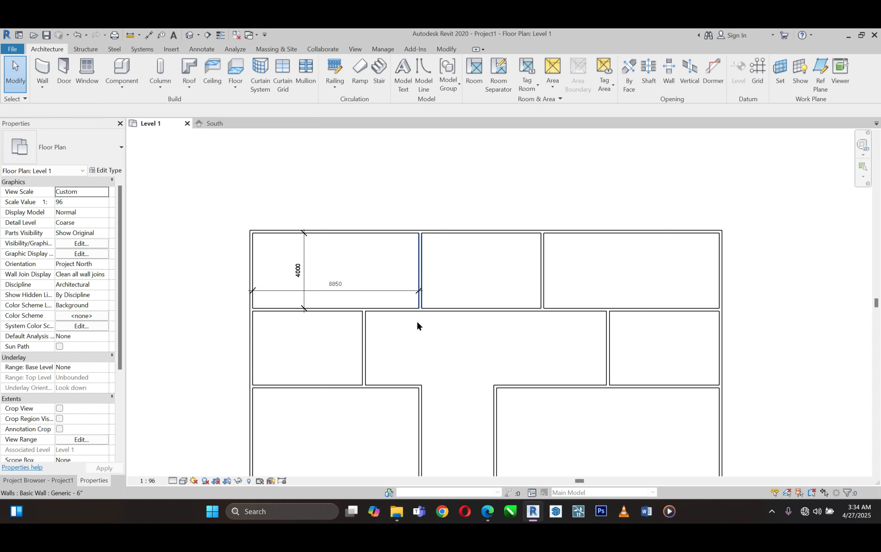
{"action": "left_click", "coordinate": [488, 511]}
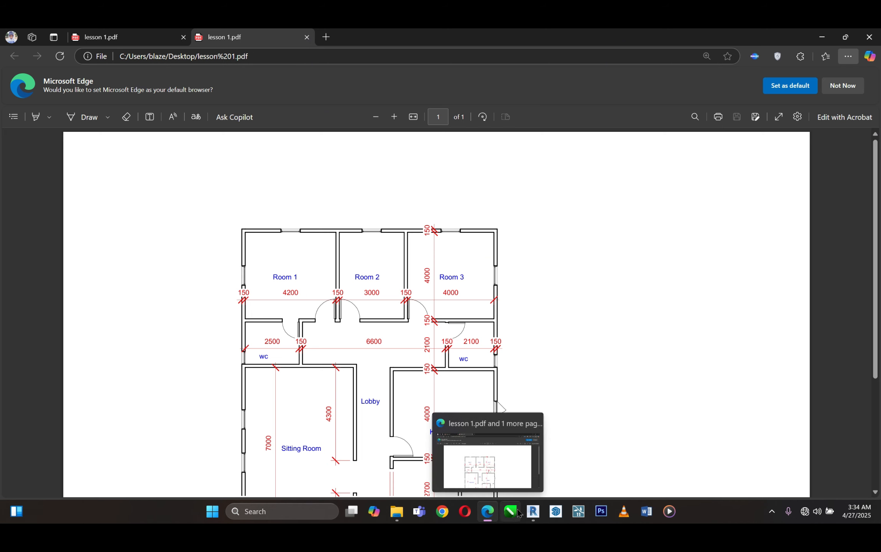
- Switch to Revit and move the outer left wall by setting the bedroom block's left room inner width to 4200 mm
{"action": "left_click", "coordinate": [533, 512]}
{"action": "left_click", "coordinate": [251, 337]}
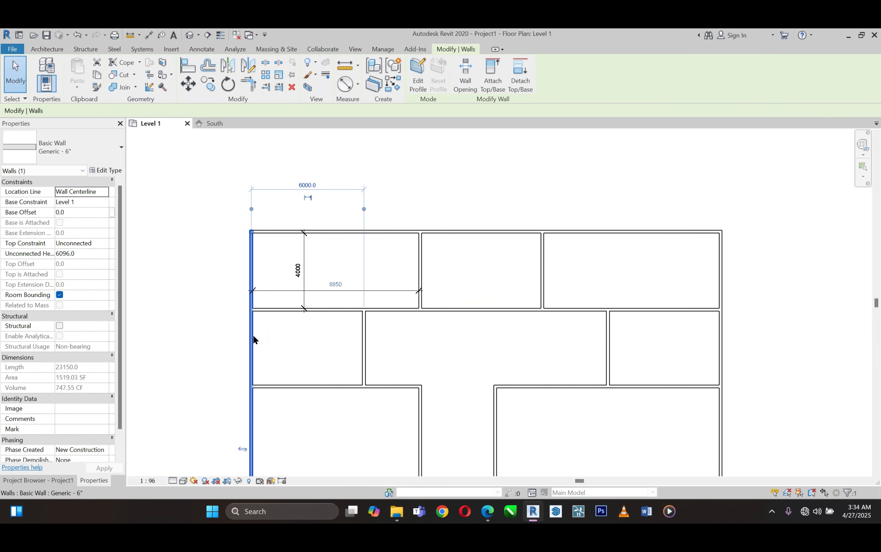
{"action": "scroll", "coordinate": [244, 232], "scroll_direction": "up", "scroll_amount": 3}
{"action": "scroll", "coordinate": [398, 308], "scroll_direction": "up", "scroll_amount": 1}
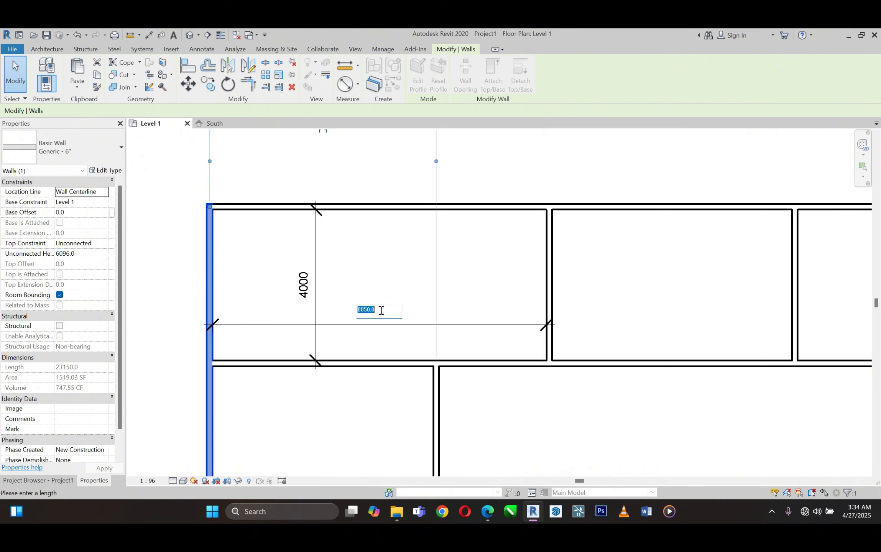
{"action": "left_click", "coordinate": [379, 311]}
{"action": "type", "text": "4200"}
{"action": "key", "text": "Return"}
{"action": "key", "text": "Escape"}
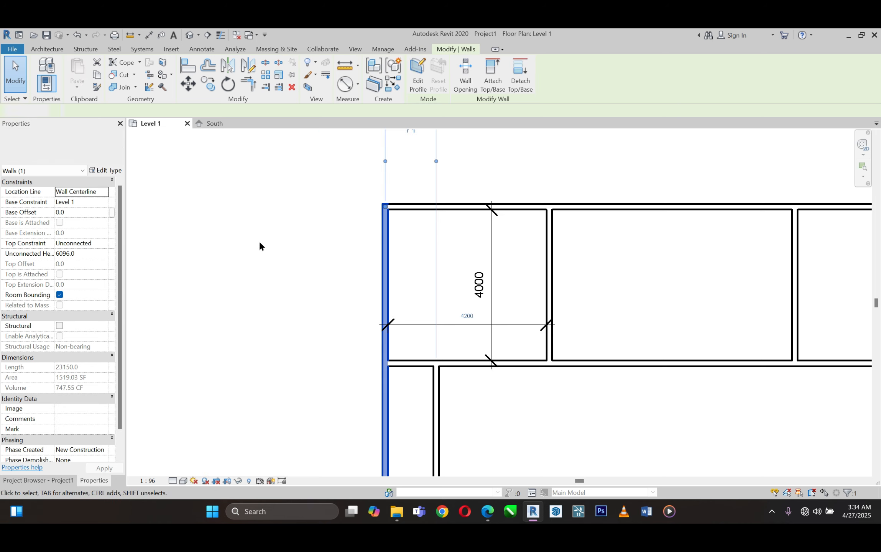
{"action": "scroll", "coordinate": [258, 241], "scroll_direction": "down", "scroll_amount": 2}
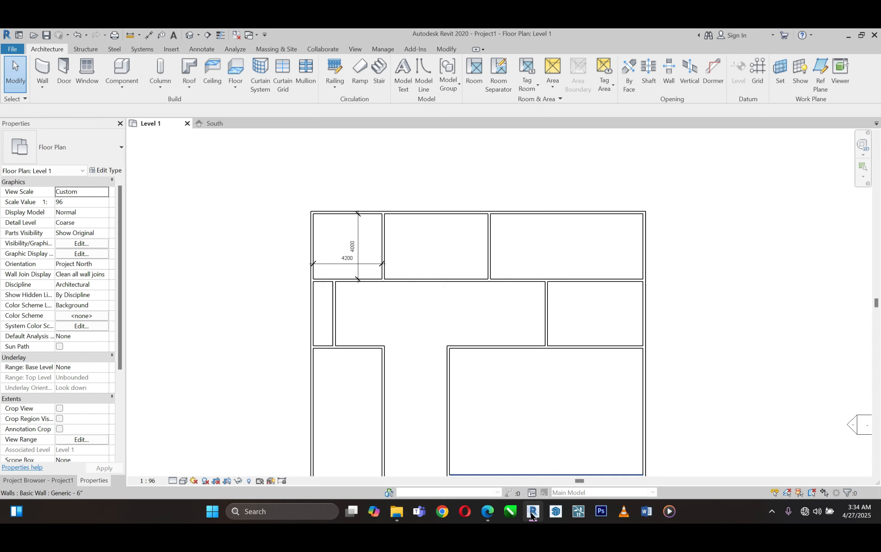
- Check Room 2's width in the Microsoft Edge PDF, return to Revit and set the spacing between the middle bedroom's side walls to 3000 mm
{"action": "left_click", "coordinate": [492, 517]}
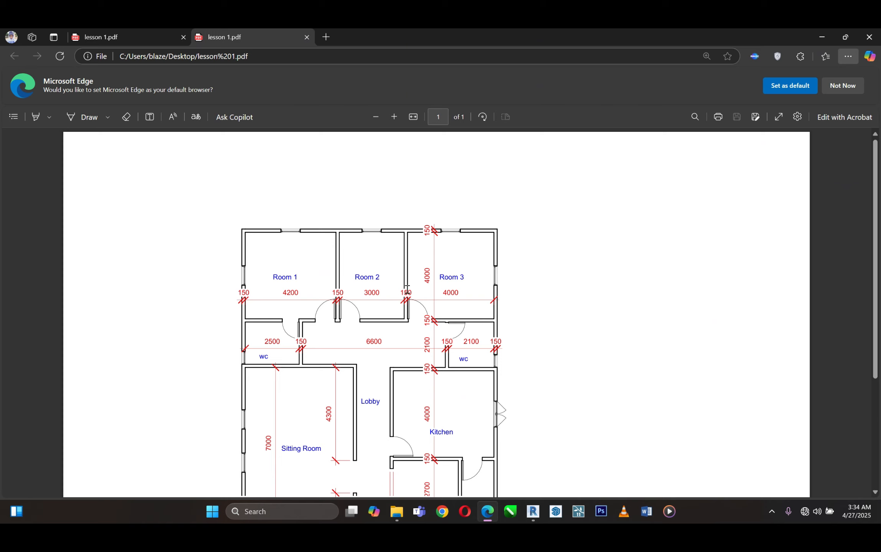
{"action": "mouse_move", "coordinate": [488, 517]}
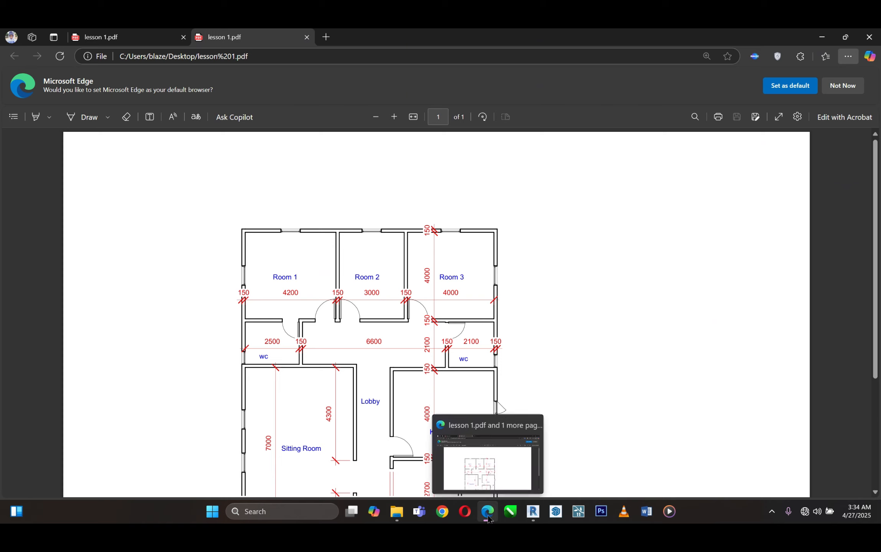
{"action": "left_click", "coordinate": [533, 513]}
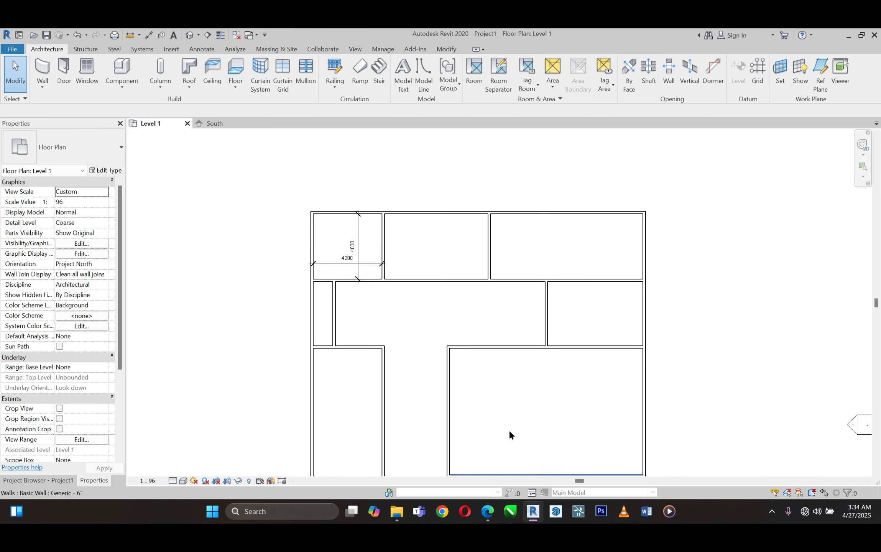
{"action": "scroll", "coordinate": [451, 230], "scroll_direction": "up", "scroll_amount": 2}
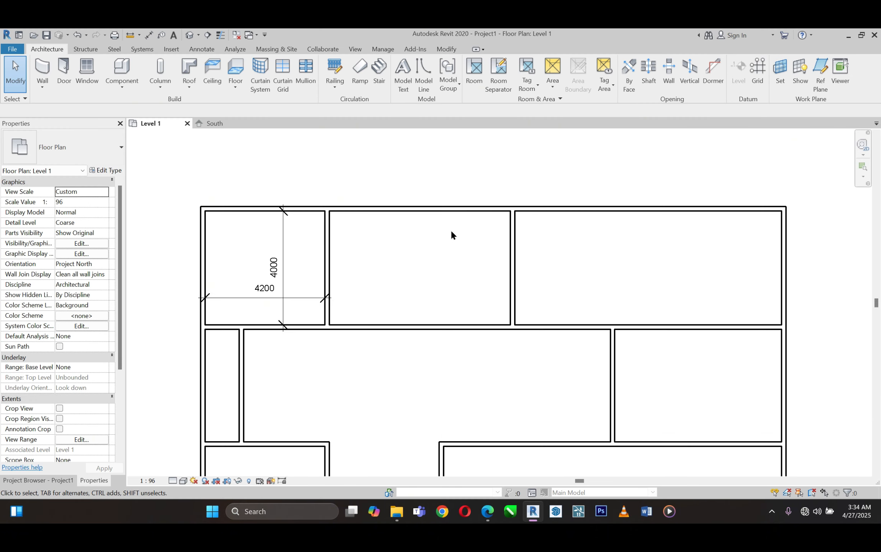
{"action": "left_click", "coordinate": [511, 252]}
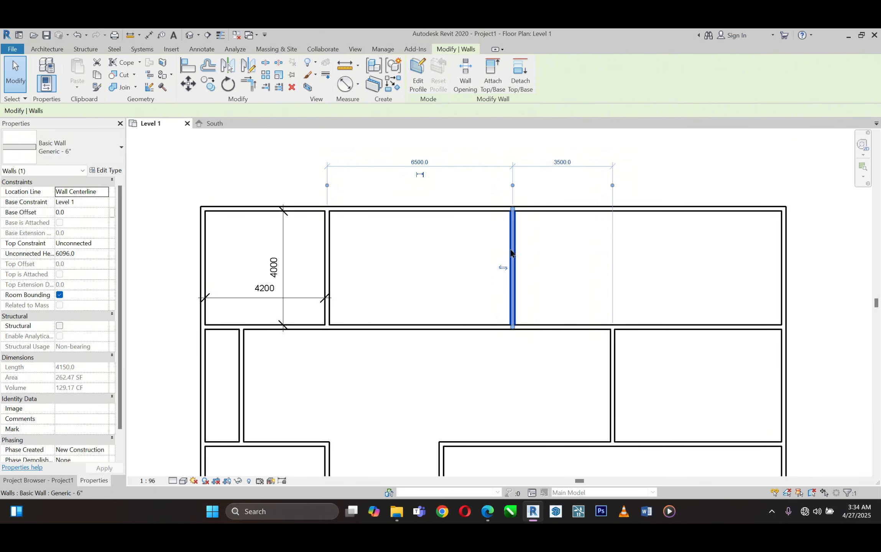
{"action": "left_click", "coordinate": [326, 233]}
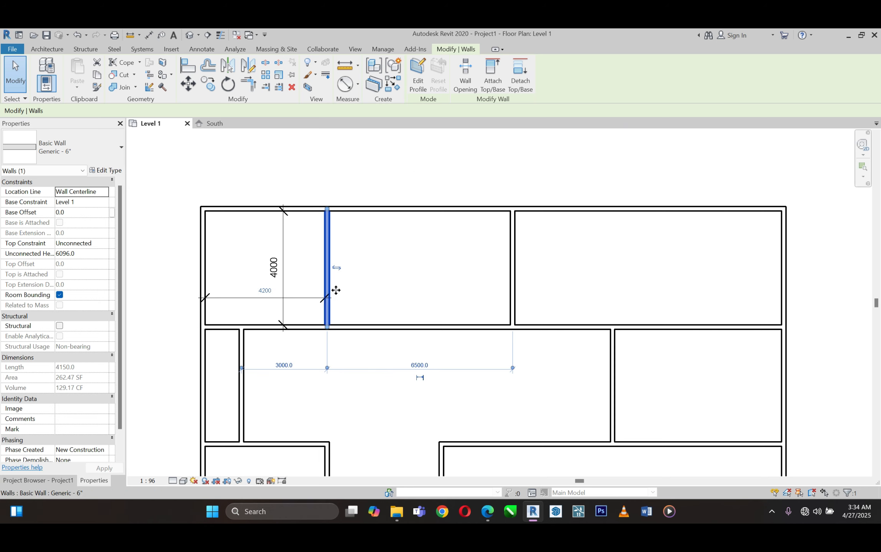
{"action": "left_click", "coordinate": [512, 263]}
{"action": "left_click", "coordinate": [418, 161]}
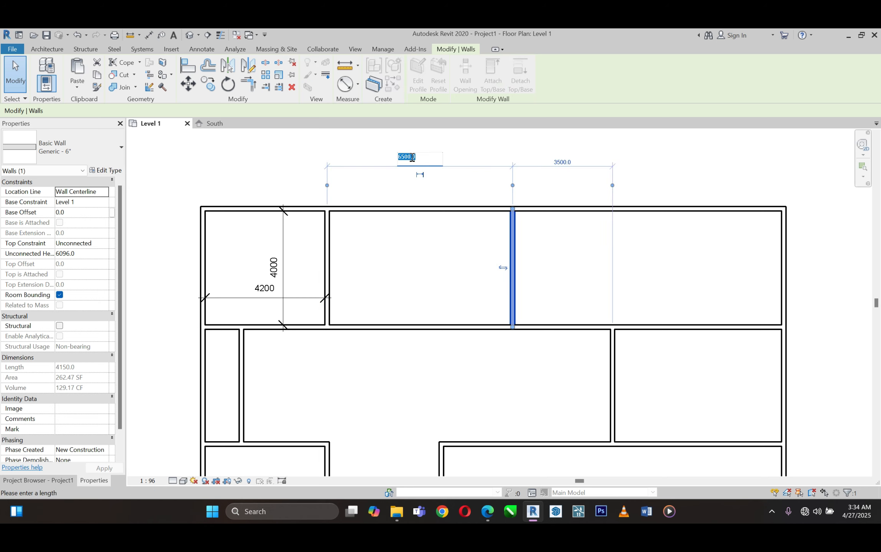
{"action": "type", "text": "3000"}
{"action": "key", "text": "Return"}
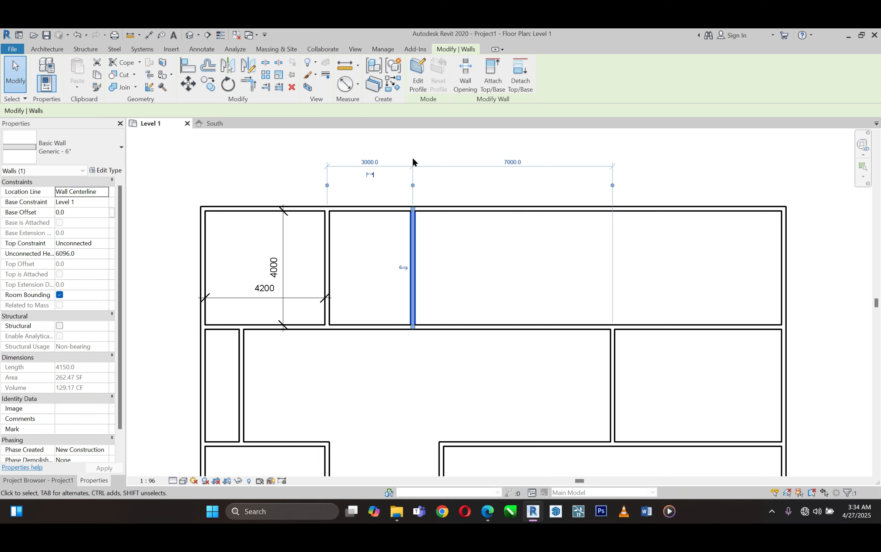
{"action": "left_click", "coordinate": [520, 230]}
{"action": "scroll", "coordinate": [520, 230], "scroll_direction": "down", "scroll_amount": 1}
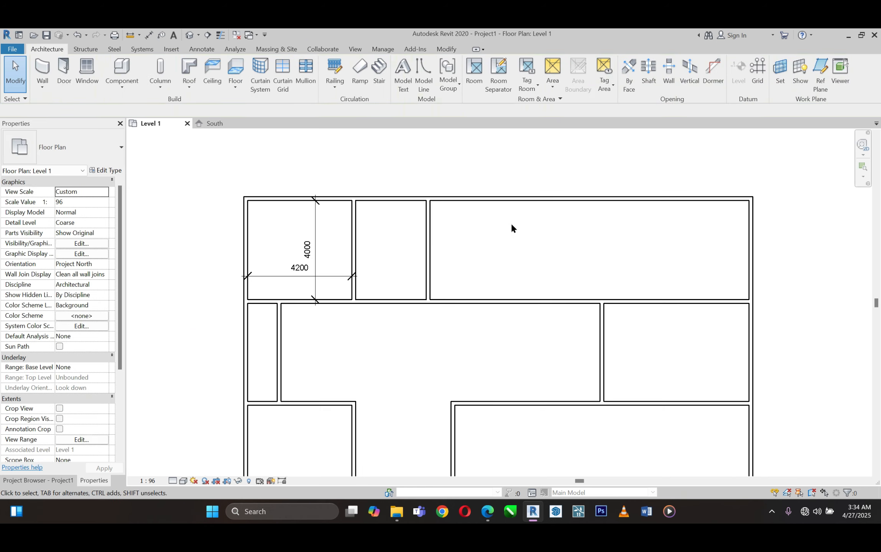
- Inspect the temporary dimensions of the two side walls enclosing the bedroom block's right room
{"action": "left_click", "coordinate": [751, 229]}
{"action": "scroll", "coordinate": [426, 282], "scroll_direction": "down", "scroll_amount": 1}
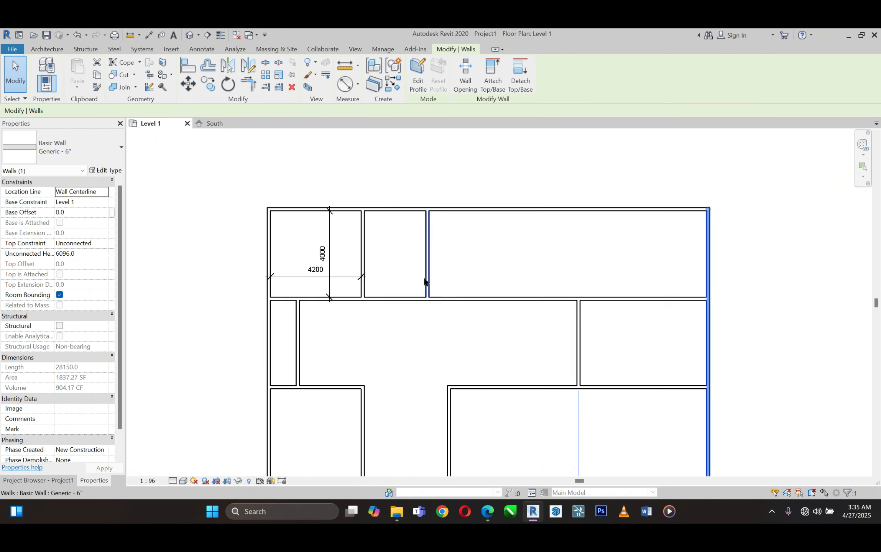
{"action": "scroll", "coordinate": [474, 221], "scroll_direction": "up", "scroll_amount": 2}
{"action": "left_click", "coordinate": [373, 296]}
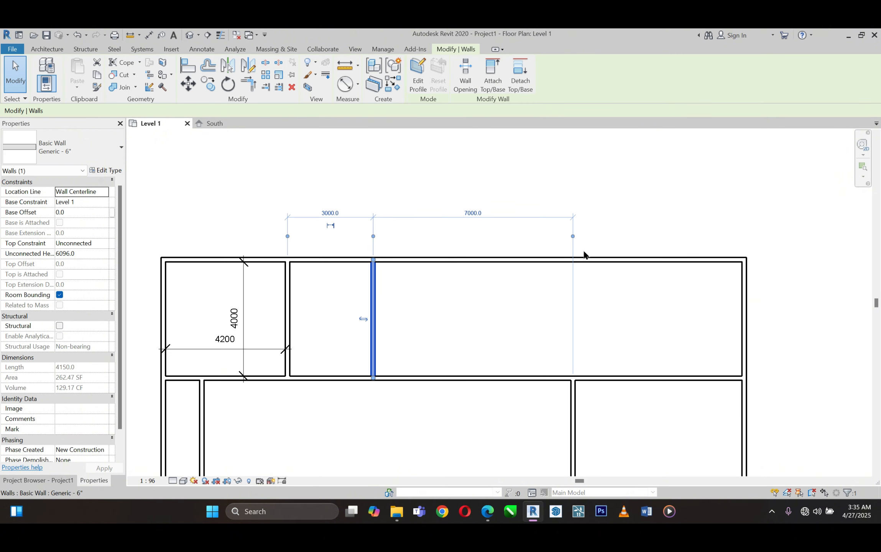
{"action": "left_click", "coordinate": [744, 288]}
{"action": "scroll", "coordinate": [532, 207], "scroll_direction": "down", "scroll_amount": 1}
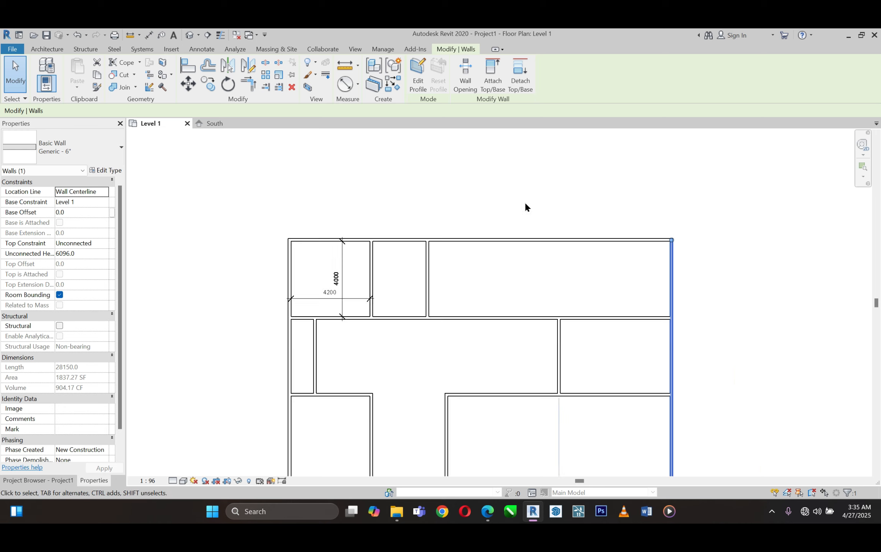
{"action": "scroll", "coordinate": [515, 165], "scroll_direction": "down", "scroll_amount": 2}
{"action": "scroll", "coordinate": [537, 188], "scroll_direction": "up", "scroll_amount": 4}
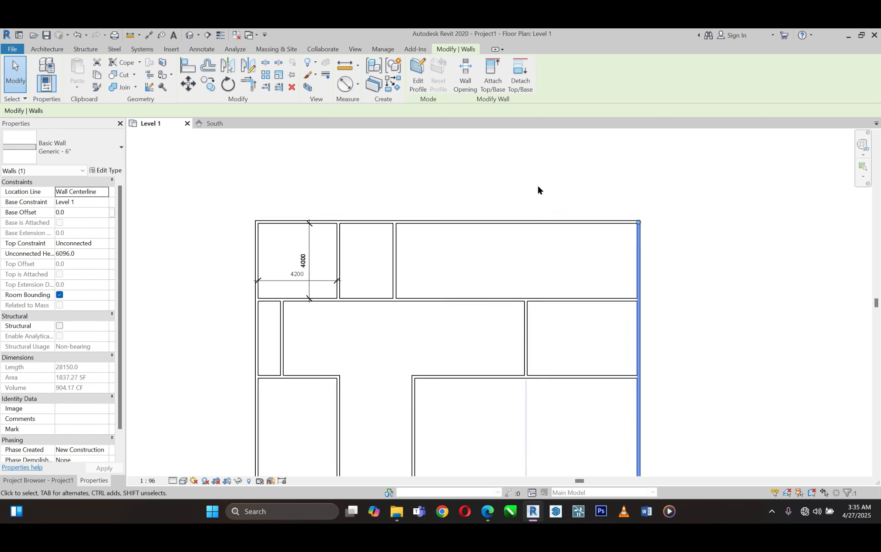
- Add an aligned dimension between wall faces across the inner width of the bedroom block's right room and end dimensioning
{"action": "left_click", "coordinate": [148, 35]}
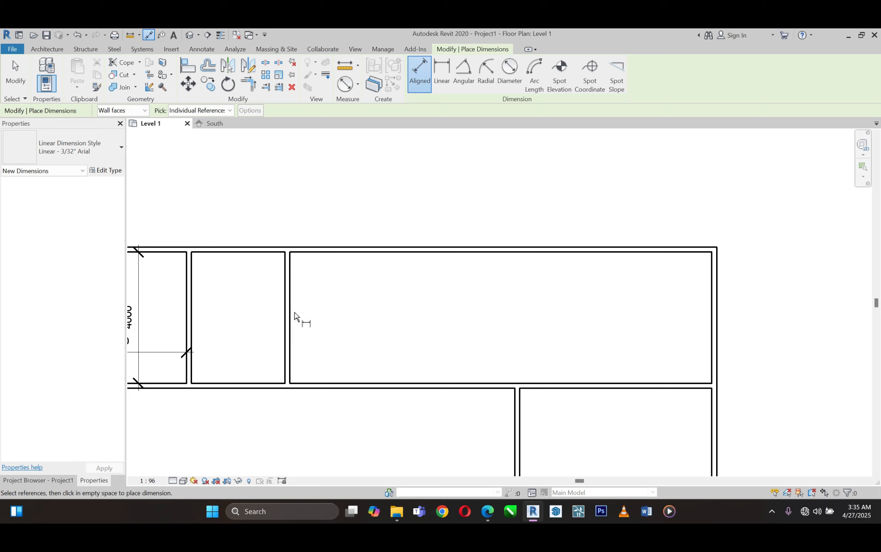
{"action": "left_click", "coordinate": [293, 305]}
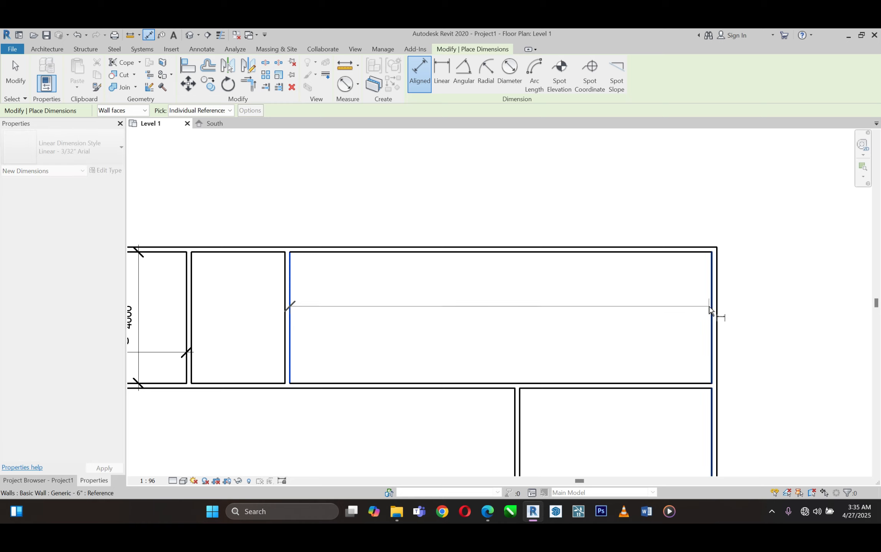
{"action": "left_click", "coordinate": [707, 308]}
{"action": "left_click", "coordinate": [517, 318]}
{"action": "right_click", "coordinate": [515, 171]}
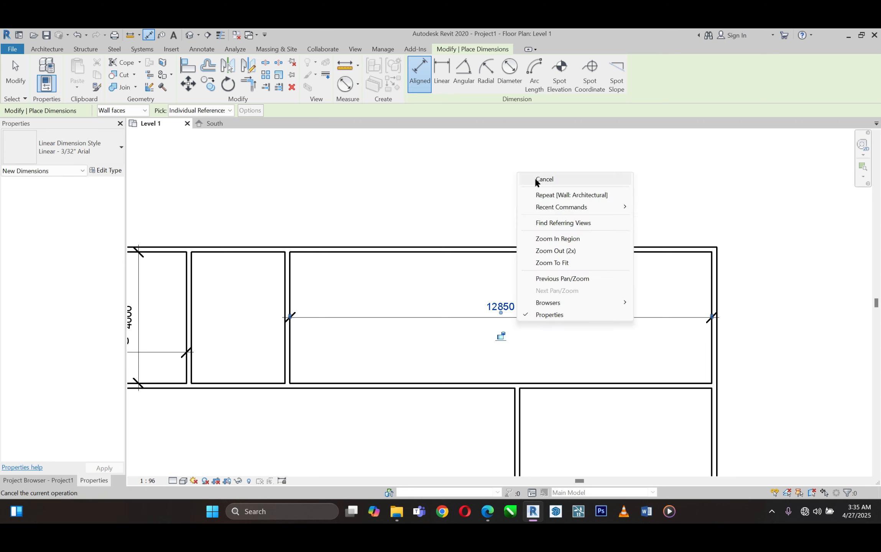
{"action": "left_click", "coordinate": [536, 181]}
{"action": "right_click", "coordinate": [538, 176]}
{"action": "left_click", "coordinate": [566, 182]}
{"action": "scroll", "coordinate": [580, 151], "scroll_direction": "down", "scroll_amount": 3}
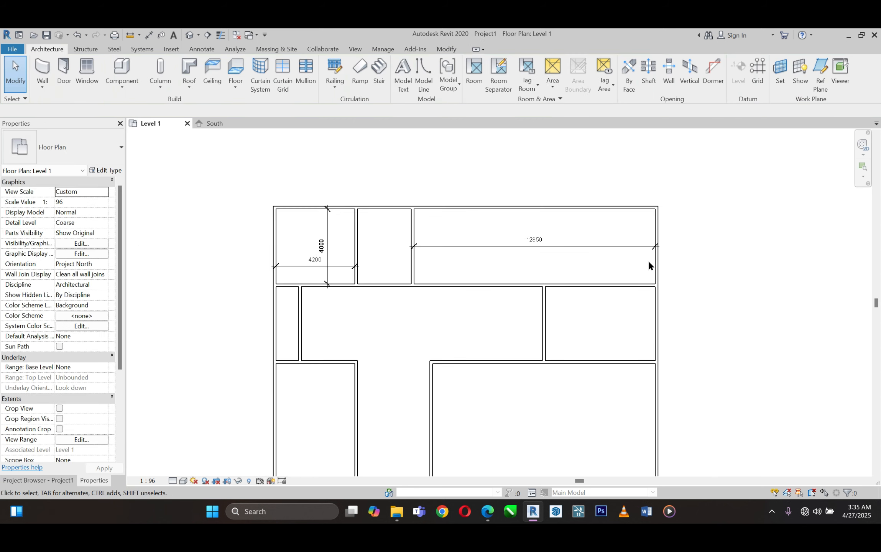
- Move the outer right wall by setting the right bedroom's inner width to 4000 mm, unjoining the elements that cannot stay joined
{"action": "left_click", "coordinate": [656, 263]}
{"action": "scroll", "coordinate": [558, 248], "scroll_direction": "up", "scroll_amount": 3}
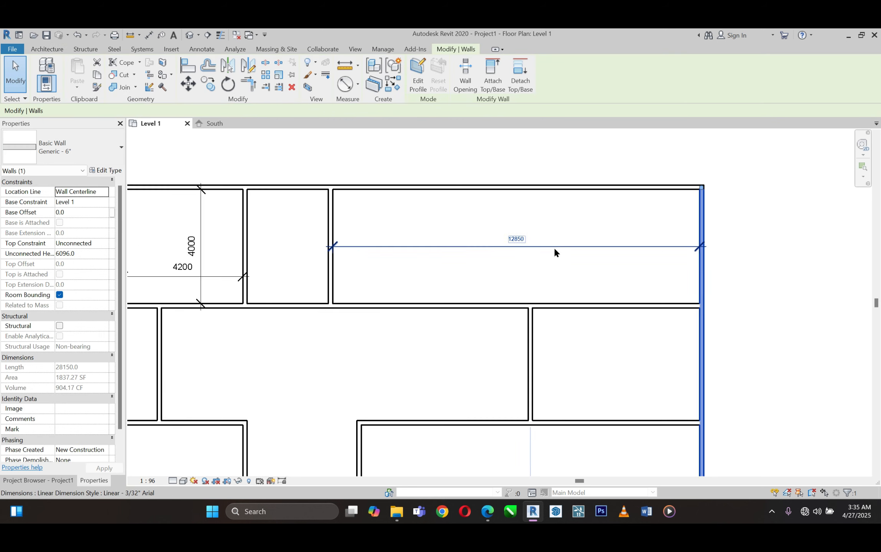
{"action": "left_click", "coordinate": [511, 231]}
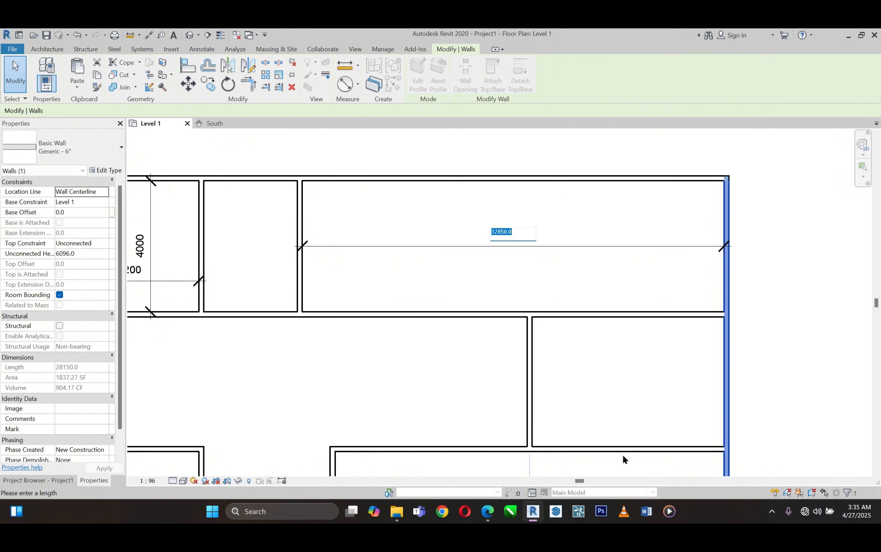
{"action": "left_click", "coordinate": [488, 511]}
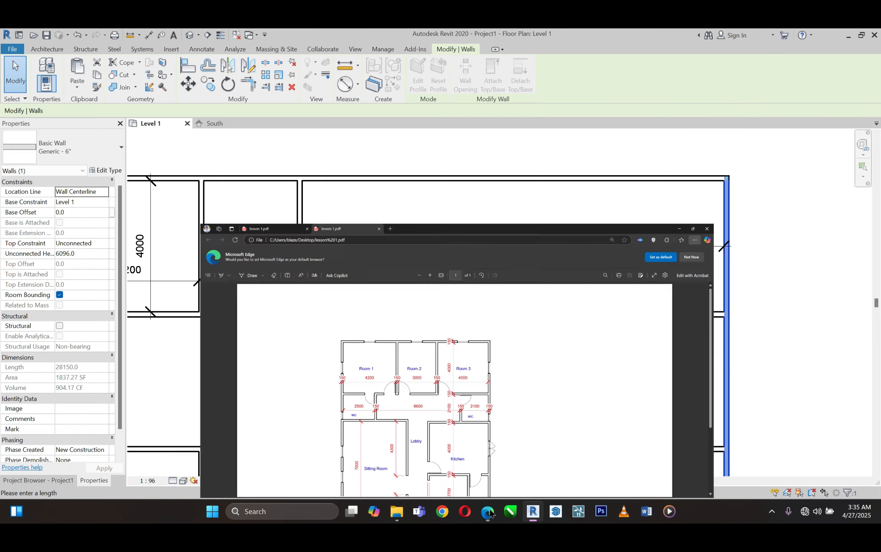
{"action": "left_click", "coordinate": [488, 513]}
{"action": "left_click", "coordinate": [517, 228]}
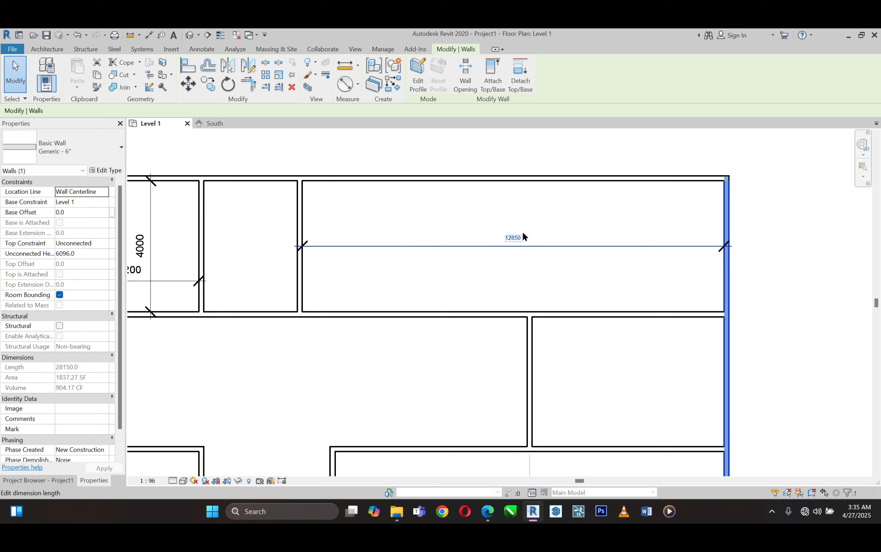
{"action": "left_click", "coordinate": [519, 235]}
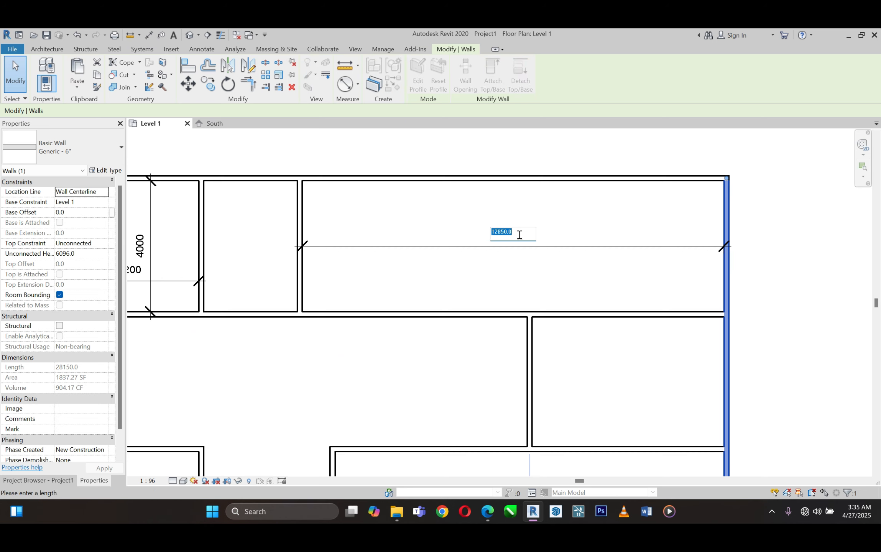
{"action": "type", "text": "4000"}
{"action": "key", "text": "Return"}
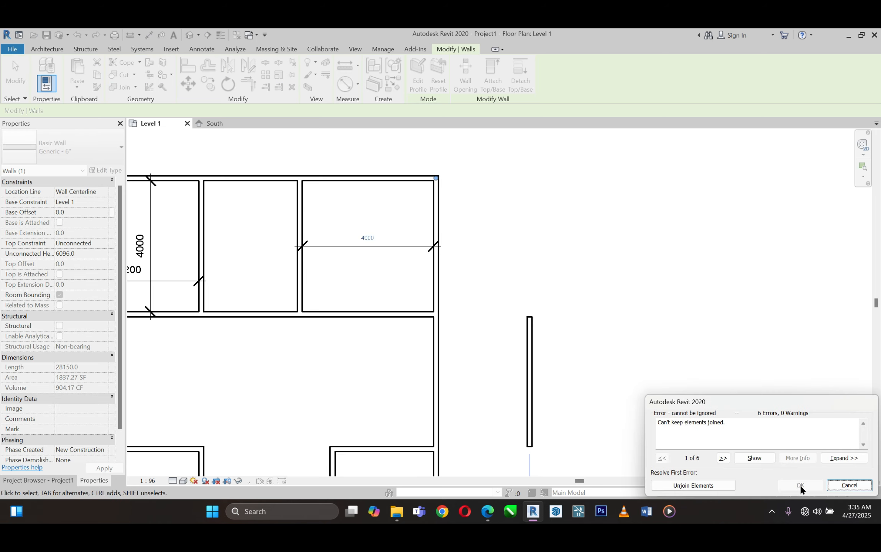
{"action": "left_click", "coordinate": [702, 484]}
{"action": "left_click", "coordinate": [665, 245]}
{"action": "scroll", "coordinate": [484, 244], "scroll_direction": "down", "scroll_amount": 4}
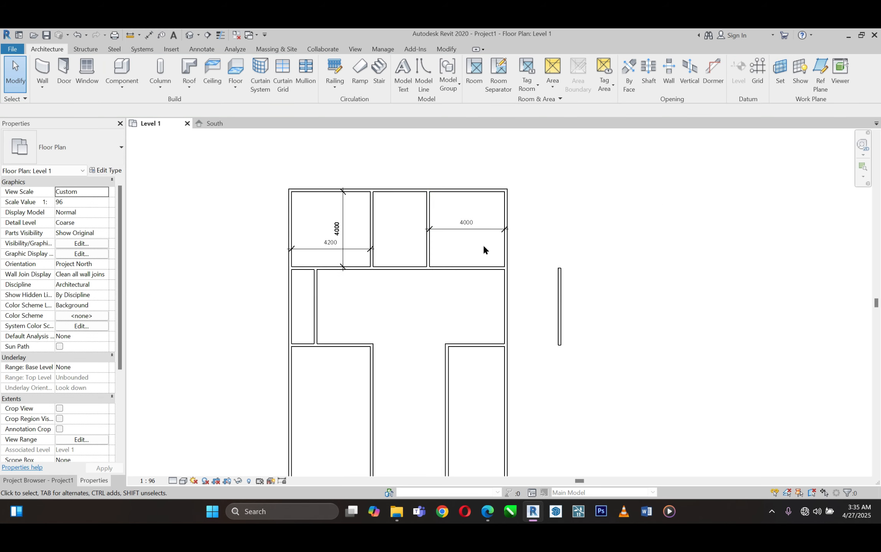
- Move the detached vertical wall outside the plan back inside, so it closes off the right-end room in the row below the bedrooms
{"action": "scroll", "coordinate": [552, 259], "scroll_direction": "up", "scroll_amount": 5}
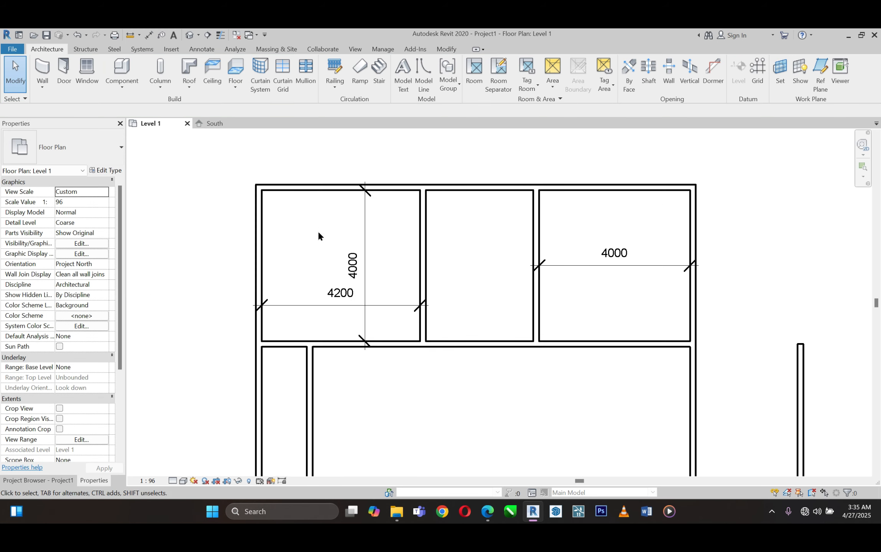
{"action": "scroll", "coordinate": [318, 233], "scroll_direction": "down", "scroll_amount": 2}
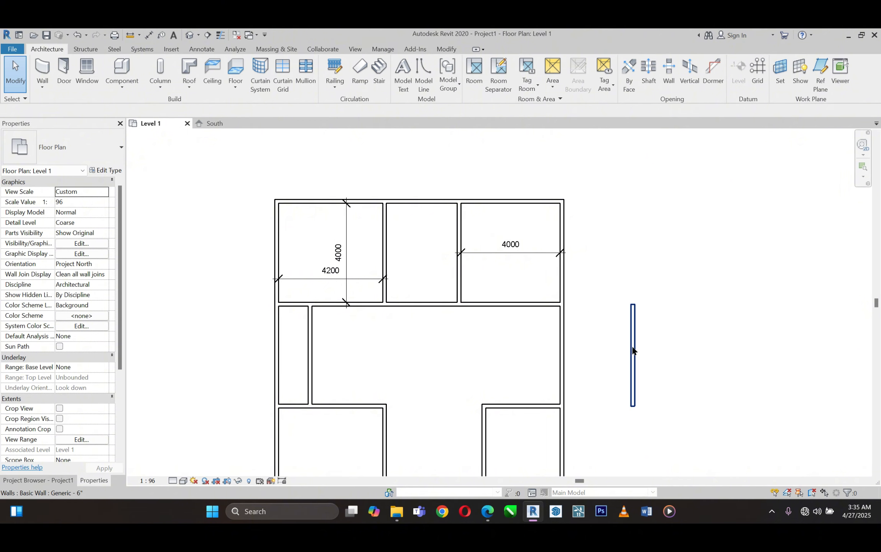
{"action": "left_click_drag", "start_coordinate": [632, 351], "coordinate": [505, 353]}
{"action": "left_click", "coordinate": [684, 304]}
{"action": "scroll", "coordinate": [456, 215], "scroll_direction": "down", "scroll_amount": 4}
{"action": "scroll", "coordinate": [452, 275], "scroll_direction": "up", "scroll_amount": 3}
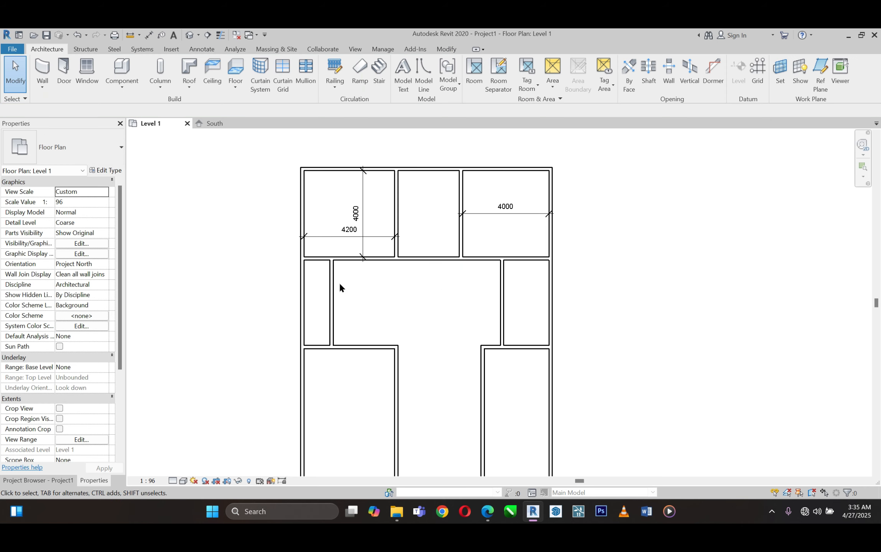
{"action": "scroll", "coordinate": [340, 285], "scroll_direction": "up", "scroll_amount": 1}
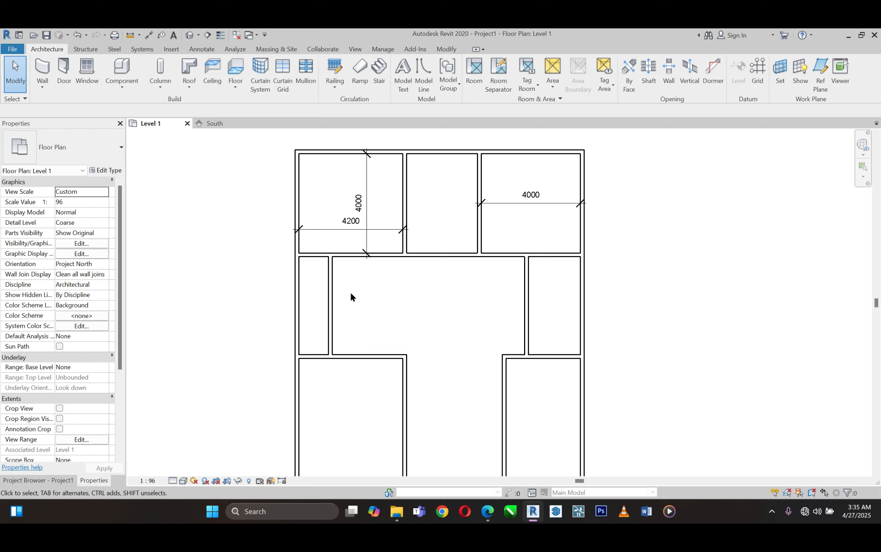
- Switch to the lesson 1 PDF in Microsoft Edge and check the dimensions of the row below the bedrooms
{"action": "left_click", "coordinate": [488, 511]}
{"action": "scroll", "coordinate": [291, 305], "scroll_direction": "down", "scroll_amount": 3}
{"action": "scroll", "coordinate": [281, 308], "scroll_direction": "up", "scroll_amount": 3}
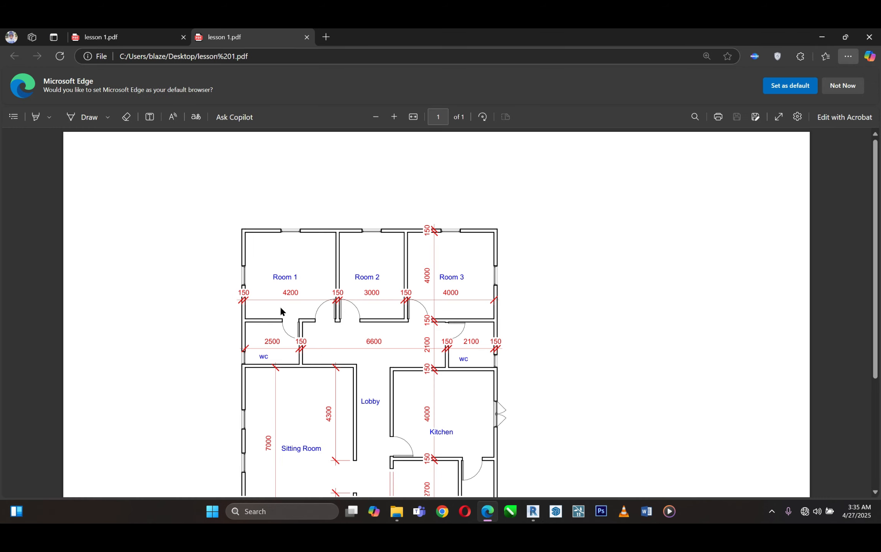
- Check the WC row's dimensions in the lesson 1 PDF, then switch to Revit and select the horizontal wall below the left WC
{"action": "scroll", "coordinate": [280, 313], "scroll_direction": "down", "scroll_amount": 2}
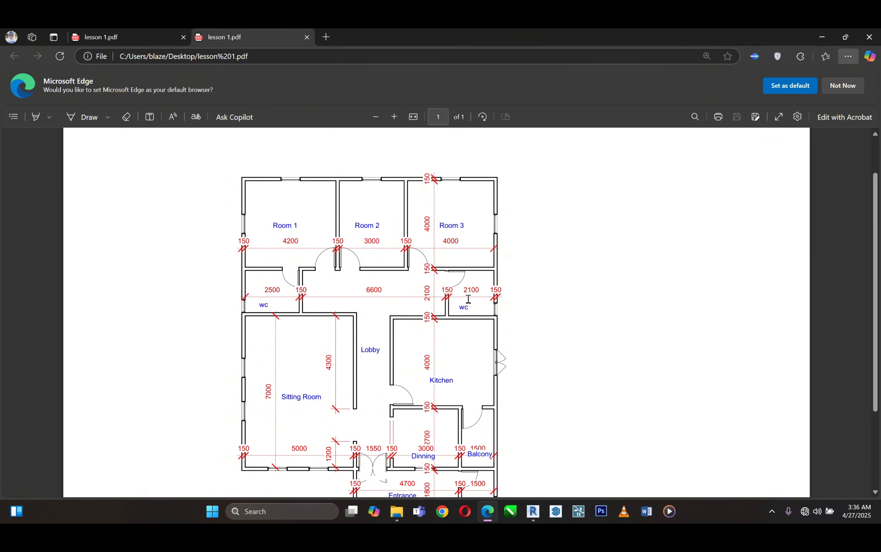
{"action": "key", "text": "alt+Tab"}
{"action": "left_click", "coordinate": [366, 385]}
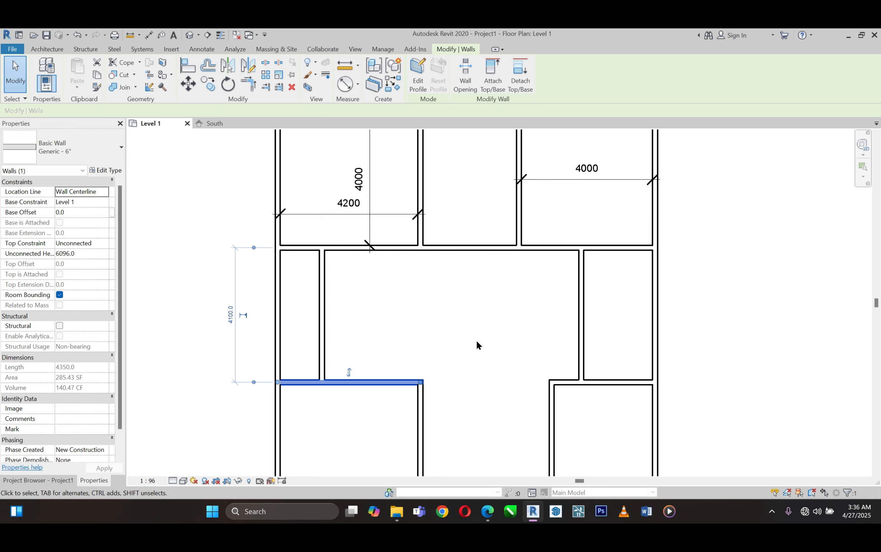
{"action": "scroll", "coordinate": [376, 336], "scroll_direction": "up", "scroll_amount": 1}
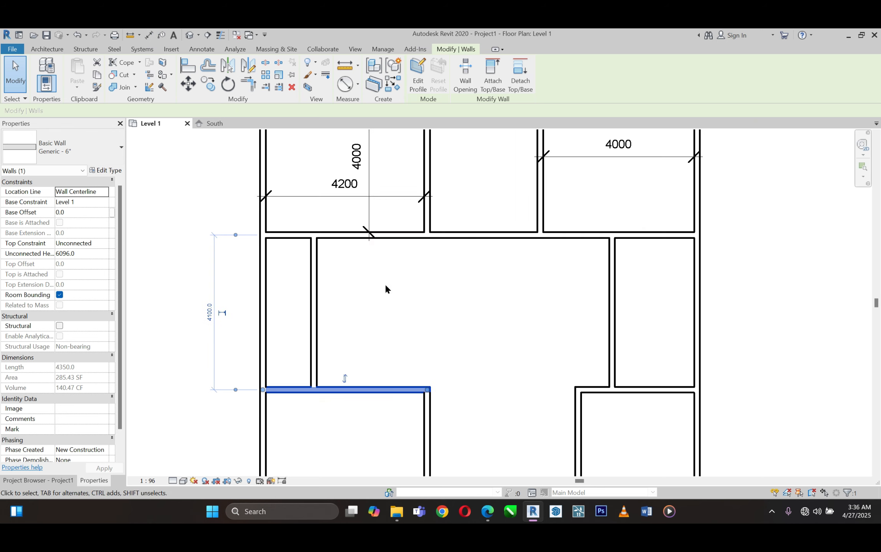
- Set temporary dimensions to measure walls from Faces
{"action": "left_click", "coordinate": [181, 172]}
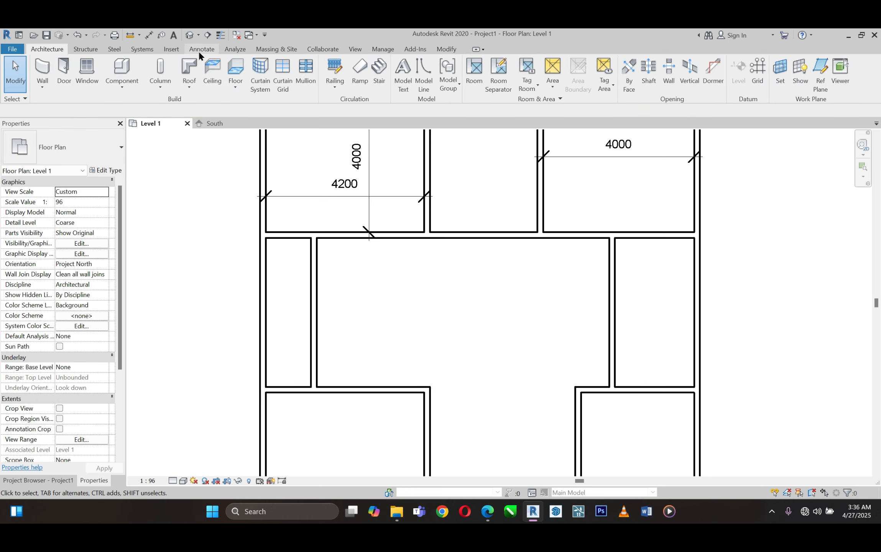
{"action": "left_click", "coordinate": [383, 49]}
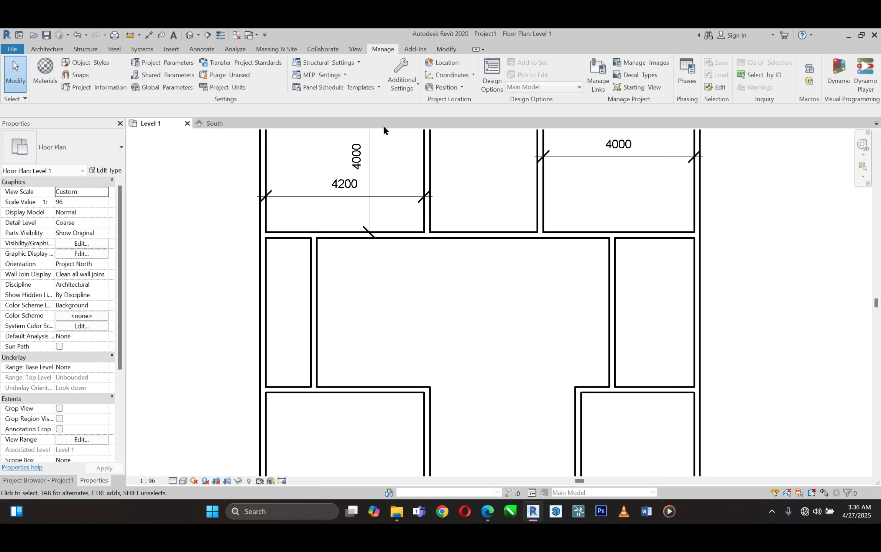
{"action": "left_click", "coordinate": [393, 88]}
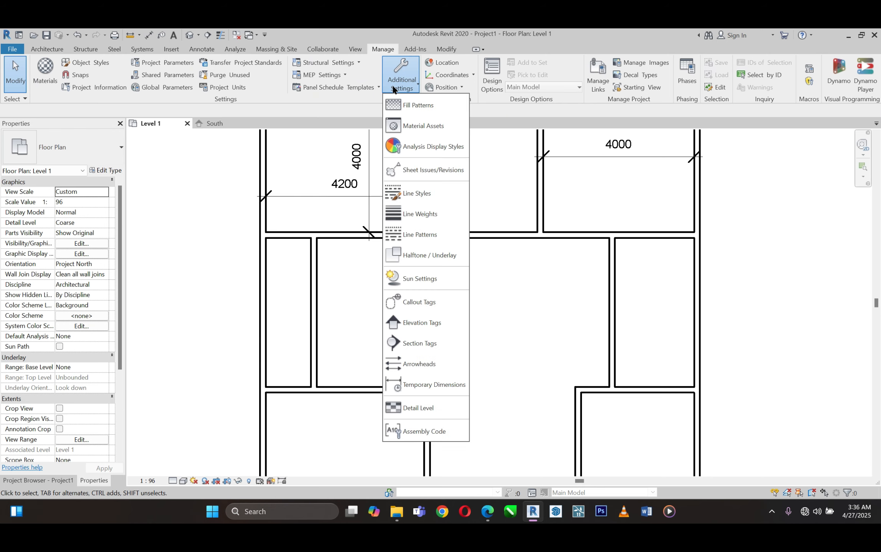
{"action": "left_click", "coordinate": [426, 386]}
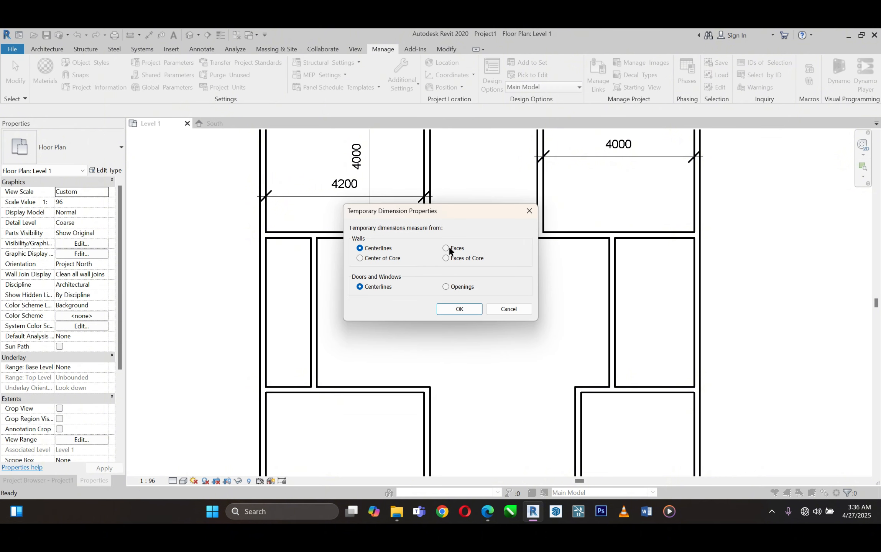
{"action": "left_click", "coordinate": [445, 248]}
{"action": "left_click", "coordinate": [466, 310]}
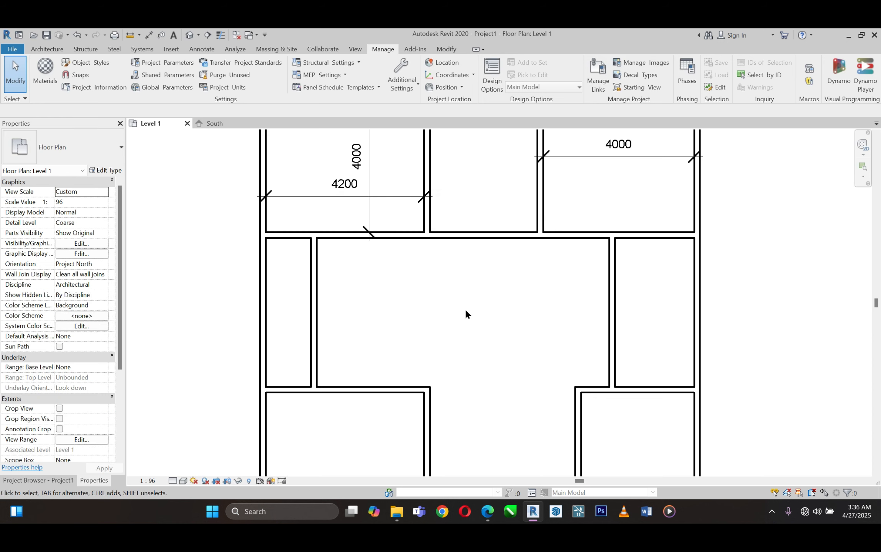
- Inspect the temporary dimension's witness points on the wall below the left WC, then undo the temporary dimension setting
{"action": "left_click", "coordinate": [363, 395]}
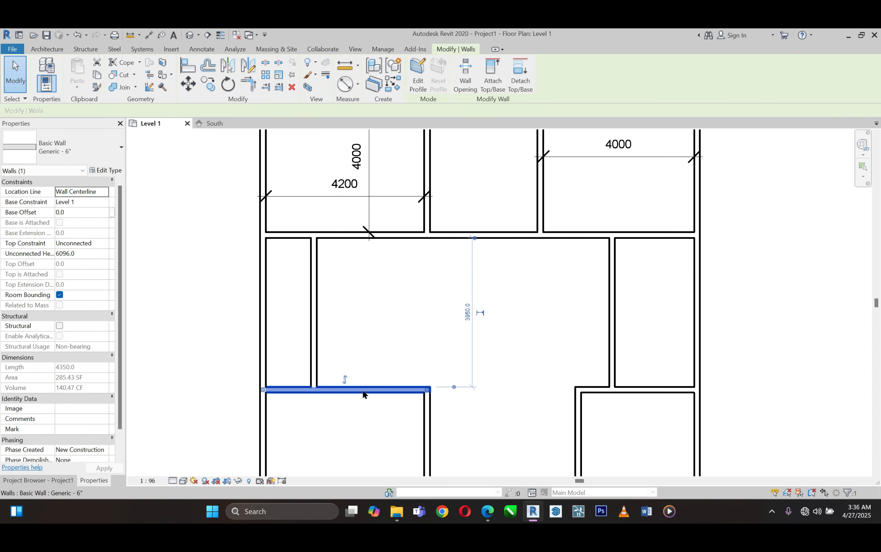
{"action": "scroll", "coordinate": [480, 369], "scroll_direction": "up", "scroll_amount": 2}
{"action": "scroll", "coordinate": [430, 405], "scroll_direction": "up", "scroll_amount": 3}
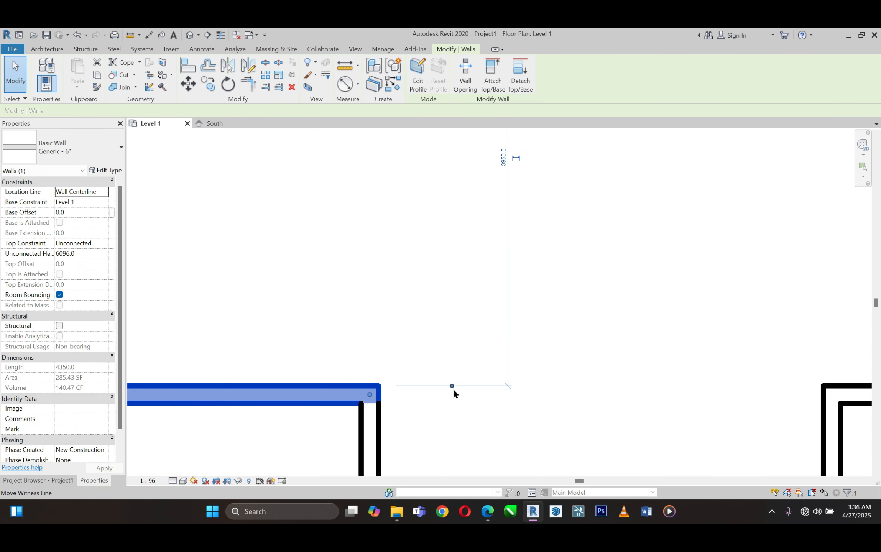
{"action": "scroll", "coordinate": [441, 395], "scroll_direction": "down", "scroll_amount": 2}
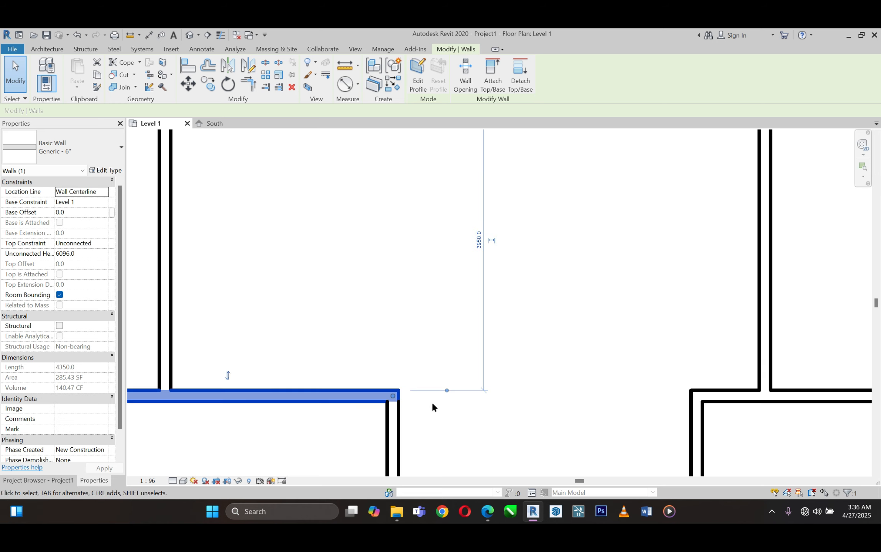
{"action": "scroll", "coordinate": [364, 390], "scroll_direction": "down", "scroll_amount": 2}
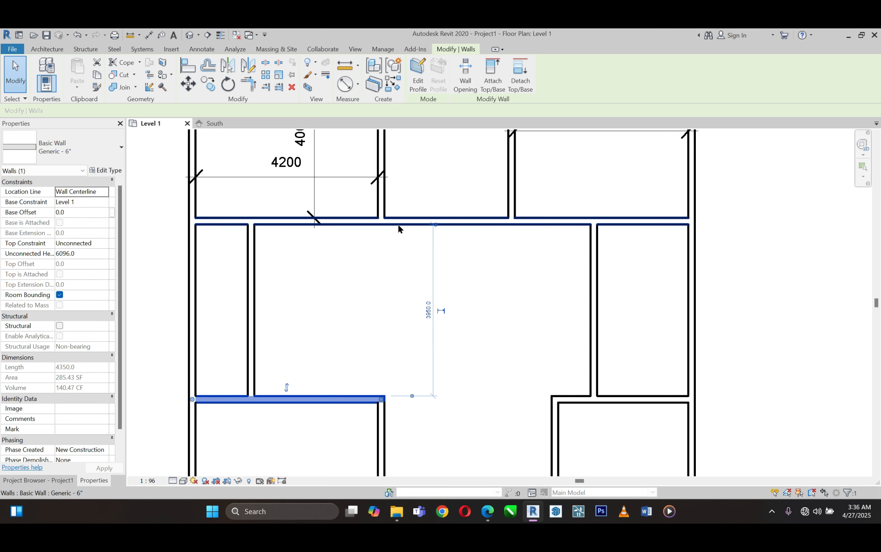
{"action": "left_click", "coordinate": [392, 259]}
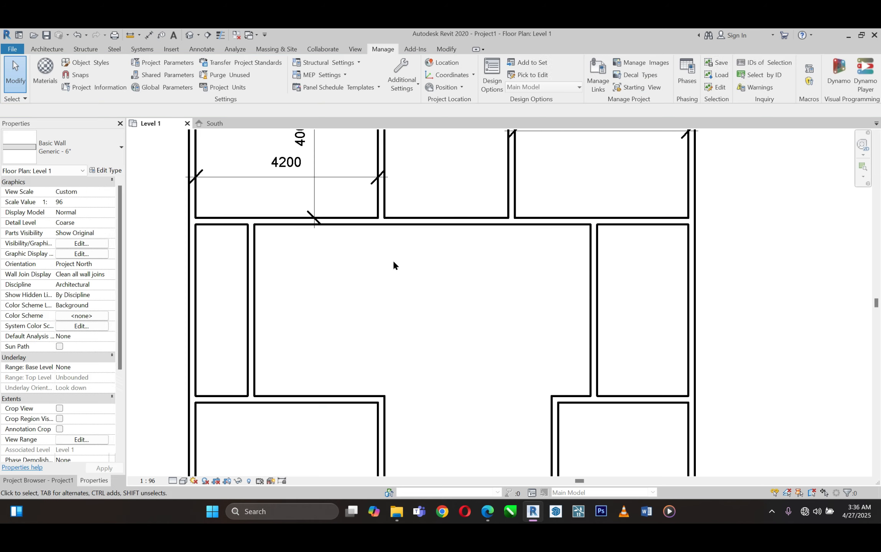
{"action": "left_click", "coordinate": [78, 35]}
- Select the wall below the left WC and examine where its temporary dimension's witness lines meet the walls at both ends
{"action": "left_click", "coordinate": [359, 389]}
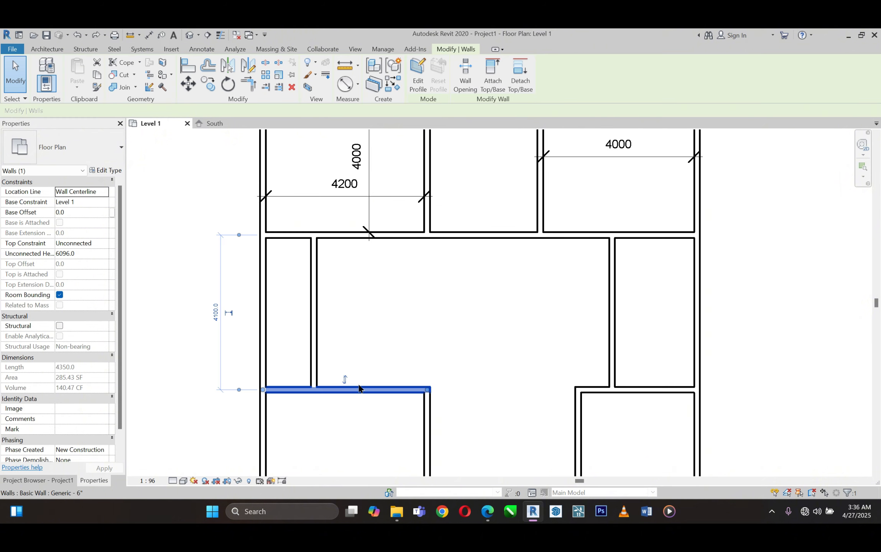
{"action": "scroll", "coordinate": [230, 239], "scroll_direction": "up", "scroll_amount": 4}
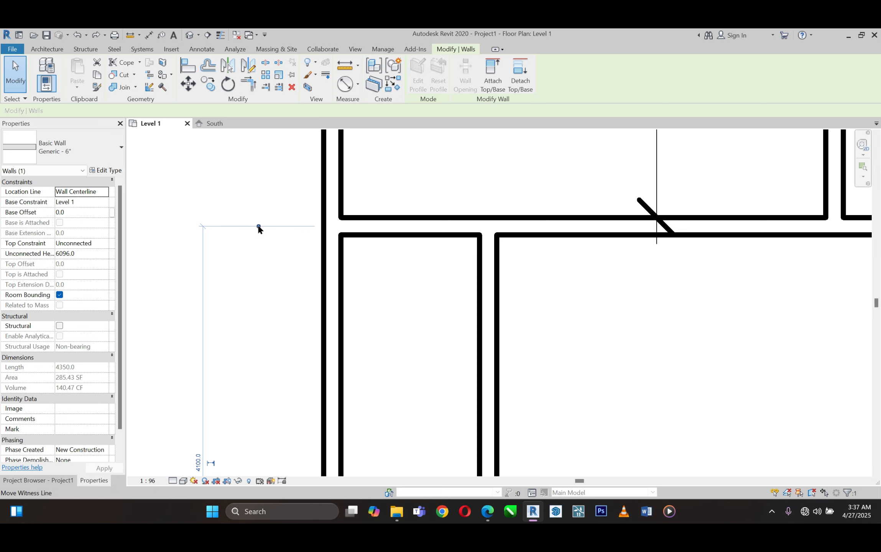
{"action": "scroll", "coordinate": [269, 226], "scroll_direction": "down", "scroll_amount": 3}
{"action": "scroll", "coordinate": [309, 221], "scroll_direction": "up", "scroll_amount": 2}
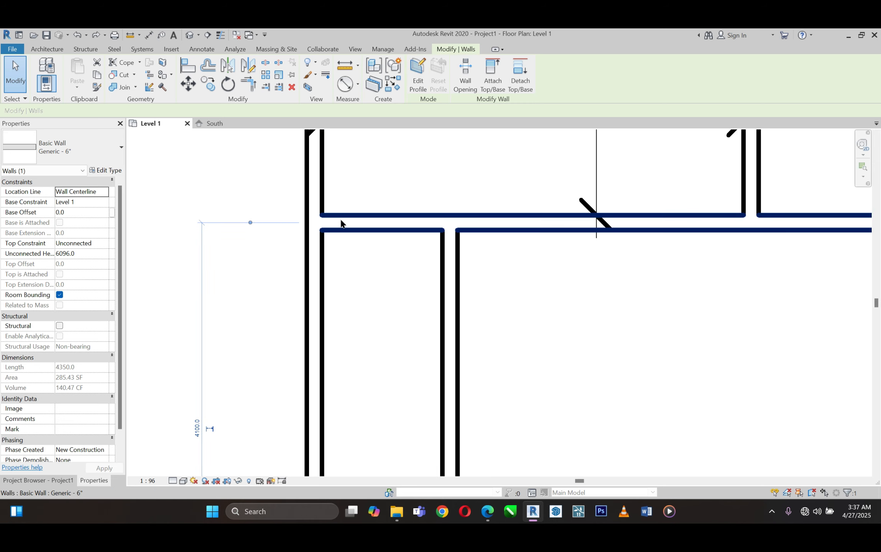
{"action": "scroll", "coordinate": [362, 228], "scroll_direction": "down", "scroll_amount": 3}
{"action": "scroll", "coordinate": [327, 315], "scroll_direction": "up", "scroll_amount": 3}
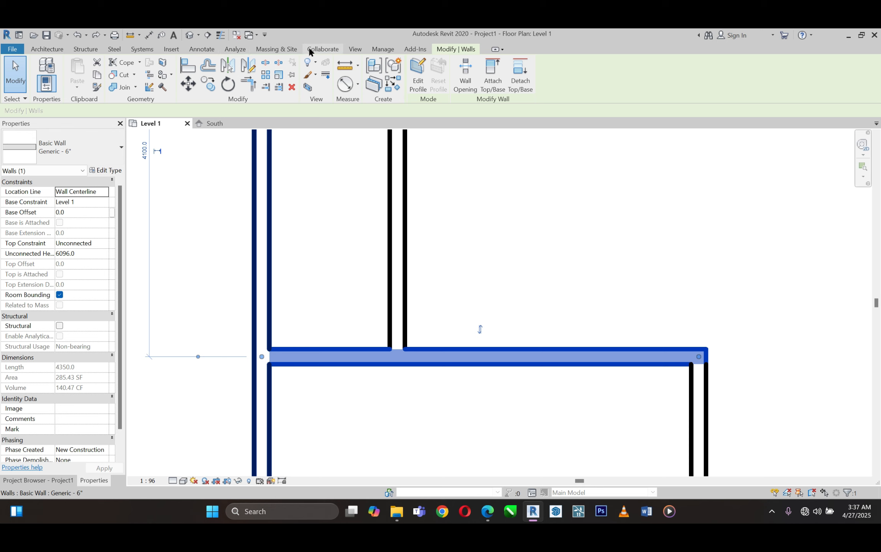
- Change the temporary dimension properties again so that walls are measured from Faces
{"action": "left_click", "coordinate": [382, 49]}
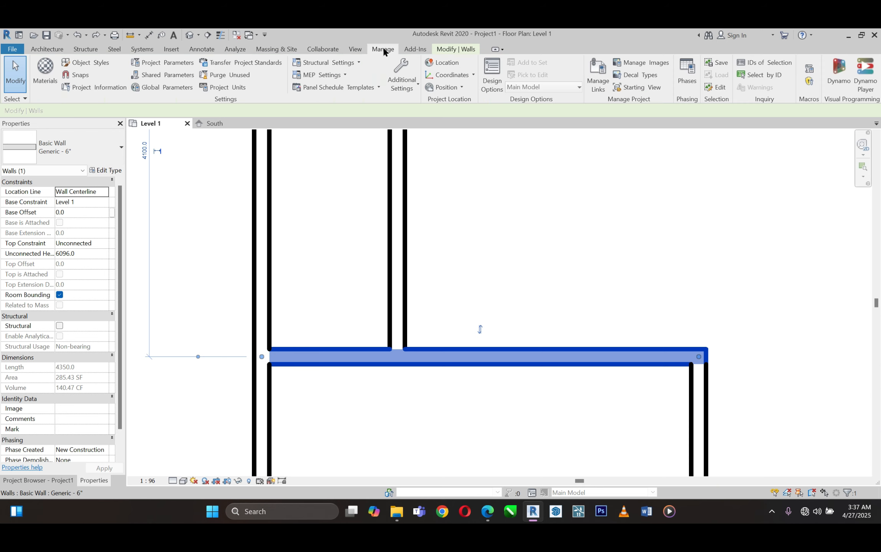
{"action": "left_click", "coordinate": [401, 91]}
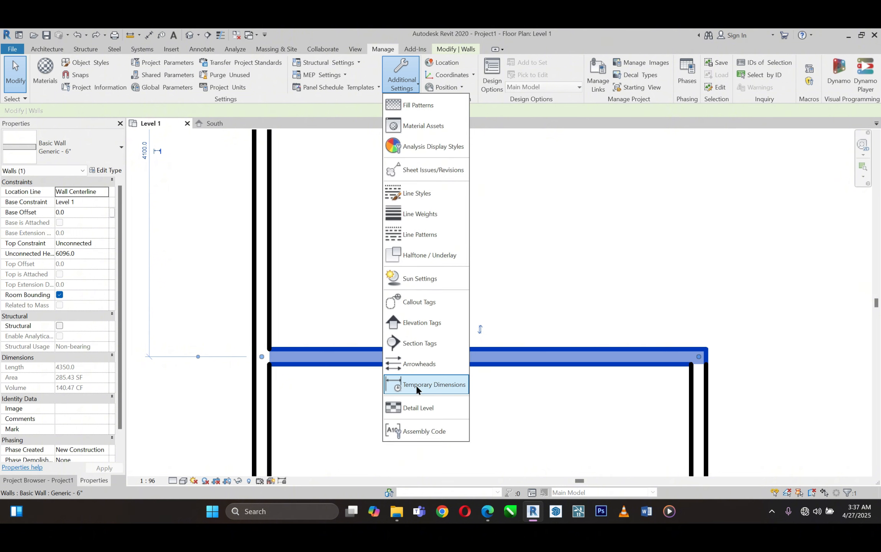
{"action": "left_click", "coordinate": [423, 384]}
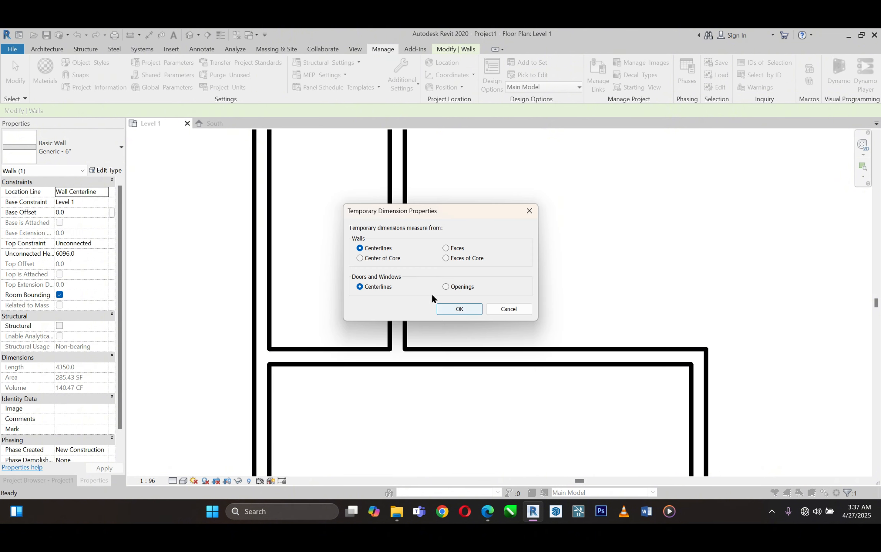
{"action": "left_click", "coordinate": [446, 247]}
{"action": "left_click", "coordinate": [455, 308]}
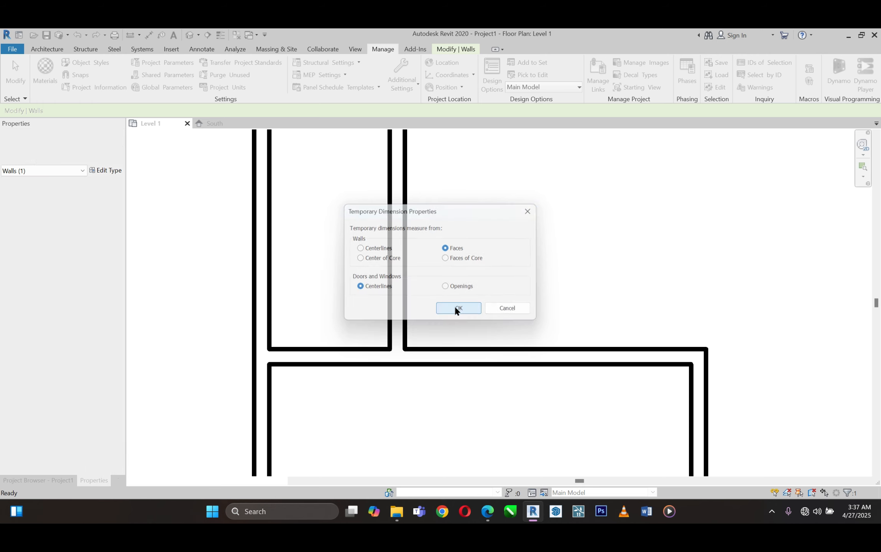
{"action": "scroll", "coordinate": [350, 354], "scroll_direction": "down", "scroll_amount": 3}
{"action": "scroll", "coordinate": [432, 258], "scroll_direction": "up", "scroll_amount": 2}
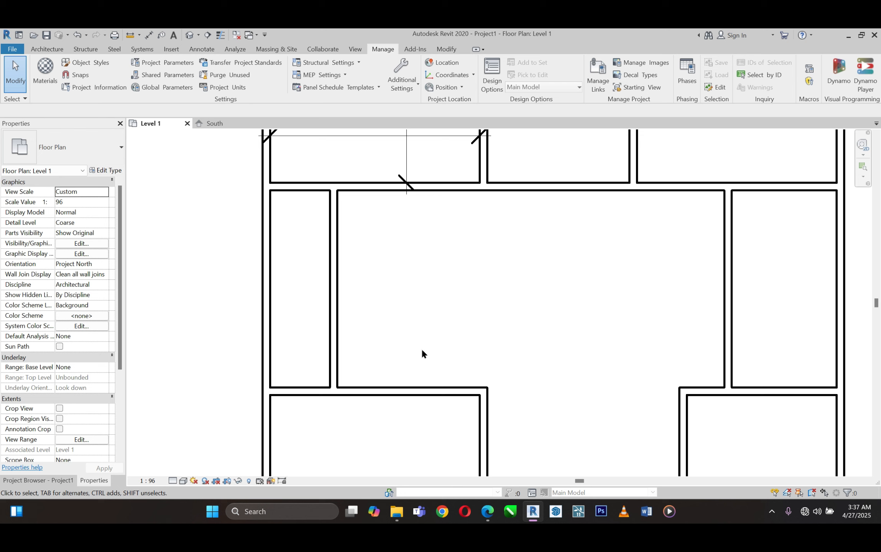
- Move the wall below the left WC by setting its clear distance from the bedrooms' lower wall to 2100 mm, as in the PDF
{"action": "left_click", "coordinate": [415, 391]}
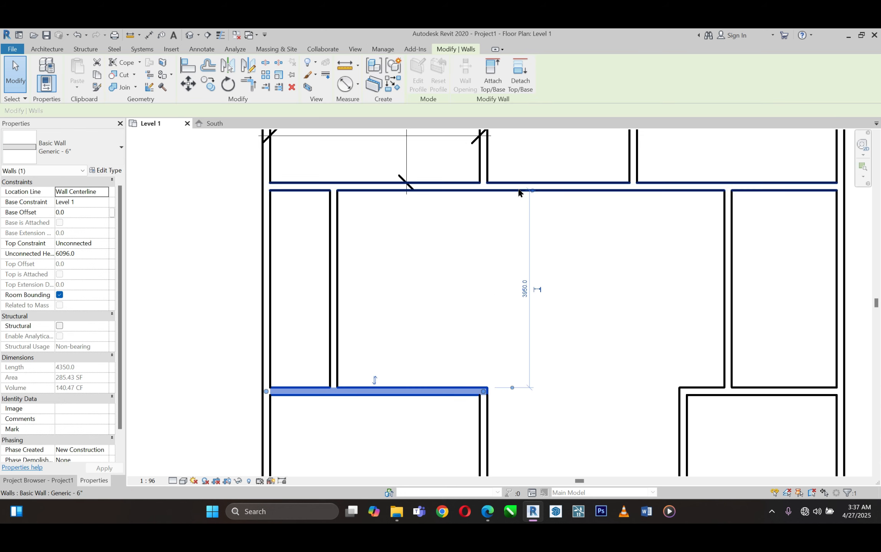
{"action": "left_click", "coordinate": [523, 287]}
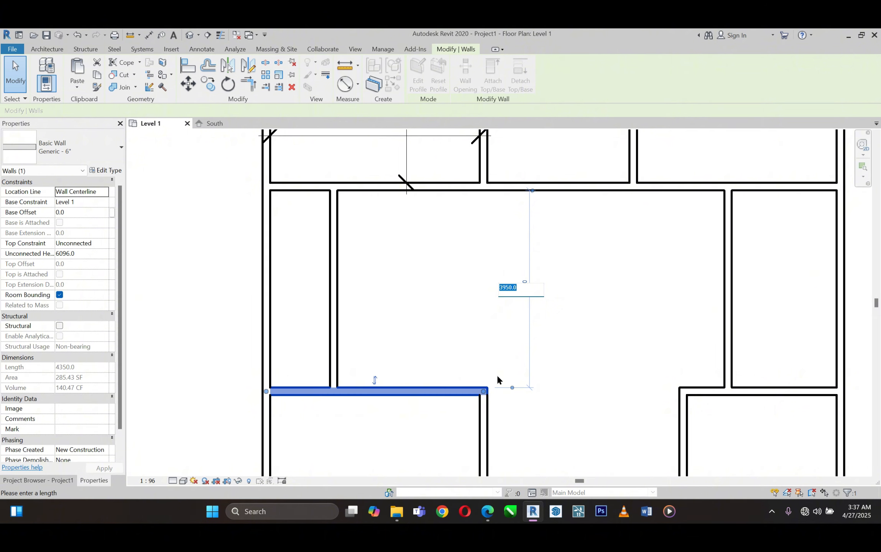
{"action": "left_click", "coordinate": [487, 512]}
{"action": "left_click", "coordinate": [487, 513]}
{"action": "left_click_drag", "start_coordinate": [527, 289], "coordinate": [491, 289]}
{"action": "type", "text": "2100"}
{"action": "key", "text": "Return"}
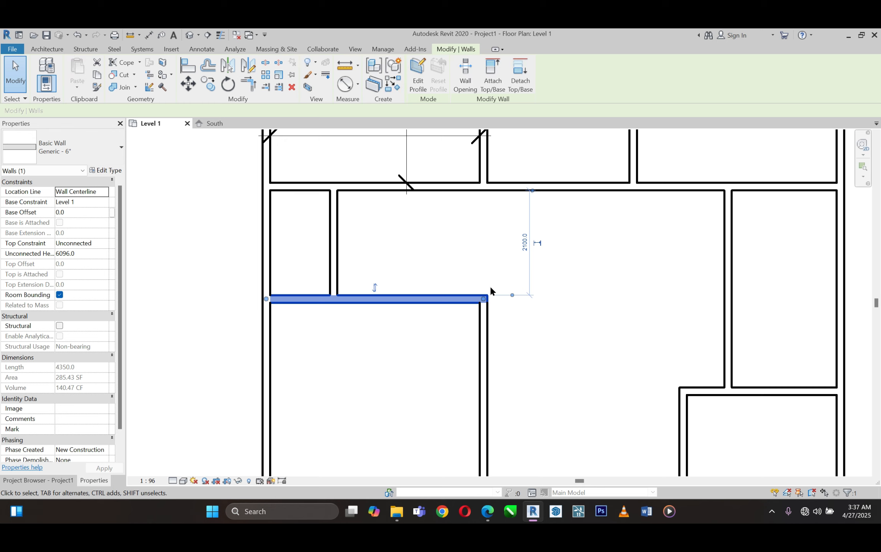
- Move the wall below the right WC up until it lines up with the wall below the left WC
{"action": "scroll", "coordinate": [251, 332], "scroll_direction": "down", "scroll_amount": 1}
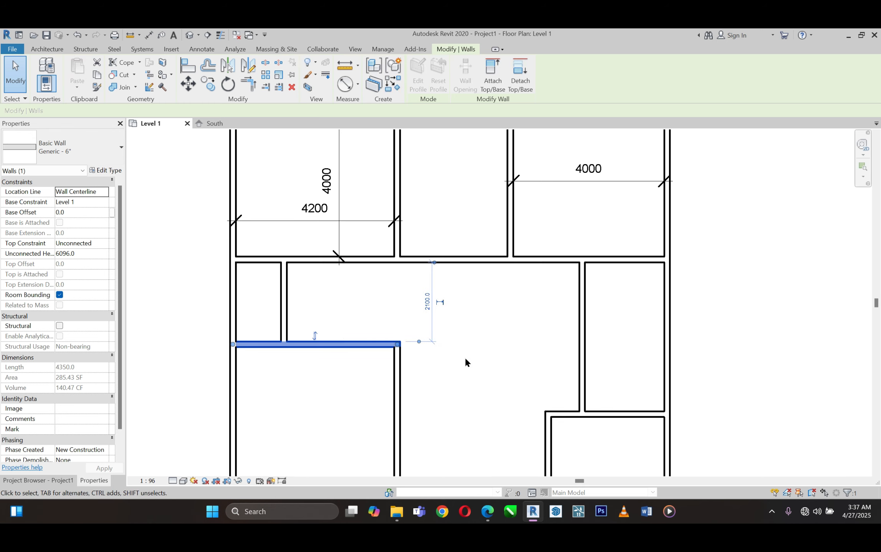
{"action": "left_click", "coordinate": [617, 415]}
{"action": "left_click_drag", "start_coordinate": [618, 415], "coordinate": [616, 345]}
{"action": "left_click", "coordinate": [686, 263]}
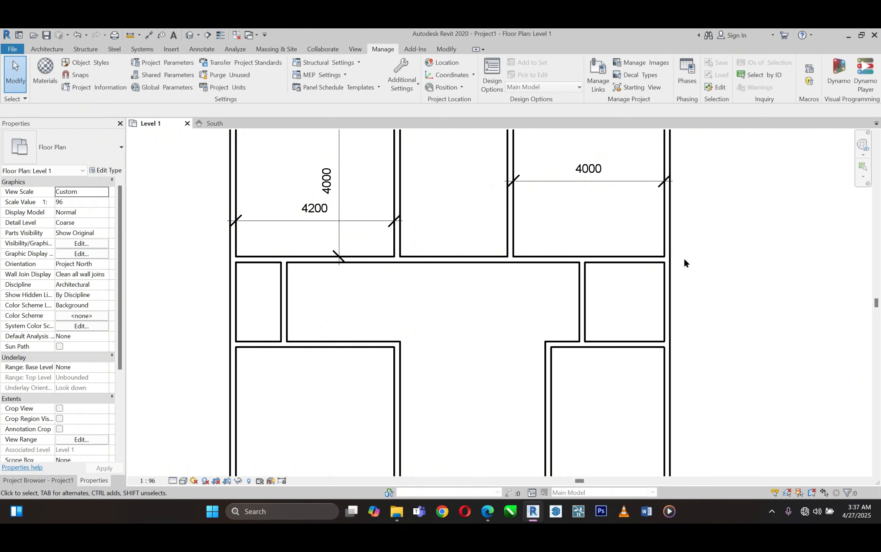
- Check the left WC's width in the PDF and move its partition wall to give the room a clear width of 2500 mm
{"action": "left_click", "coordinate": [283, 298]}
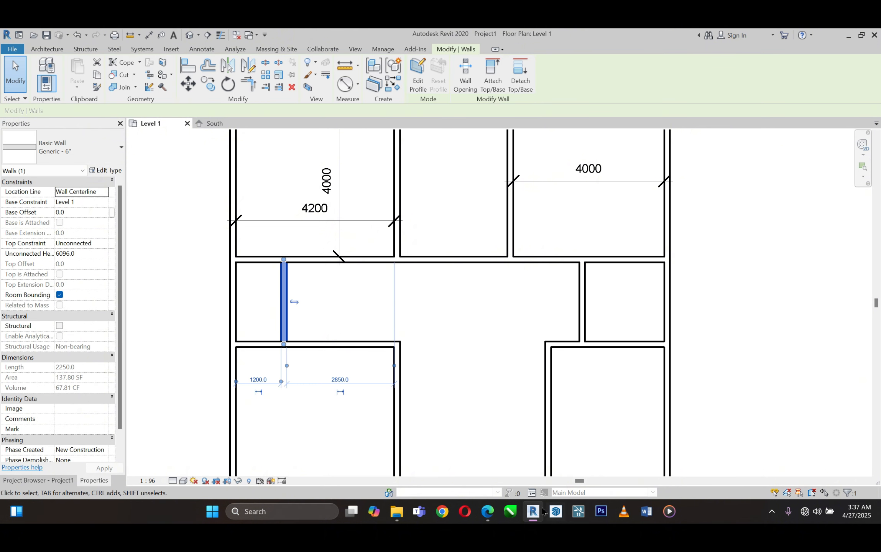
{"action": "left_click", "coordinate": [486, 511]}
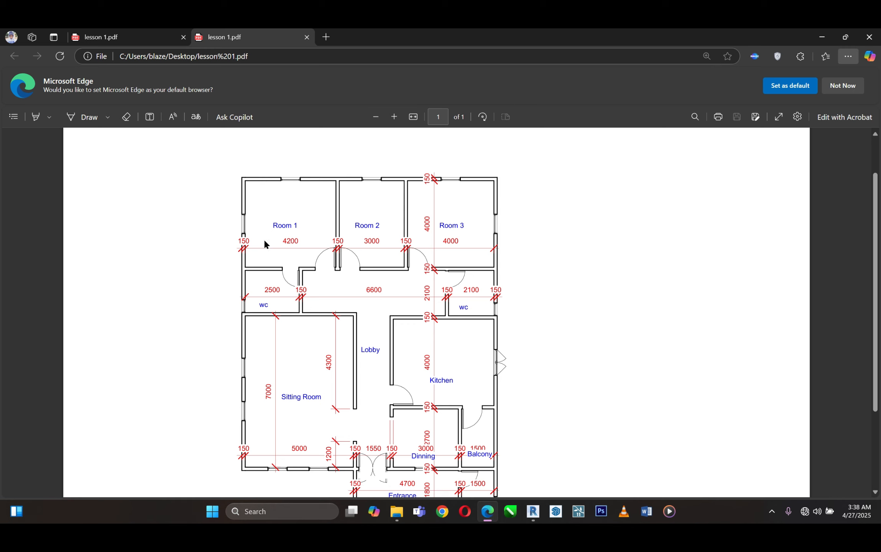
{"action": "scroll", "coordinate": [260, 287], "scroll_direction": "up", "scroll_amount": 2}
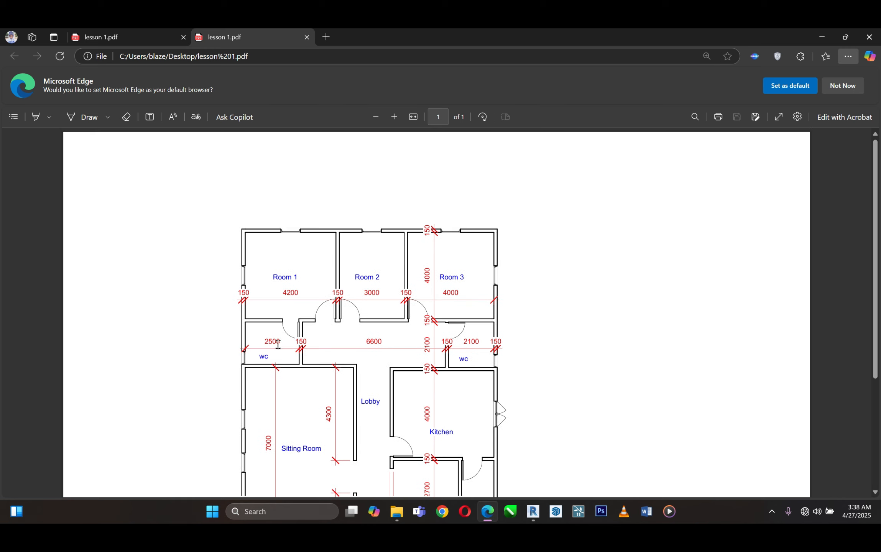
{"action": "left_click", "coordinate": [487, 511]}
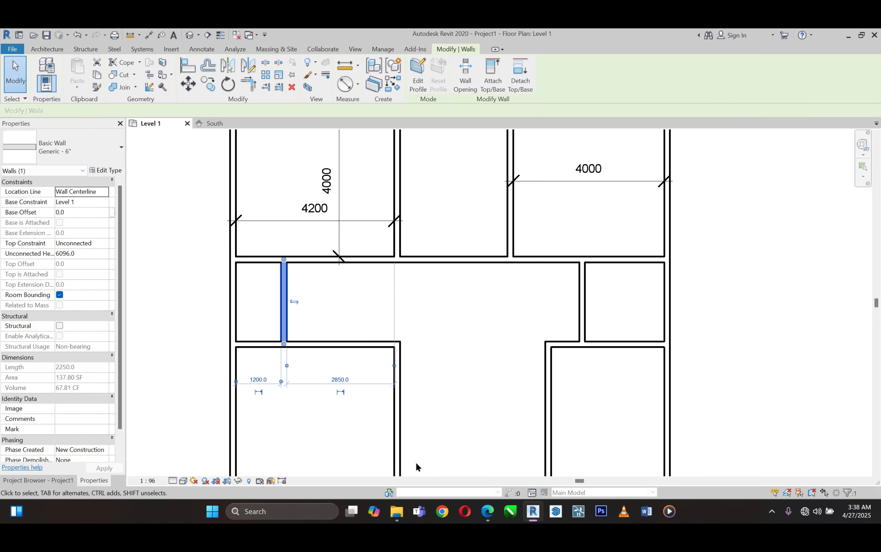
{"action": "left_click", "coordinate": [258, 380]}
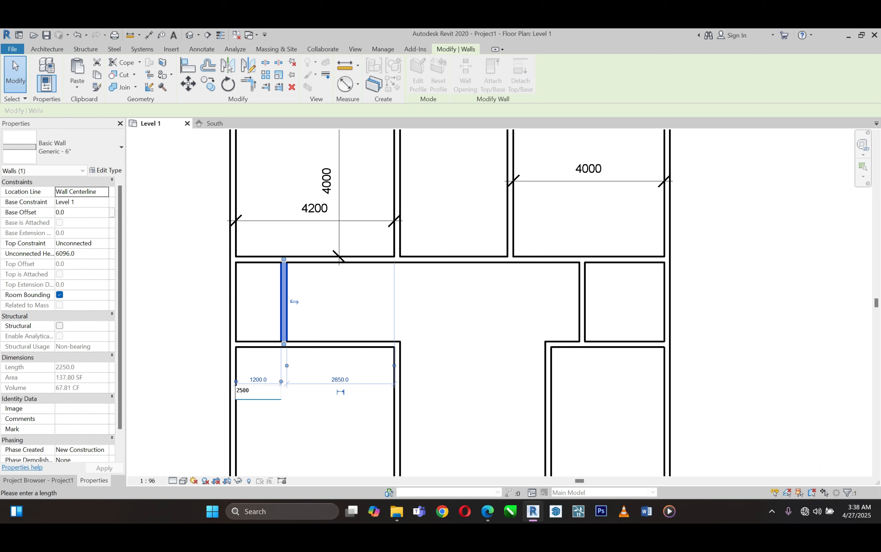
{"action": "type", "text": "2500"}
{"action": "key", "text": "Return"}
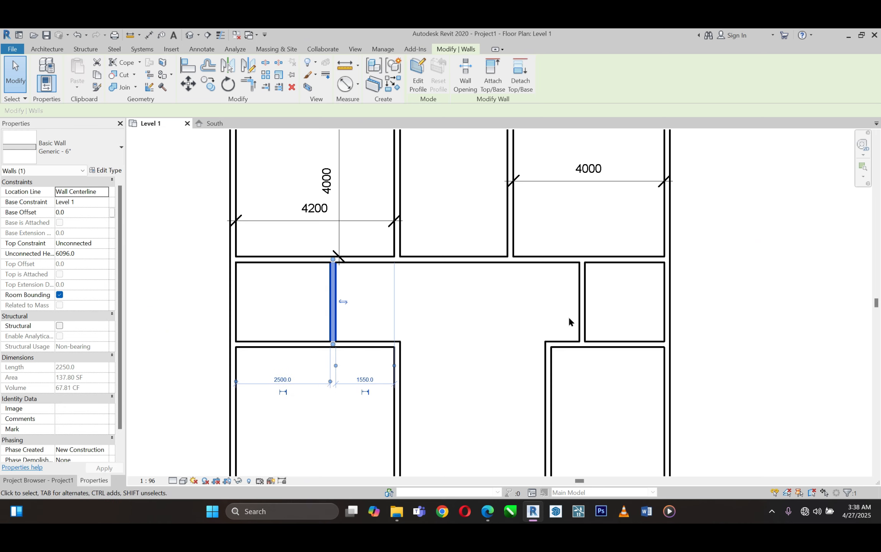
- Select the right WC's partition wall, check the room's clear width in its temporary dimension, and leave without changing it
{"action": "key", "text": "Escape"}
{"action": "middle_click_drag", "start_coordinate": [442, 347], "coordinate": [387, 381]}
{"action": "left_click", "coordinate": [527, 333]}
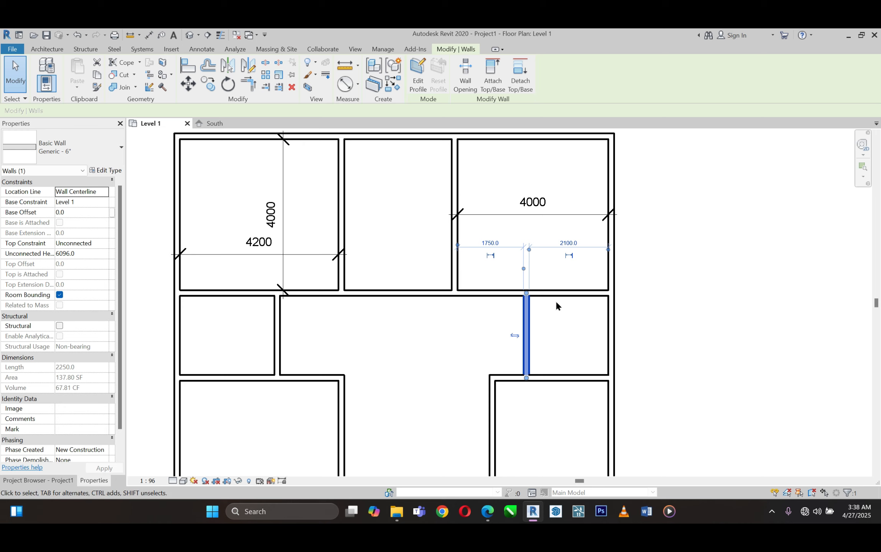
{"action": "left_click", "coordinate": [563, 243]}
{"action": "key", "text": "Escape"}
{"action": "key", "text": "Escape"}
{"action": "scroll", "coordinate": [479, 191], "scroll_direction": "down", "scroll_amount": 3}
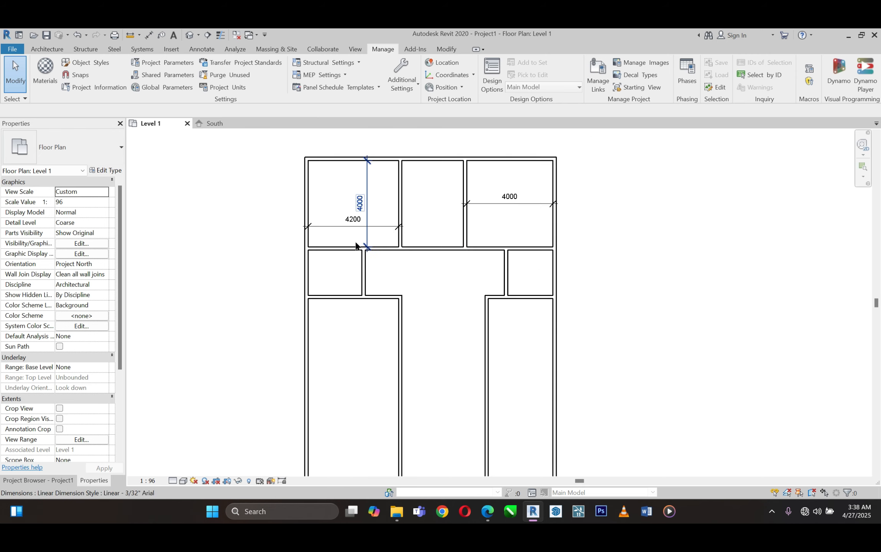
- Select the left WC's partition wall, check the room's clear width in its temporary dimension, and deselect it unchanged
{"action": "scroll", "coordinate": [357, 245], "scroll_direction": "up", "scroll_amount": 2}
{"action": "left_click", "coordinate": [367, 273]}
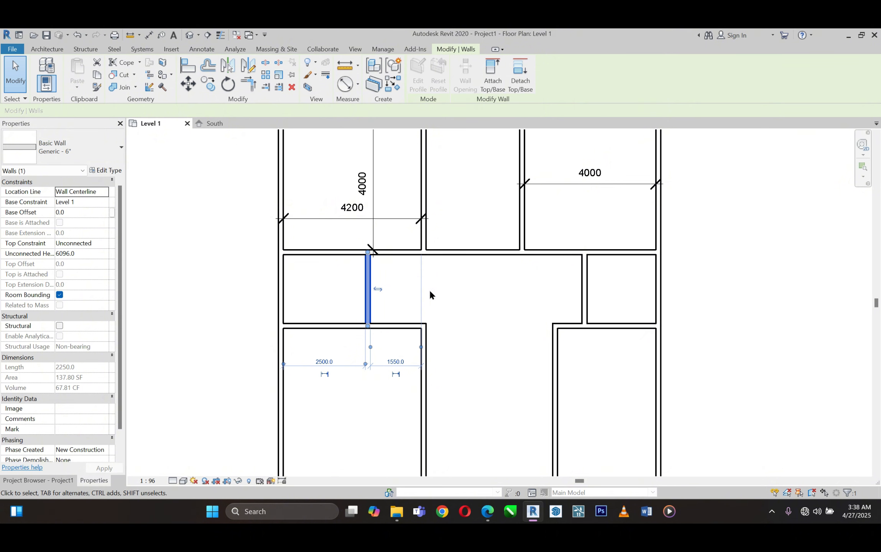
{"action": "key", "text": "Escape"}
{"action": "scroll", "coordinate": [370, 245], "scroll_direction": "down", "scroll_amount": 3}
{"action": "scroll", "coordinate": [368, 207], "scroll_direction": "up", "scroll_amount": 2}
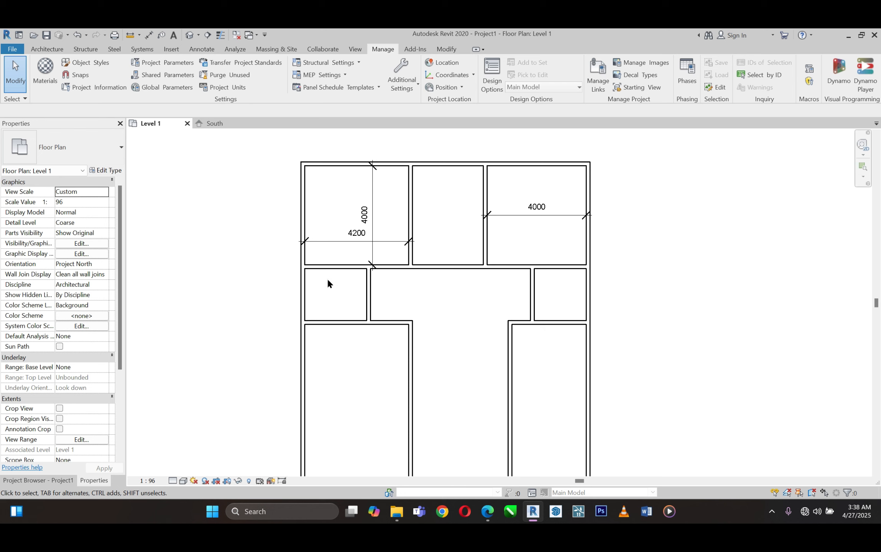
{"action": "scroll", "coordinate": [443, 220], "scroll_direction": "down", "scroll_amount": 2}
{"action": "scroll", "coordinate": [479, 335], "scroll_direction": "up", "scroll_amount": 1}
- Move the cross wall below the right WC upward and set its clear distance from the WC's lower wall to 4000 mm
{"action": "left_click", "coordinate": [484, 335]}
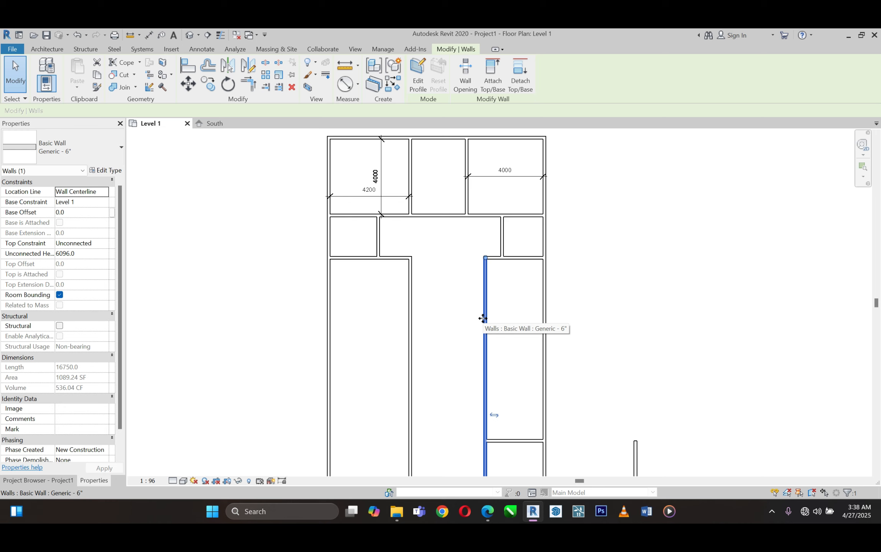
{"action": "scroll", "coordinate": [501, 392], "scroll_direction": "up", "scroll_amount": 2}
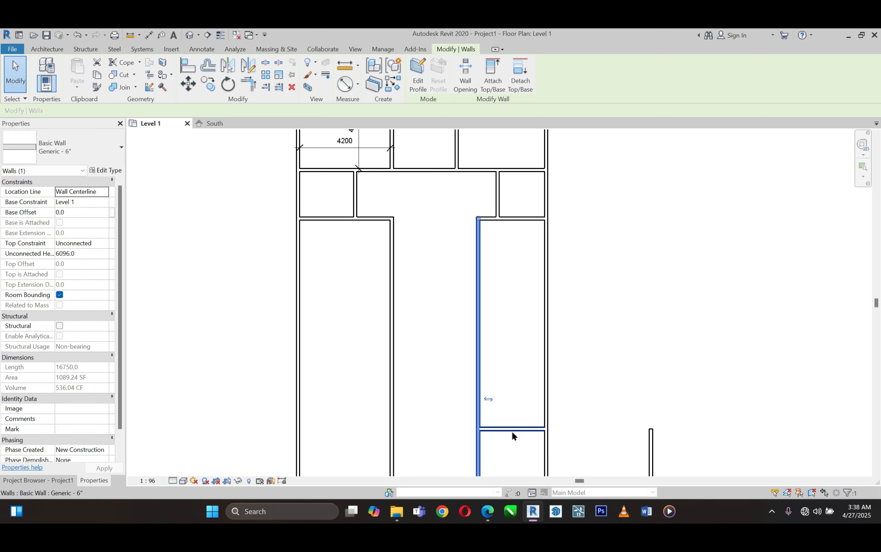
{"action": "left_click_drag", "start_coordinate": [513, 430], "coordinate": [511, 295]}
{"action": "scroll", "coordinate": [511, 238], "scroll_direction": "up", "scroll_amount": 2}
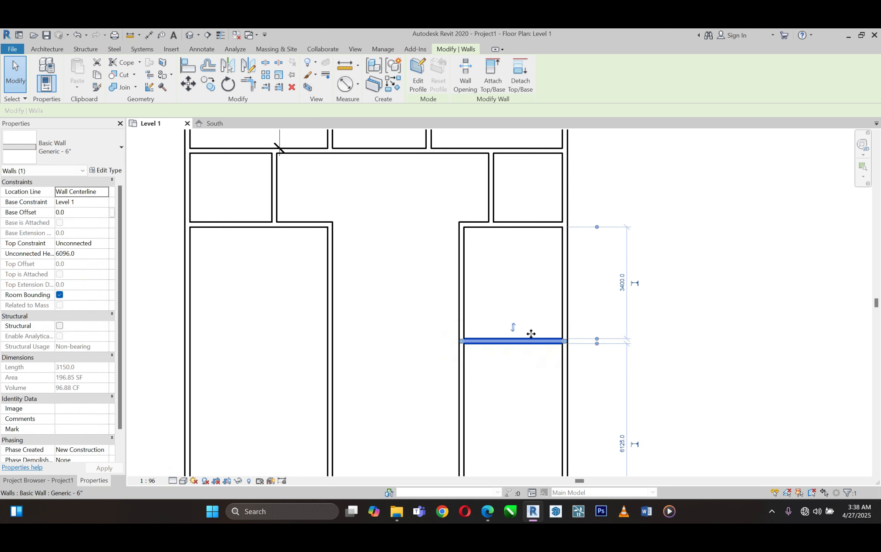
{"action": "left_click", "coordinate": [622, 284]}
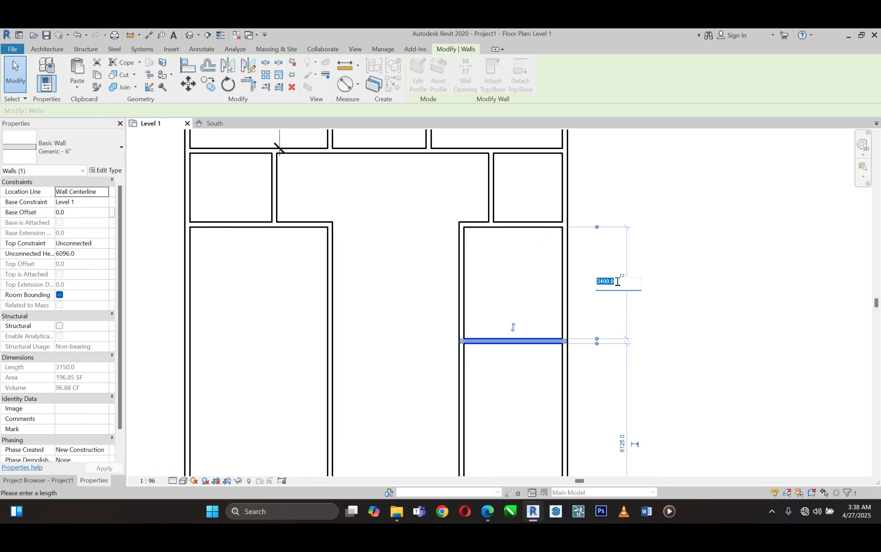
{"action": "type", "text": "4000"}
{"action": "key", "text": "Return"}
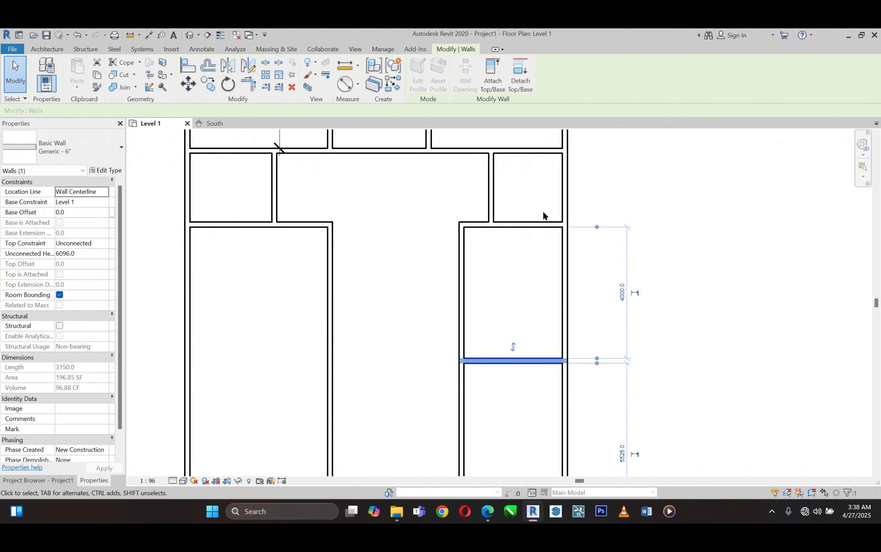
- Place an aligned dimension between the inner wall faces across the width of the room below the right WC
{"action": "left_click", "coordinate": [463, 263]}
{"action": "scroll", "coordinate": [456, 291], "scroll_direction": "down", "scroll_amount": 3}
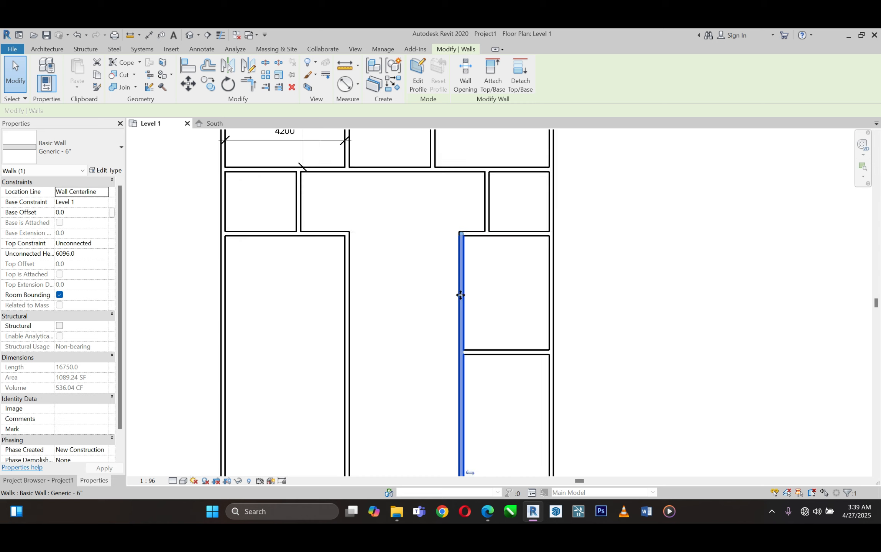
{"action": "scroll", "coordinate": [448, 265], "scroll_direction": "down", "scroll_amount": 2}
{"action": "scroll", "coordinate": [447, 264], "scroll_direction": "up", "scroll_amount": 5}
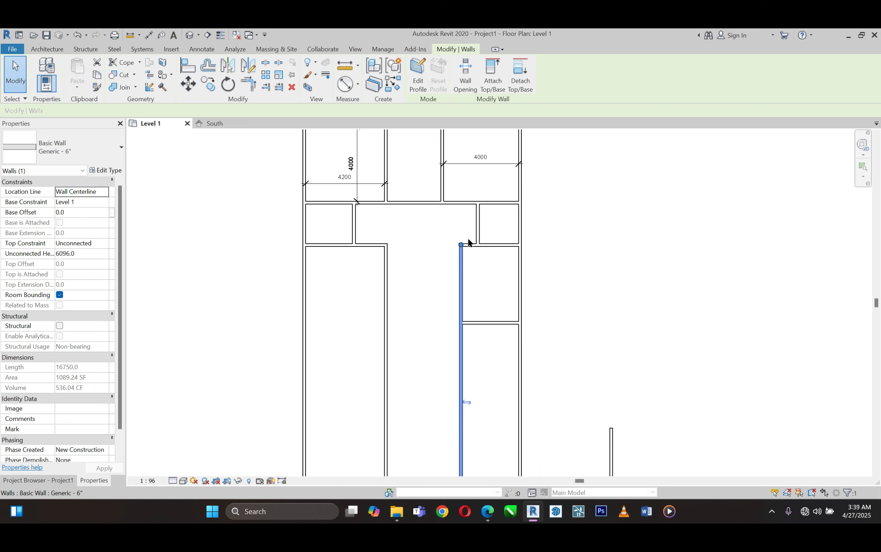
{"action": "left_click", "coordinate": [149, 35]}
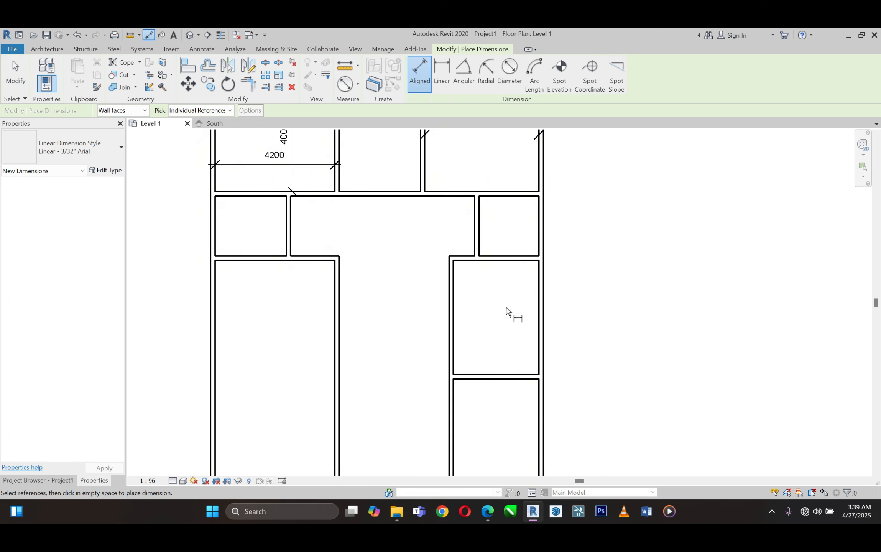
{"action": "scroll", "coordinate": [507, 311], "scroll_direction": "up", "scroll_amount": 2}
{"action": "left_click", "coordinate": [553, 296]}
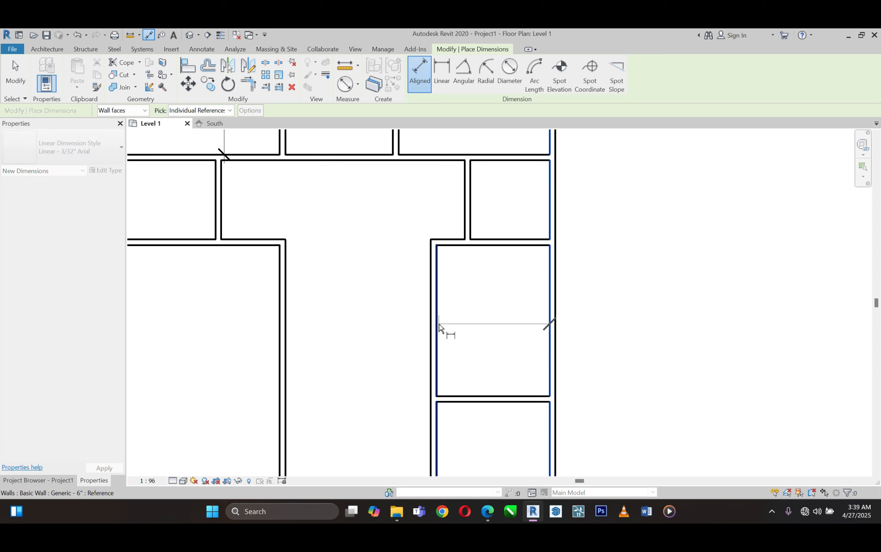
{"action": "left_click", "coordinate": [439, 328]}
{"action": "left_click", "coordinate": [506, 344]}
{"action": "right_click", "coordinate": [647, 249]}
{"action": "left_click", "coordinate": [655, 254]}
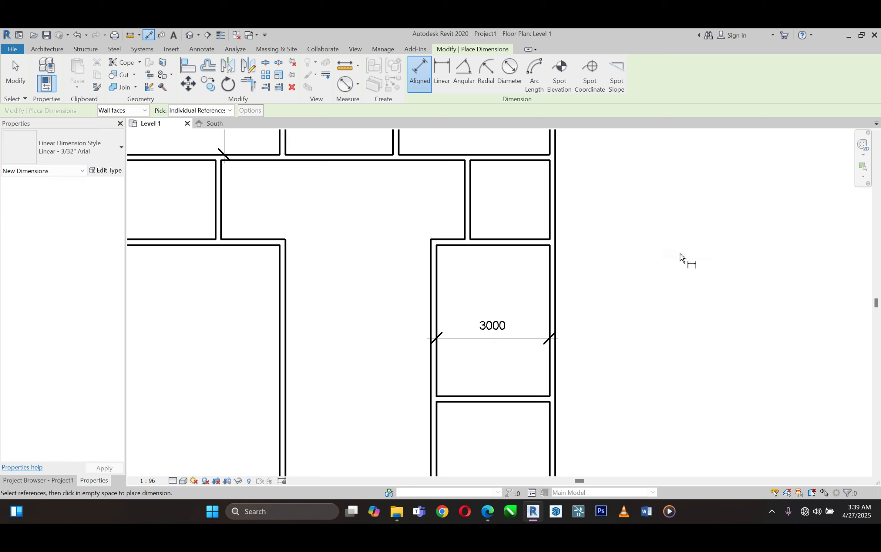
{"action": "right_click", "coordinate": [680, 258]}
{"action": "left_click", "coordinate": [694, 262]}
- Move the inner side wall of the room below the right WC to give the room a clear width of 4000 mm
{"action": "left_click", "coordinate": [433, 296]}
{"action": "left_click_drag", "start_coordinate": [434, 303], "coordinate": [397, 312]}
{"action": "left_click", "coordinate": [586, 237]}
{"action": "scroll", "coordinate": [494, 409], "scroll_direction": "down", "scroll_amount": 2}
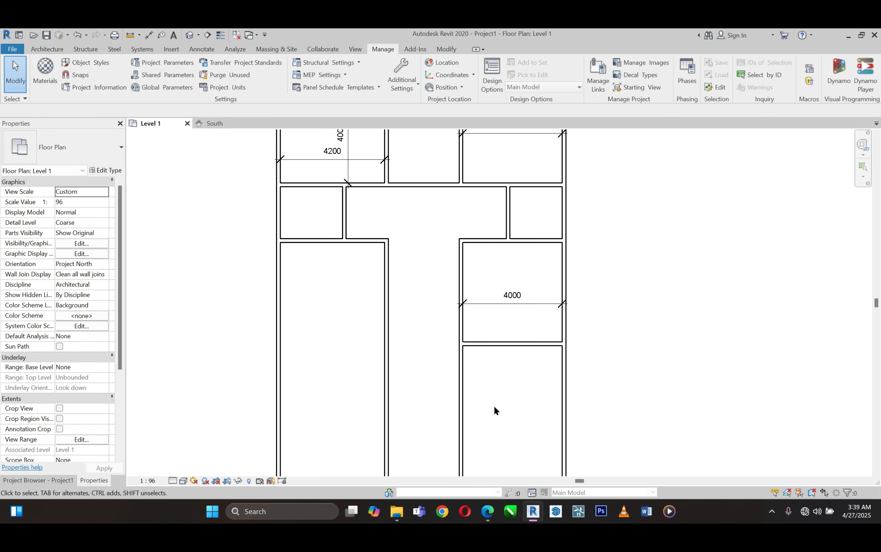
- Examine the two long inner walls bordering the central passage and the rooms on either side of them
{"action": "scroll", "coordinate": [441, 247], "scroll_direction": "down", "scroll_amount": 2}
{"action": "scroll", "coordinate": [452, 289], "scroll_direction": "up", "scroll_amount": 2}
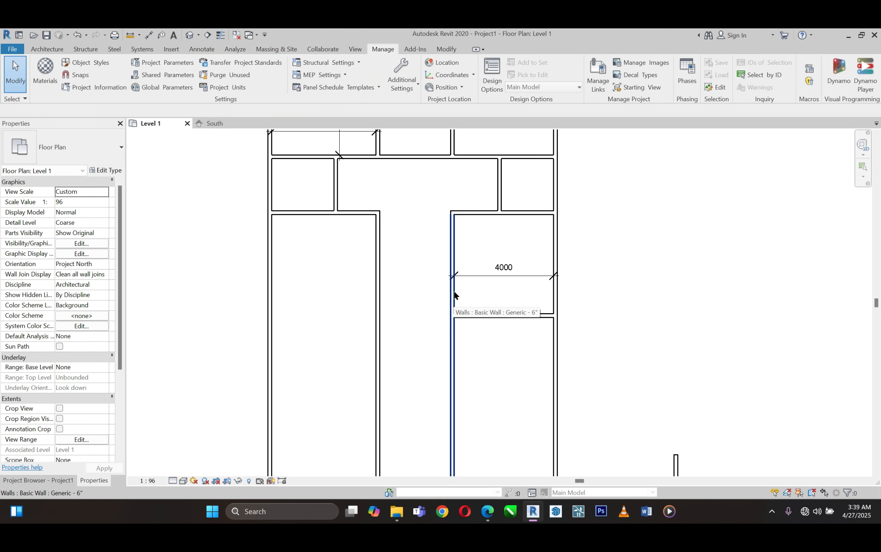
{"action": "left_click", "coordinate": [455, 361]}
{"action": "scroll", "coordinate": [462, 288], "scroll_direction": "down", "scroll_amount": 2}
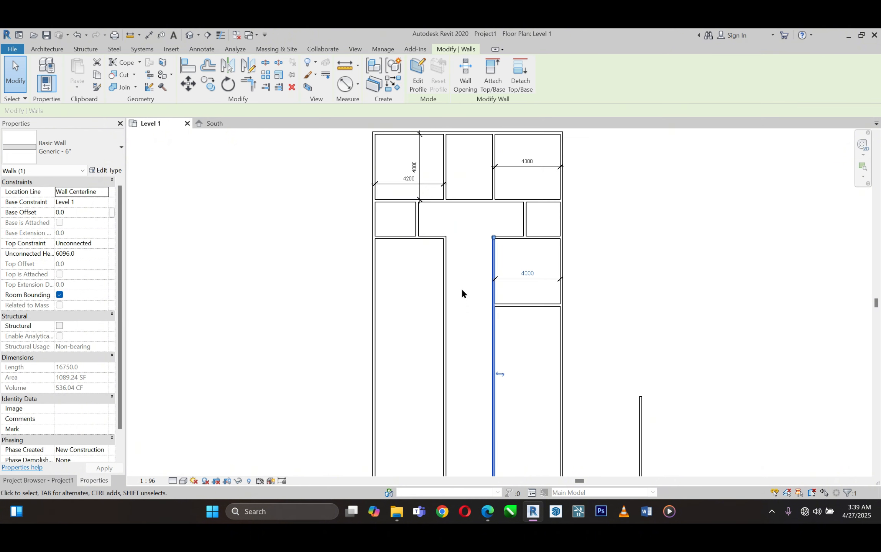
{"action": "scroll", "coordinate": [464, 260], "scroll_direction": "up", "scroll_amount": 2}
{"action": "left_click", "coordinate": [497, 303]}
{"action": "scroll", "coordinate": [478, 271], "scroll_direction": "down", "scroll_amount": 2}
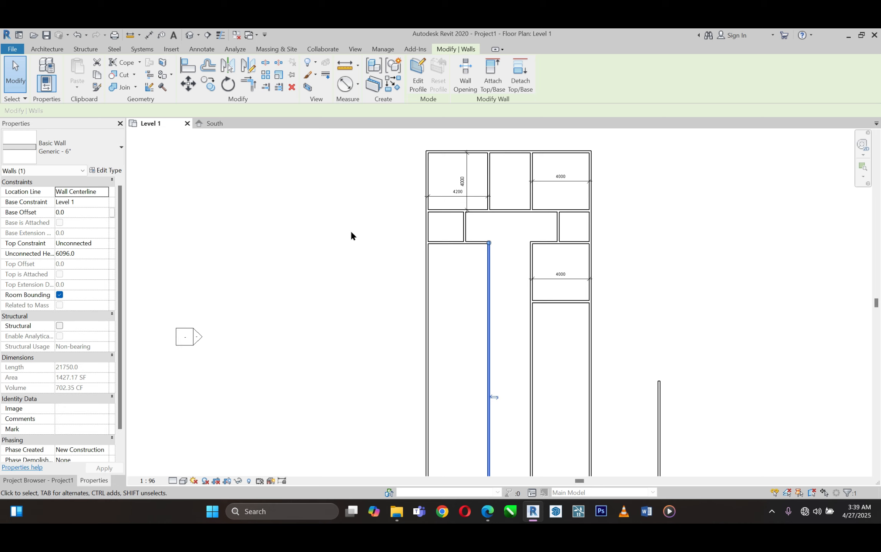
{"action": "scroll", "coordinate": [408, 288], "scroll_direction": "down", "scroll_amount": 2}
{"action": "scroll", "coordinate": [414, 173], "scroll_direction": "up", "scroll_amount": 2}
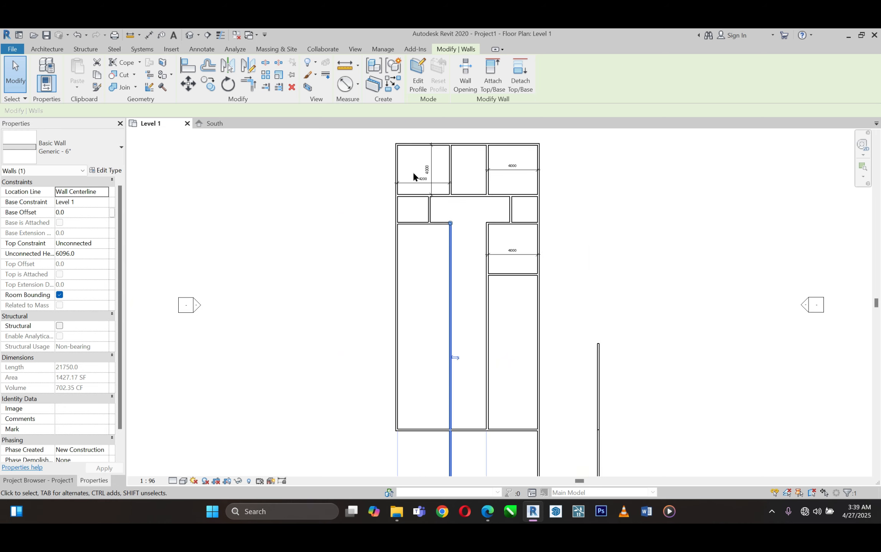
- Place an aligned dimension between the inner wall faces across the width of the long room below the left WC
{"action": "left_click", "coordinate": [149, 35]}
{"action": "scroll", "coordinate": [444, 284], "scroll_direction": "up", "scroll_amount": 2}
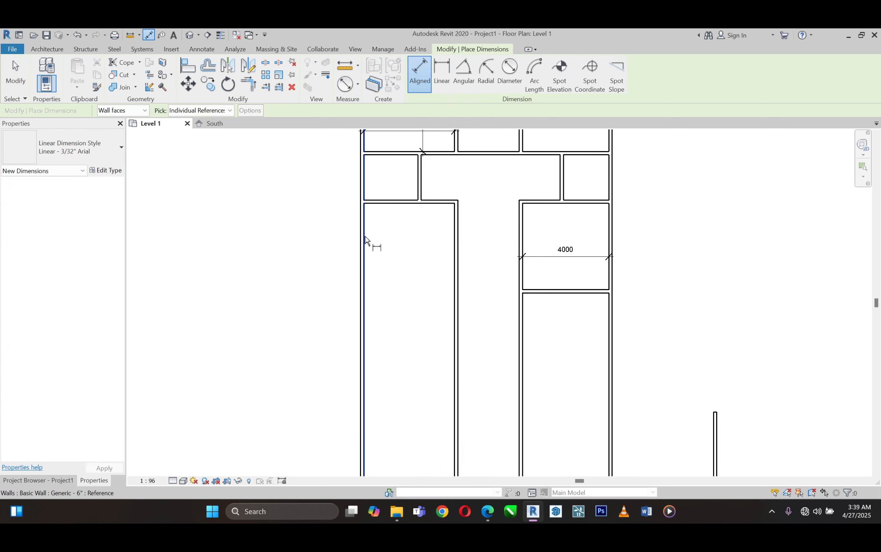
{"action": "left_click", "coordinate": [366, 239]}
{"action": "scroll", "coordinate": [468, 242], "scroll_direction": "up", "scroll_amount": 2}
{"action": "left_click", "coordinate": [453, 245]}
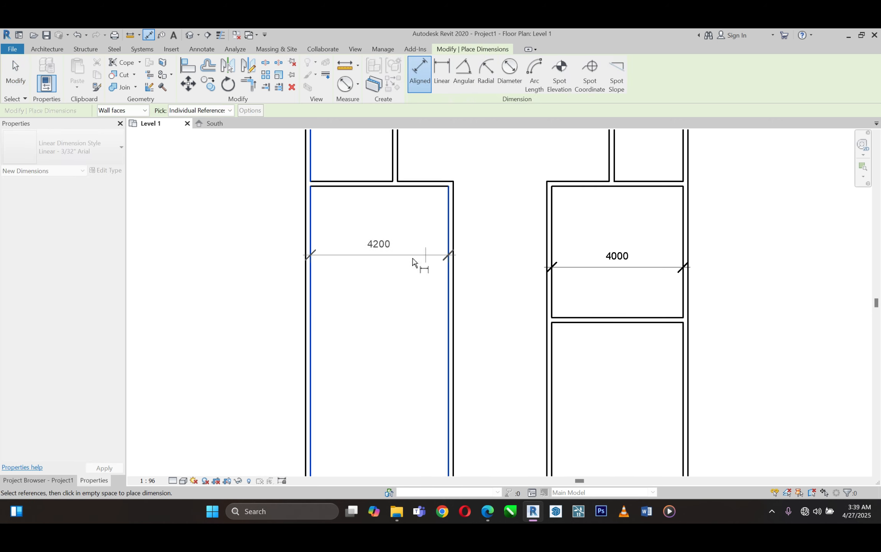
{"action": "left_click", "coordinate": [413, 262]}
{"action": "right_click", "coordinate": [498, 231]}
{"action": "right_click", "coordinate": [513, 236]}
{"action": "left_click", "coordinate": [522, 242]}
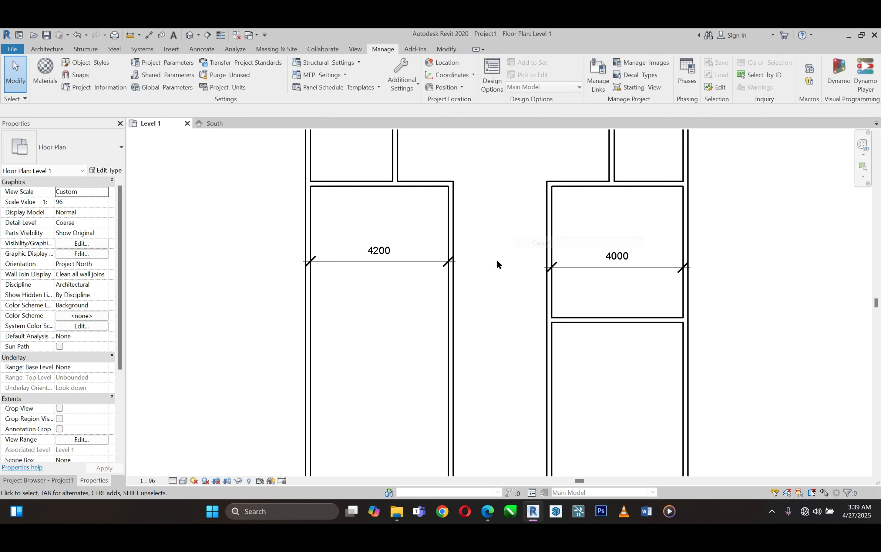
- Set the clear width of the long room below the left WC to 5000 mm by moving its inner side wall
{"action": "left_click", "coordinate": [450, 290]}
{"action": "left_click", "coordinate": [375, 249]}
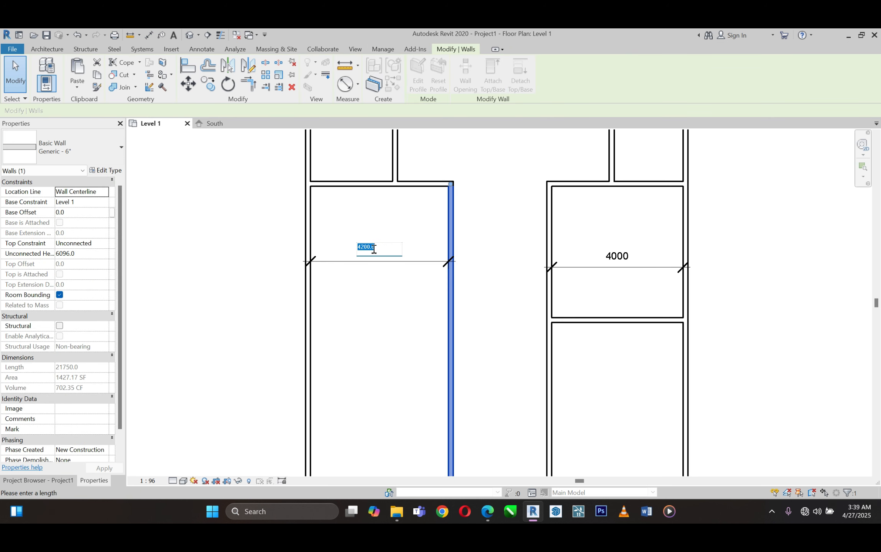
{"action": "type", "text": "5000"}
{"action": "key", "text": "Return"}
{"action": "left_click", "coordinate": [354, 322]}
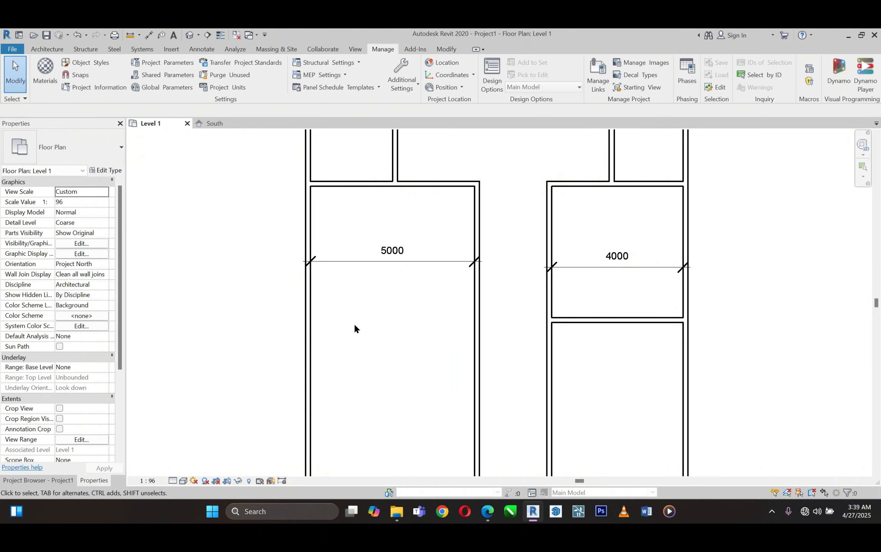
- Select the long room's inner side wall and check the passage's clear width in its temporary dimension at the wall's lower end
{"action": "scroll", "coordinate": [311, 250], "scroll_direction": "down", "scroll_amount": 3}
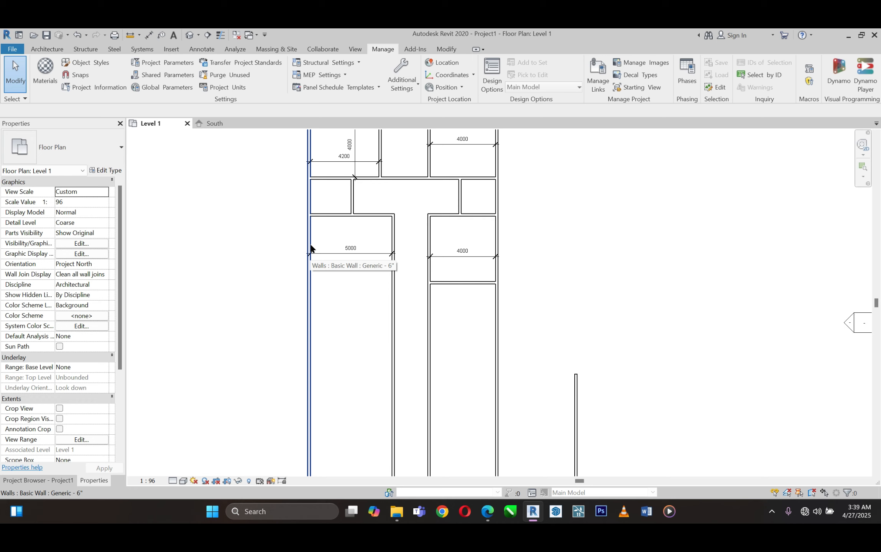
{"action": "scroll", "coordinate": [419, 257], "scroll_direction": "up", "scroll_amount": 2}
{"action": "left_click", "coordinate": [386, 289]}
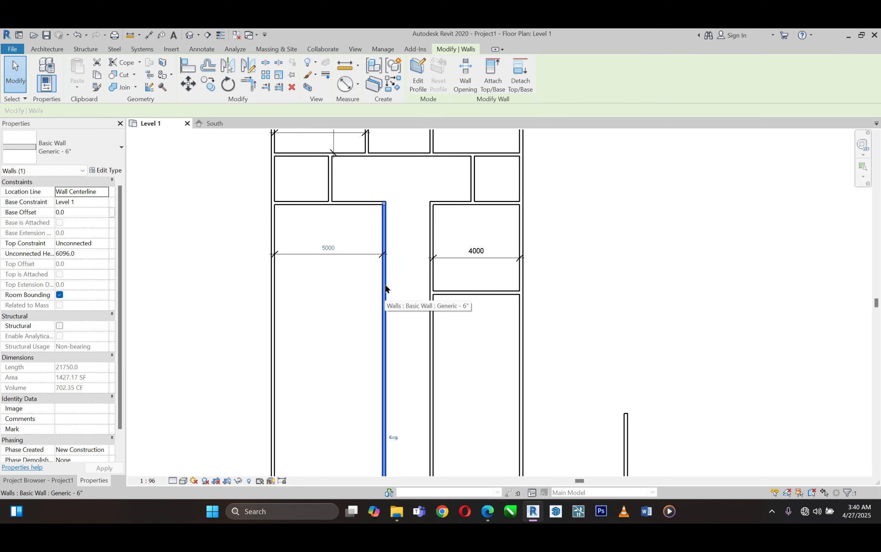
{"action": "scroll", "coordinate": [386, 289], "scroll_direction": "down", "scroll_amount": 4}
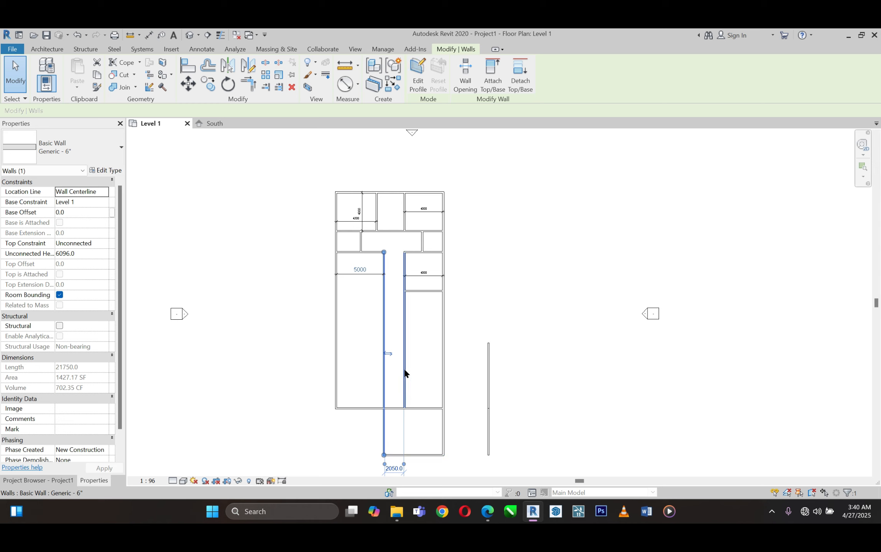
{"action": "scroll", "coordinate": [386, 249], "scroll_direction": "up", "scroll_amount": 2}
{"action": "scroll", "coordinate": [386, 249], "scroll_direction": "down", "scroll_amount": 2}
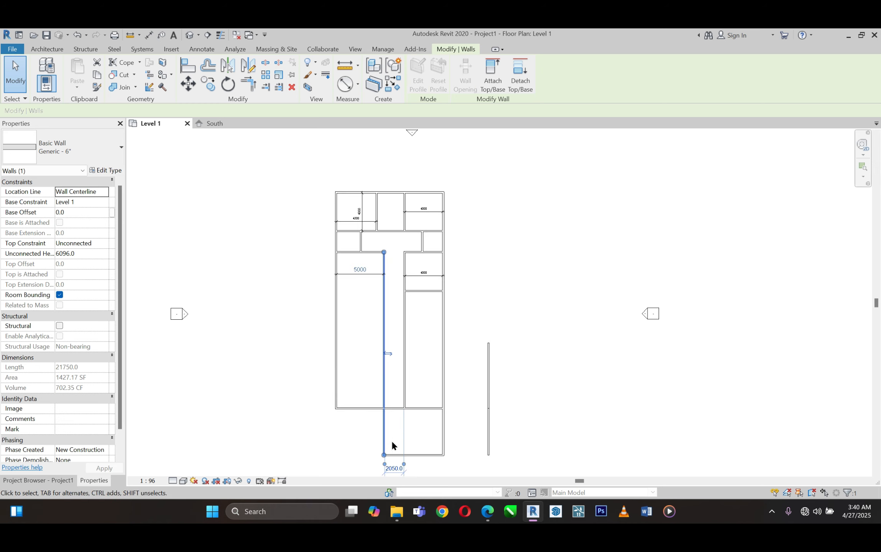
{"action": "scroll", "coordinate": [397, 429], "scroll_direction": "up", "scroll_amount": 3}
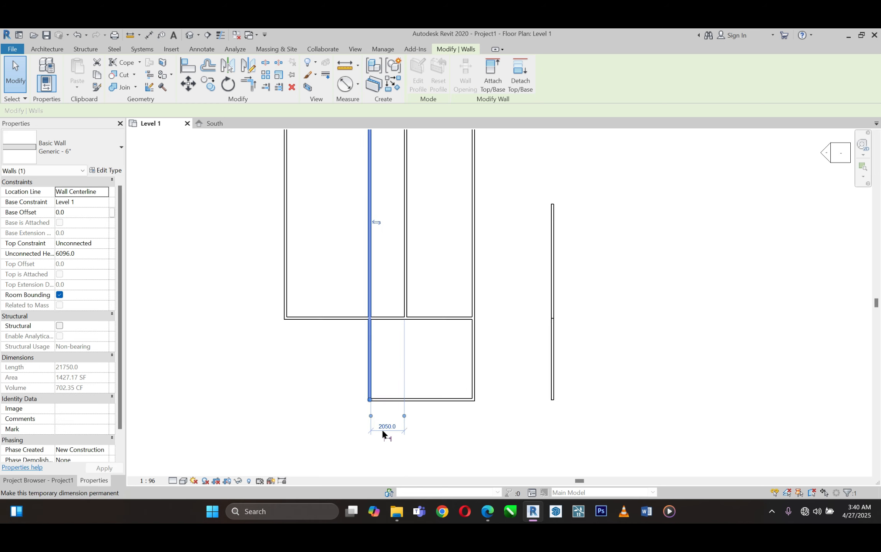
{"action": "scroll", "coordinate": [382, 433], "scroll_direction": "down", "scroll_amount": 4}
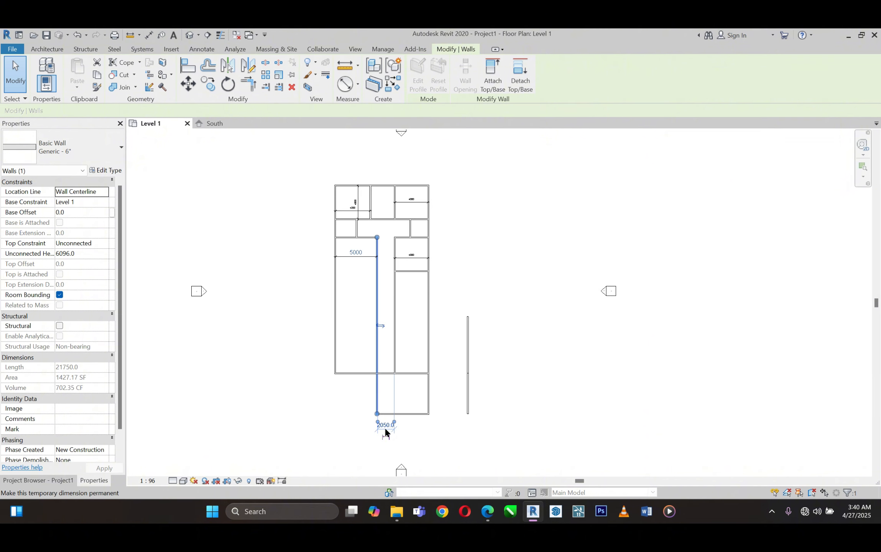
{"action": "scroll", "coordinate": [353, 154], "scroll_direction": "up", "scroll_amount": 3}
- Place an aligned dimension between the inner wall faces across the width of the middle room in the upper row
{"action": "right_click", "coordinate": [406, 156]}
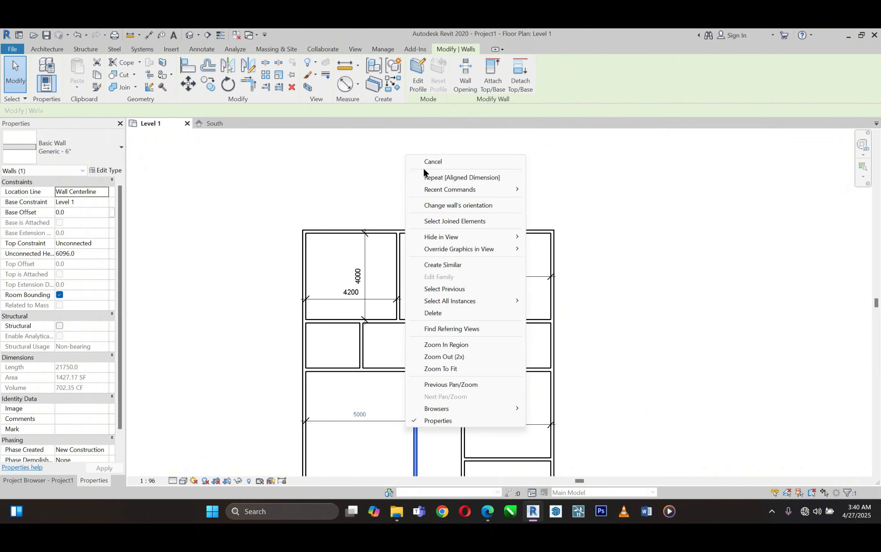
{"action": "left_click", "coordinate": [431, 179]}
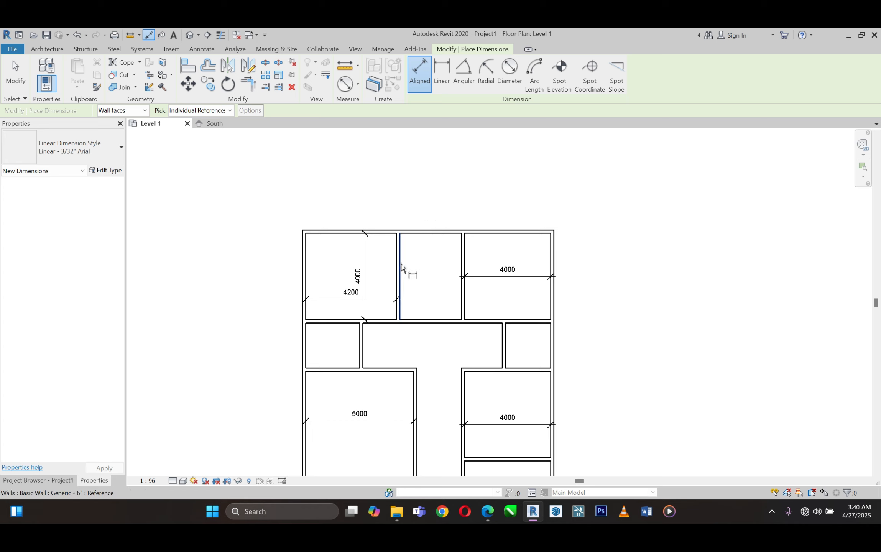
{"action": "left_click", "coordinate": [401, 273]}
{"action": "left_click", "coordinate": [460, 291]}
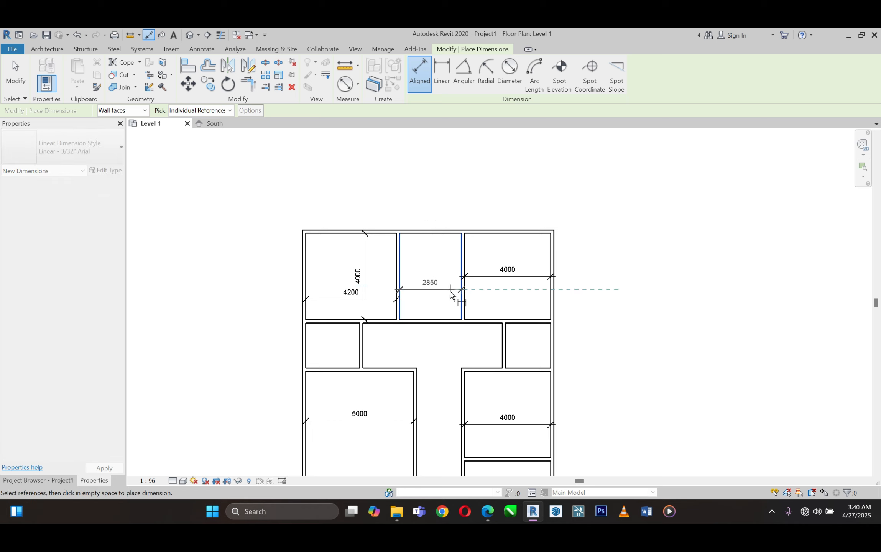
{"action": "left_click", "coordinate": [432, 278]}
{"action": "right_click", "coordinate": [469, 156]}
{"action": "left_click", "coordinate": [487, 162]}
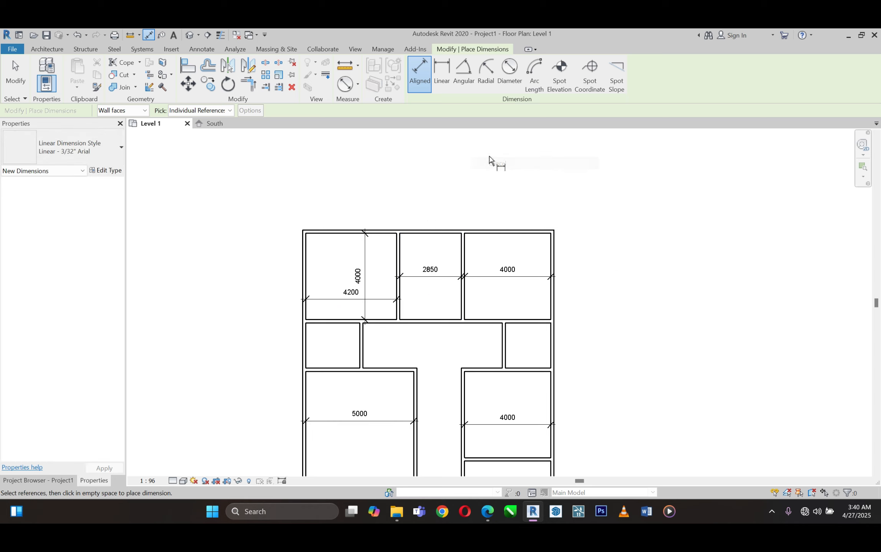
{"action": "right_click", "coordinate": [489, 157]}
{"action": "left_click", "coordinate": [512, 164]}
{"action": "scroll", "coordinate": [511, 155], "scroll_direction": "down", "scroll_amount": 1}
{"action": "scroll", "coordinate": [452, 185], "scroll_direction": "up", "scroll_amount": 2}
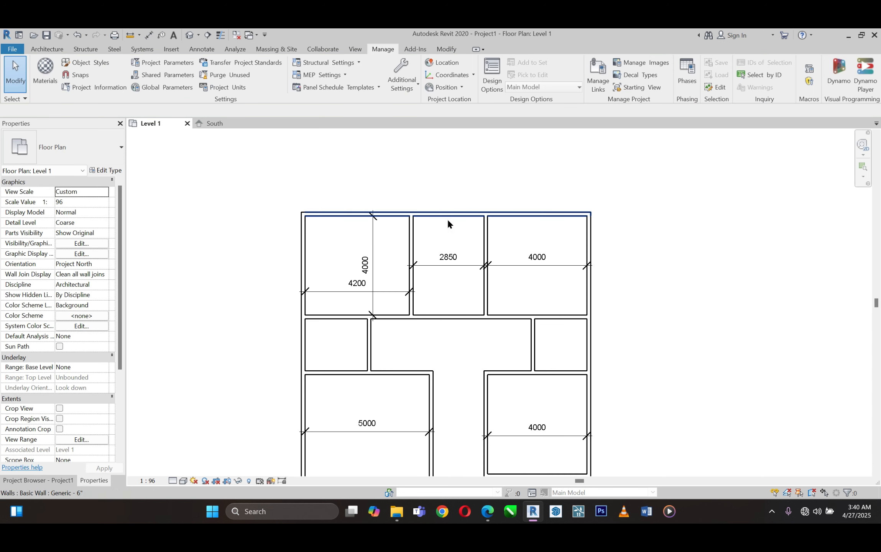
{"action": "scroll", "coordinate": [448, 265], "scroll_direction": "up", "scroll_amount": 2}
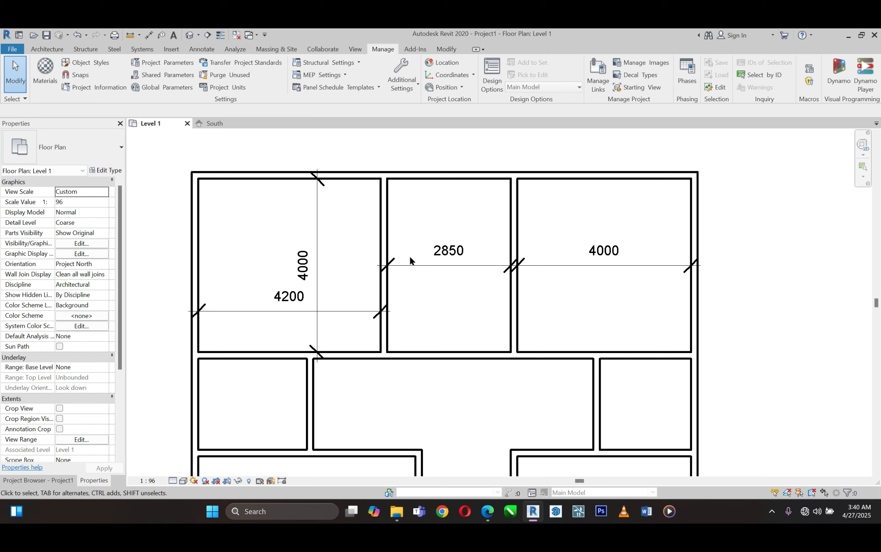
{"action": "scroll", "coordinate": [423, 216], "scroll_direction": "down", "scroll_amount": 1}
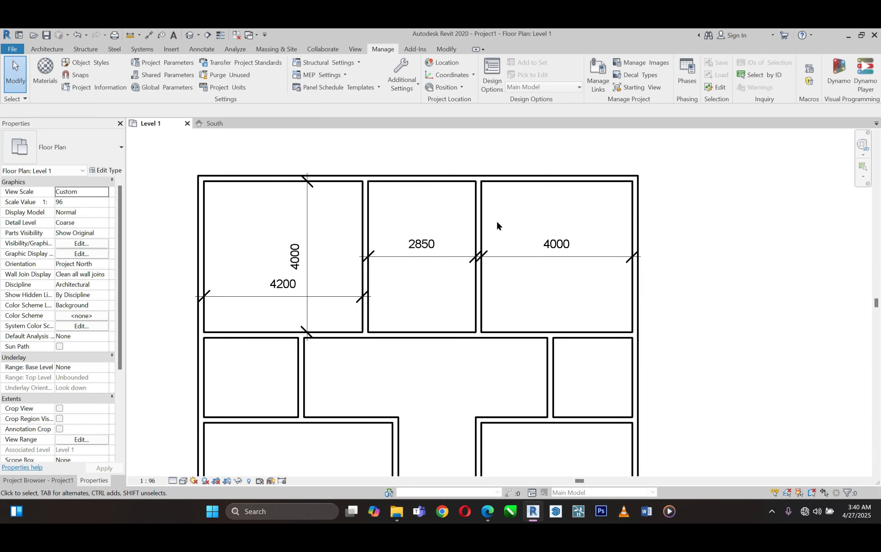
- Move the inner walls of the right-hand wing together 150 mm outward to set the middle upper room's clear width to 3000 mm
{"action": "scroll", "coordinate": [388, 161], "scroll_direction": "down", "scroll_amount": 2}
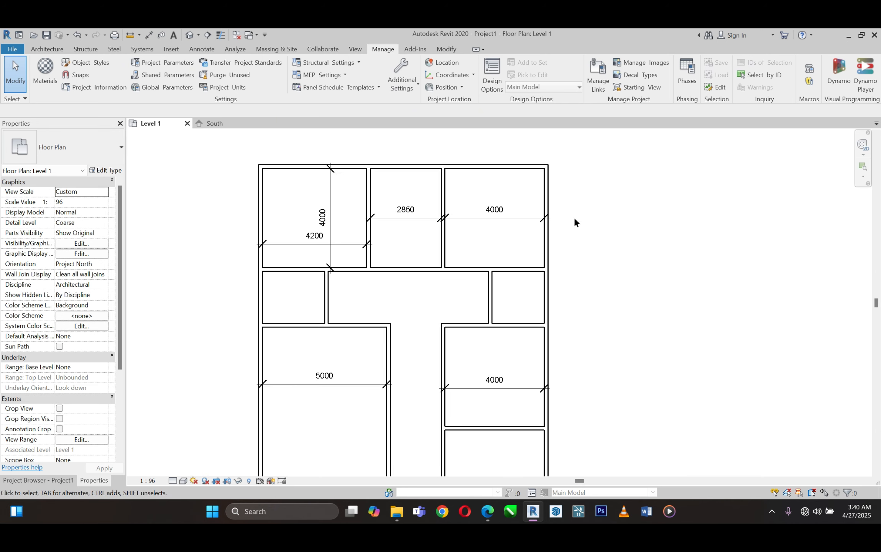
{"action": "scroll", "coordinate": [451, 155], "scroll_direction": "down", "scroll_amount": 2}
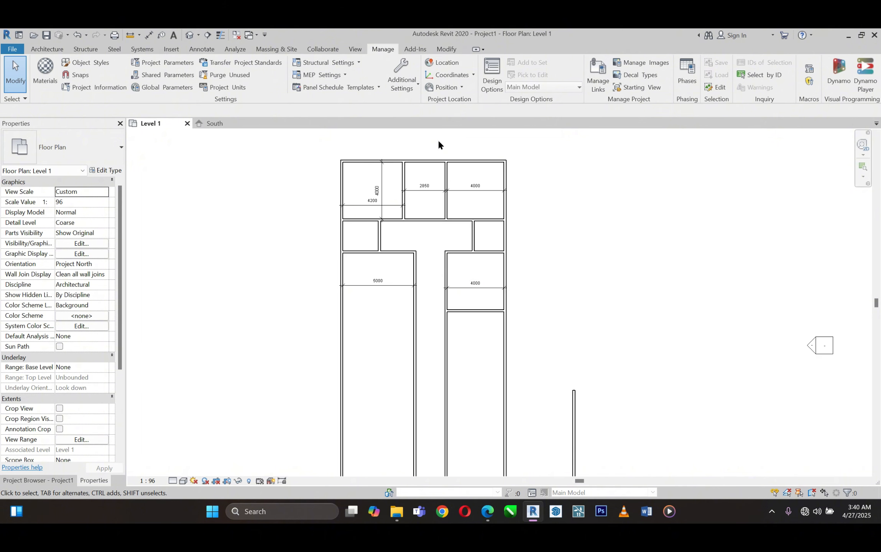
{"action": "scroll", "coordinate": [439, 141], "scroll_direction": "down", "scroll_amount": 2}
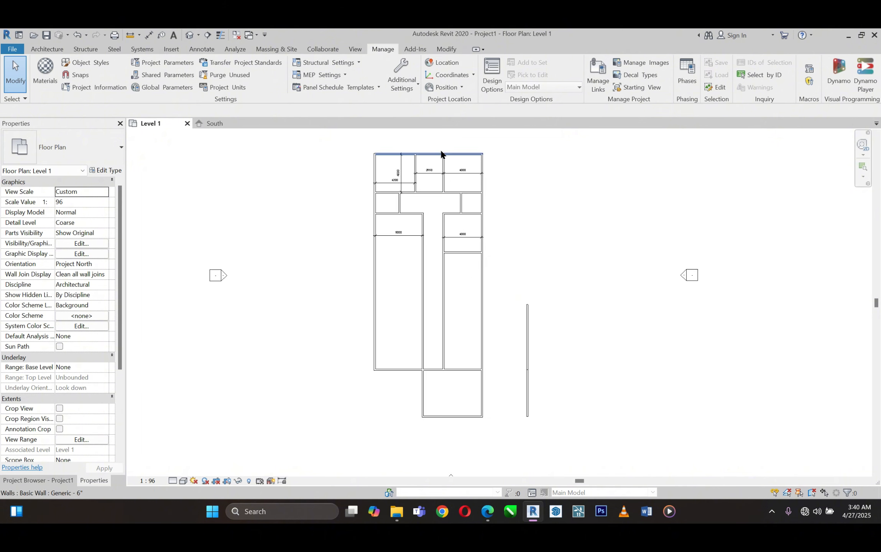
{"action": "left_click_drag", "start_coordinate": [434, 136], "coordinate": [495, 378]}
{"action": "scroll", "coordinate": [448, 140], "scroll_direction": "up", "scroll_amount": 4}
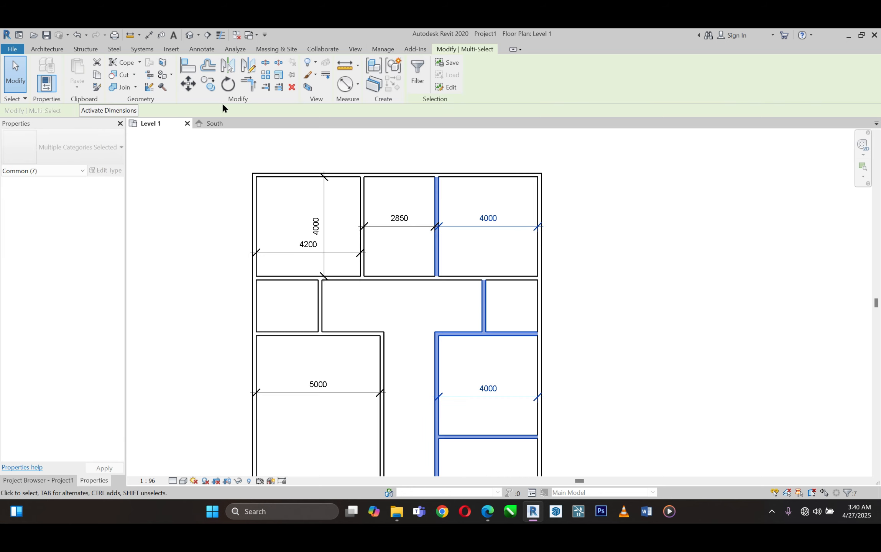
{"action": "left_click", "coordinate": [188, 83]}
{"action": "scroll", "coordinate": [451, 155], "scroll_direction": "up", "scroll_amount": 2}
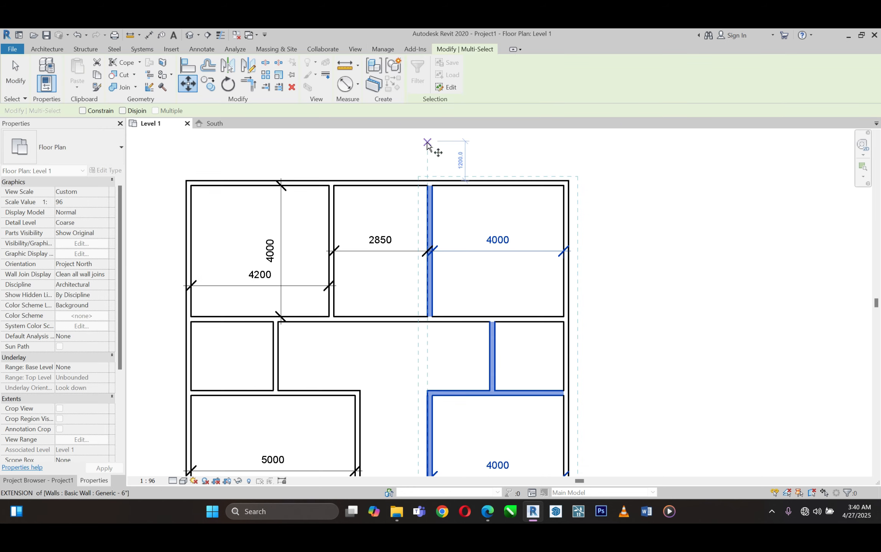
{"action": "left_click", "coordinate": [428, 143]}
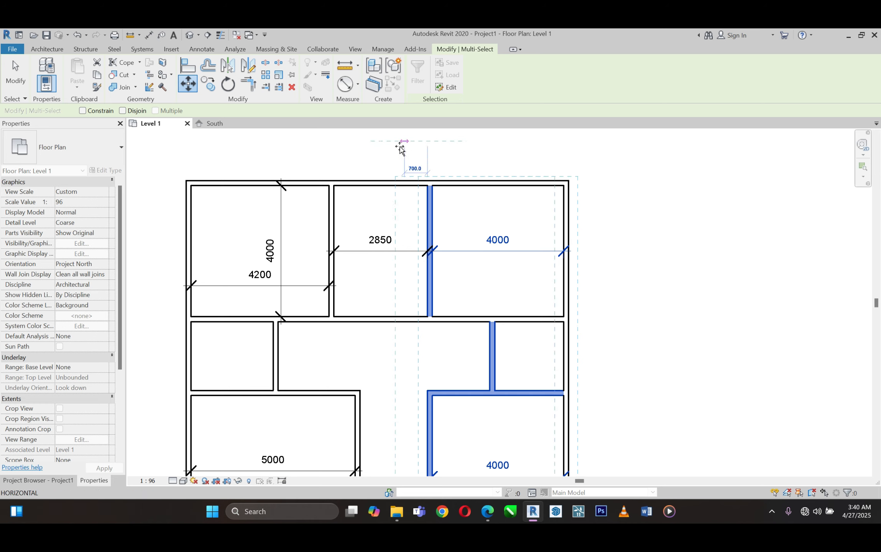
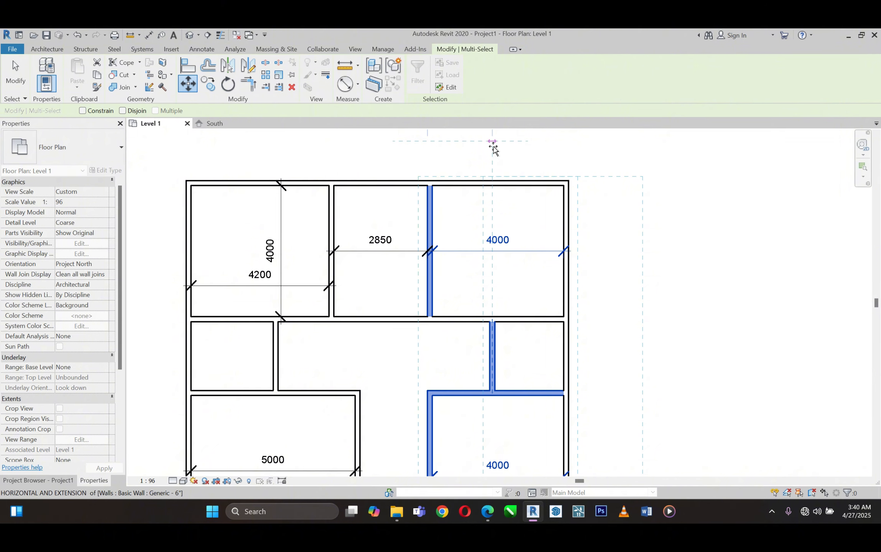
{"action": "left_click", "coordinate": [493, 149]}
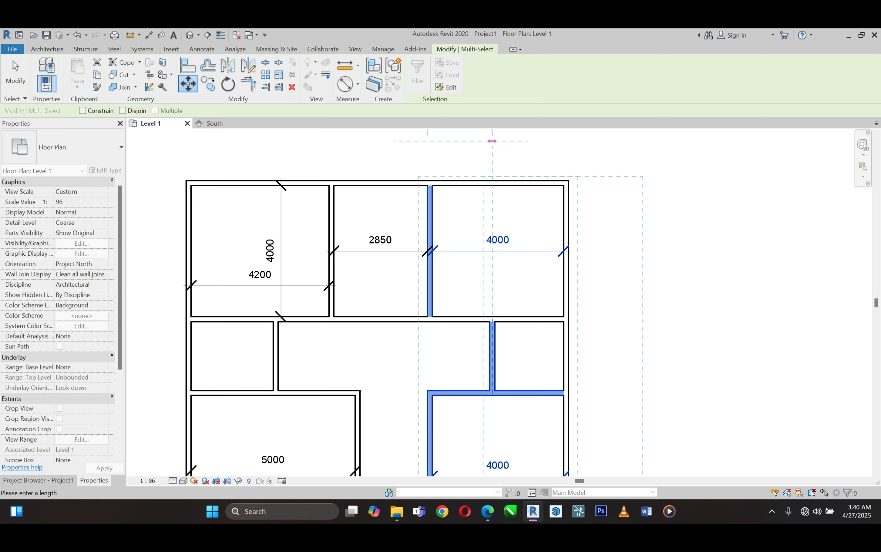
{"action": "type", "text": "150"}
{"action": "key", "text": "Return"}
{"action": "scroll", "coordinate": [435, 235], "scroll_direction": "down", "scroll_amount": 1}
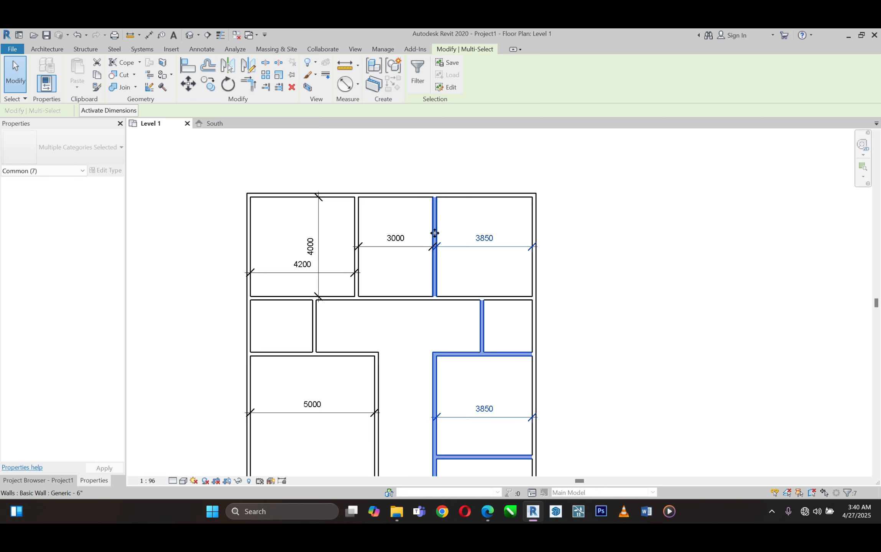
{"action": "scroll", "coordinate": [441, 149], "scroll_direction": "up", "scroll_amount": 1}
{"action": "left_click", "coordinate": [482, 160]}
- Set the clear width of the upper right room to 4000 mm by moving the right outer wall
{"action": "scroll", "coordinate": [482, 164], "scroll_direction": "down", "scroll_amount": 1}
{"action": "scroll", "coordinate": [521, 237], "scroll_direction": "up", "scroll_amount": 1}
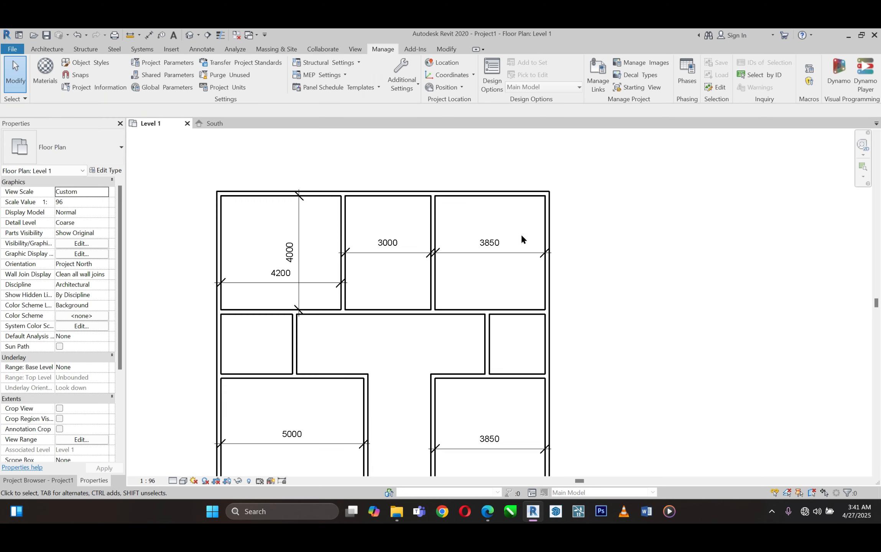
{"action": "left_click", "coordinate": [550, 224]}
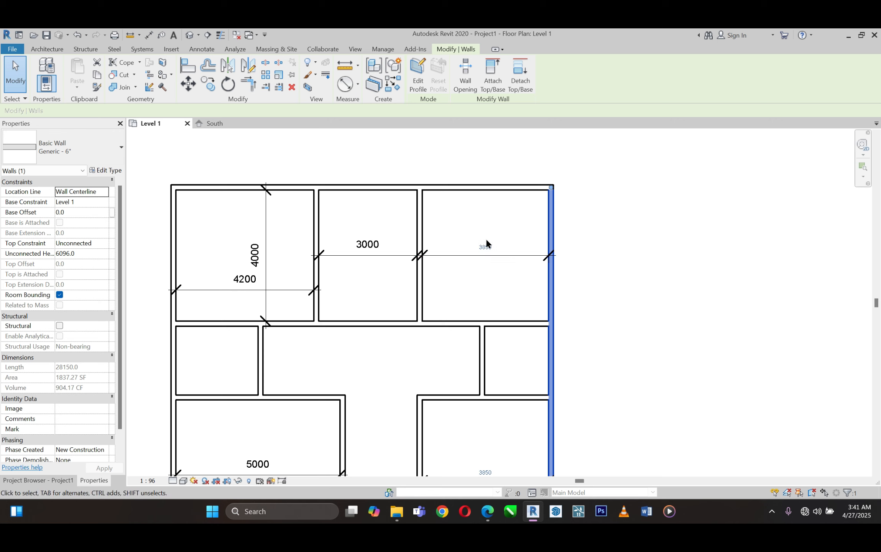
{"action": "left_click", "coordinate": [486, 240]}
{"action": "left_click", "coordinate": [551, 224]}
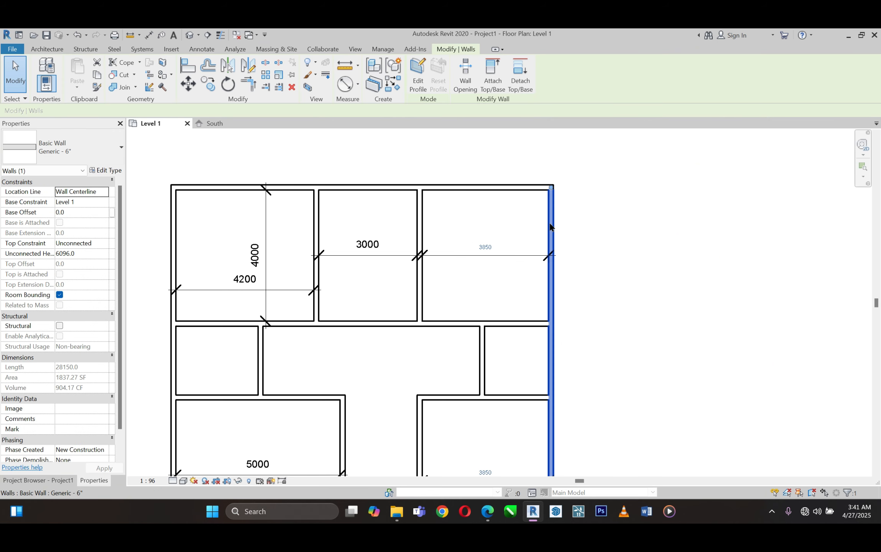
{"action": "left_click", "coordinate": [484, 241]}
{"action": "scroll", "coordinate": [496, 232], "scroll_direction": "up", "scroll_amount": 5}
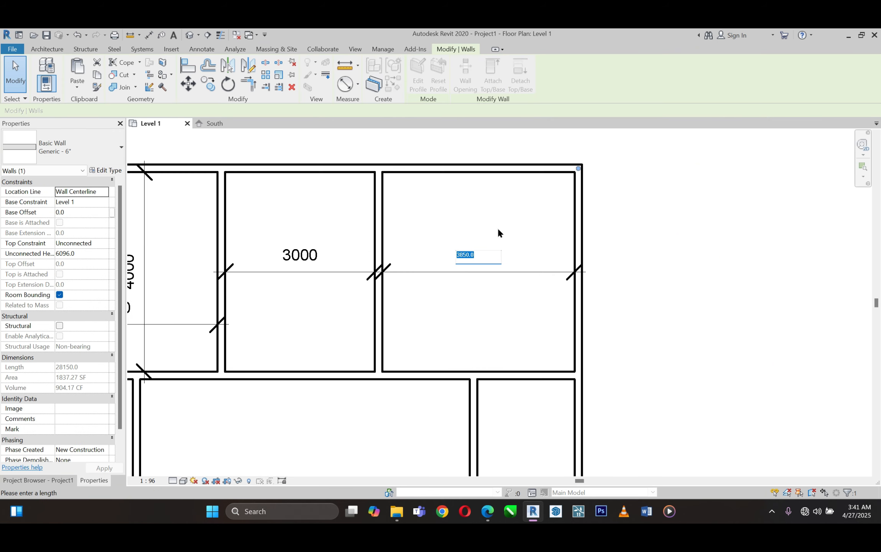
{"action": "scroll", "coordinate": [483, 245], "scroll_direction": "down", "scroll_amount": 2}
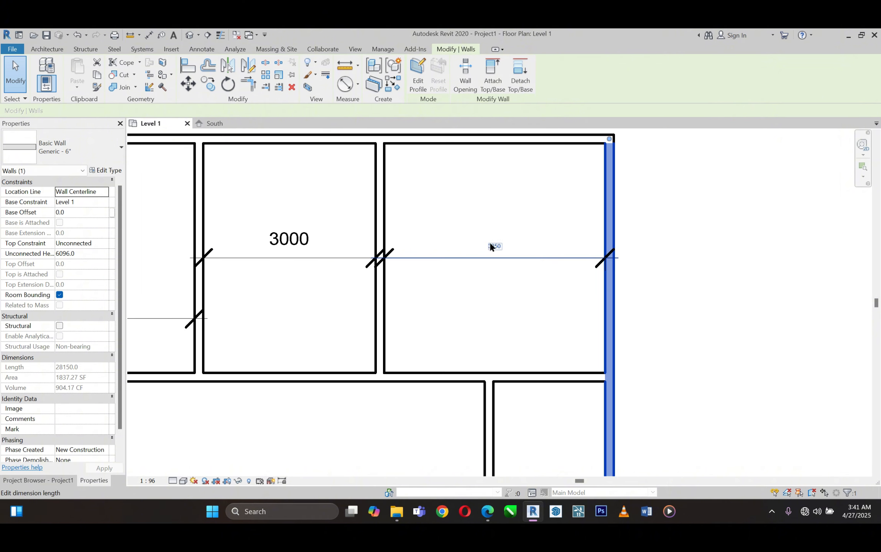
{"action": "left_click", "coordinate": [495, 241]}
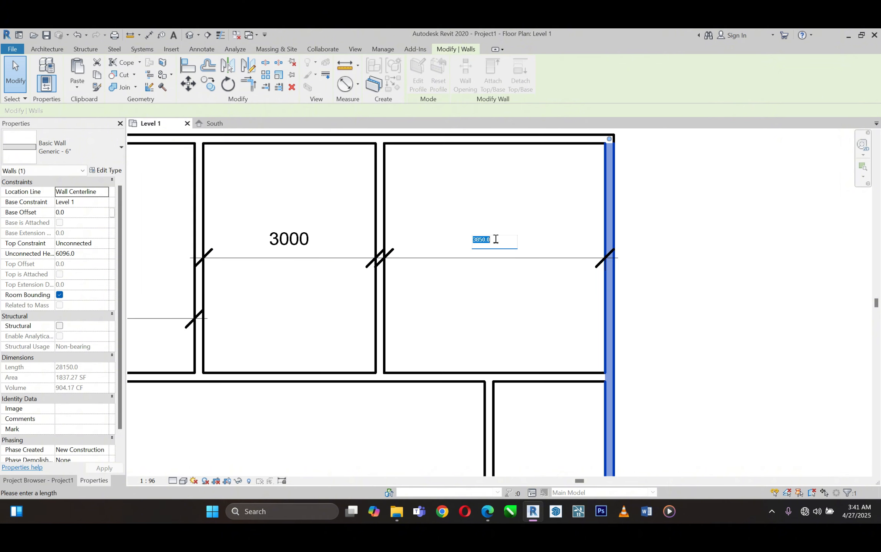
{"action": "type", "text": "4000"}
{"action": "key", "text": "Return"}
{"action": "left_click", "coordinate": [629, 203]}
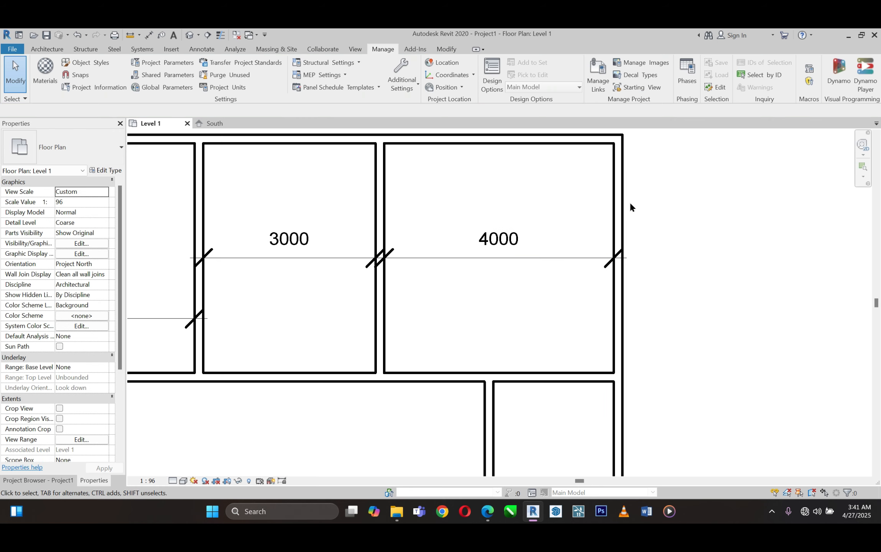
- Select the long left room's inner side wall and check the passage's clear width in its temporary dimension
{"action": "scroll", "coordinate": [496, 284], "scroll_direction": "down", "scroll_amount": 4}
{"action": "left_click", "coordinate": [507, 269]}
{"action": "left_click", "coordinate": [599, 246]}
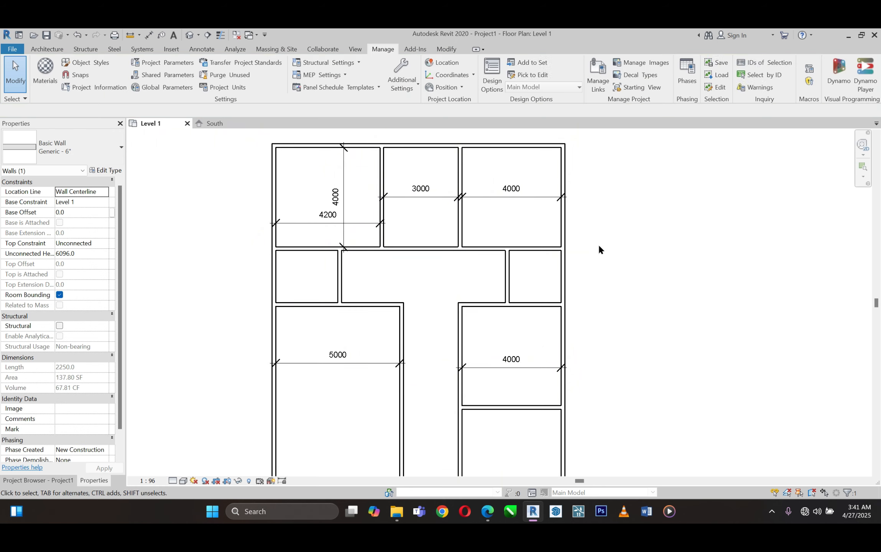
{"action": "scroll", "coordinate": [410, 210], "scroll_direction": "down", "scroll_amount": 1}
{"action": "scroll", "coordinate": [316, 191], "scroll_direction": "up", "scroll_amount": 1}
{"action": "scroll", "coordinate": [350, 246], "scroll_direction": "down", "scroll_amount": 2}
{"action": "scroll", "coordinate": [405, 354], "scroll_direction": "up", "scroll_amount": 1}
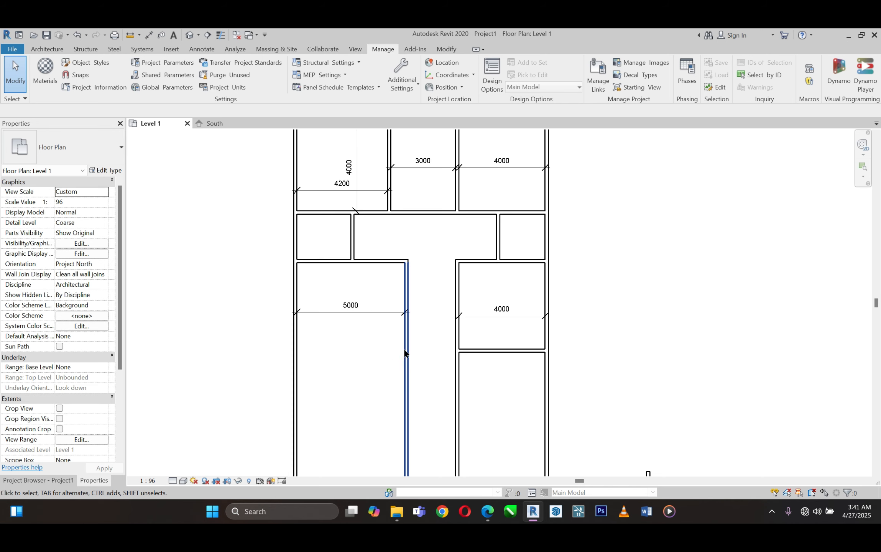
{"action": "left_click", "coordinate": [407, 342]}
{"action": "scroll", "coordinate": [386, 399], "scroll_direction": "down", "scroll_amount": 3}
{"action": "scroll", "coordinate": [423, 466], "scroll_direction": "up", "scroll_amount": 2}
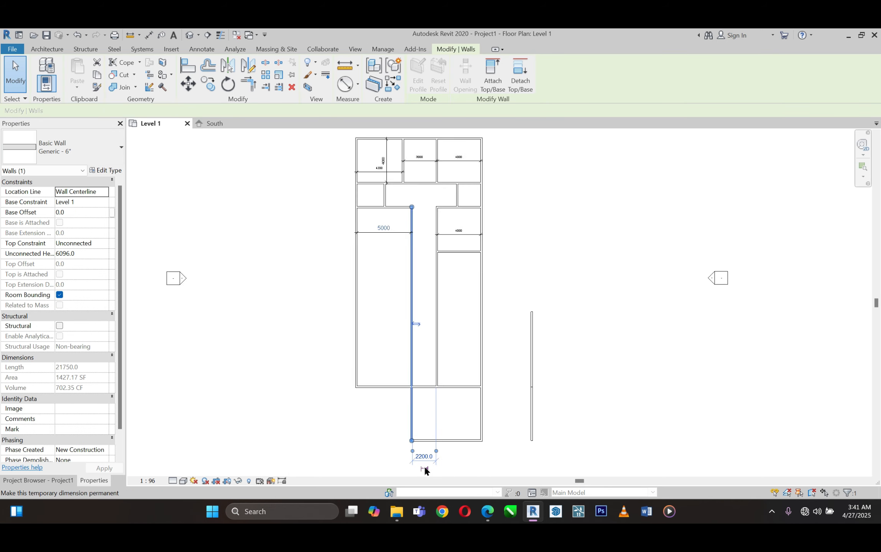
{"action": "scroll", "coordinate": [425, 470], "scroll_direction": "down", "scroll_amount": 3}
- Move the three lower horizontal walls up to shorten the long rooms, then raise the bottom wall to about 3350 mm below the wall above it
{"action": "left_click_drag", "start_coordinate": [267, 314], "coordinate": [471, 441]}
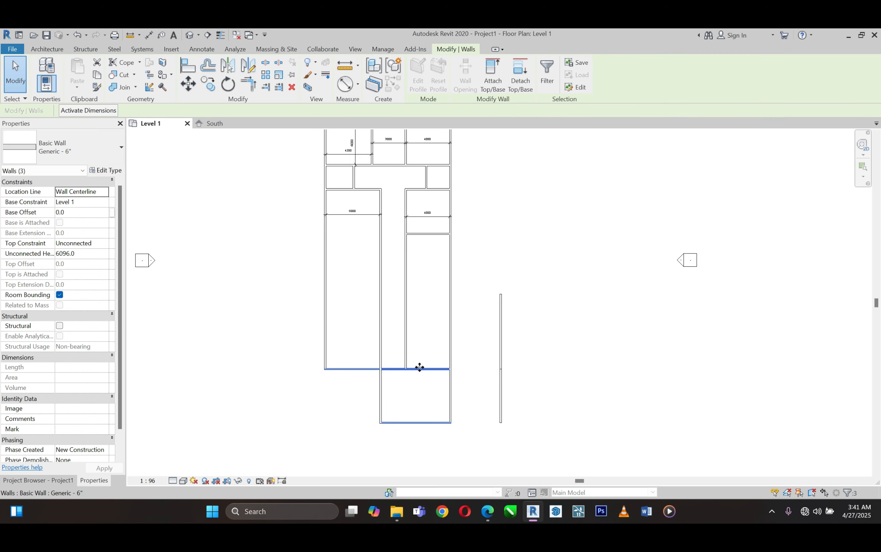
{"action": "left_click_drag", "start_coordinate": [430, 292], "coordinate": [411, 256]}
{"action": "scroll", "coordinate": [356, 215], "scroll_direction": "up", "scroll_amount": 2}
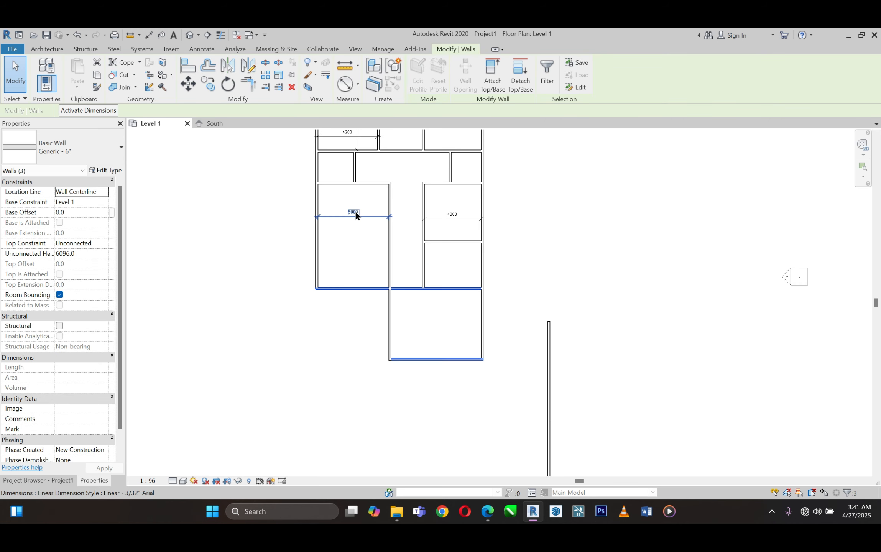
{"action": "left_click", "coordinate": [477, 370]}
{"action": "left_click_drag", "start_coordinate": [455, 407], "coordinate": [454, 378]}
{"action": "scroll", "coordinate": [452, 268], "scroll_direction": "up", "scroll_amount": 2}
{"action": "left_click", "coordinate": [645, 333]}
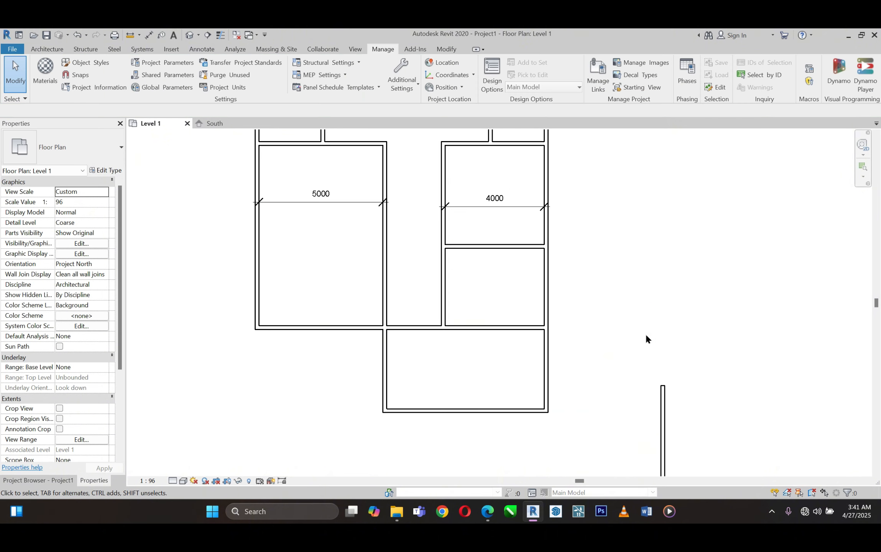
- Move the loose vertical wall into the lower room as a partition and shorten it to end at the bottom wall
{"action": "left_click_drag", "start_coordinate": [667, 416], "coordinate": [493, 353]}
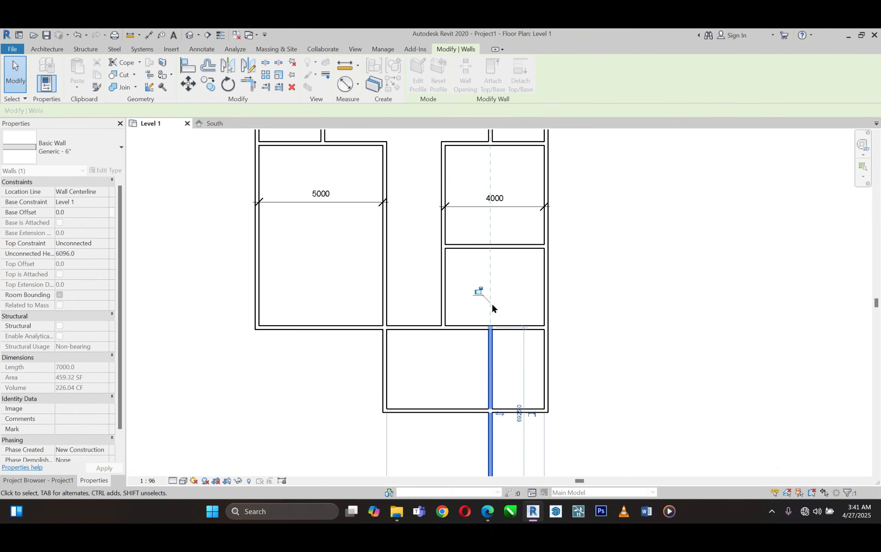
{"action": "scroll", "coordinate": [492, 305], "scroll_direction": "down", "scroll_amount": 2}
{"action": "left_click_drag", "start_coordinate": [491, 416], "coordinate": [491, 365]}
{"action": "scroll", "coordinate": [469, 285], "scroll_direction": "up", "scroll_amount": 2}
{"action": "scroll", "coordinate": [502, 334], "scroll_direction": "down", "scroll_amount": 1}
{"action": "scroll", "coordinate": [458, 321], "scroll_direction": "up", "scroll_amount": 1}
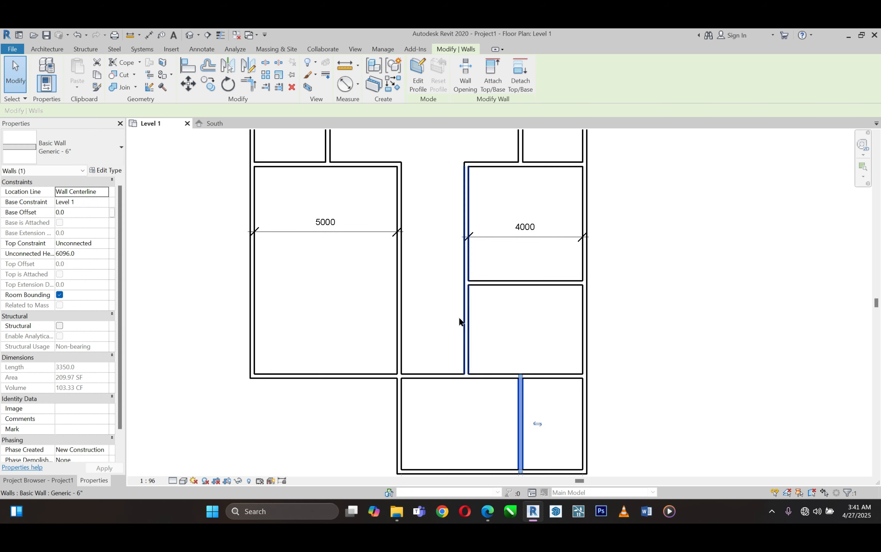
{"action": "left_click", "coordinate": [466, 318]}
{"action": "left_click", "coordinate": [506, 301]}
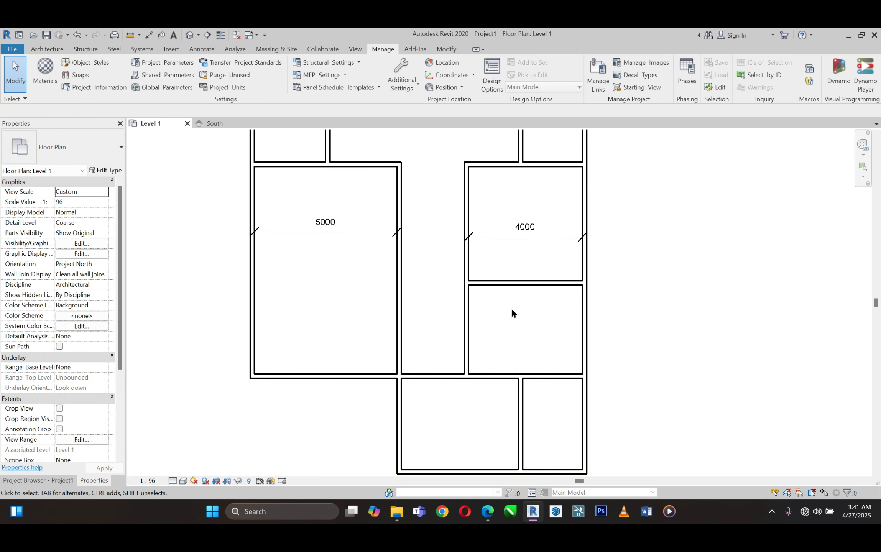
- Set the clear distance between the lower room's partition and the right outer wall to 1500 mm
{"action": "left_click", "coordinate": [521, 396]}
{"action": "scroll", "coordinate": [522, 397], "scroll_direction": "down", "scroll_amount": 3}
{"action": "left_click", "coordinate": [515, 430]}
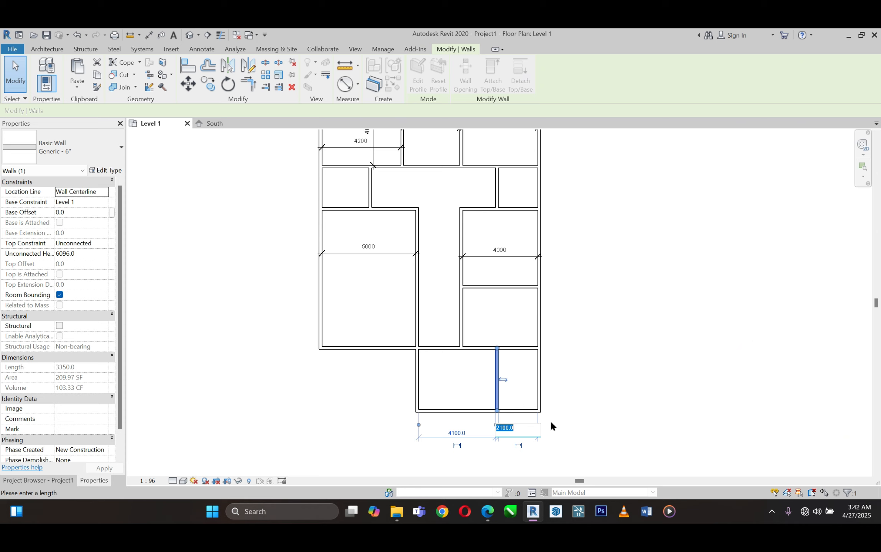
{"action": "type", "text": "150"}
{"action": "key", "text": "Return"}
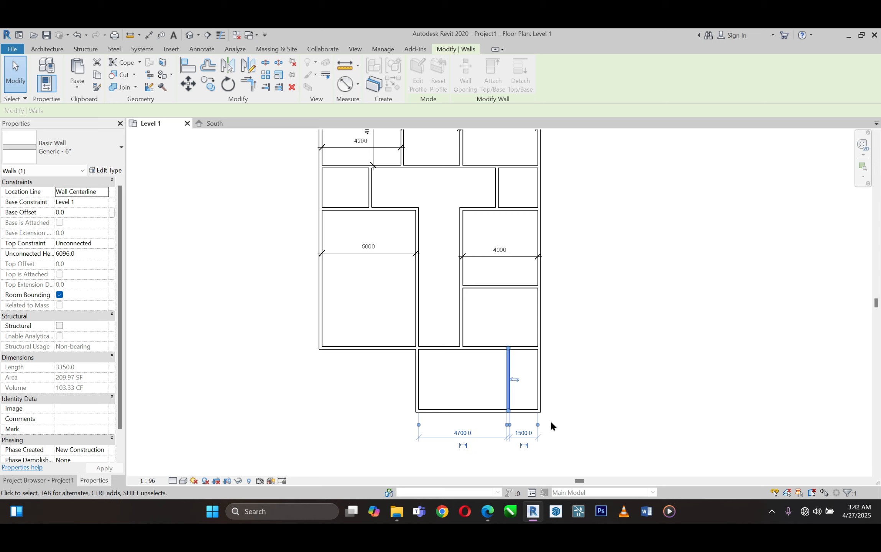
- Extend the partition's upper end through the room above to meet that room's upper wall
{"action": "scroll", "coordinate": [472, 325], "scroll_direction": "up", "scroll_amount": 2}
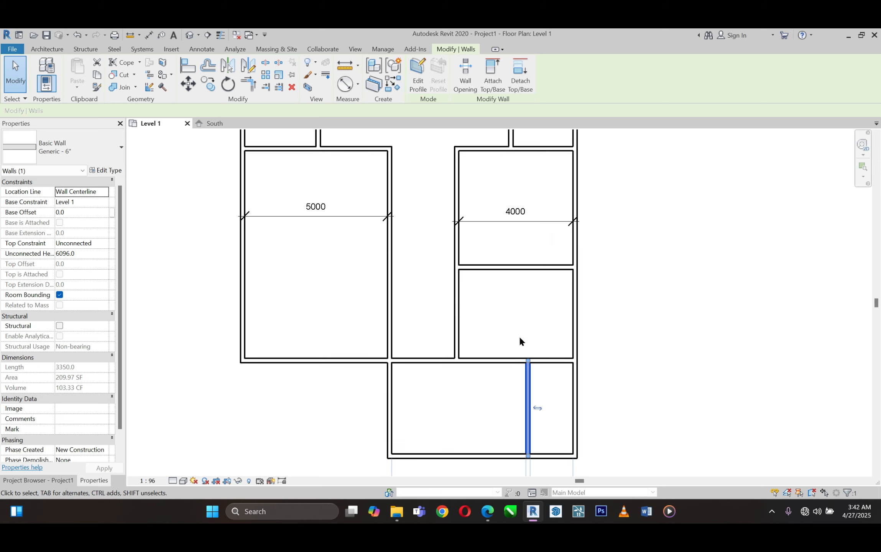
{"action": "scroll", "coordinate": [516, 334], "scroll_direction": "down", "scroll_amount": 1}
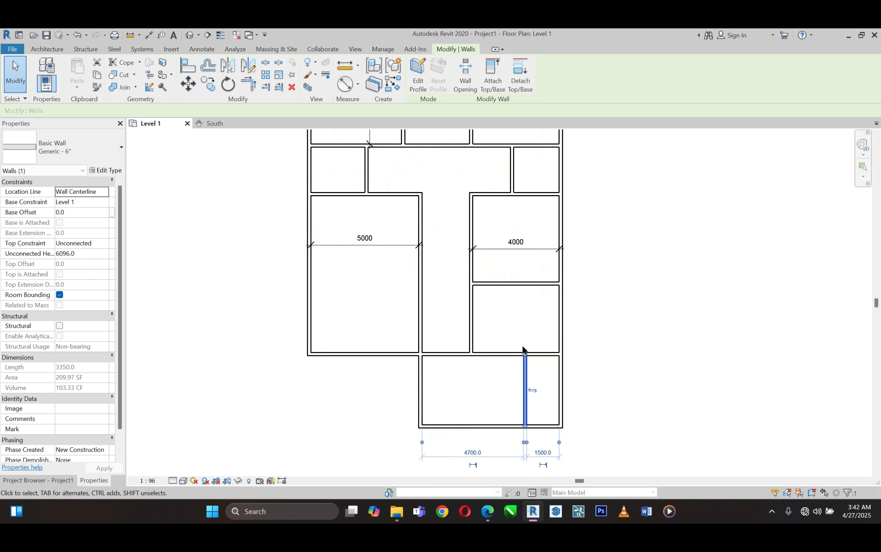
{"action": "left_click_drag", "start_coordinate": [525, 355], "coordinate": [526, 285]}
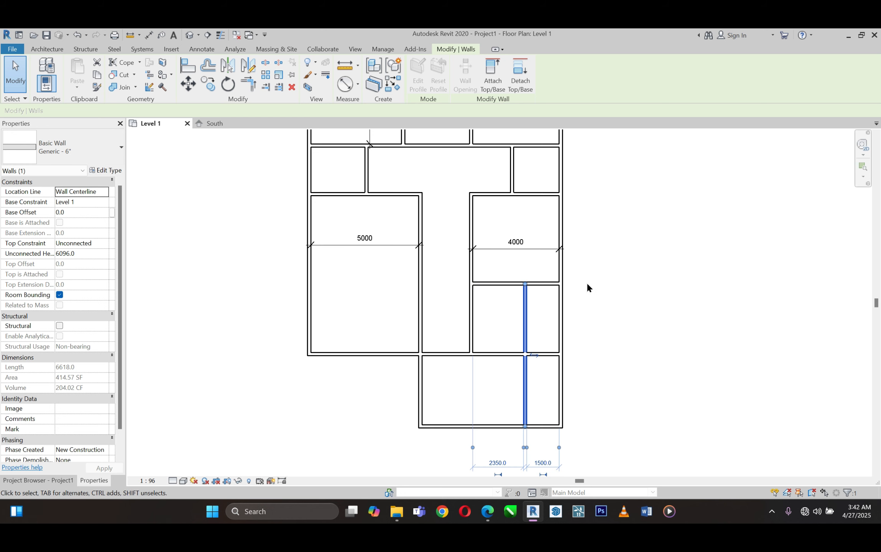
{"action": "left_click", "coordinate": [614, 286]}
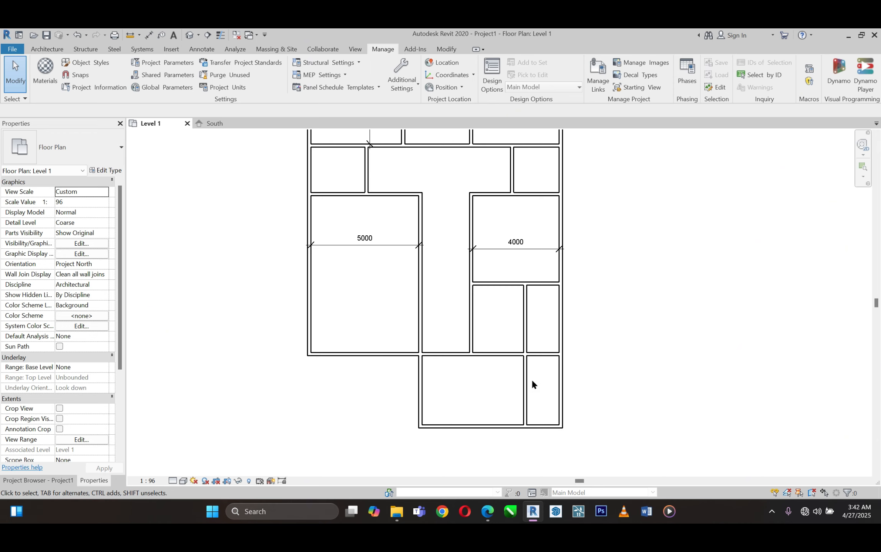
- Place an aligned dimension between the inner wall faces across the room between the passage wall and the extended partition
{"action": "left_click", "coordinate": [472, 294]}
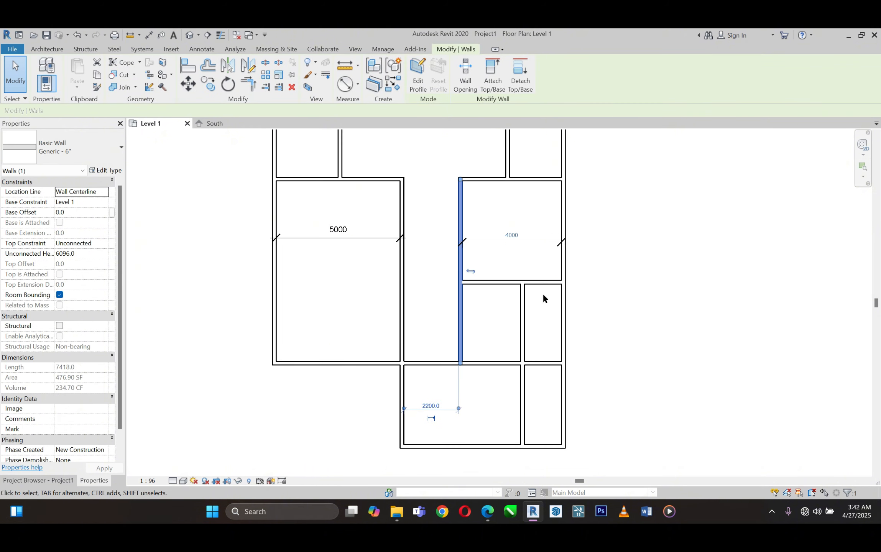
{"action": "scroll", "coordinate": [543, 295], "scroll_direction": "up", "scroll_amount": 1}
{"action": "left_click", "coordinate": [149, 34]}
{"action": "scroll", "coordinate": [517, 307], "scroll_direction": "up", "scroll_amount": 2}
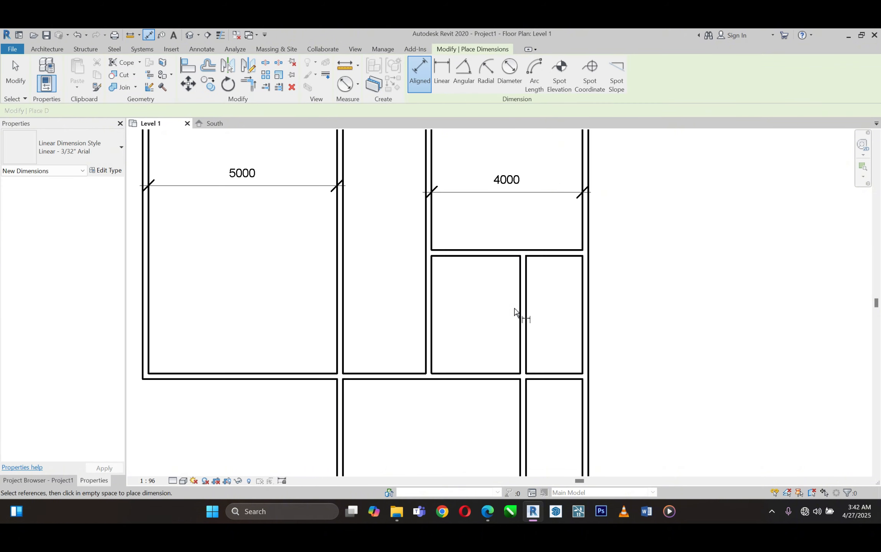
{"action": "left_click", "coordinate": [520, 305]}
{"action": "left_click", "coordinate": [432, 310]}
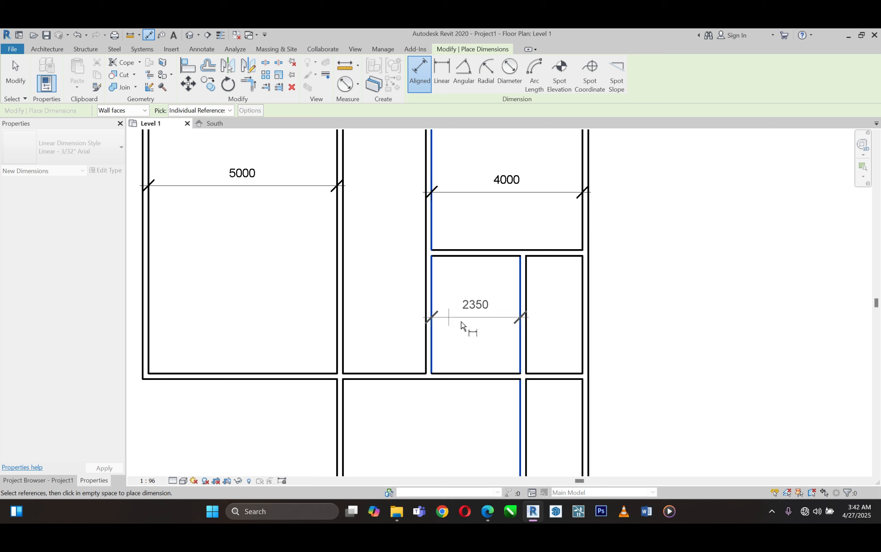
{"action": "left_click", "coordinate": [475, 324]}
{"action": "right_click", "coordinate": [690, 253]}
{"action": "right_click", "coordinate": [719, 263]}
{"action": "left_click", "coordinate": [740, 271]}
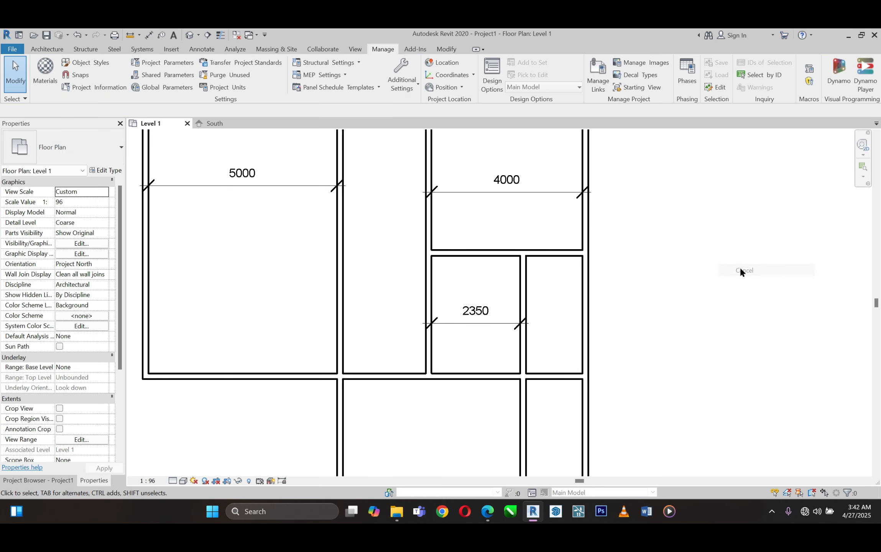
- Move the passage wall so the clear width between it and the extended partition is 3000 mm
{"action": "left_click", "coordinate": [428, 276]}
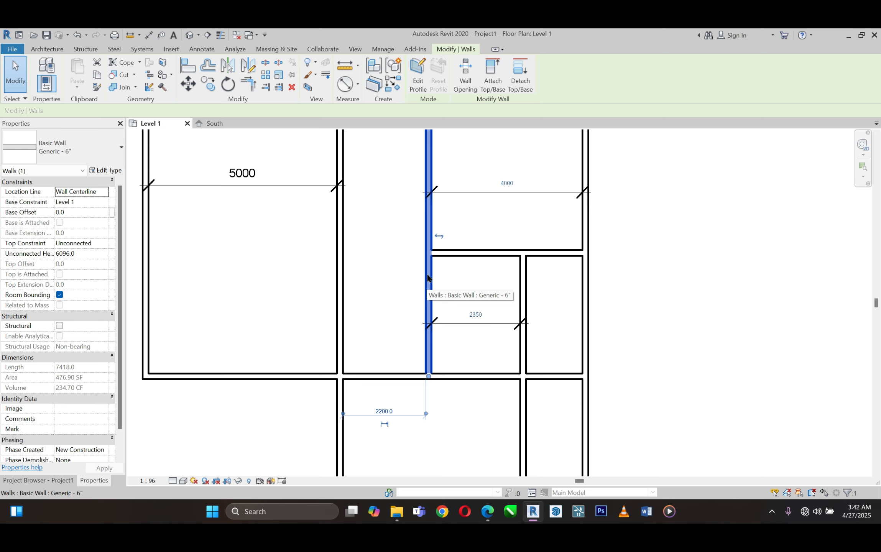
{"action": "left_click", "coordinate": [475, 315]}
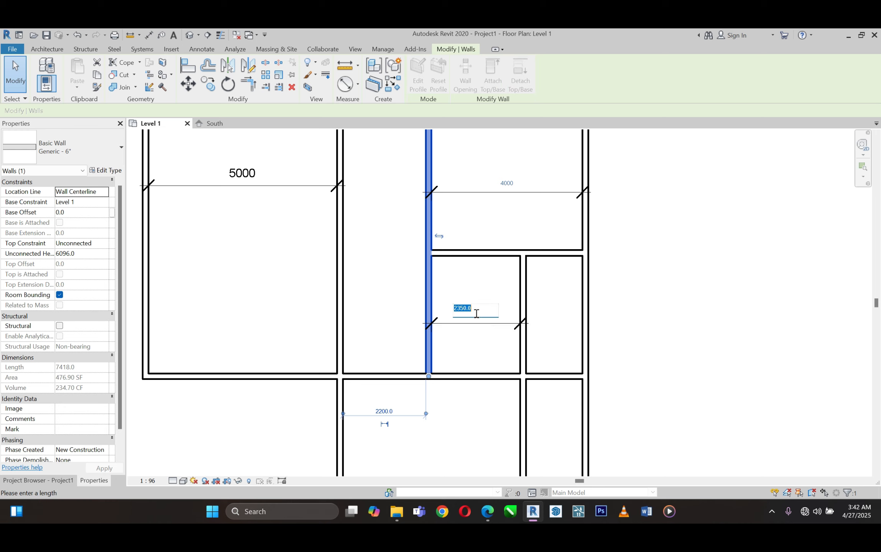
{"action": "type", "text": "4"}
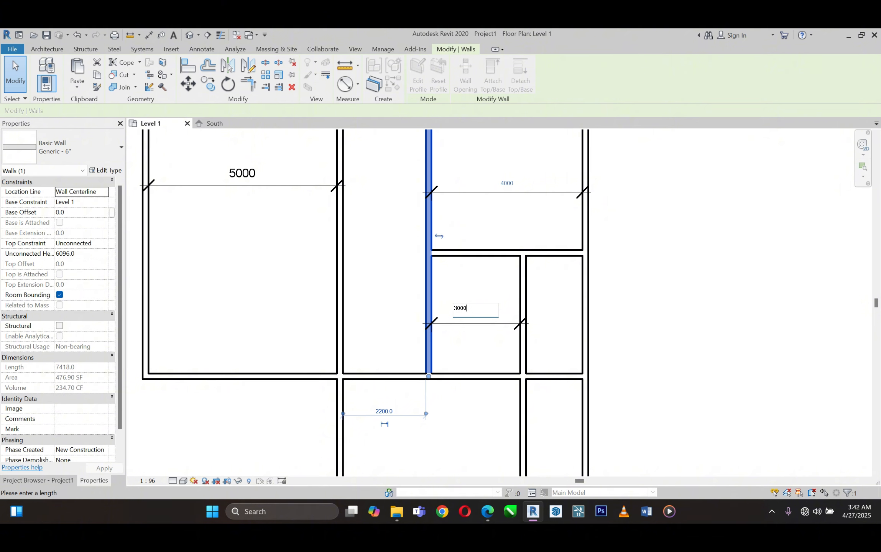
{"action": "key", "text": "Return"}
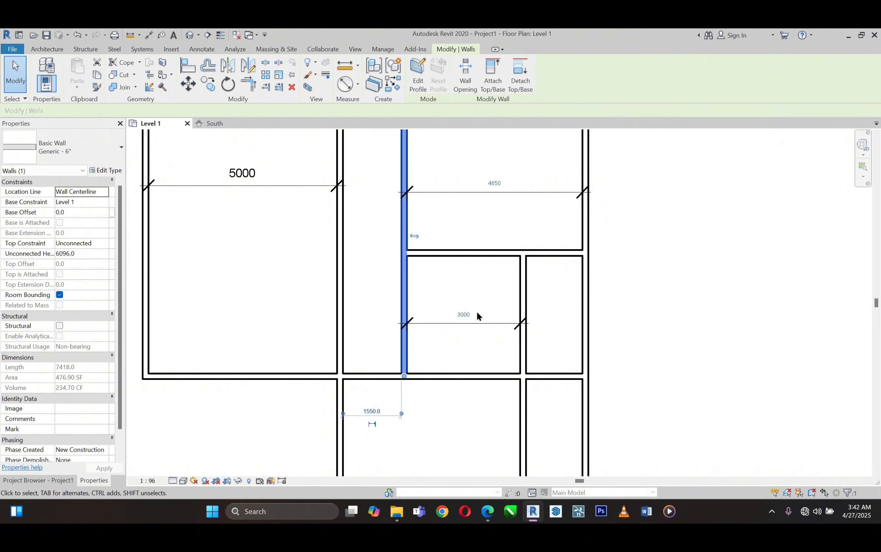
{"action": "scroll", "coordinate": [476, 311], "scroll_direction": "down", "scroll_amount": 3}
{"action": "left_click", "coordinate": [524, 224]}
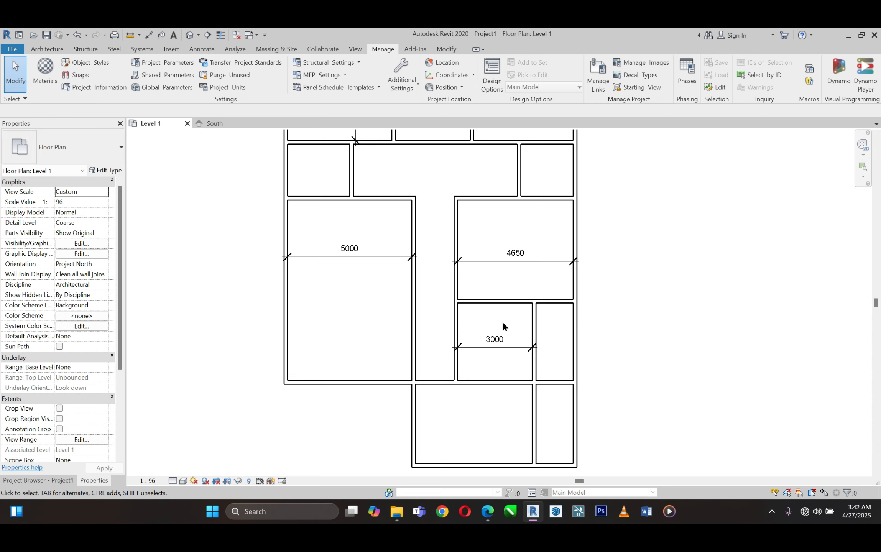
- Select the horizontal wall separating the 3000 mm wide room from the lower room
{"action": "left_click", "coordinate": [485, 382]}
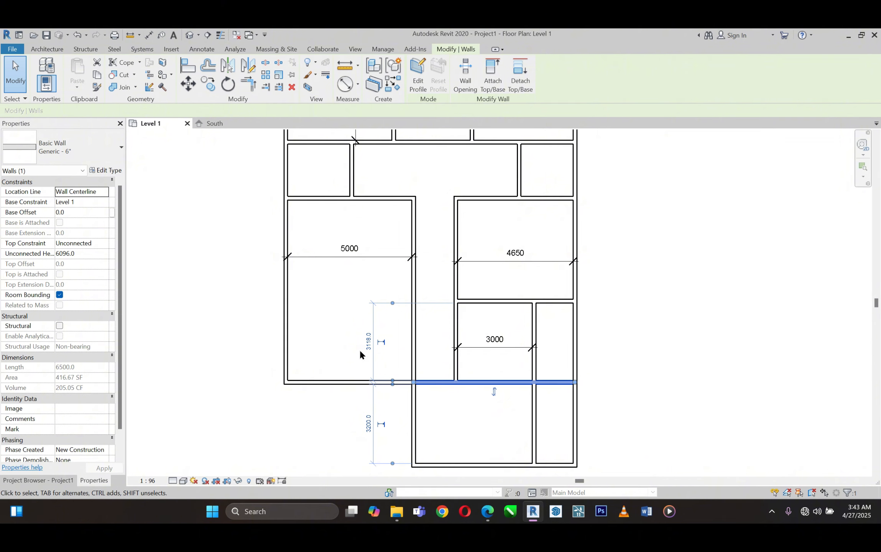
- Set the clear distance from the selected horizontal wall to the wall above it to 2700 mm
{"action": "left_click", "coordinate": [368, 341]}
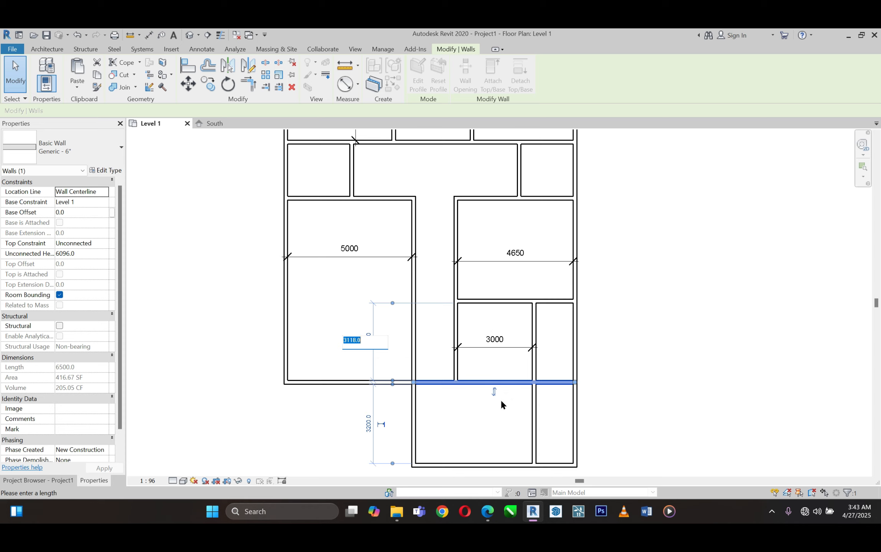
{"action": "type", "text": "2700"}
{"action": "key", "text": "Return"}
{"action": "left_click", "coordinate": [521, 386]}
- Delete the wall closing the lower end of the 5000 mm room and extend the neighbouring horizontal wall to the left exterior wall
{"action": "scroll", "coordinate": [354, 360], "scroll_direction": "up", "scroll_amount": 3}
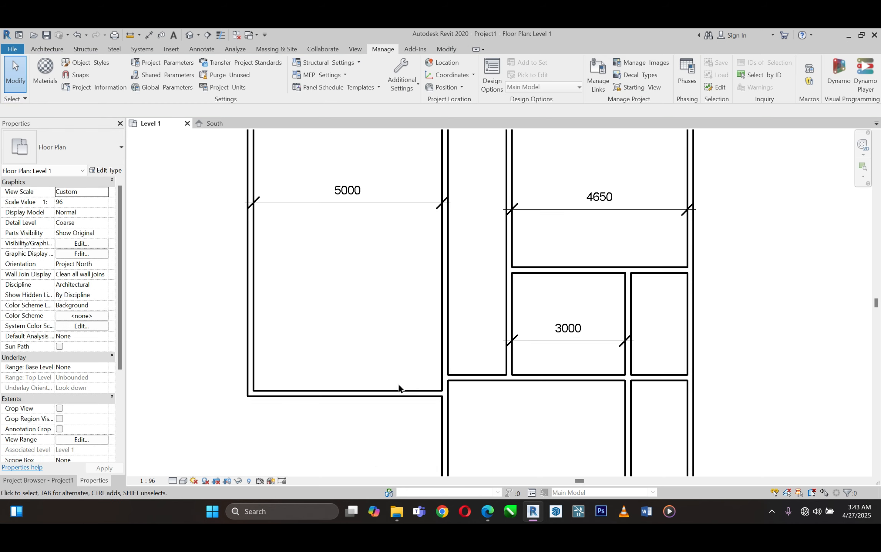
{"action": "left_click", "coordinate": [404, 392]}
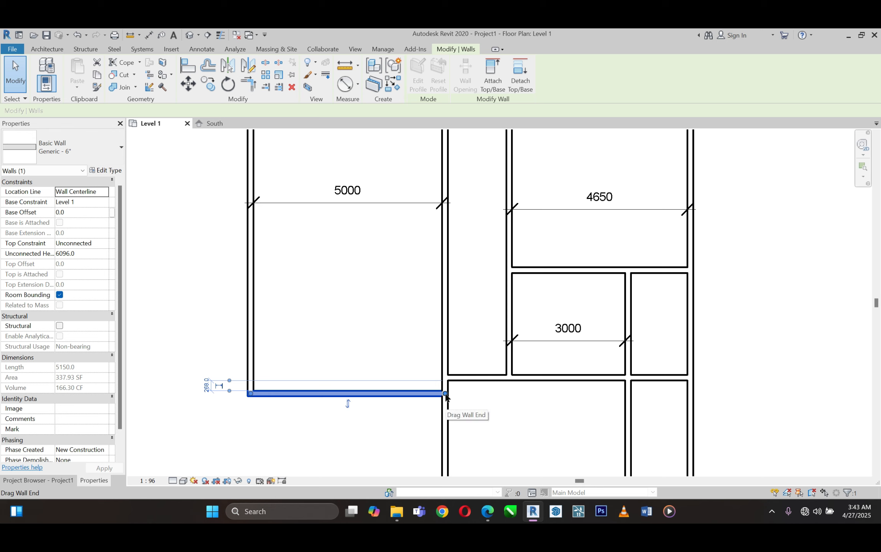
{"action": "left_click", "coordinate": [291, 88]}
{"action": "left_click", "coordinate": [456, 379]}
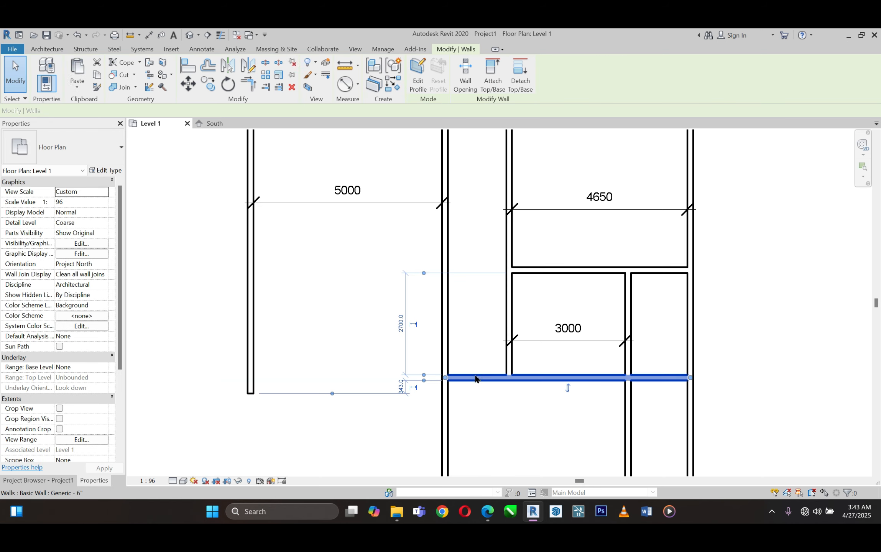
{"action": "left_click_drag", "start_coordinate": [446, 377], "coordinate": [251, 378]}
{"action": "left_click", "coordinate": [248, 340]}
{"action": "scroll", "coordinate": [298, 333], "scroll_direction": "down", "scroll_amount": 3}
{"action": "left_click", "coordinate": [328, 305]}
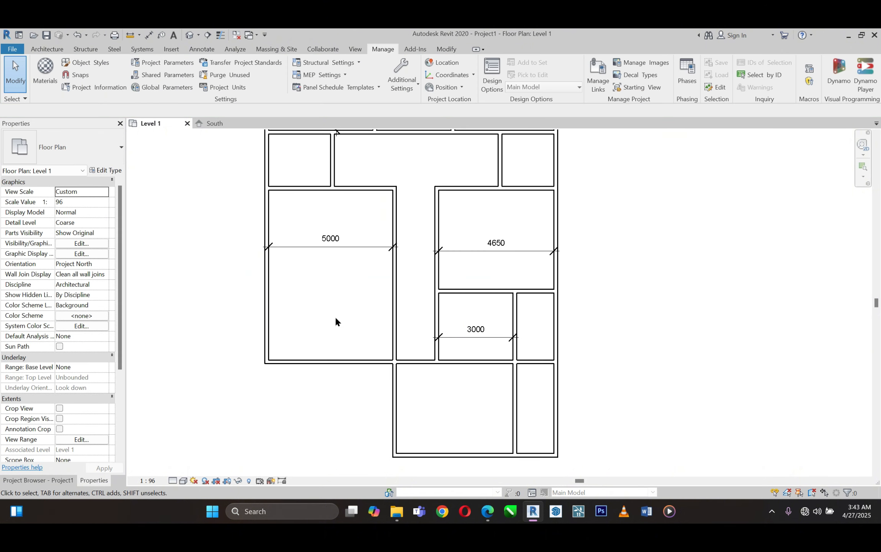
- Set the clear distance between the lowest exterior wall and the horizontal wall above it to 1800 mm
{"action": "scroll", "coordinate": [346, 332], "scroll_direction": "down", "scroll_amount": 1}
{"action": "scroll", "coordinate": [463, 434], "scroll_direction": "up", "scroll_amount": 2}
{"action": "left_click", "coordinate": [463, 447]}
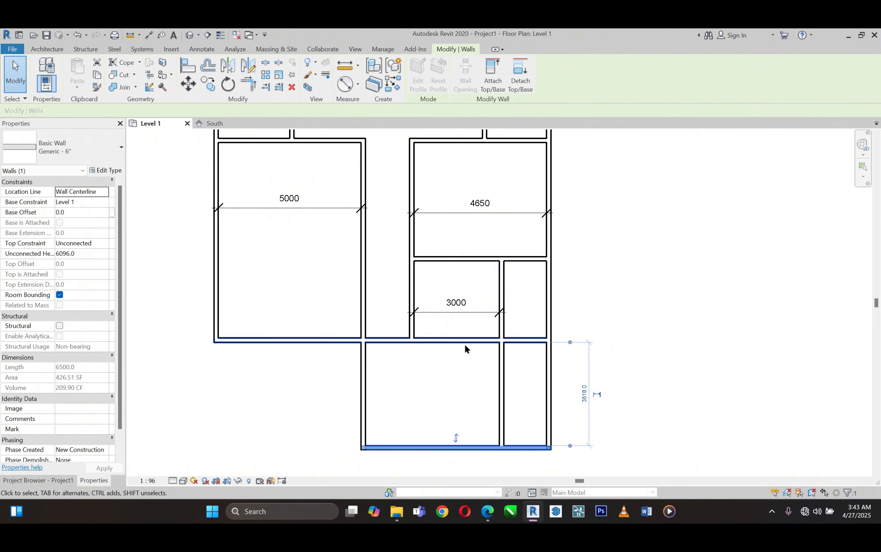
{"action": "left_click", "coordinate": [584, 393]}
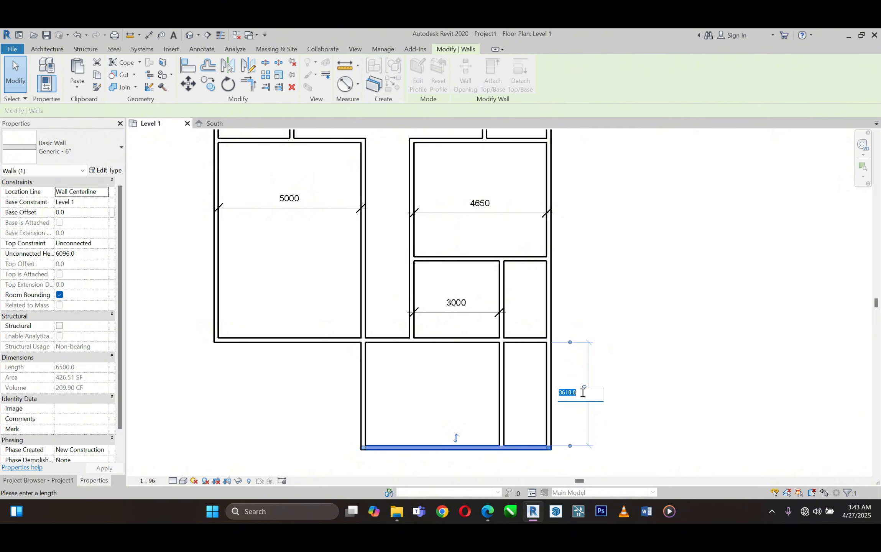
{"action": "type", "text": "1800"}
{"action": "key", "text": "Return"}
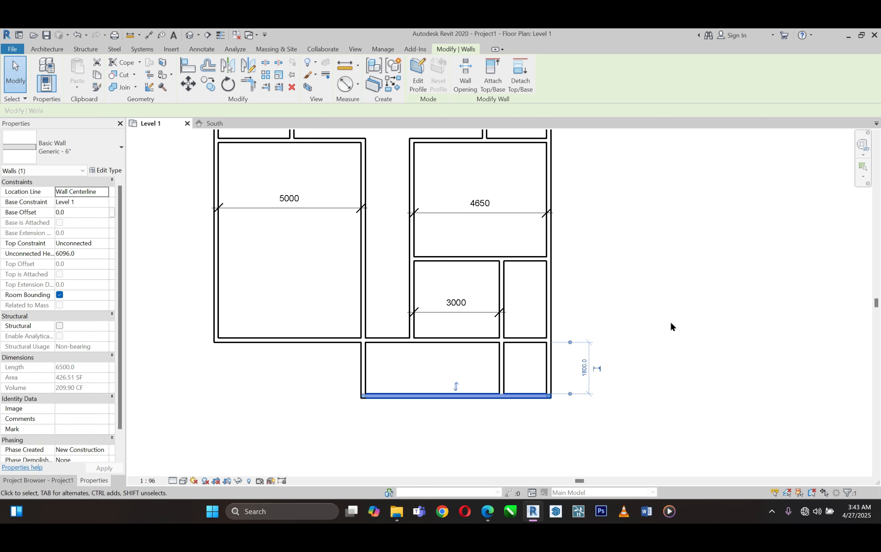
{"action": "left_click", "coordinate": [670, 322]}
- Add an aligned dimension across the width of the small room in the plan's lower-right corner
{"action": "scroll", "coordinate": [507, 444], "scroll_direction": "down", "scroll_amount": 4}
{"action": "scroll", "coordinate": [467, 405], "scroll_direction": "up", "scroll_amount": 2}
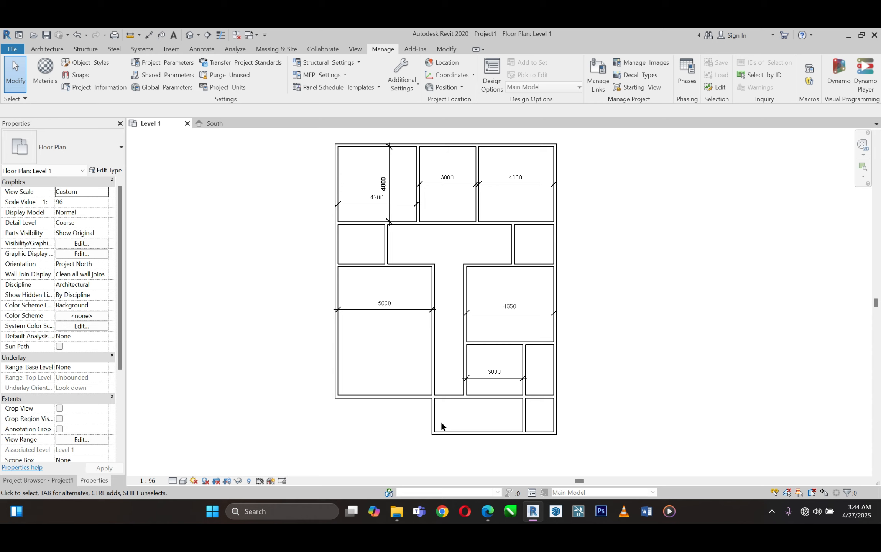
{"action": "left_click", "coordinate": [150, 35]}
{"action": "scroll", "coordinate": [550, 448], "scroll_direction": "up", "scroll_amount": 5}
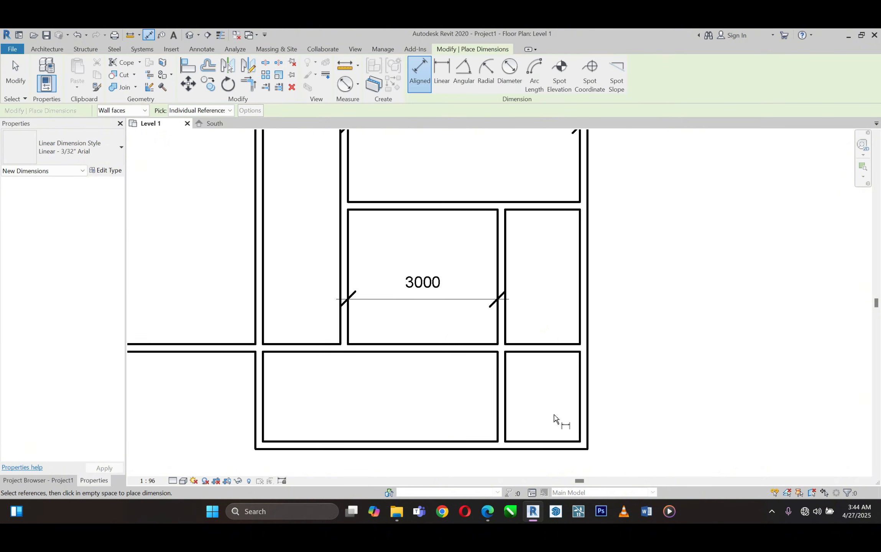
{"action": "left_click", "coordinate": [506, 385]}
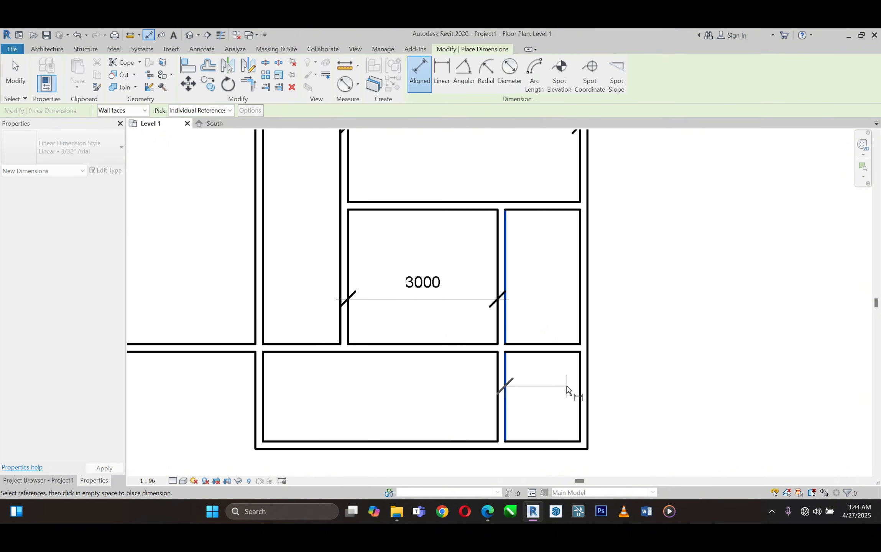
{"action": "left_click", "coordinate": [579, 374]}
{"action": "left_click", "coordinate": [563, 399]}
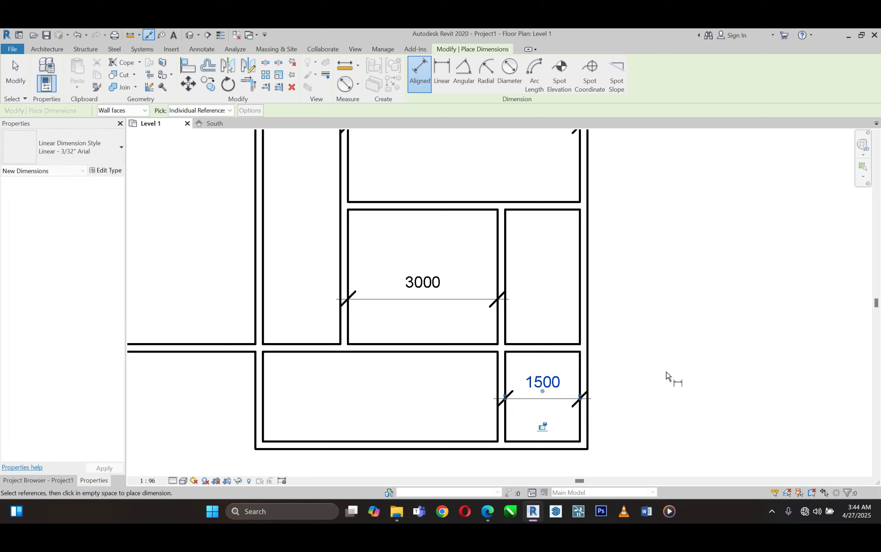
- Add a vertical aligned dimension between the upper and lower walls of the 3000 mm wide room in the lower part of the plan
{"action": "scroll", "coordinate": [668, 375], "scroll_direction": "down", "scroll_amount": 2}
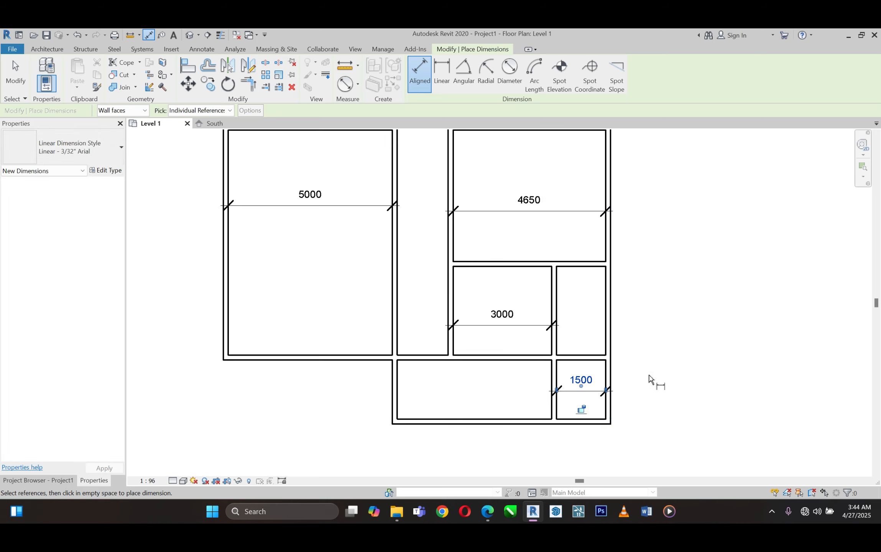
{"action": "scroll", "coordinate": [570, 299], "scroll_direction": "up", "scroll_amount": 1}
{"action": "scroll", "coordinate": [587, 330], "scroll_direction": "down", "scroll_amount": 1}
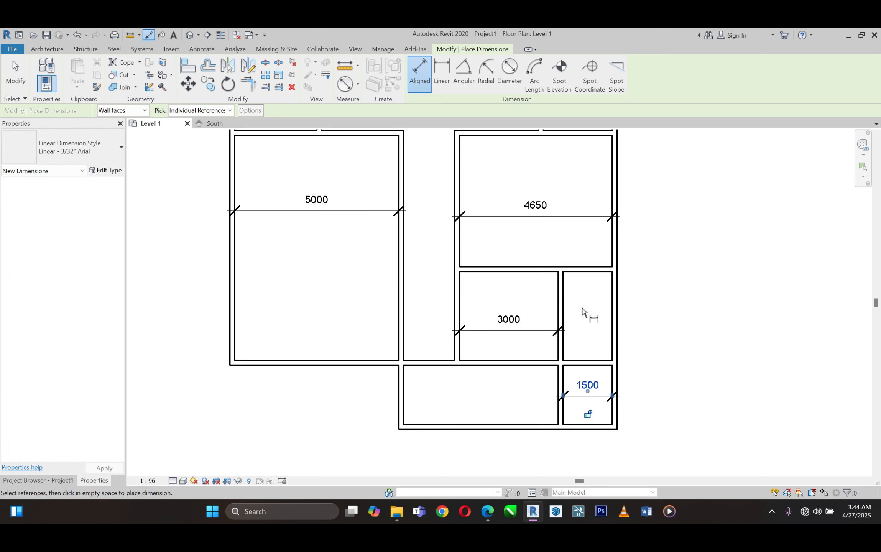
{"action": "left_click", "coordinate": [482, 274]}
{"action": "scroll", "coordinate": [482, 345], "scroll_direction": "up", "scroll_amount": 1}
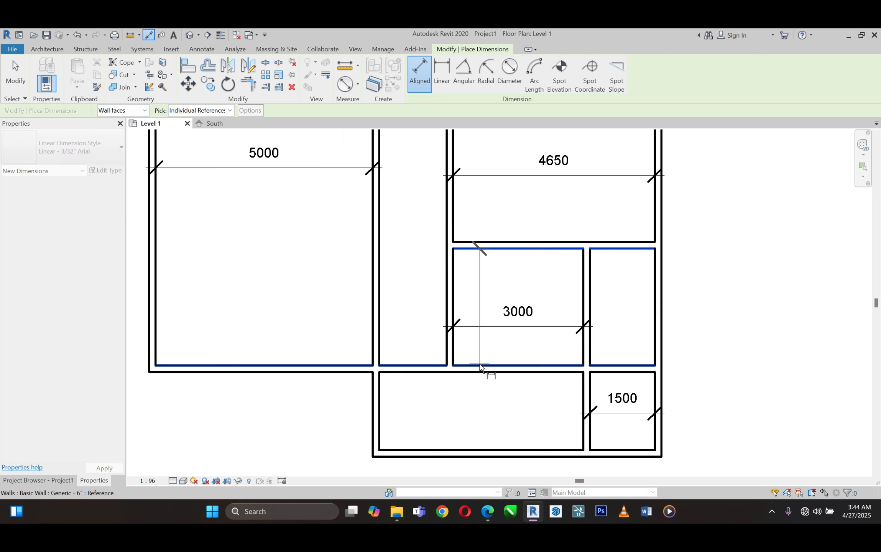
{"action": "left_click", "coordinate": [480, 366]}
{"action": "left_click", "coordinate": [493, 337]}
{"action": "scroll", "coordinate": [441, 402], "scroll_direction": "down", "scroll_amount": 1}
- Add a vertical aligned dimension between the upper and lower inner faces of the 4650 mm wide room
{"action": "scroll", "coordinate": [441, 402], "scroll_direction": "down", "scroll_amount": 1}
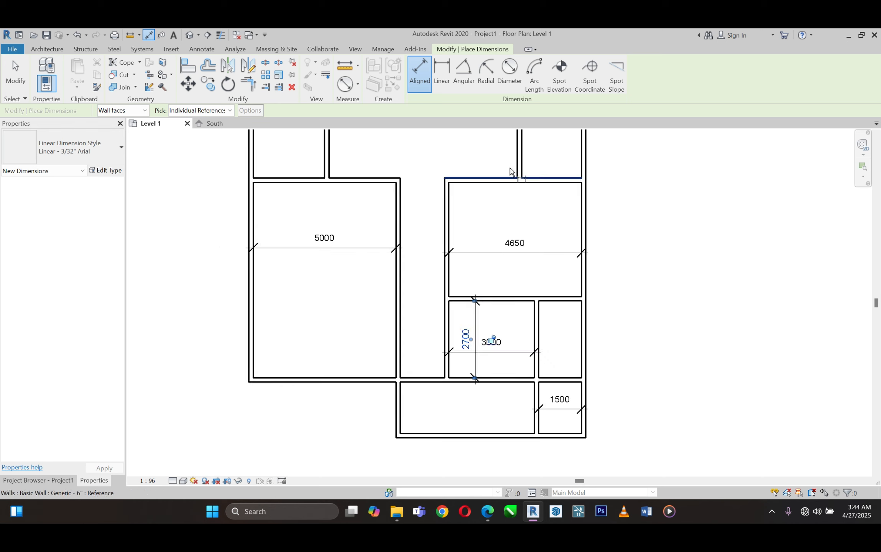
{"action": "scroll", "coordinate": [507, 191], "scroll_direction": "up", "scroll_amount": 3}
{"action": "left_click", "coordinate": [492, 214]}
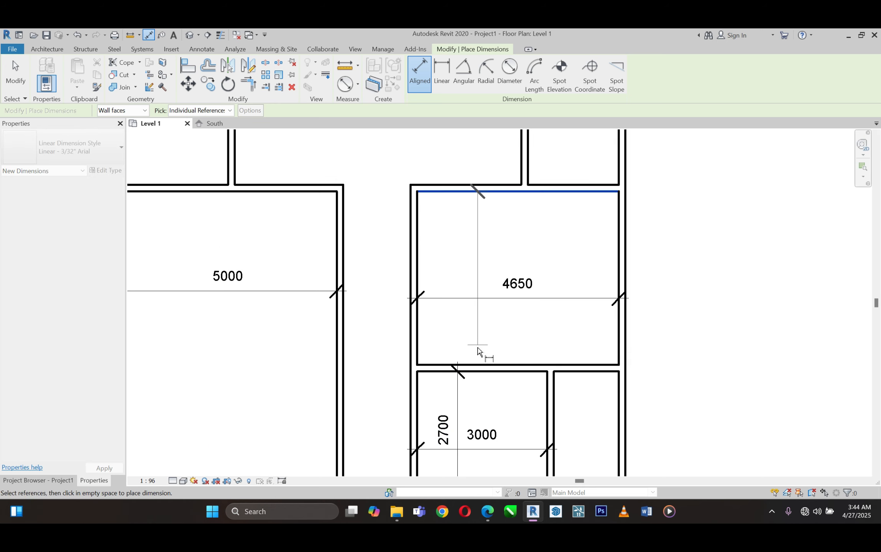
{"action": "left_click", "coordinate": [459, 366]}
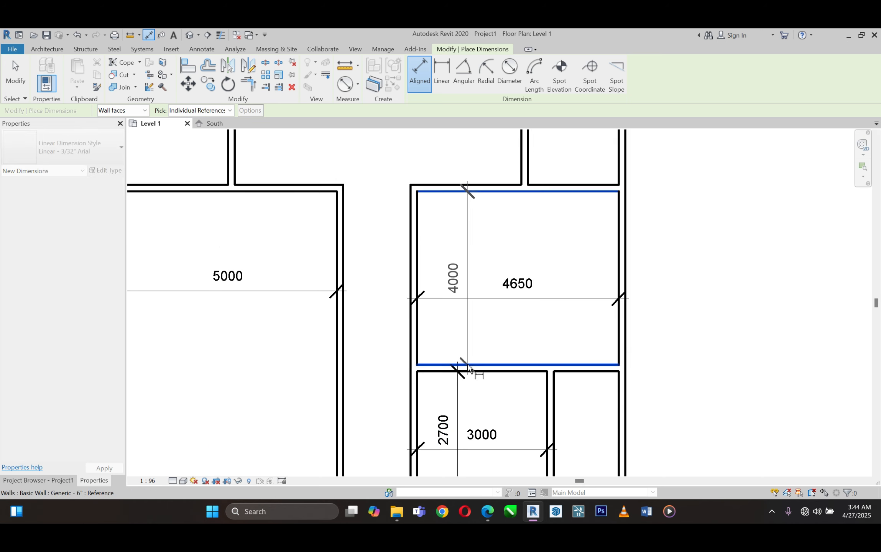
{"action": "left_click", "coordinate": [458, 335]}
- Dimension the vertical clear distance of the small room on the right, directly above the 4650 mm wide room
{"action": "scroll", "coordinate": [476, 345], "scroll_direction": "down", "scroll_amount": 4}
{"action": "scroll", "coordinate": [469, 173], "scroll_direction": "up", "scroll_amount": 4}
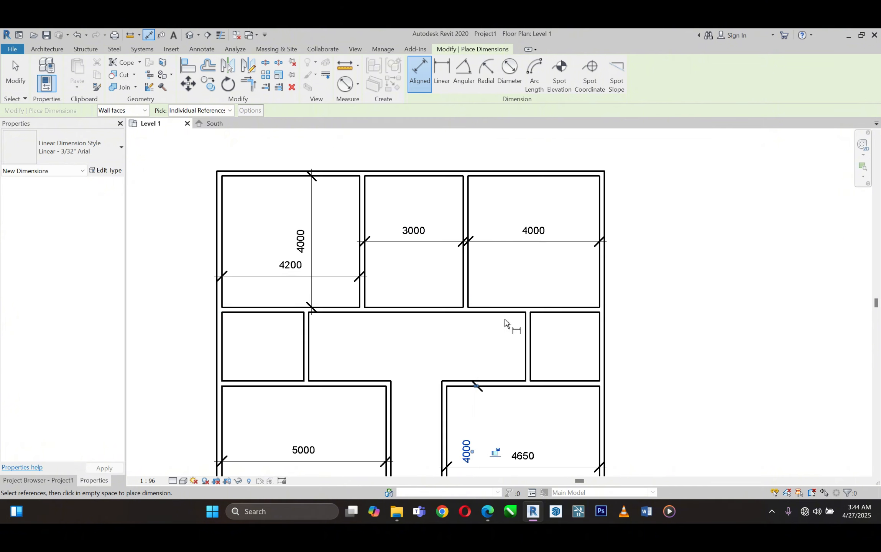
{"action": "scroll", "coordinate": [507, 325], "scroll_direction": "up", "scroll_amount": 1}
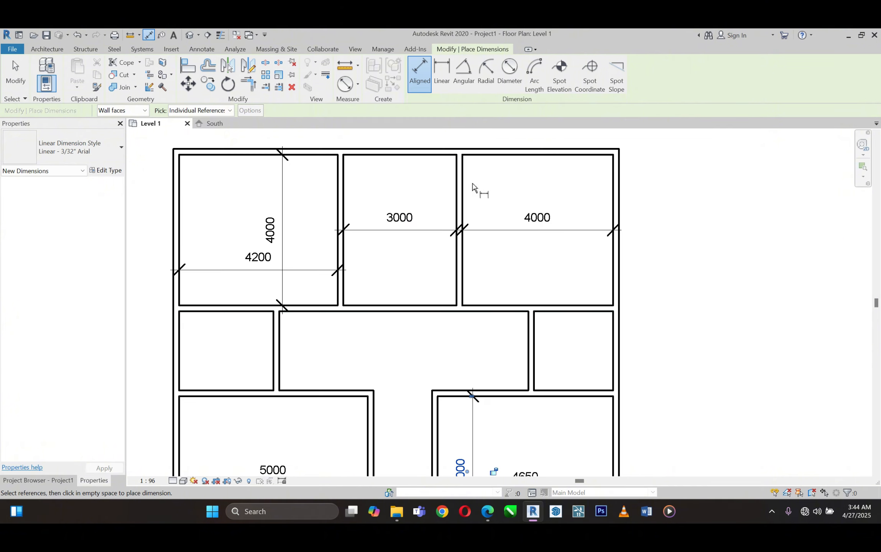
{"action": "left_click", "coordinate": [559, 392]}
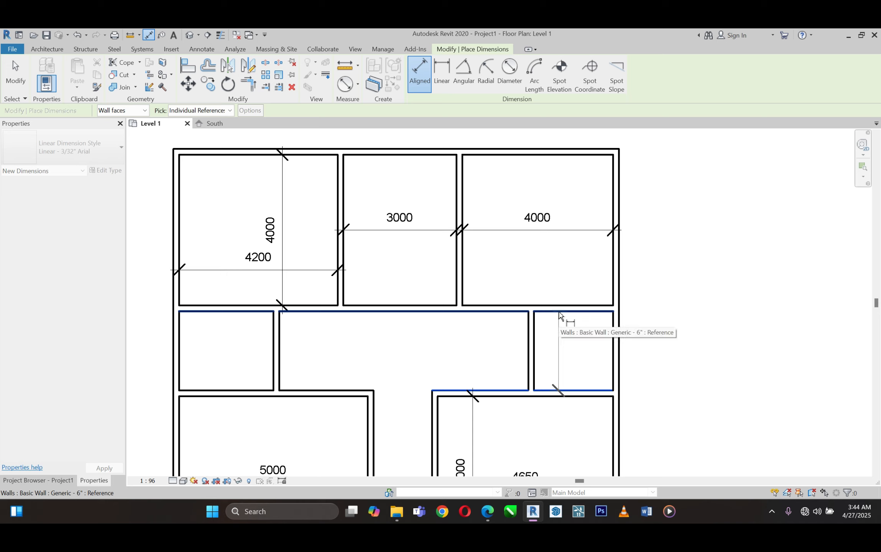
{"action": "left_click", "coordinate": [559, 311]}
{"action": "left_click", "coordinate": [572, 338]}
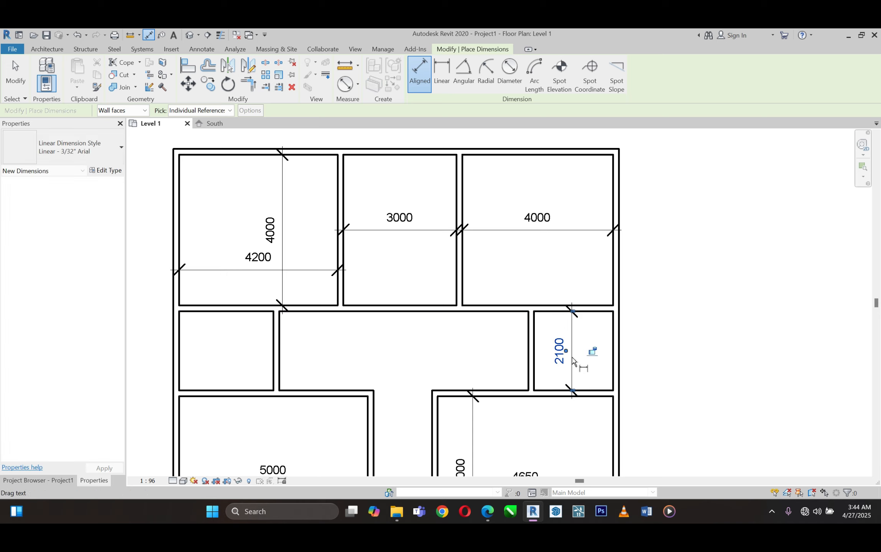
- Add a vertical aligned dimension between the inner wall faces of the plan's upper-right room
{"action": "left_click", "coordinate": [567, 306]}
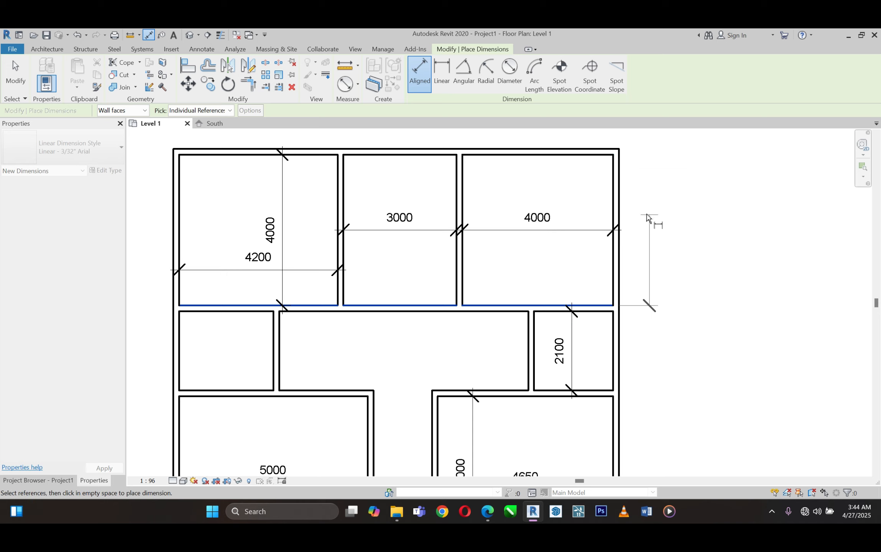
{"action": "left_click", "coordinate": [570, 157]}
{"action": "left_click", "coordinate": [570, 272]}
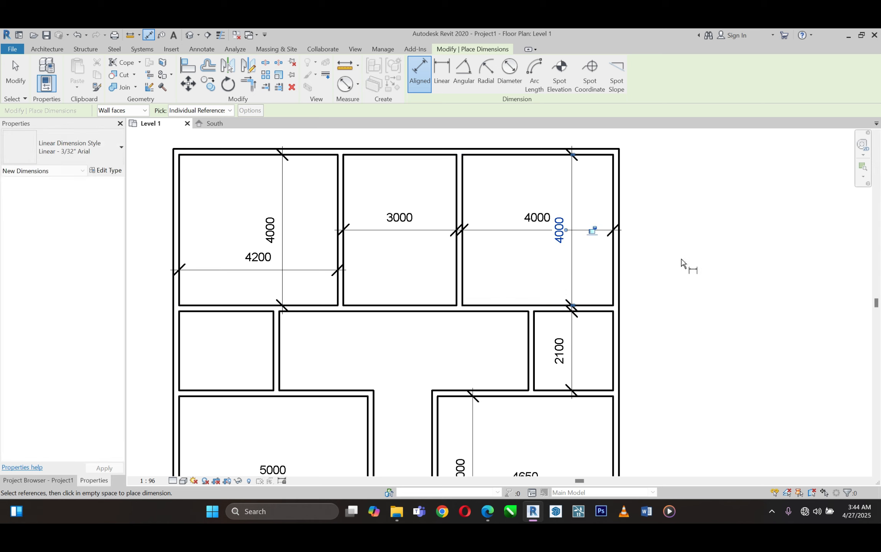
- Add a vertical aligned dimension inside the 5000 mm wide room, between its upper and lower walls, and end the dimension command
{"action": "scroll", "coordinate": [713, 230], "scroll_direction": "down", "scroll_amount": 2}
{"action": "scroll", "coordinate": [509, 211], "scroll_direction": "up", "scroll_amount": 1}
{"action": "scroll", "coordinate": [510, 207], "scroll_direction": "up", "scroll_amount": 1}
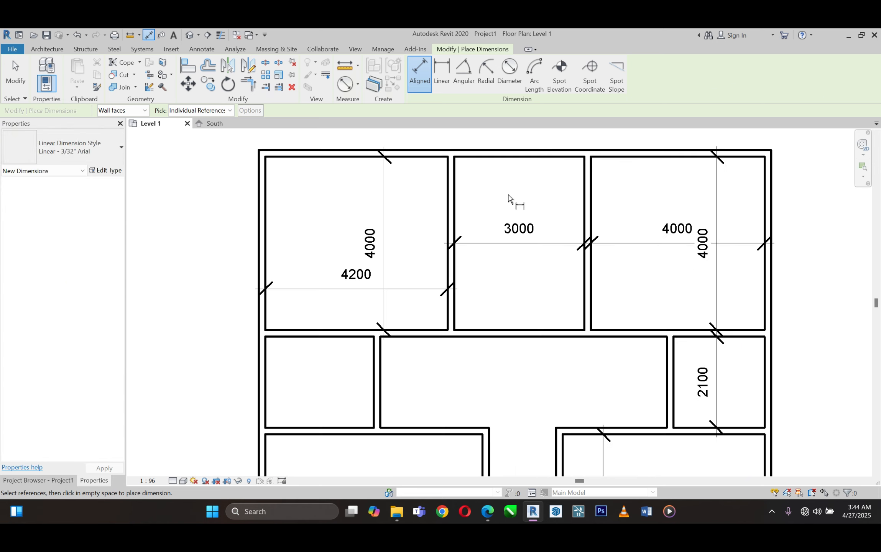
{"action": "scroll", "coordinate": [512, 198], "scroll_direction": "down", "scroll_amount": 2}
{"action": "scroll", "coordinate": [334, 315], "scroll_direction": "up", "scroll_amount": 2}
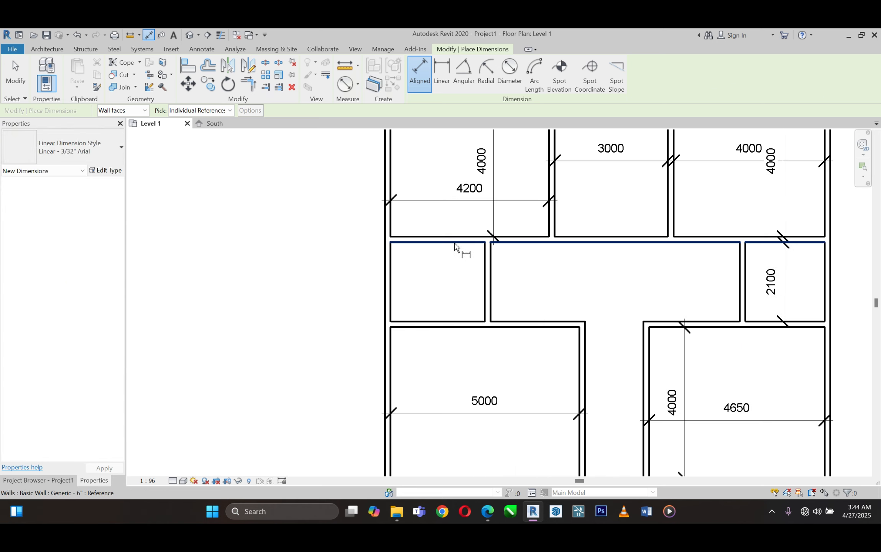
{"action": "scroll", "coordinate": [457, 249], "scroll_direction": "down", "scroll_amount": 2}
{"action": "scroll", "coordinate": [486, 371], "scroll_direction": "up", "scroll_amount": 1}
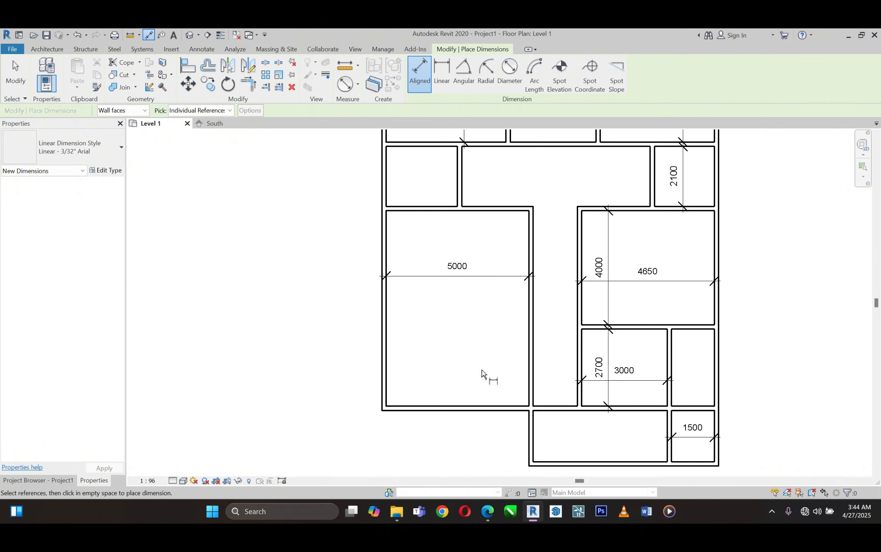
{"action": "left_click", "coordinate": [483, 215]}
{"action": "left_click", "coordinate": [485, 407]}
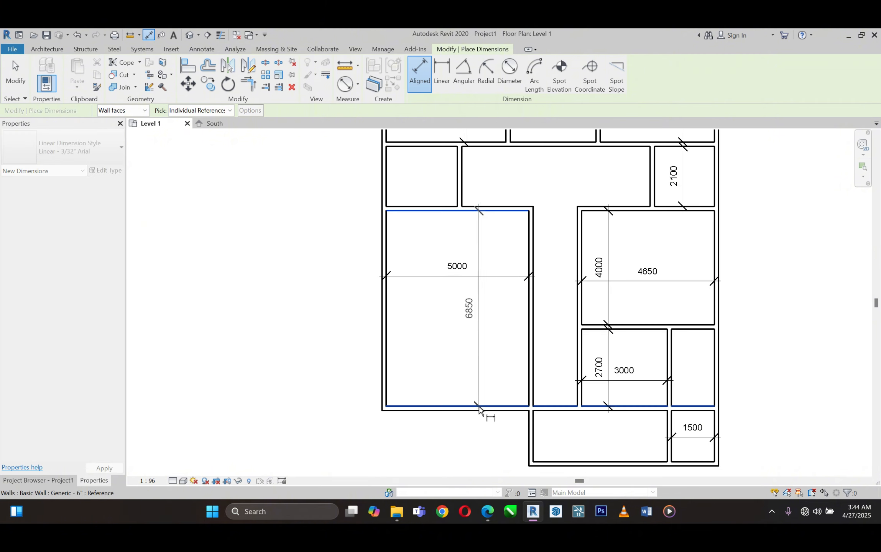
{"action": "left_click", "coordinate": [426, 396]}
{"action": "right_click", "coordinate": [490, 351]}
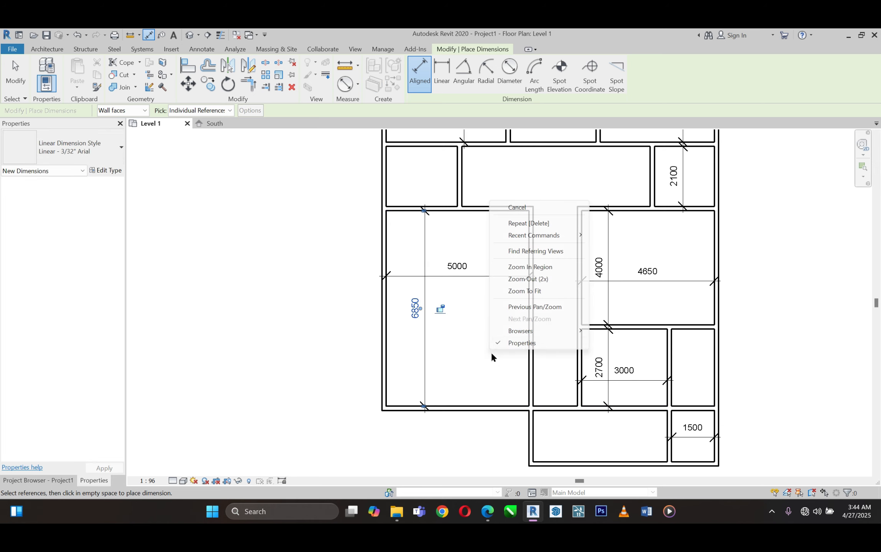
{"action": "left_click", "coordinate": [549, 211]}
{"action": "right_click", "coordinate": [556, 226]}
{"action": "left_click", "coordinate": [565, 232]}
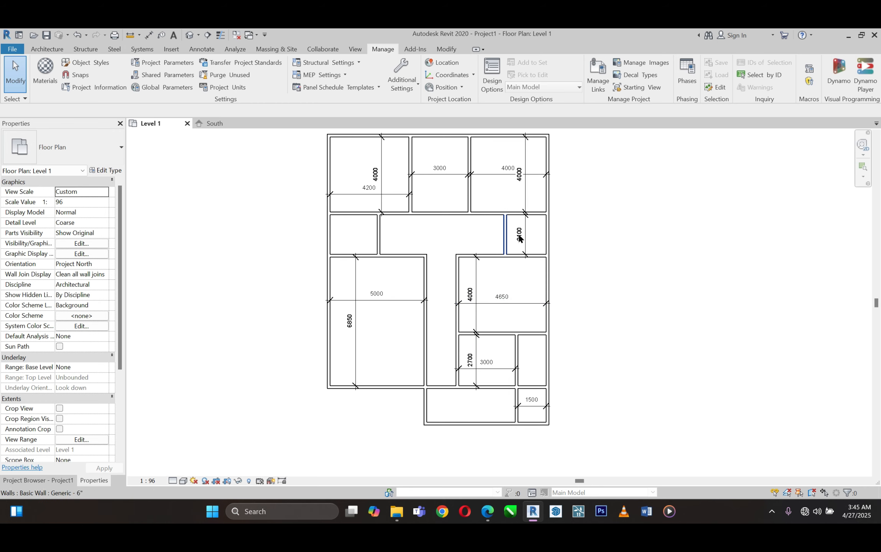
- Place a Single-Flush 36" x 84" door in the lower wall of the 4200 mm wide room, centred about 500 mm from its right wall
{"action": "scroll", "coordinate": [501, 345], "scroll_direction": "down", "scroll_amount": 2}
{"action": "scroll", "coordinate": [512, 305], "scroll_direction": "up", "scroll_amount": 3}
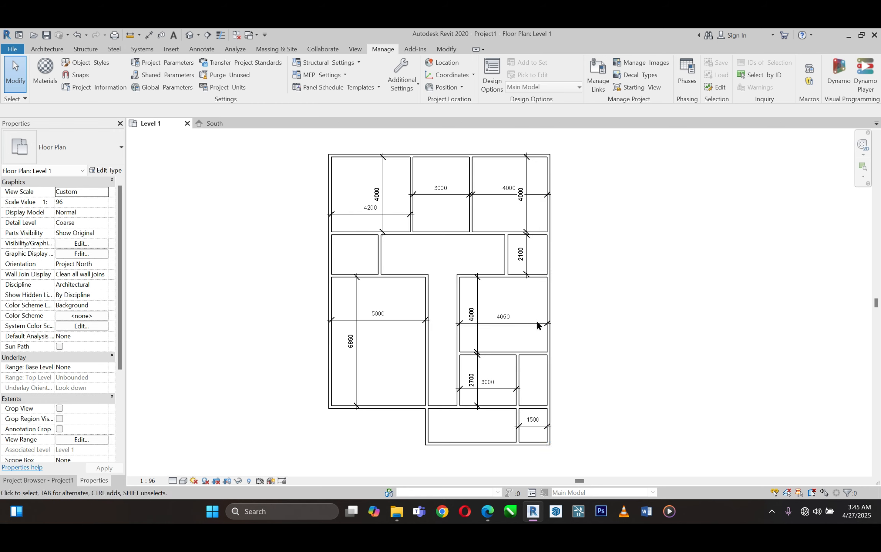
{"action": "scroll", "coordinate": [499, 329], "scroll_direction": "down", "scroll_amount": 1}
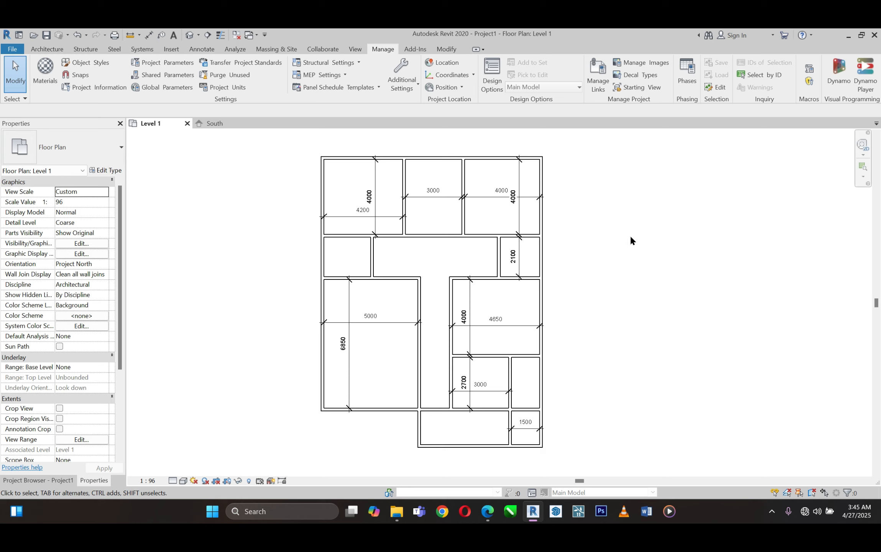
{"action": "left_click", "coordinate": [48, 50]}
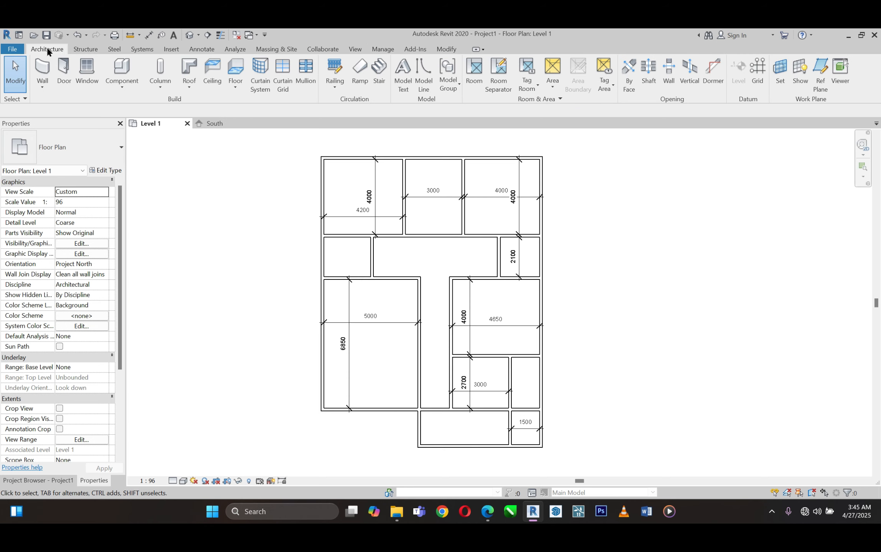
{"action": "left_click", "coordinate": [66, 64]}
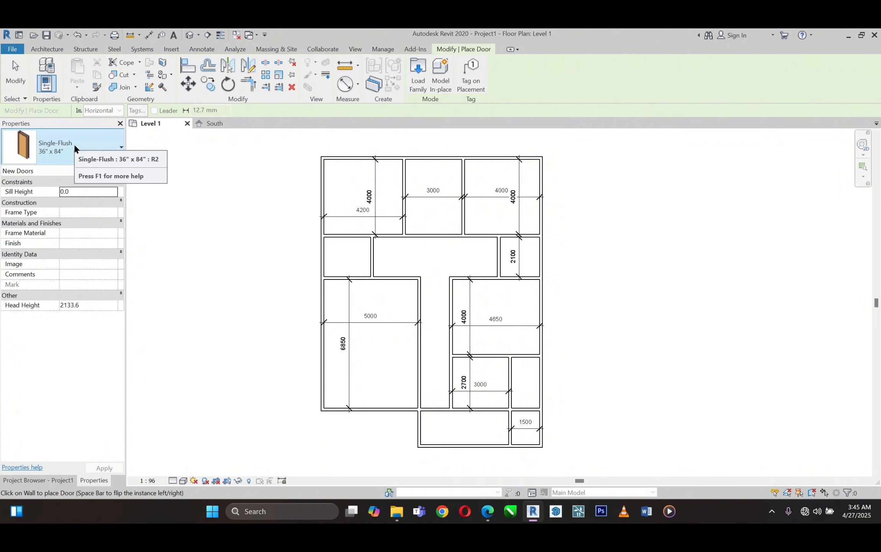
{"action": "scroll", "coordinate": [386, 207], "scroll_direction": "up", "scroll_amount": 5}
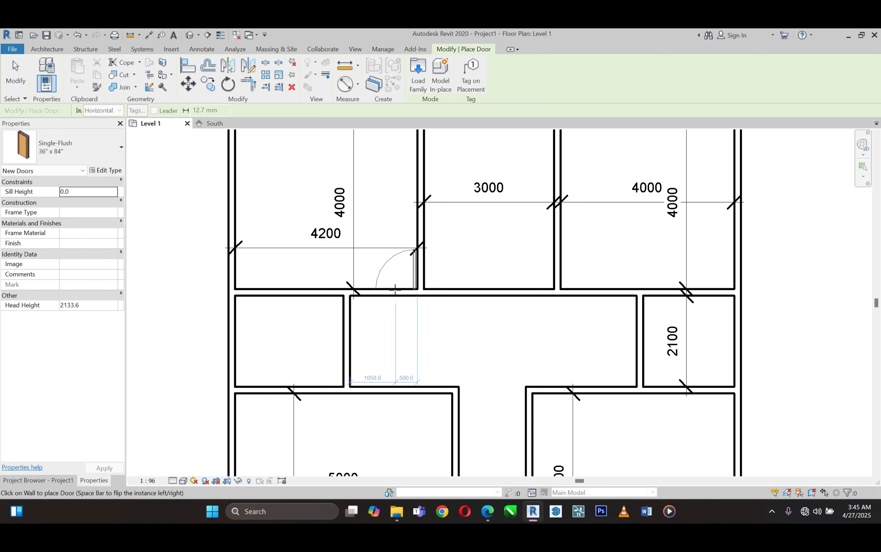
{"action": "left_click", "coordinate": [395, 290]}
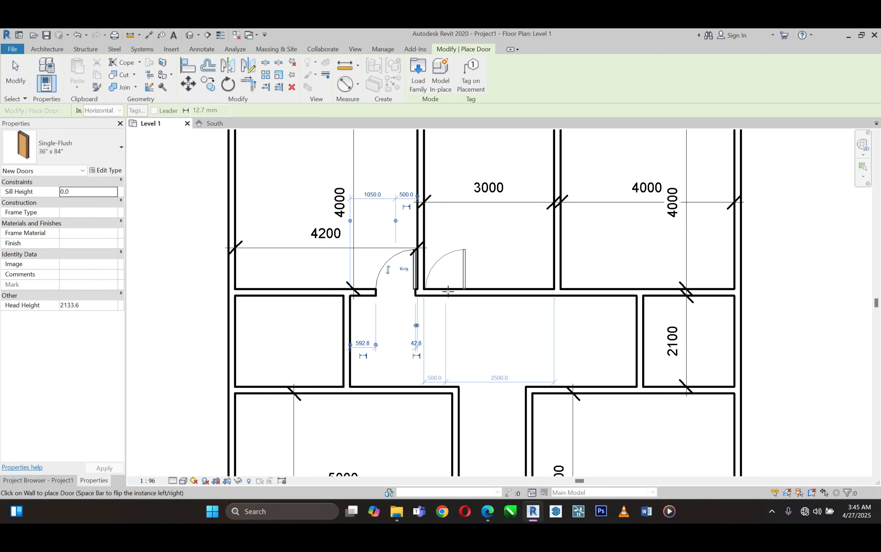
- Place 36" x 84" doors in the lower walls of the 3000 mm and 4000 mm wide upper rooms, centred about 500 mm from each left wall
{"action": "key", "text": "space"}
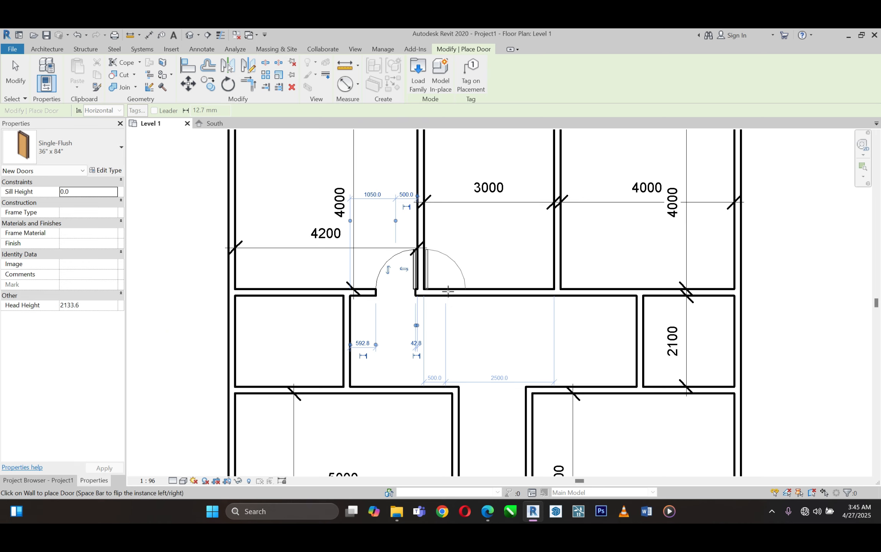
{"action": "left_click", "coordinate": [448, 292]}
{"action": "scroll", "coordinate": [338, 288], "scroll_direction": "down", "scroll_amount": 3}
{"action": "scroll", "coordinate": [624, 278], "scroll_direction": "up", "scroll_amount": 2}
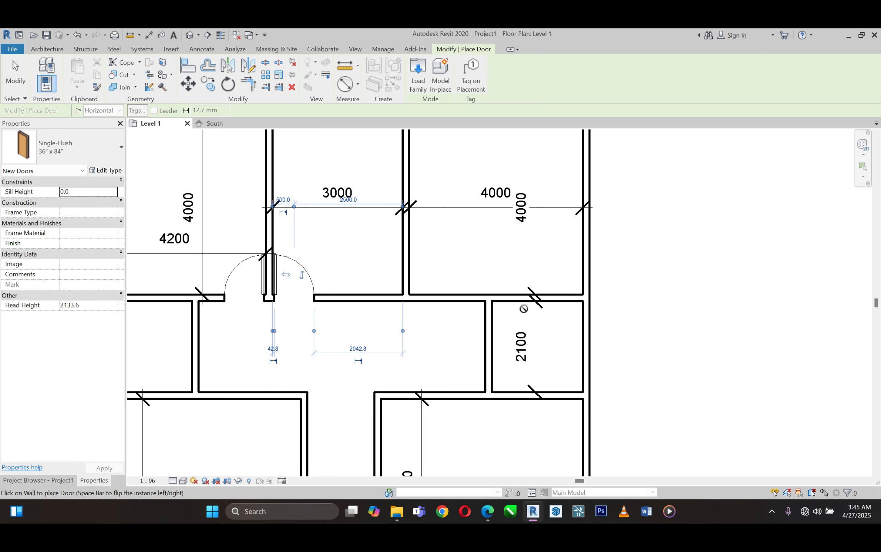
{"action": "scroll", "coordinate": [499, 295], "scroll_direction": "up", "scroll_amount": 1}
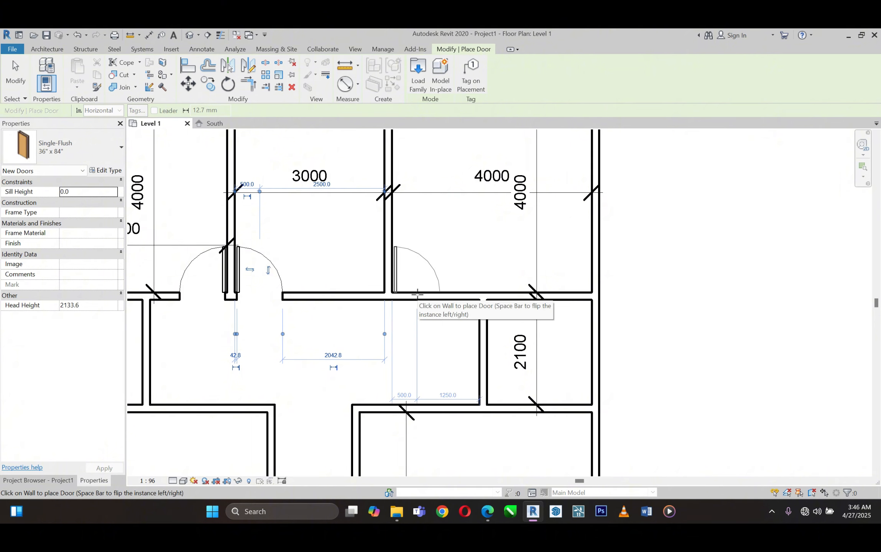
{"action": "left_click", "coordinate": [417, 295]}
- Place a 36" x 84" door in the left wall of the 4650 mm wide room, hinged at the lower end, centred about 500 mm above its lower wall
{"action": "scroll", "coordinate": [630, 225], "scroll_direction": "down", "scroll_amount": 2}
{"action": "scroll", "coordinate": [420, 213], "scroll_direction": "down", "scroll_amount": 2}
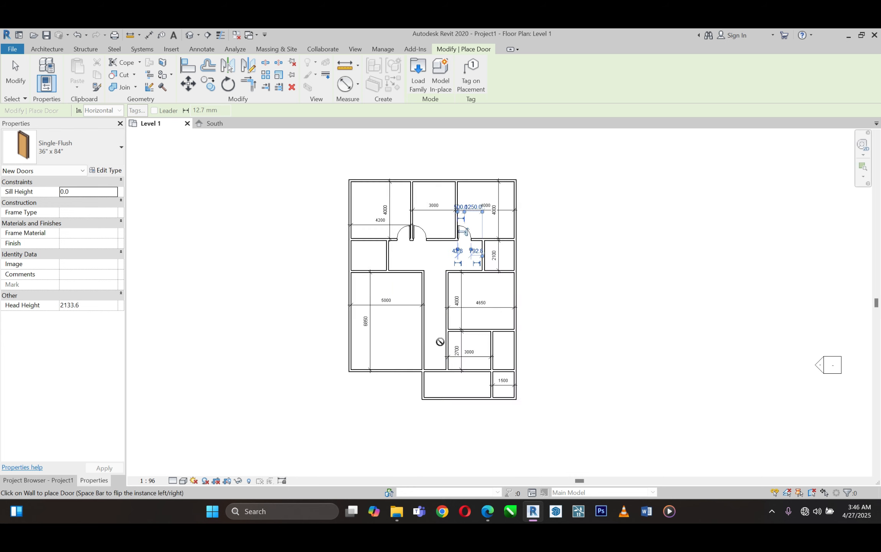
{"action": "scroll", "coordinate": [455, 319], "scroll_direction": "up", "scroll_amount": 4}
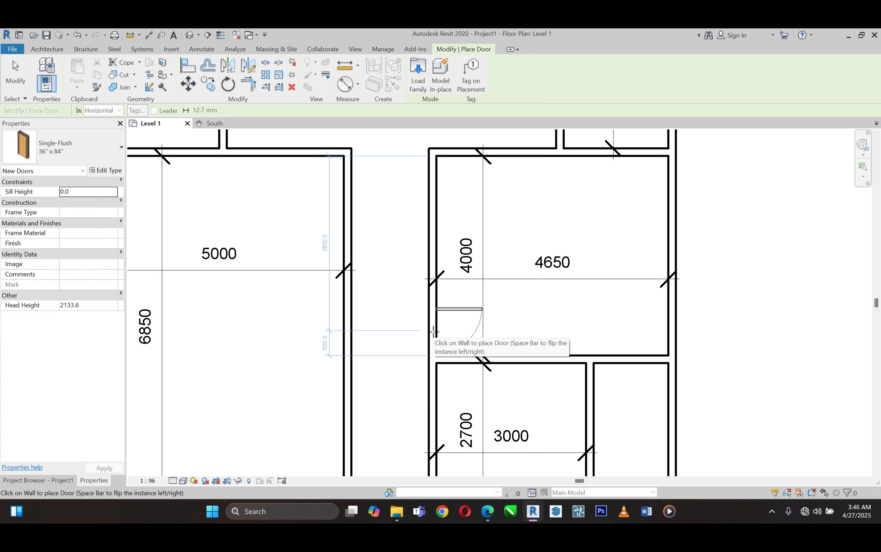
{"action": "key", "text": "space"}
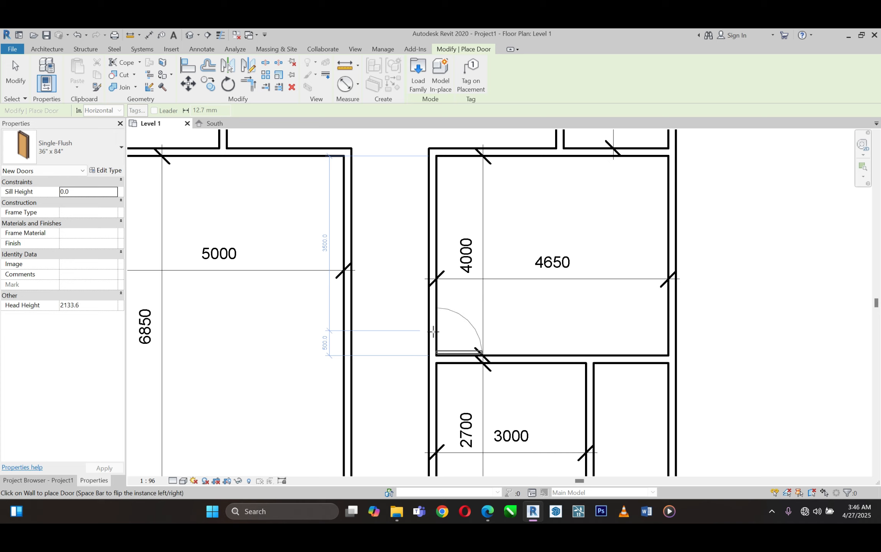
{"action": "scroll", "coordinate": [433, 332], "scroll_direction": "up", "scroll_amount": 2}
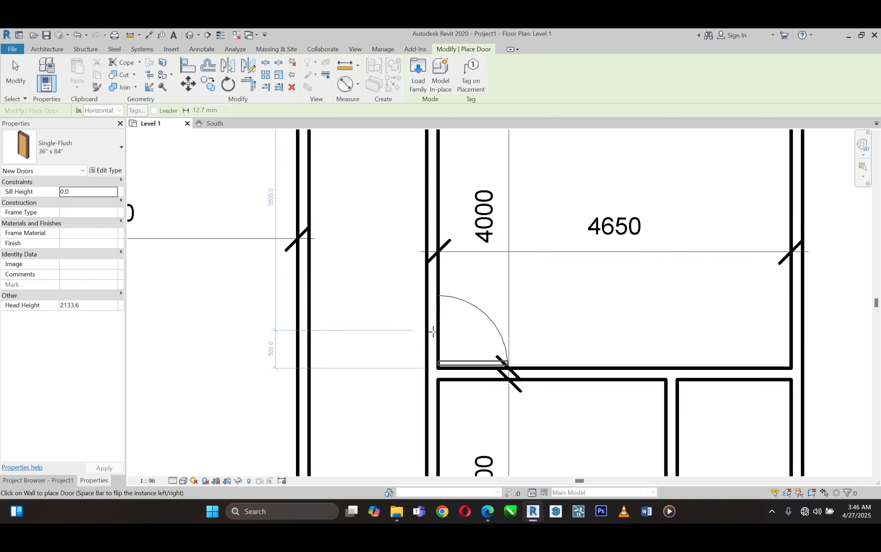
{"action": "left_click", "coordinate": [433, 332]}
- Place a 36" x 84" door between the 4650 mm wide room and the narrow room below, centred about 500 mm from the narrow room's left wall
{"action": "scroll", "coordinate": [435, 249], "scroll_direction": "down", "scroll_amount": 3}
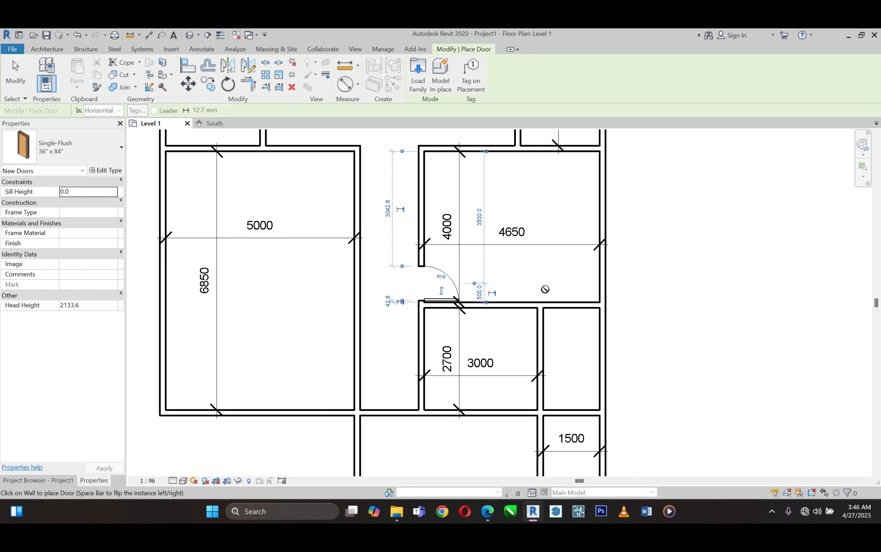
{"action": "scroll", "coordinate": [553, 315], "scroll_direction": "up", "scroll_amount": 2}
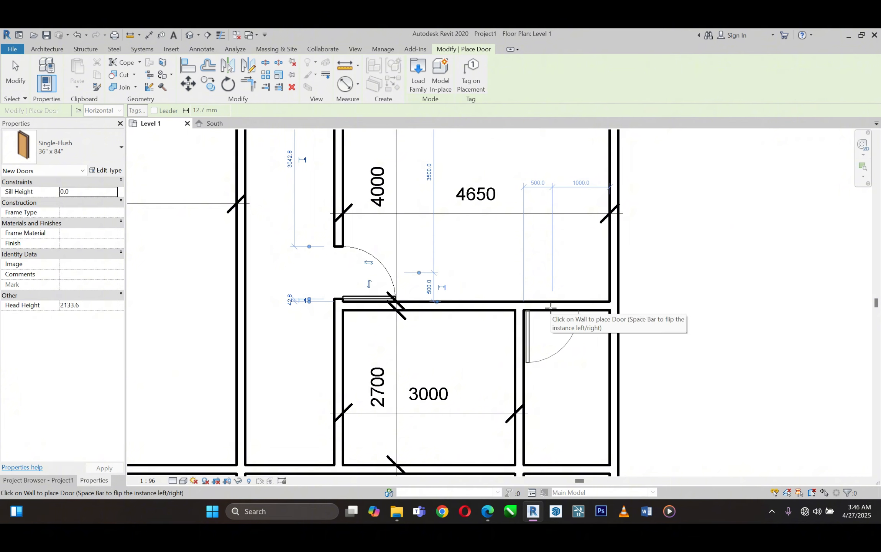
{"action": "left_click", "coordinate": [551, 308]}
- Switch the type of the doors being placed to Single-Flush 30" x 84"
{"action": "scroll", "coordinate": [637, 226], "scroll_direction": "down", "scroll_amount": 3}
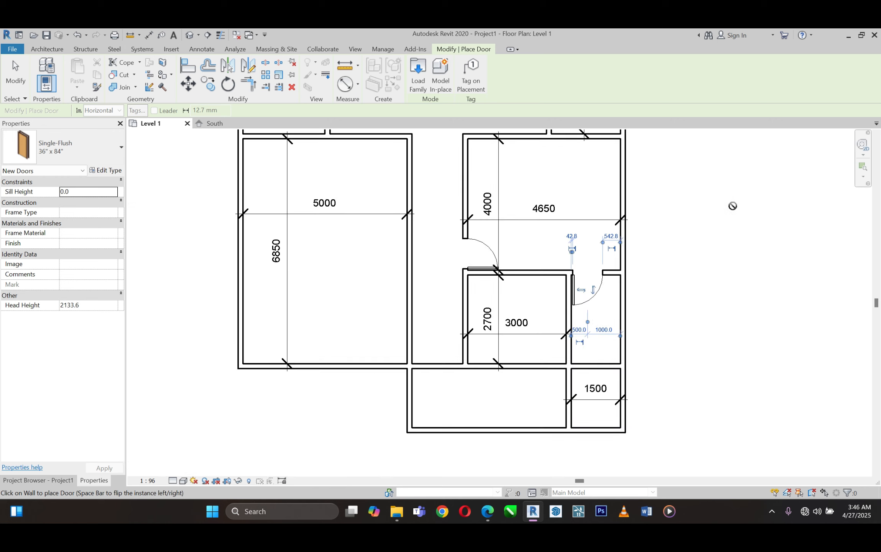
{"action": "scroll", "coordinate": [455, 229], "scroll_direction": "down", "scroll_amount": 1}
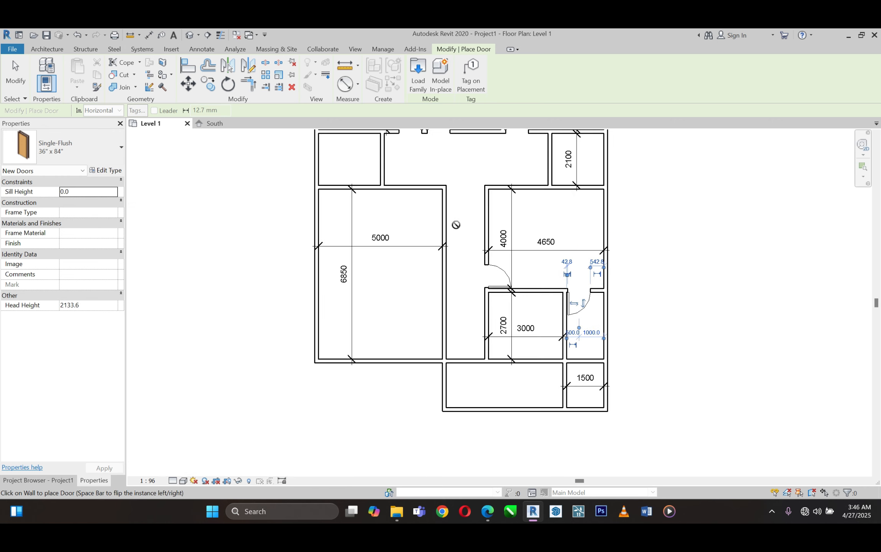
{"action": "scroll", "coordinate": [456, 441], "scroll_direction": "down", "scroll_amount": 3}
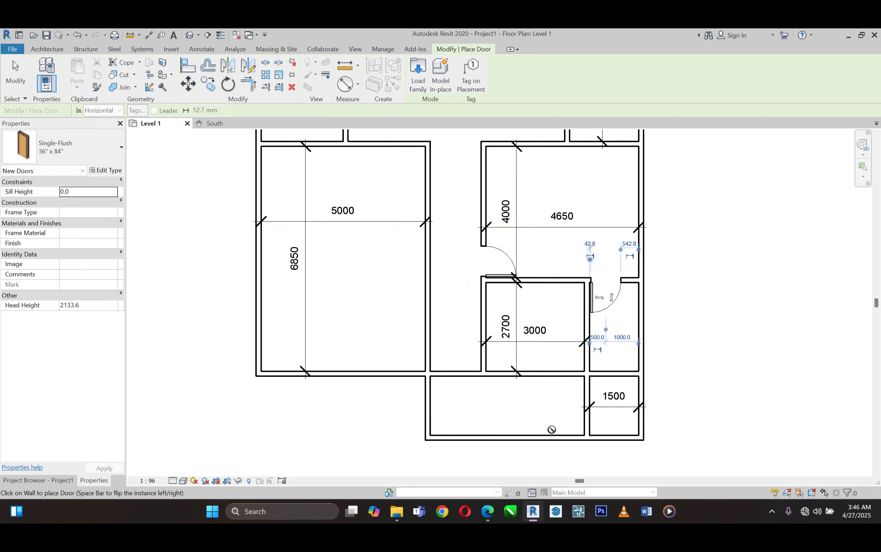
{"action": "scroll", "coordinate": [454, 397], "scroll_direction": "up", "scroll_amount": 2}
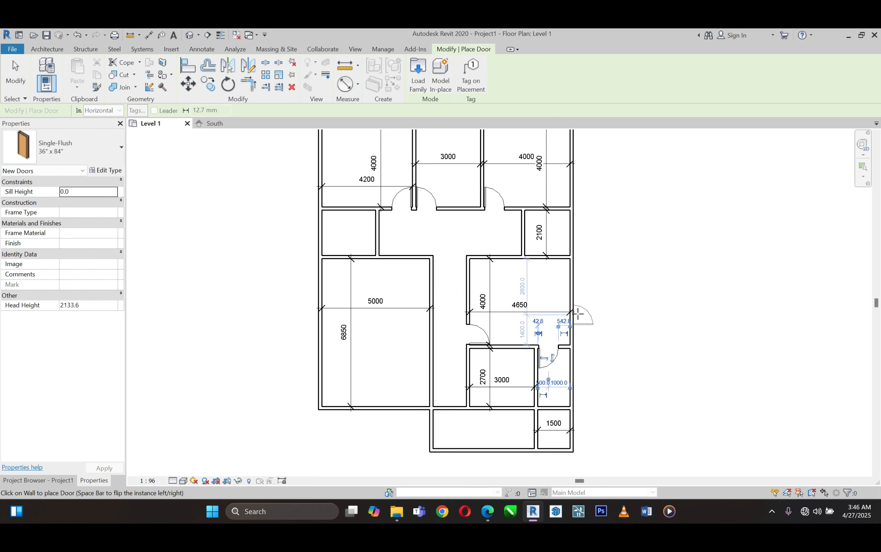
{"action": "scroll", "coordinate": [573, 344], "scroll_direction": "down", "scroll_amount": 2}
{"action": "scroll", "coordinate": [593, 329], "scroll_direction": "up", "scroll_amount": 1}
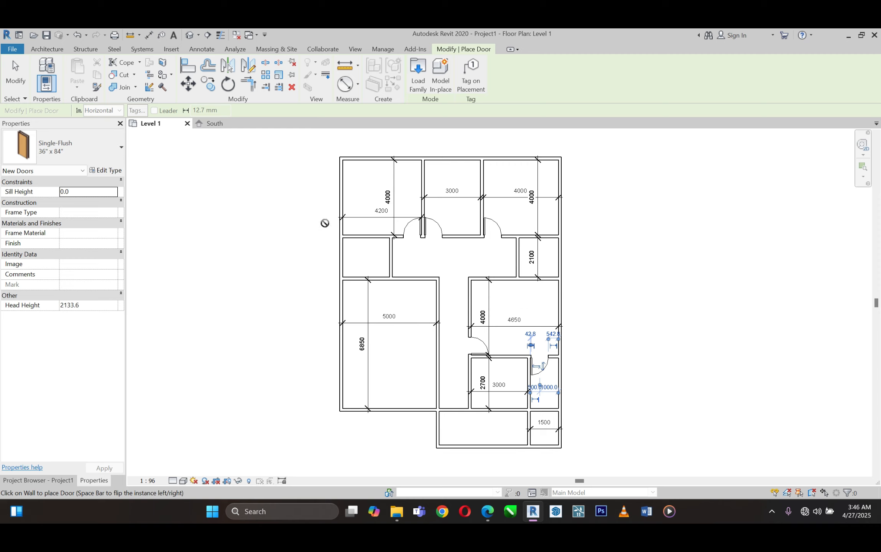
{"action": "left_click", "coordinate": [73, 148]}
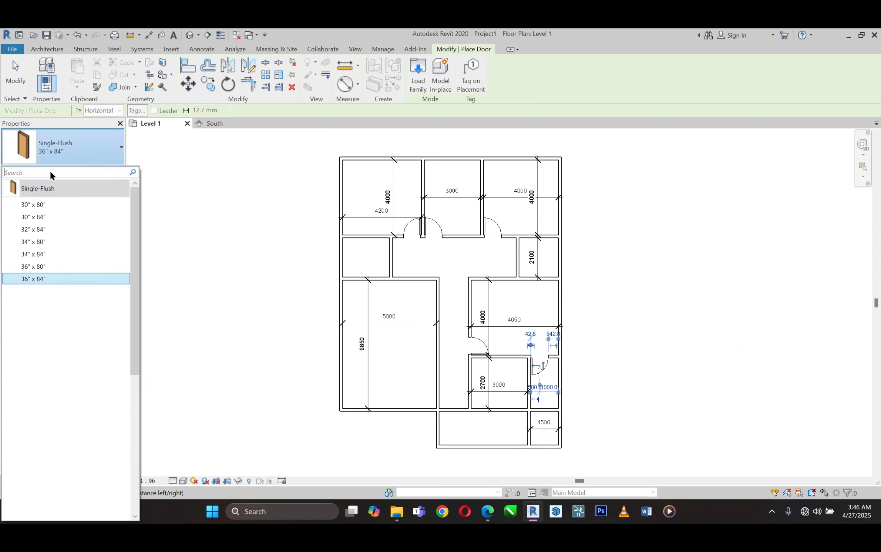
{"action": "left_click", "coordinate": [66, 217]}
{"action": "left_click", "coordinate": [89, 143]}
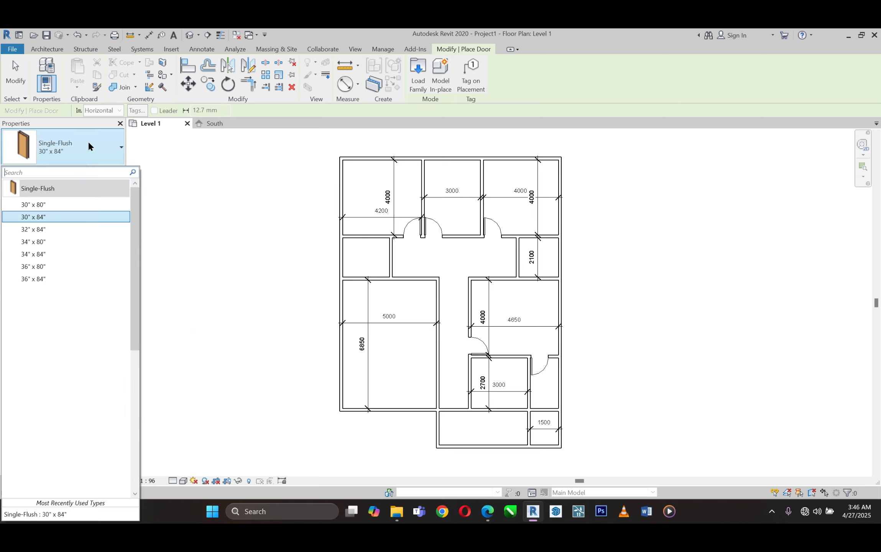
{"action": "scroll", "coordinate": [580, 277], "scroll_direction": "up", "scroll_amount": 5}
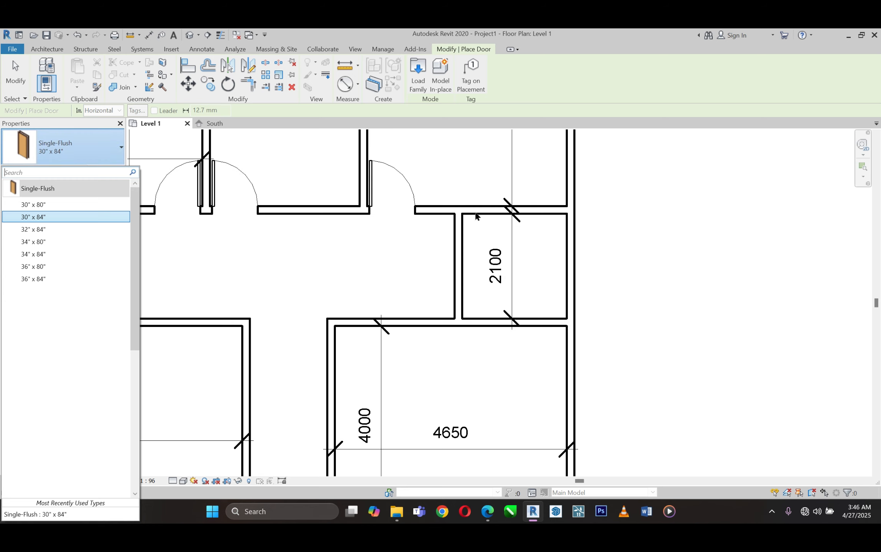
{"action": "left_click", "coordinate": [34, 217]}
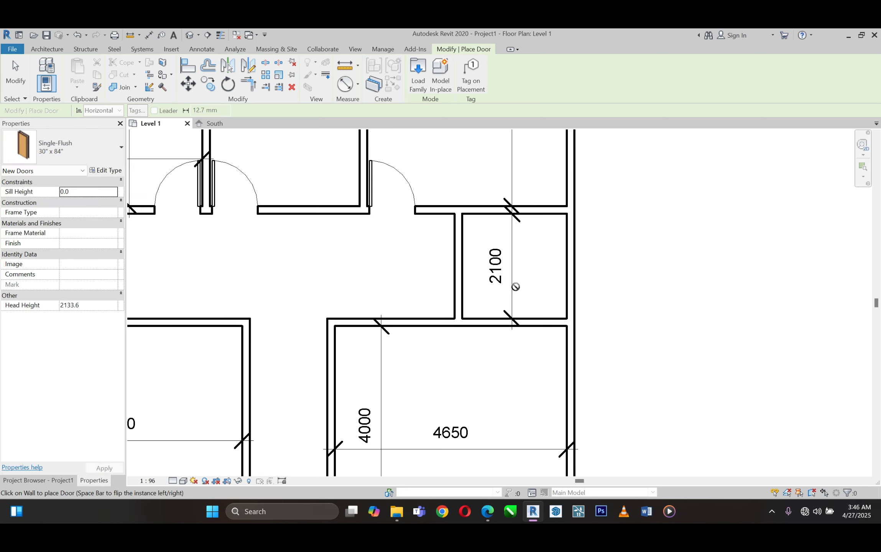
- Place a 30" x 84" door in the upper wall of the small left room, hinged on the right and centred about 400 mm from its right wall
{"action": "scroll", "coordinate": [516, 287], "scroll_direction": "down", "scroll_amount": 4}
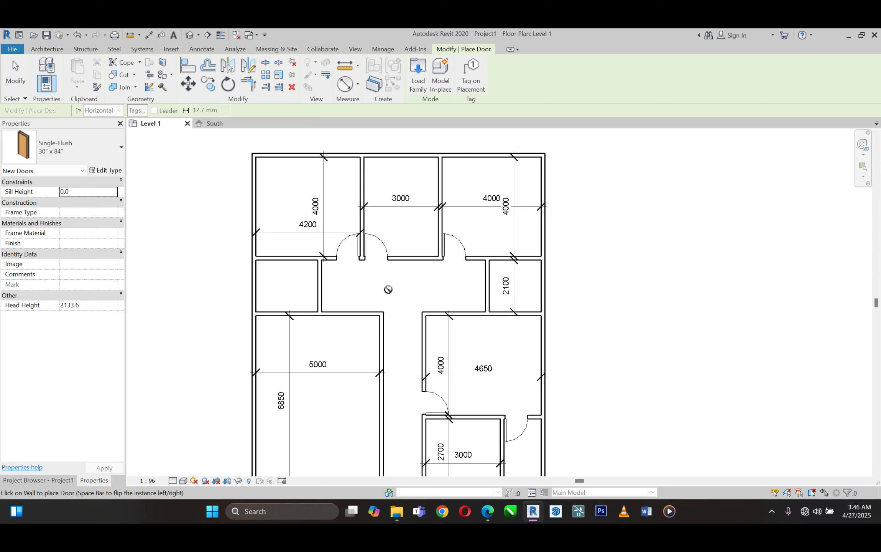
{"action": "scroll", "coordinate": [317, 186], "scroll_direction": "up", "scroll_amount": 1}
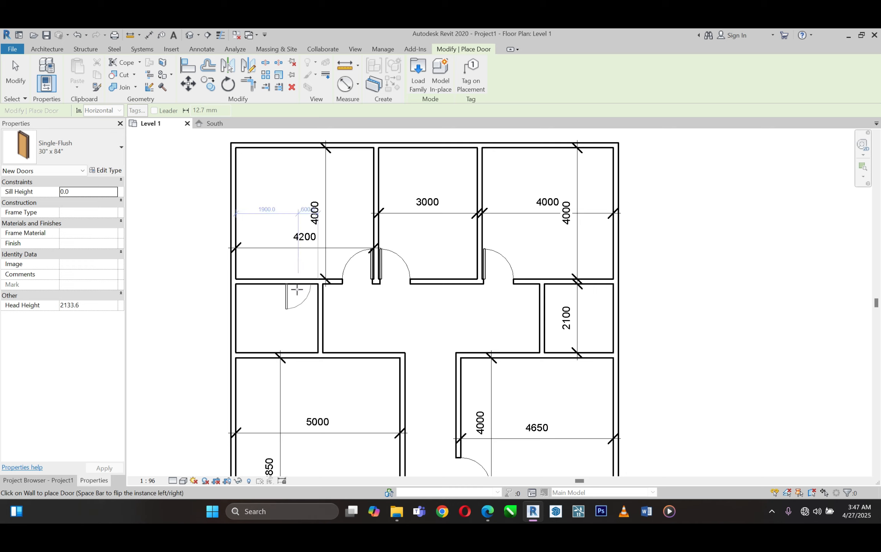
{"action": "scroll", "coordinate": [296, 290], "scroll_direction": "up", "scroll_amount": 2}
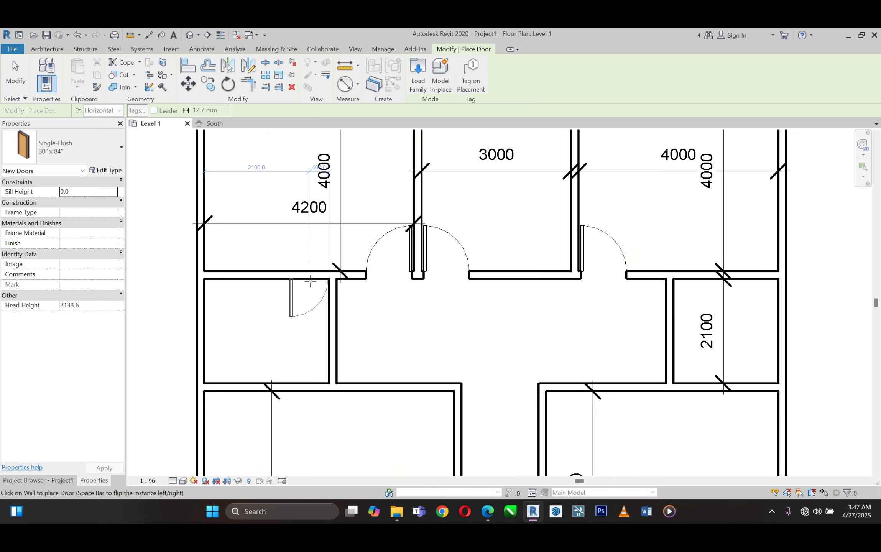
{"action": "key", "text": "space"}
{"action": "left_click", "coordinate": [311, 281]}
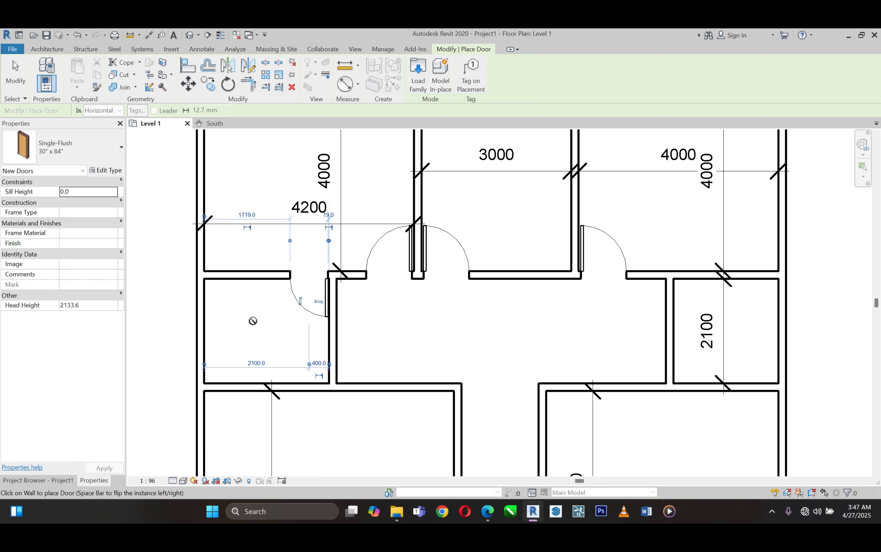
- Place a 30" x 84" door at the upper end of the 2100 mm high room's left wall, swinging inward, and end door placement
{"action": "scroll", "coordinate": [255, 321], "scroll_direction": "down", "scroll_amount": 1}
{"action": "scroll", "coordinate": [324, 318], "scroll_direction": "down", "scroll_amount": 1}
{"action": "scroll", "coordinate": [583, 309], "scroll_direction": "up", "scroll_amount": 2}
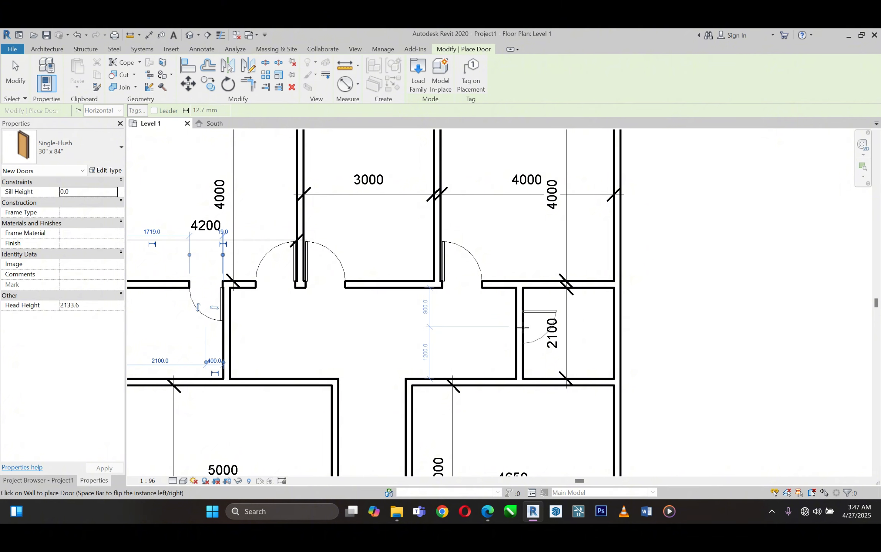
{"action": "left_click", "coordinate": [522, 306]}
{"action": "right_click", "coordinate": [682, 279]}
{"action": "left_click", "coordinate": [718, 283]}
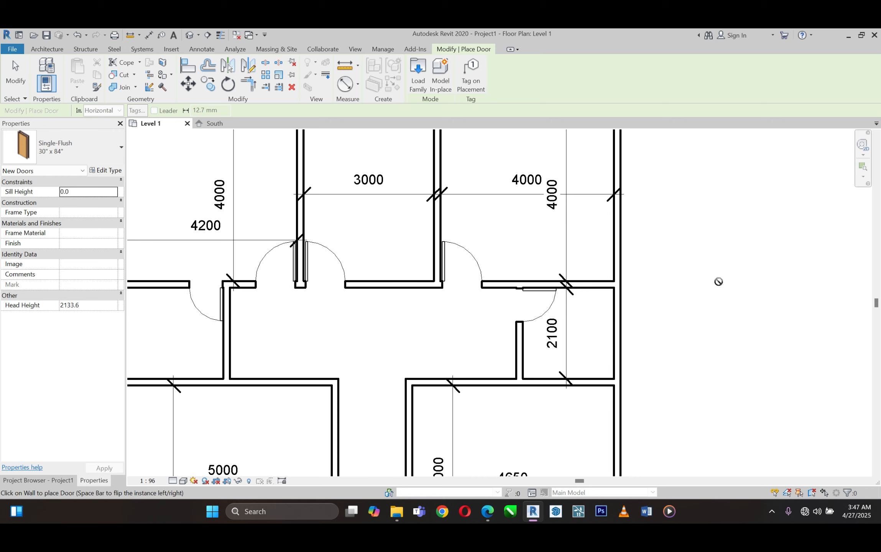
{"action": "right_click", "coordinate": [721, 282]}
{"action": "left_click", "coordinate": [733, 285]}
{"action": "scroll", "coordinate": [734, 284], "scroll_direction": "down", "scroll_amount": 1}
{"action": "scroll", "coordinate": [537, 222], "scroll_direction": "up", "scroll_amount": 1}
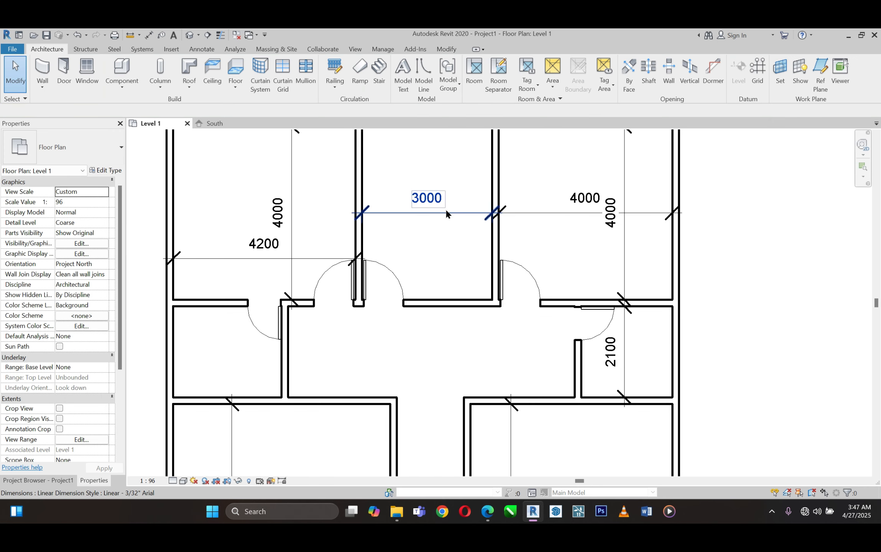
{"action": "scroll", "coordinate": [438, 184], "scroll_direction": "down", "scroll_amount": 1}
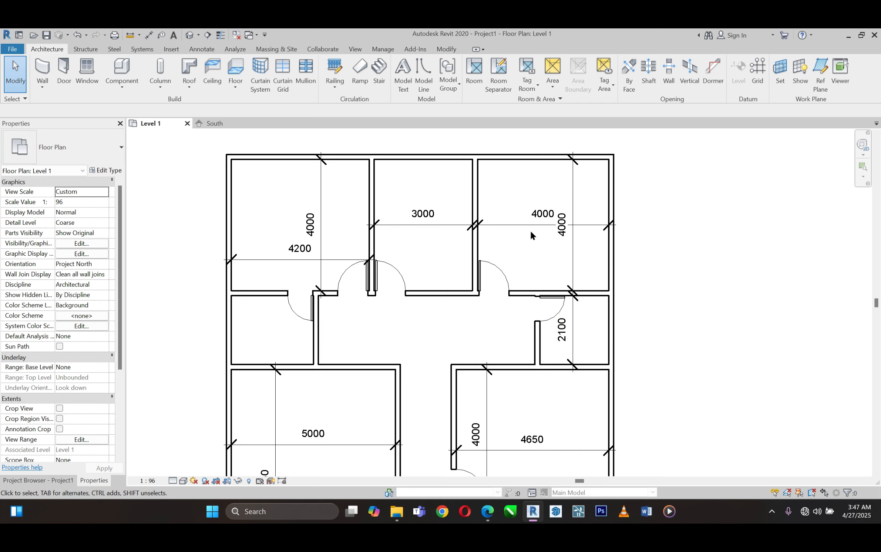
{"action": "scroll", "coordinate": [494, 192], "scroll_direction": "down", "scroll_amount": 3}
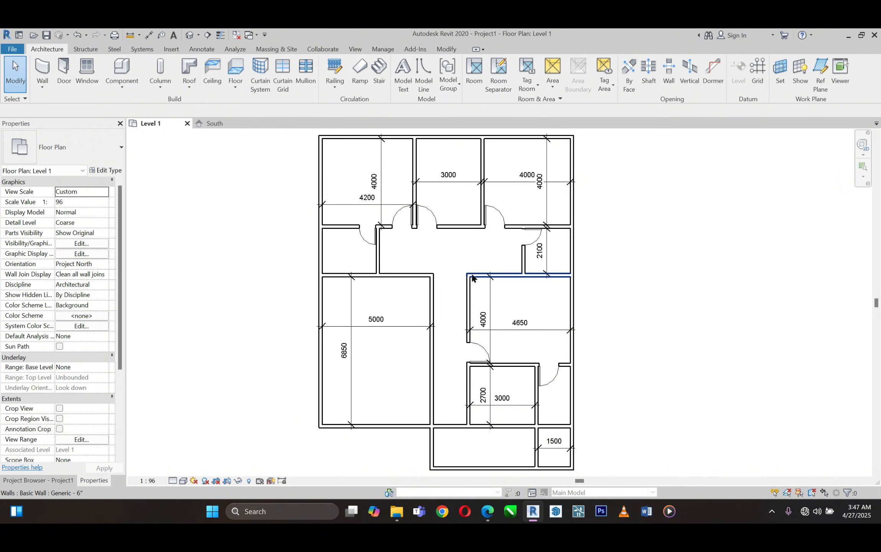
{"action": "scroll", "coordinate": [473, 276], "scroll_direction": "down", "scroll_amount": 1}
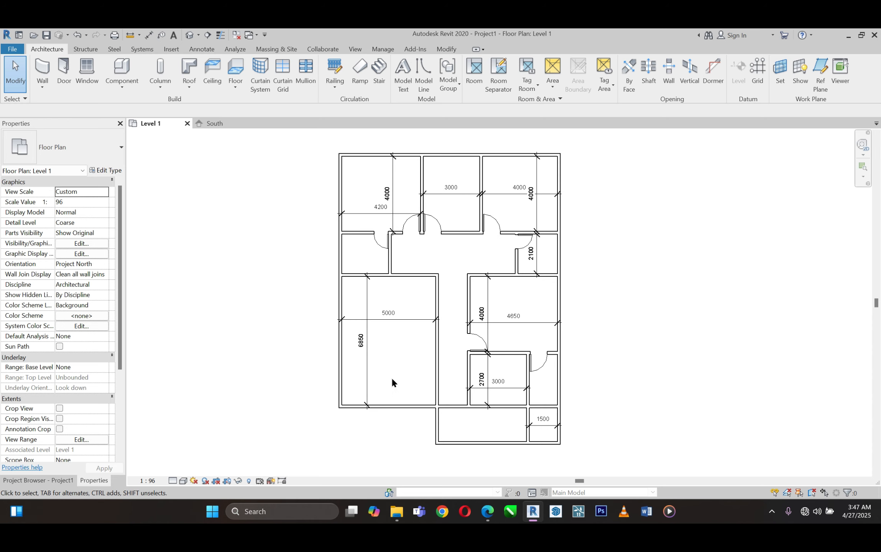
{"action": "scroll", "coordinate": [391, 377], "scroll_direction": "up", "scroll_amount": 3}
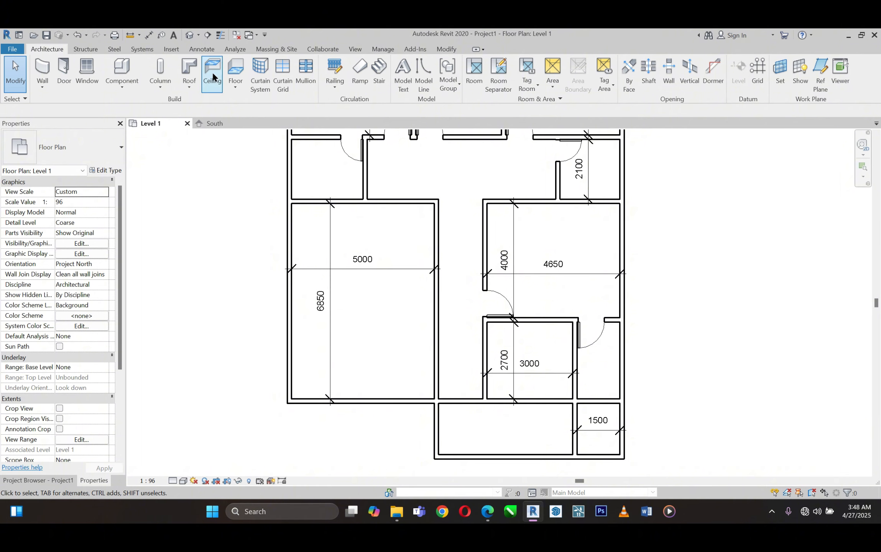
- Load the Door-Double-Flush_Panel-Double-Acting family with its 68" x 84" type from the imperial library's Doors folder for door placement
{"action": "left_click", "coordinate": [64, 70]}
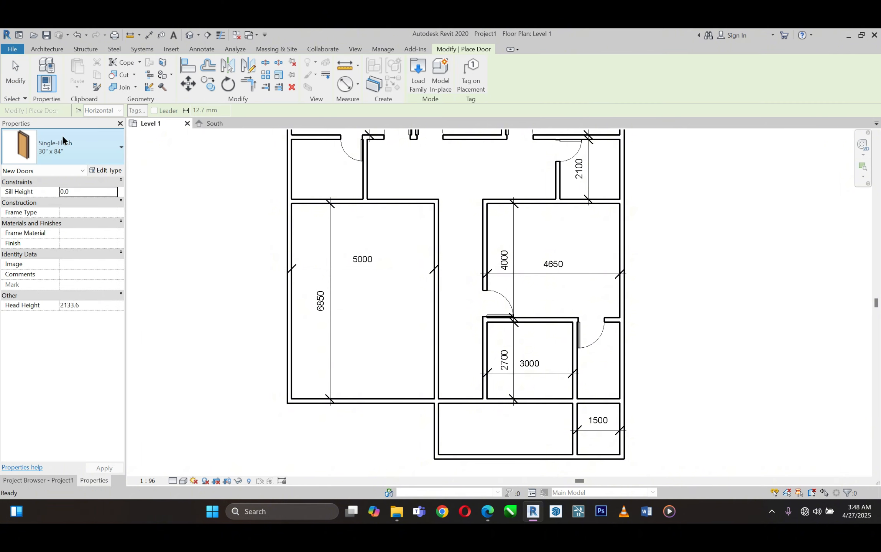
{"action": "left_click", "coordinate": [64, 142]}
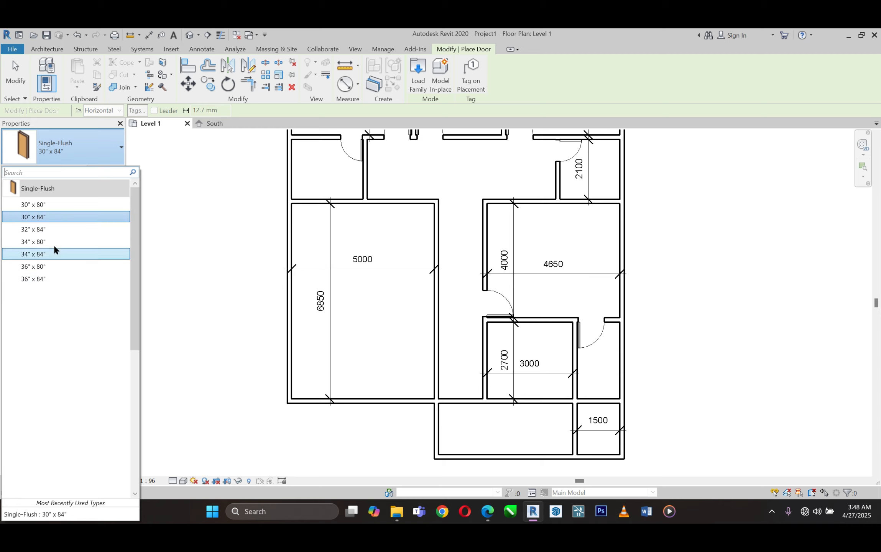
{"action": "left_click", "coordinate": [78, 138]}
{"action": "left_click", "coordinate": [78, 138]}
{"action": "left_click", "coordinate": [78, 138]}
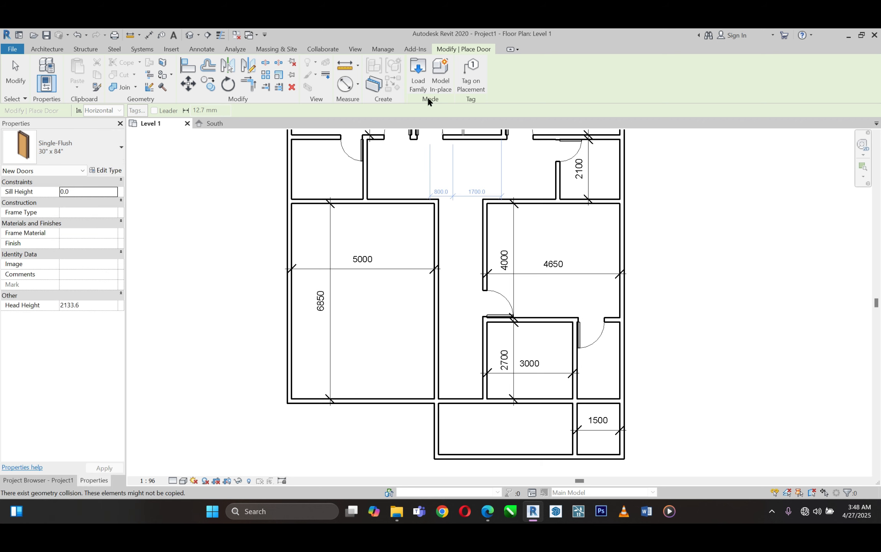
{"action": "left_click", "coordinate": [418, 75]}
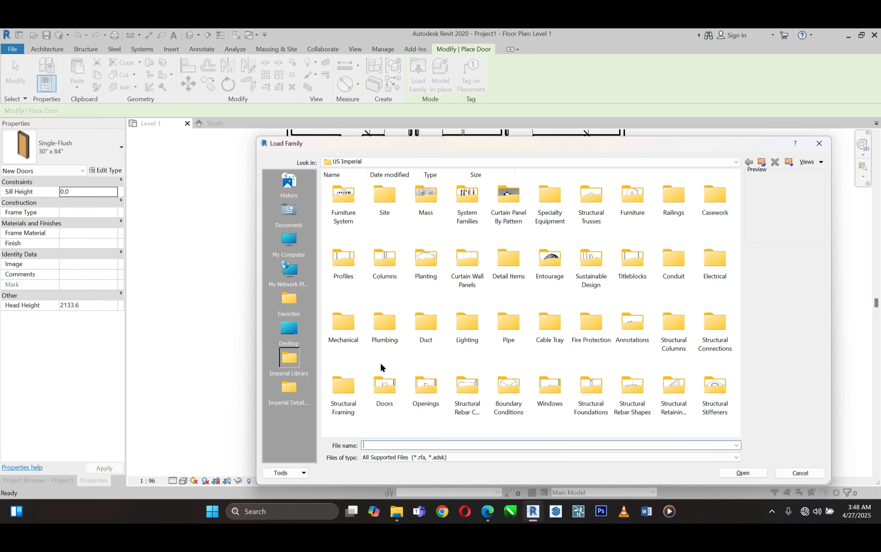
{"action": "left_click", "coordinate": [384, 388]}
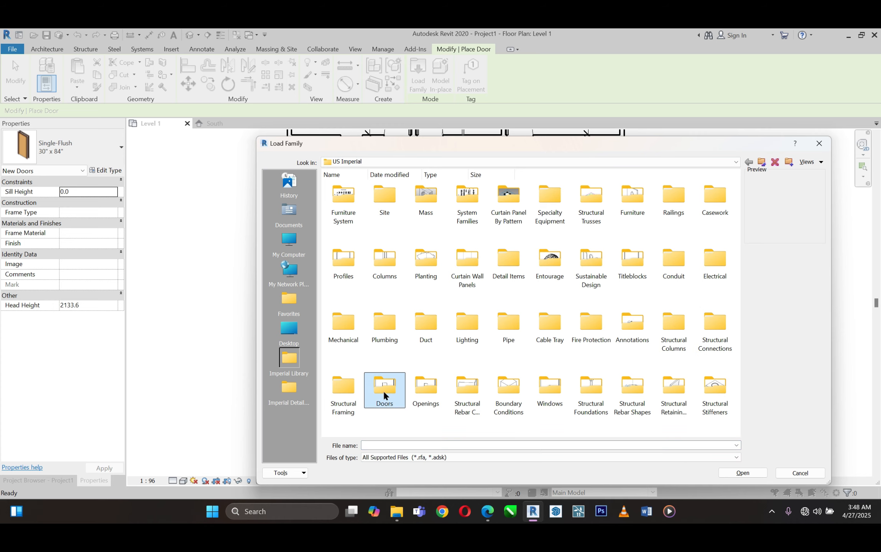
{"action": "left_click", "coordinate": [742, 474]}
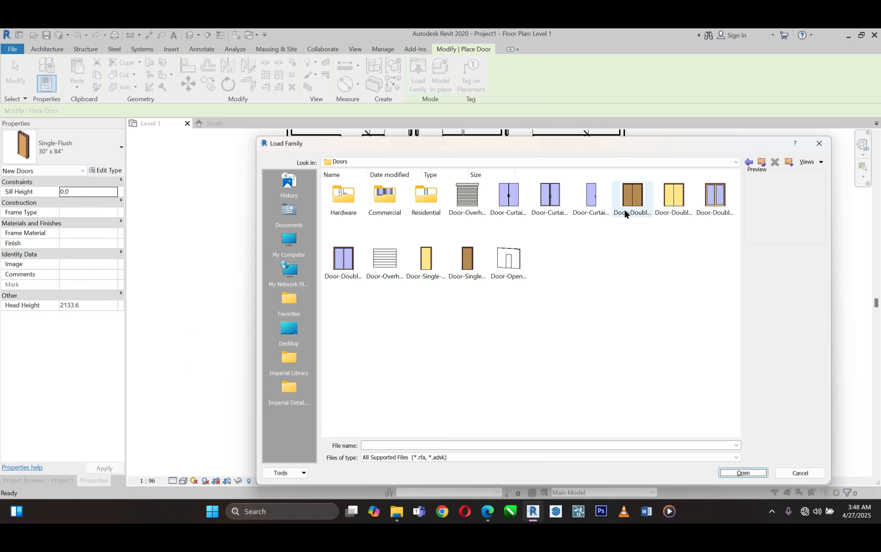
{"action": "left_click", "coordinate": [674, 213]}
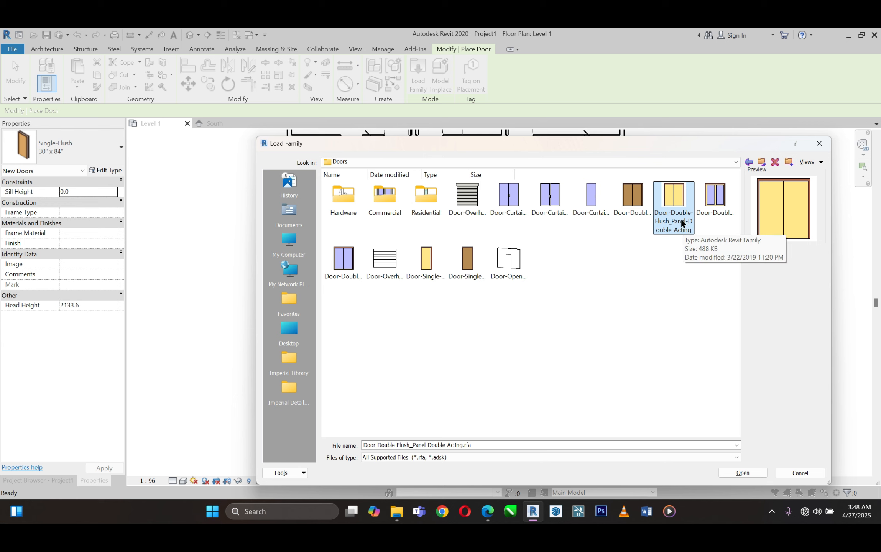
{"action": "left_click", "coordinate": [744, 473]}
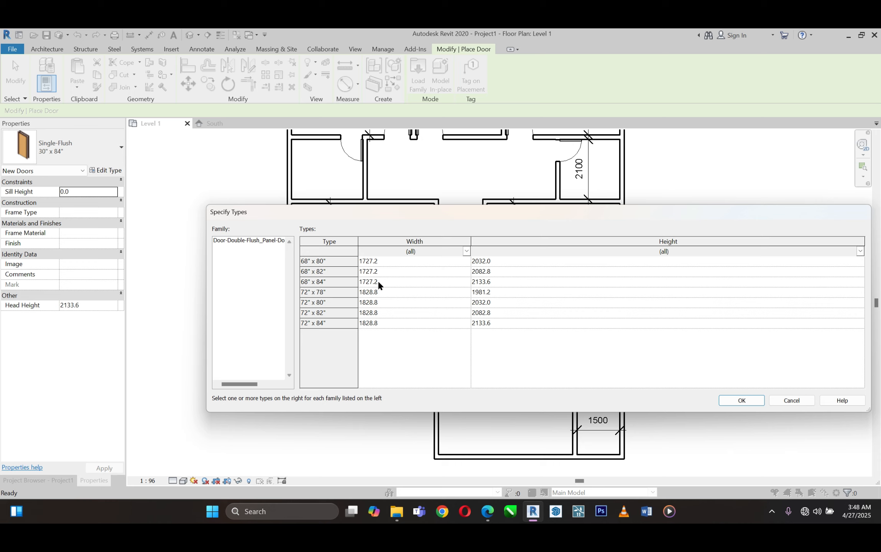
{"action": "left_click", "coordinate": [382, 281]}
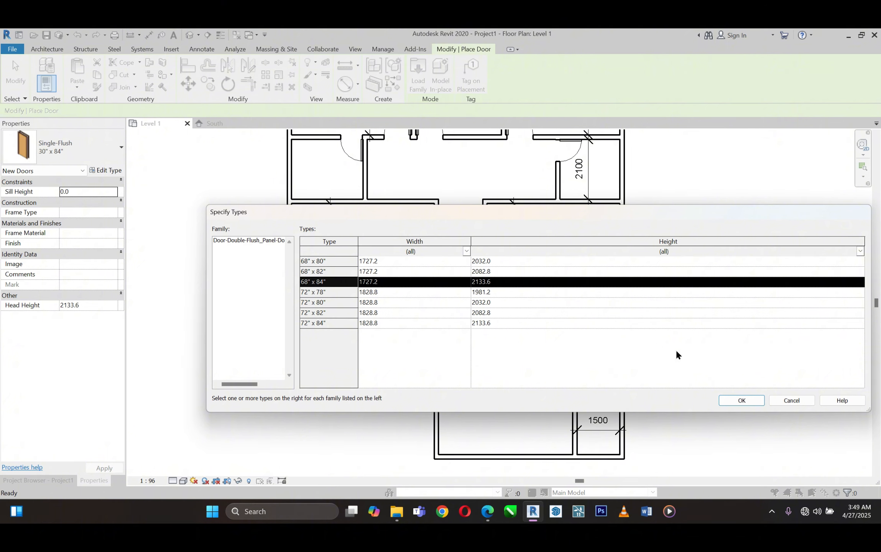
{"action": "left_click", "coordinate": [740, 401]}
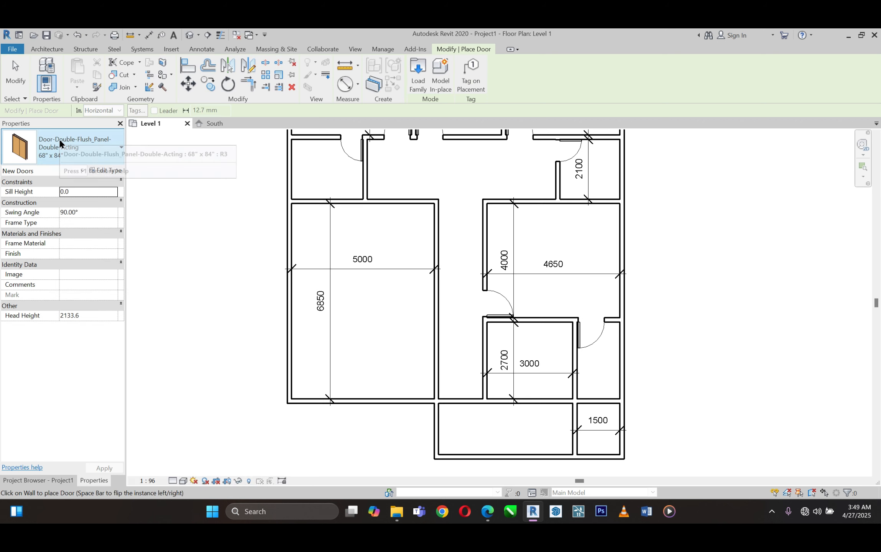
- Duplicate the 68" x 84" double door type under the name Entrance Door
{"action": "scroll", "coordinate": [460, 400], "scroll_direction": "up", "scroll_amount": 2}
{"action": "scroll", "coordinate": [463, 397], "scroll_direction": "up", "scroll_amount": 1}
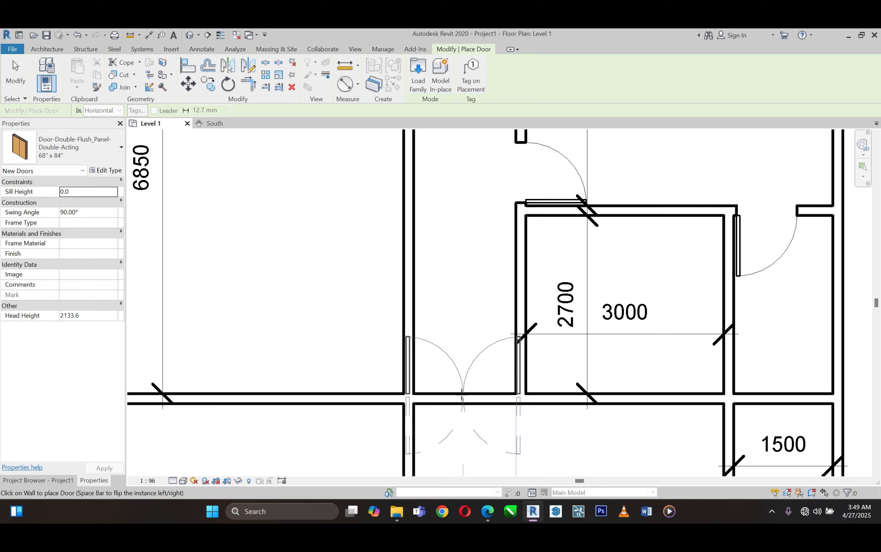
{"action": "scroll", "coordinate": [464, 395], "scroll_direction": "down", "scroll_amount": 3}
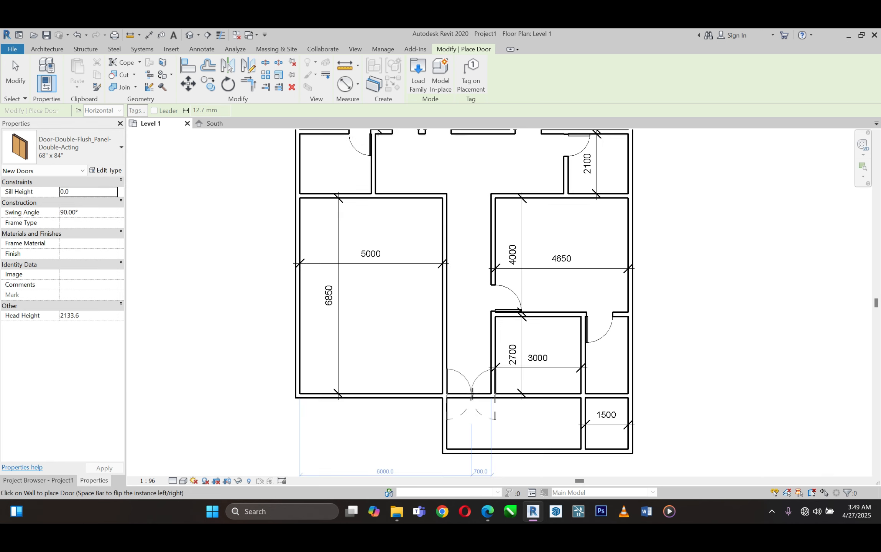
{"action": "left_click", "coordinate": [101, 170]}
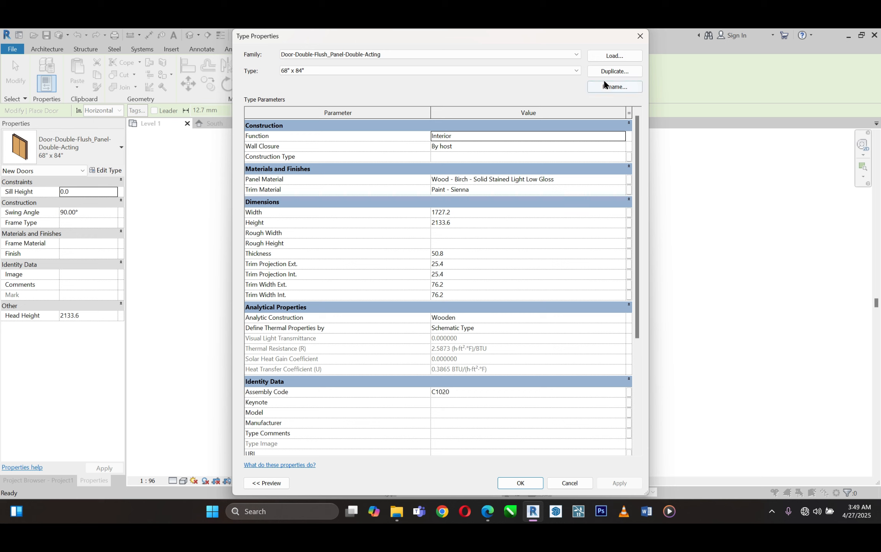
{"action": "left_click", "coordinate": [608, 72]}
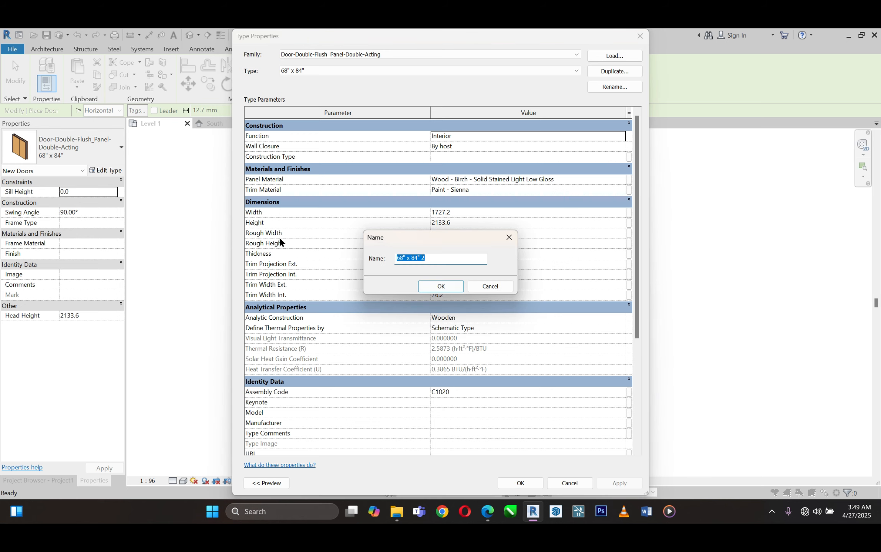
{"action": "type", "text": "Entrance Door"}
{"action": "left_click", "coordinate": [425, 286]}
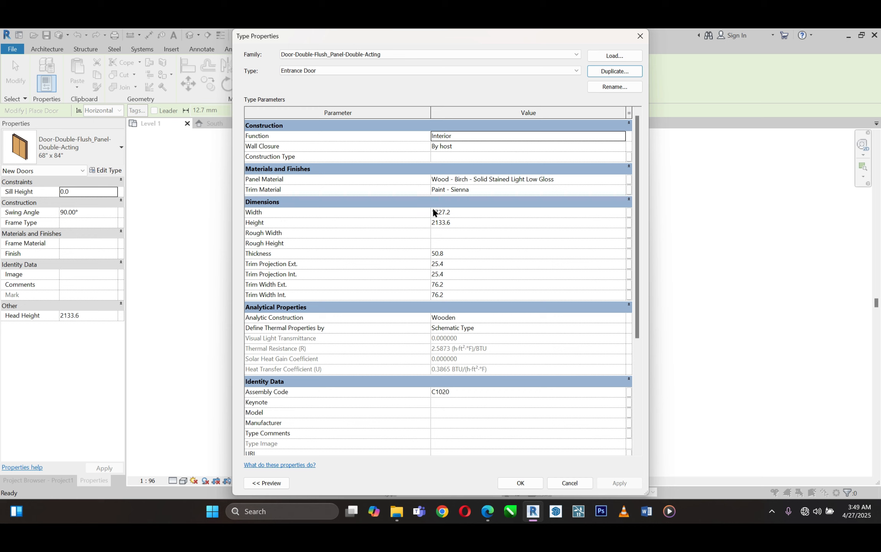
- Set the Entrance Door type's width to 1300 mm and height to 2100 mm, and accept the type properties
{"action": "left_click", "coordinate": [467, 209]}
{"action": "left_click_drag", "start_coordinate": [467, 209], "coordinate": [413, 210]}
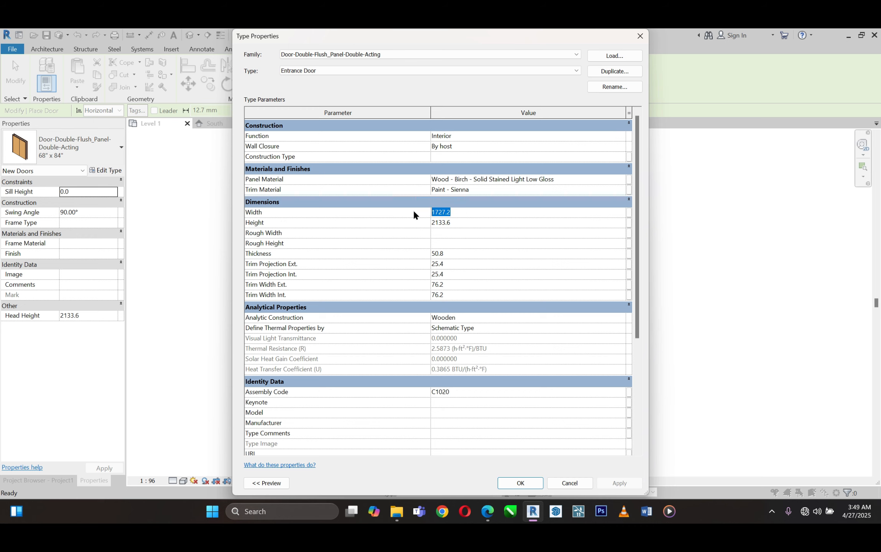
{"action": "type", "text": "1300"}
{"action": "left_click", "coordinate": [472, 221]}
{"action": "left_click_drag", "start_coordinate": [471, 222], "coordinate": [411, 226]}
{"action": "type", "text": "2100"}
{"action": "left_click", "coordinate": [523, 480]}
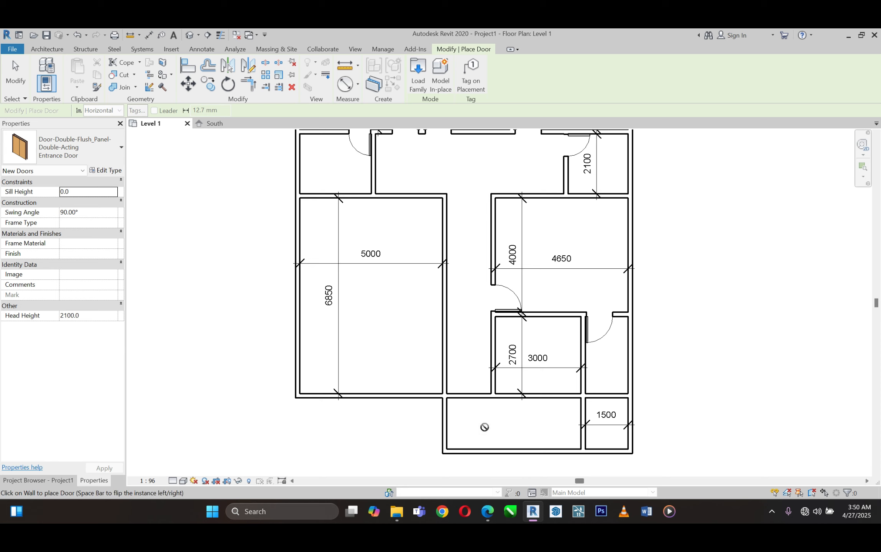
- Place an Entrance Door in the wall at the corridor's lower end, centred about 800 mm from the 3000 mm wide room's wall, and end placement
{"action": "scroll", "coordinate": [468, 396], "scroll_direction": "up", "scroll_amount": 4}
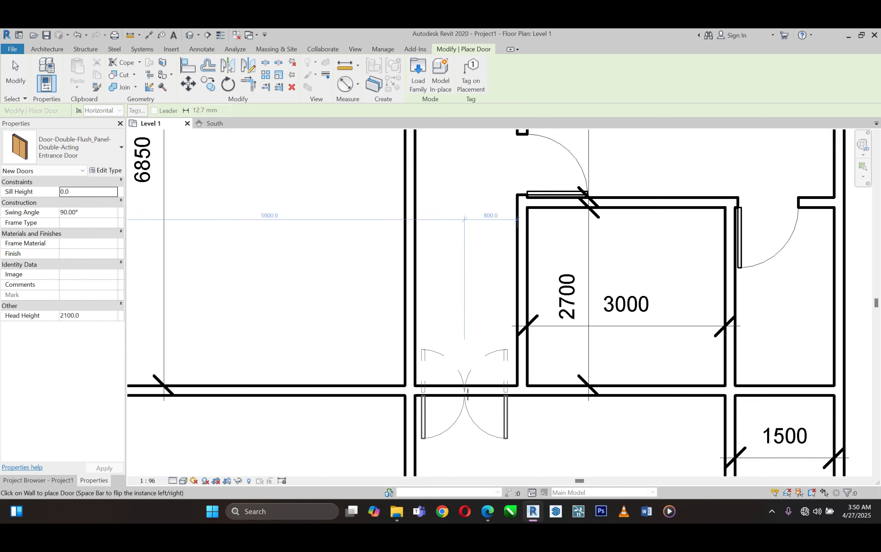
{"action": "left_click", "coordinate": [468, 395]}
{"action": "scroll", "coordinate": [408, 370], "scroll_direction": "down", "scroll_amount": 2}
{"action": "right_click", "coordinate": [355, 279]}
{"action": "left_click", "coordinate": [371, 285]}
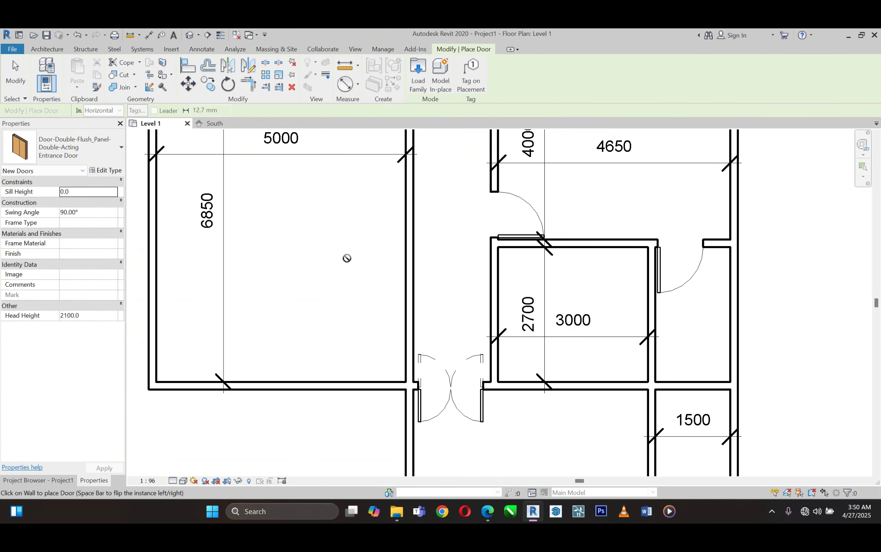
{"action": "right_click", "coordinate": [350, 262]}
{"action": "left_click", "coordinate": [363, 266]}
- Split the wall between the 5000 mm wide room and the corridor about 900 mm above the 3000 mm wide room's top, and end splitting
{"action": "scroll", "coordinate": [376, 392], "scroll_direction": "down", "scroll_amount": 2}
{"action": "middle_click_drag", "start_coordinate": [376, 392], "coordinate": [372, 426]}
{"action": "left_click", "coordinate": [398, 368]}
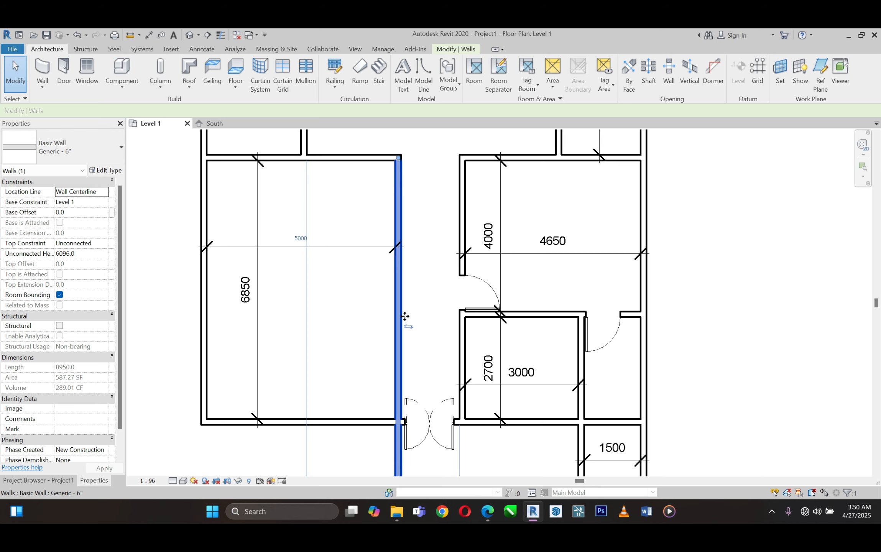
{"action": "left_click", "coordinate": [449, 50]}
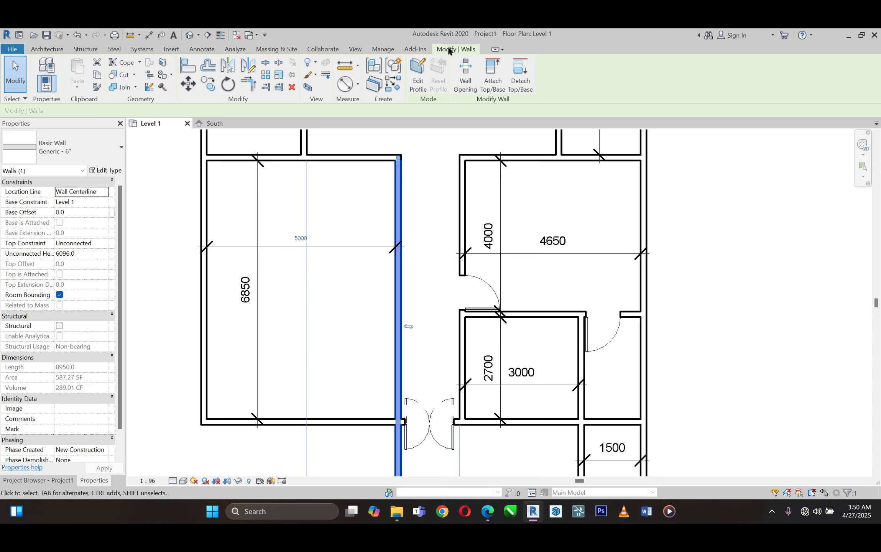
{"action": "left_click", "coordinate": [265, 63]}
{"action": "left_click", "coordinate": [397, 277]}
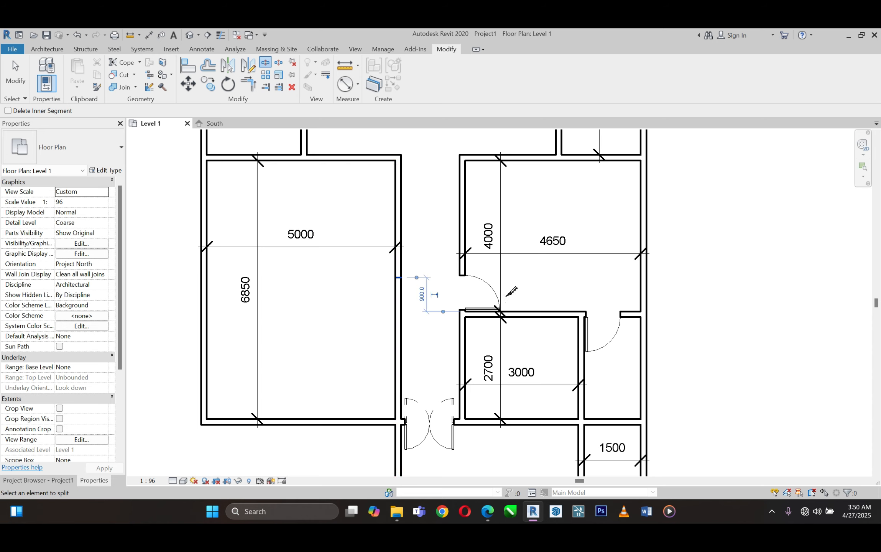
{"action": "right_click", "coordinate": [704, 218]}
{"action": "left_click", "coordinate": [732, 228]}
{"action": "right_click", "coordinate": [735, 226]}
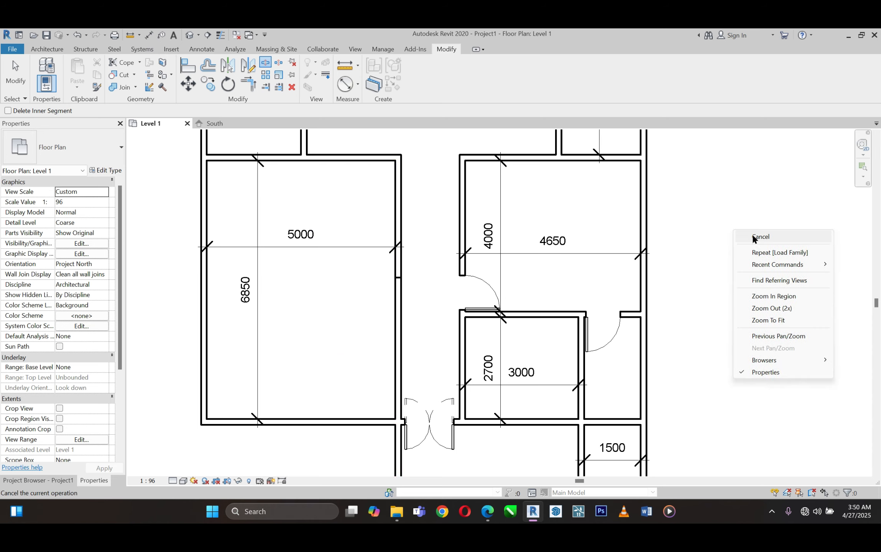
{"action": "left_click", "coordinate": [738, 228]}
- Shorten the lower segment of the split wall to about 4500 mm long, leaving an opening into the 5000 mm wide room
{"action": "scroll", "coordinate": [432, 315], "scroll_direction": "up", "scroll_amount": 1}
{"action": "left_click", "coordinate": [396, 292]}
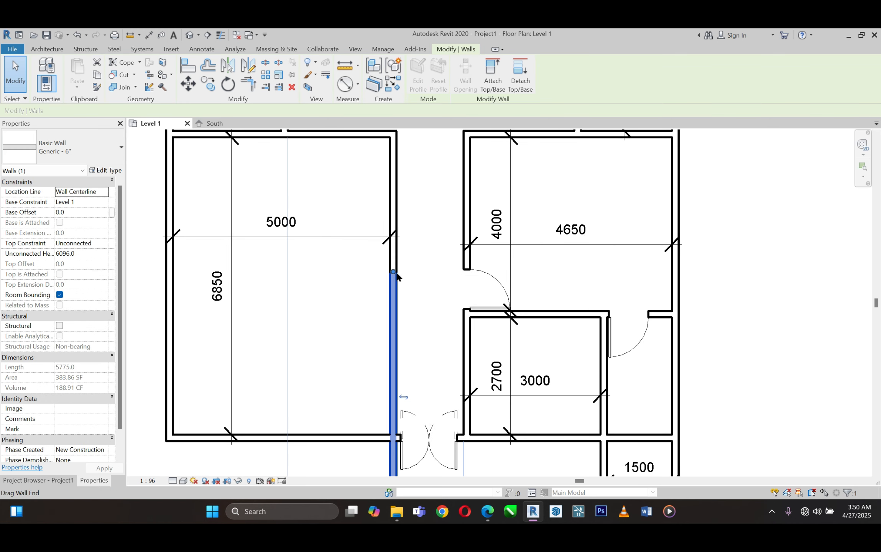
{"action": "left_click_drag", "start_coordinate": [394, 272], "coordinate": [394, 327]}
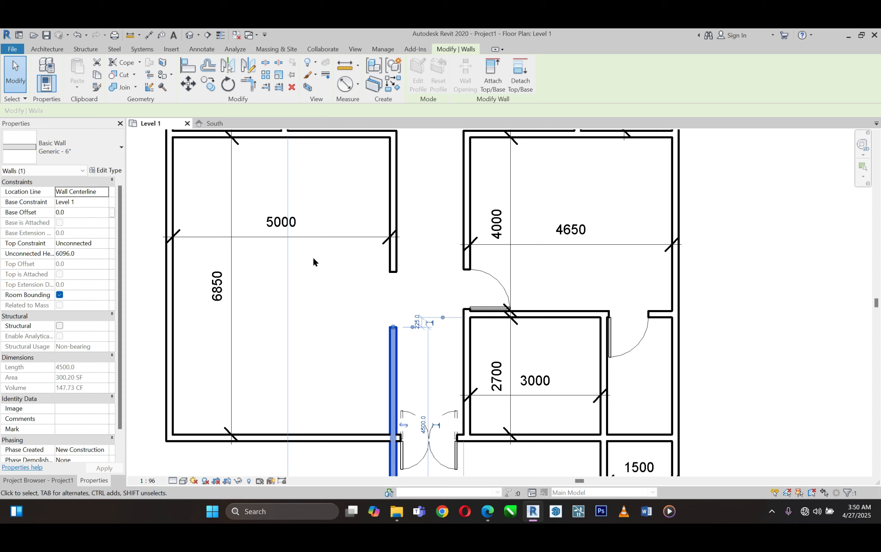
{"action": "scroll", "coordinate": [315, 261], "scroll_direction": "down", "scroll_amount": 2}
{"action": "scroll", "coordinate": [420, 319], "scroll_direction": "up", "scroll_amount": 2}
{"action": "scroll", "coordinate": [363, 310], "scroll_direction": "up", "scroll_amount": 1}
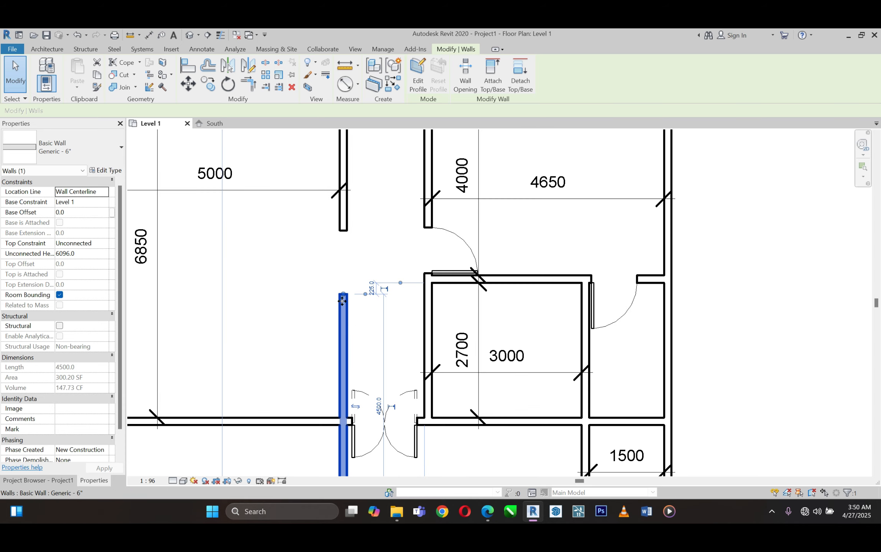
{"action": "left_click_drag", "start_coordinate": [344, 295], "coordinate": [344, 301]}
{"action": "left_click", "coordinate": [345, 230]}
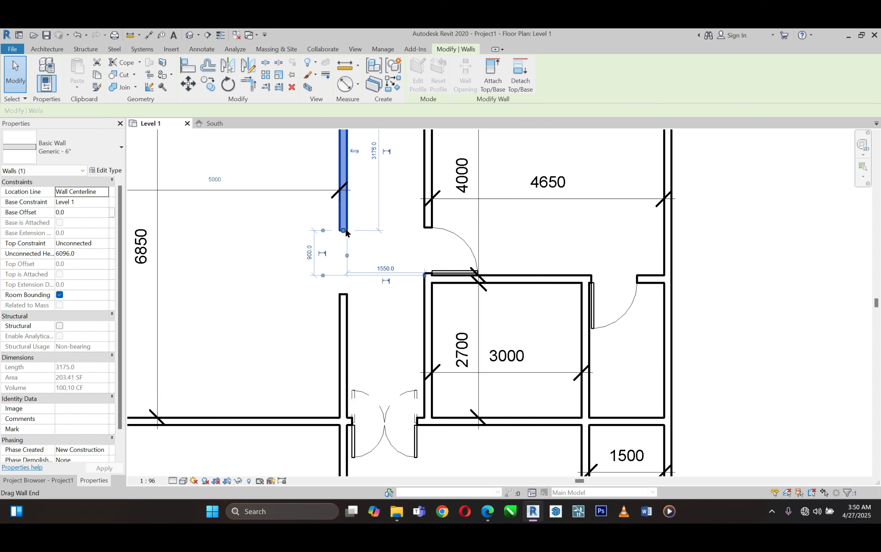
{"action": "left_click", "coordinate": [343, 314]}
{"action": "scroll", "coordinate": [431, 265], "scroll_direction": "down", "scroll_amount": 2}
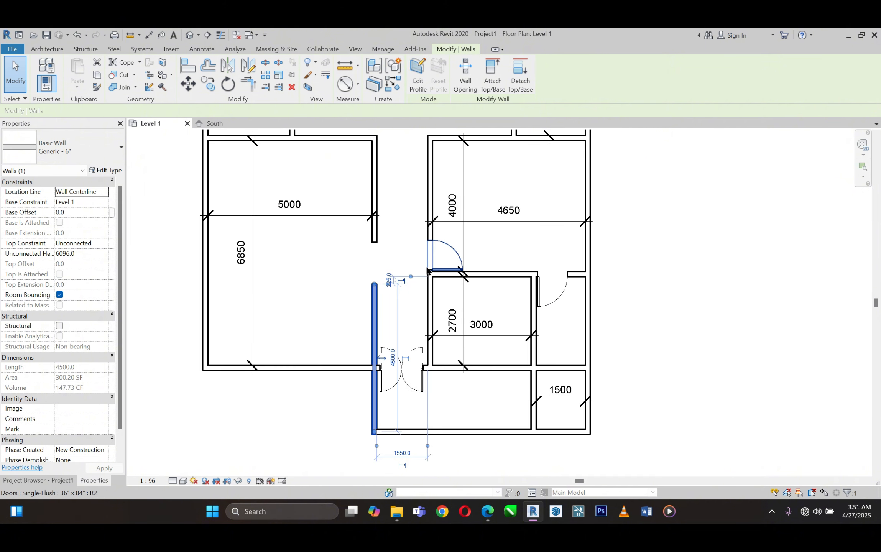
- Dimension the distance from the opening's lower edge to the lower wall of the 5000 mm wide room
{"action": "left_click", "coordinate": [149, 35]}
{"action": "scroll", "coordinate": [369, 343], "scroll_direction": "up", "scroll_amount": 2}
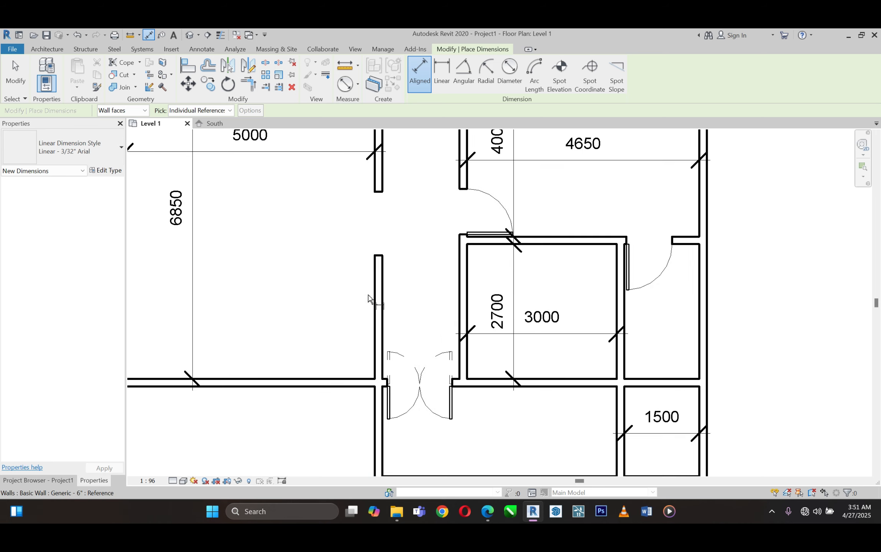
{"action": "left_click", "coordinate": [378, 258]}
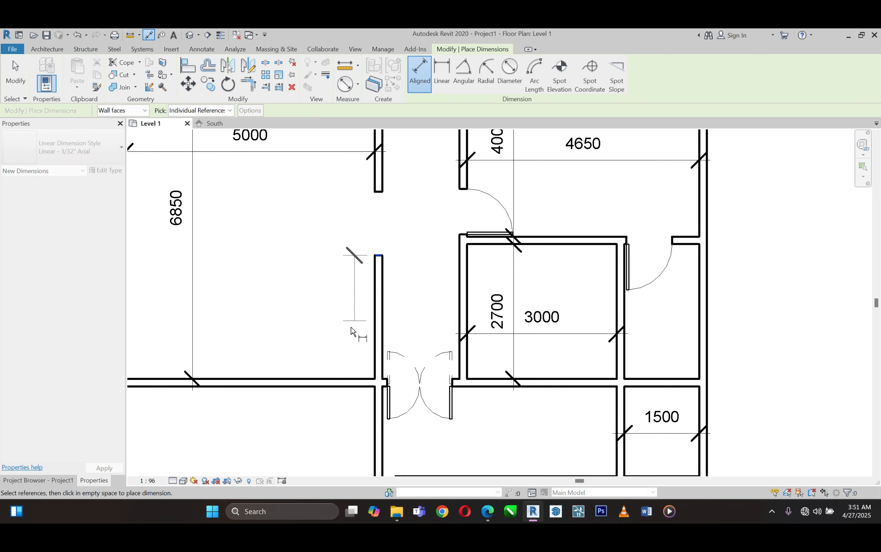
{"action": "left_click", "coordinate": [332, 380]}
{"action": "left_click", "coordinate": [303, 299]}
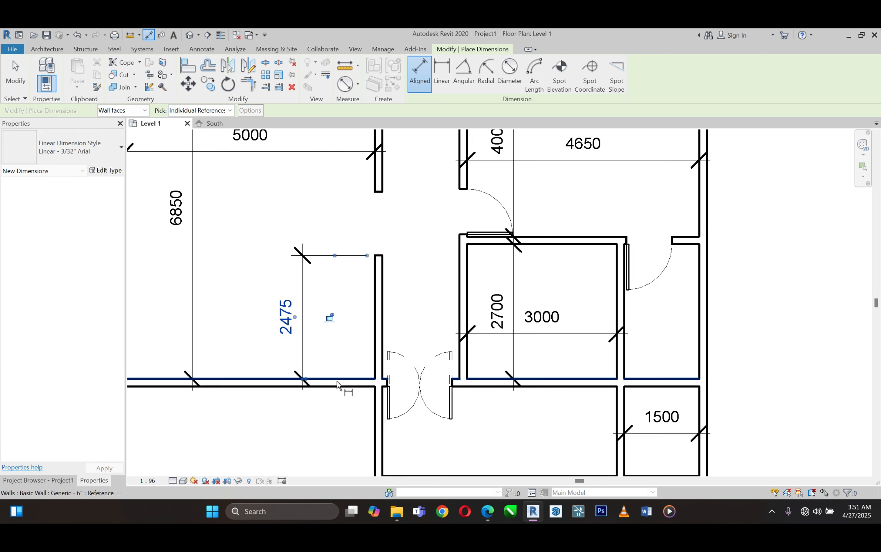
- Dimension the distance from the opening's upper edge to the upper wall of the 5000 mm wide room, and end dimensioning
{"action": "scroll", "coordinate": [331, 315], "scroll_direction": "down", "scroll_amount": 2}
{"action": "scroll", "coordinate": [334, 330], "scroll_direction": "up", "scroll_amount": 2}
{"action": "left_click", "coordinate": [380, 258]}
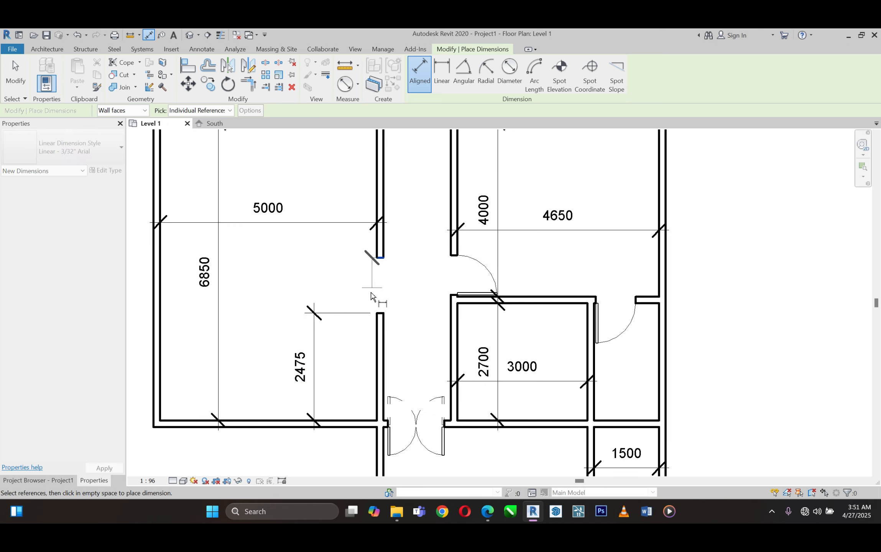
{"action": "scroll", "coordinate": [359, 307], "scroll_direction": "down", "scroll_amount": 2}
{"action": "left_click", "coordinate": [342, 189]}
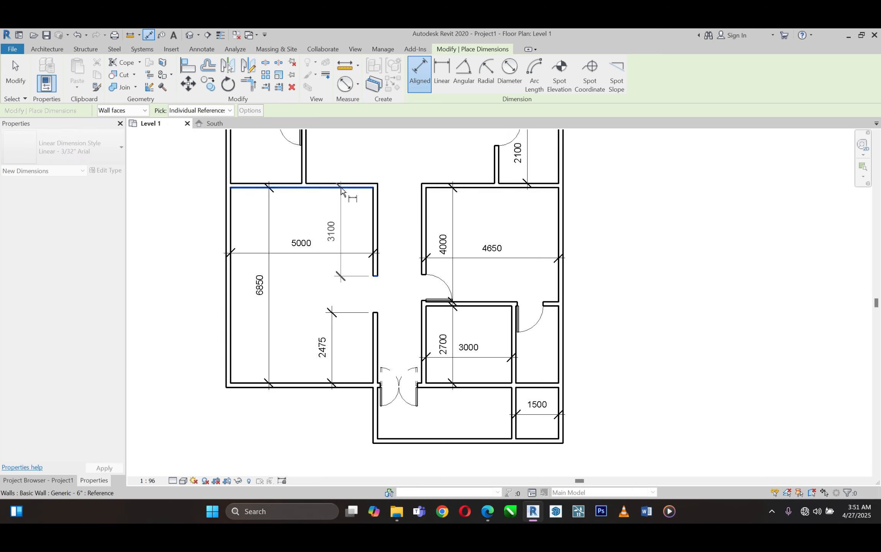
{"action": "left_click", "coordinate": [333, 205]}
{"action": "right_click", "coordinate": [655, 227]}
{"action": "left_click", "coordinate": [665, 232]}
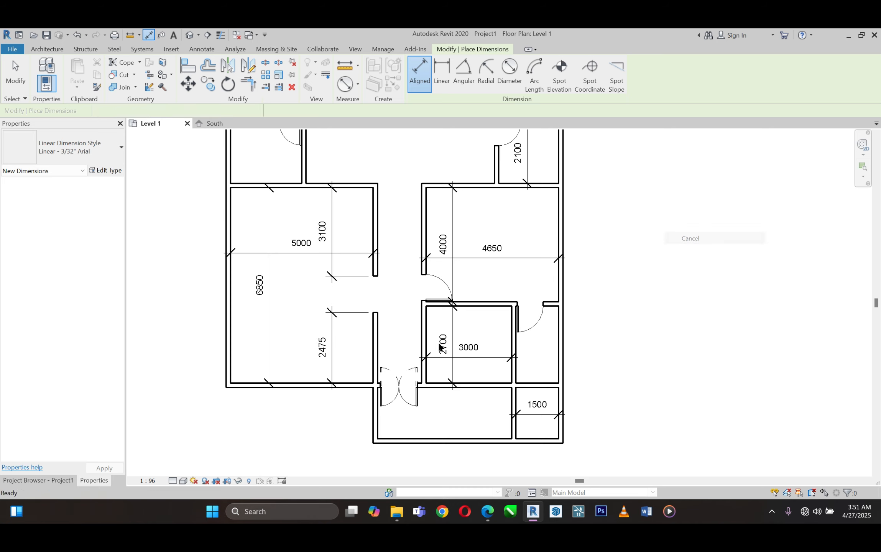
- Set the distance from the opening's lower edge to the lower wall of the 5000 mm wide room to 1500 mm
{"action": "scroll", "coordinate": [320, 355], "scroll_direction": "up", "scroll_amount": 2}
{"action": "scroll", "coordinate": [444, 280], "scroll_direction": "up", "scroll_amount": 1}
{"action": "left_click", "coordinate": [458, 282]}
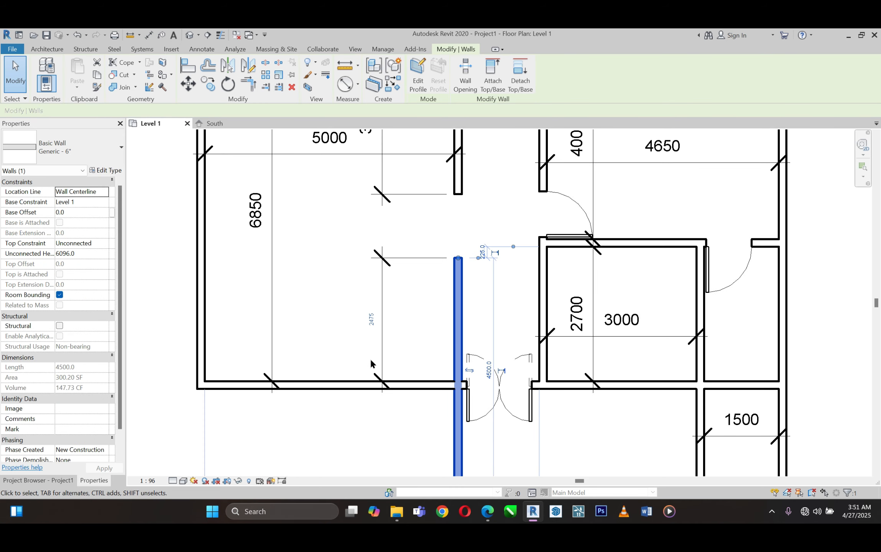
{"action": "left_click", "coordinate": [369, 318]}
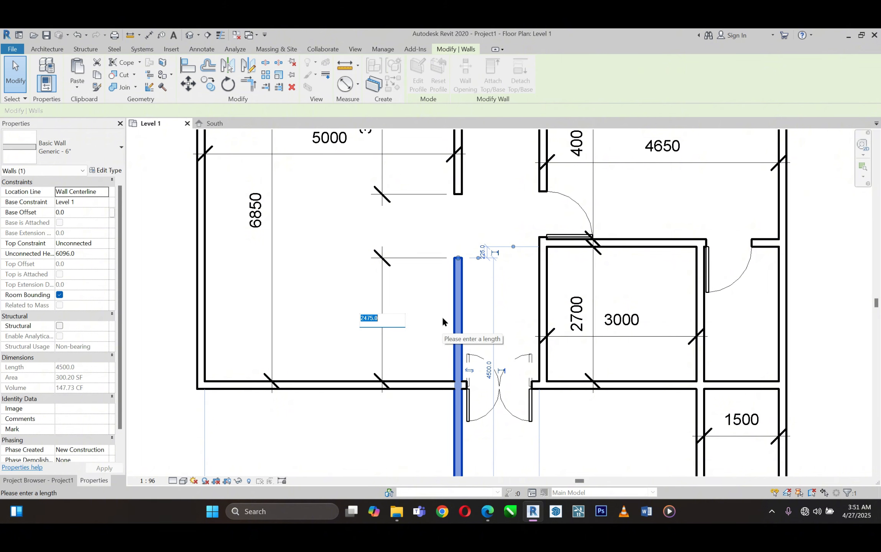
{"action": "type", "text": "15"}
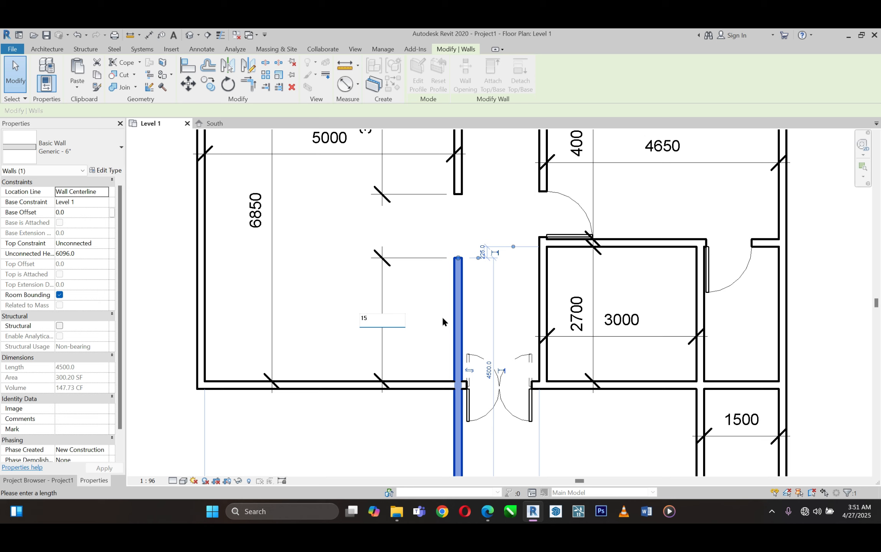
{"action": "type", "text": "00"}
{"action": "key", "text": "Return"}
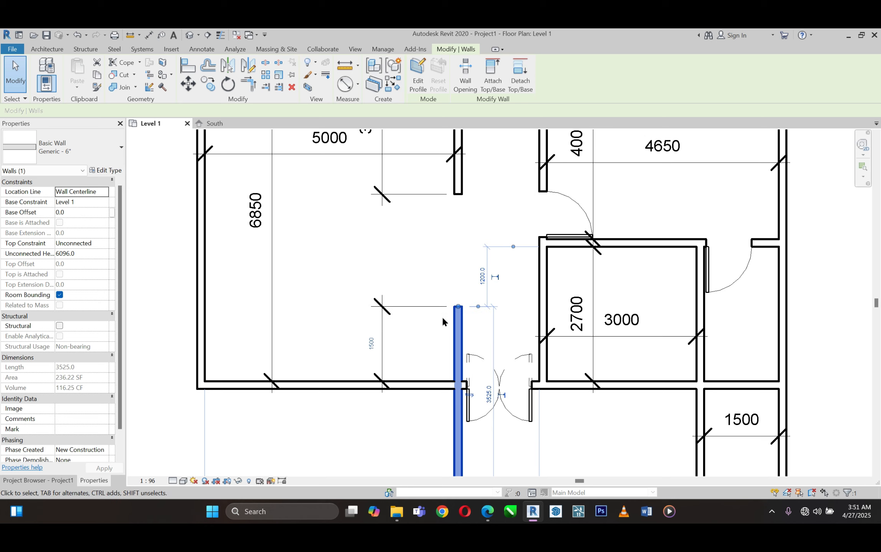
- Dimension the width of the opening between the 5000 mm wide room and the corridor, and end dimensioning
{"action": "scroll", "coordinate": [442, 316], "scroll_direction": "down", "scroll_amount": 1}
{"action": "left_click", "coordinate": [433, 215]}
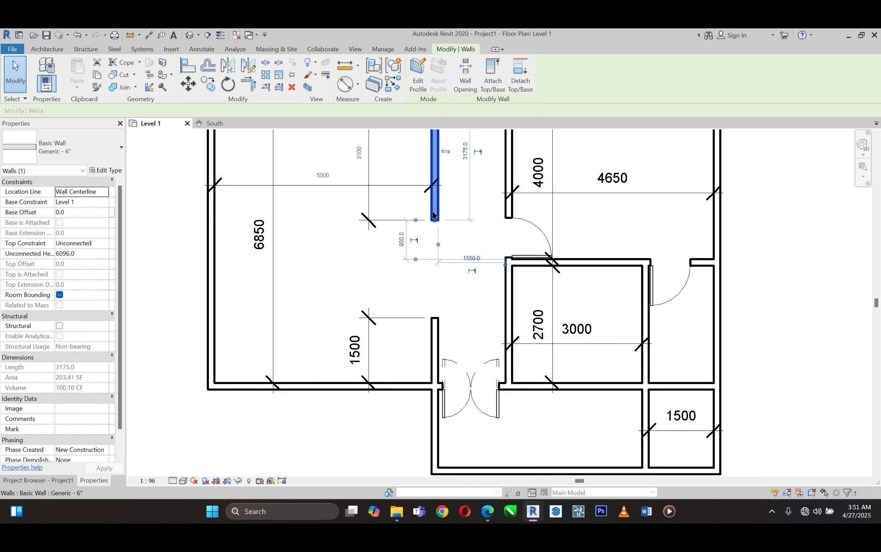
{"action": "left_click", "coordinate": [390, 274]}
{"action": "scroll", "coordinate": [398, 268], "scroll_direction": "down", "scroll_amount": 2}
{"action": "scroll", "coordinate": [402, 270], "scroll_direction": "up", "scroll_amount": 2}
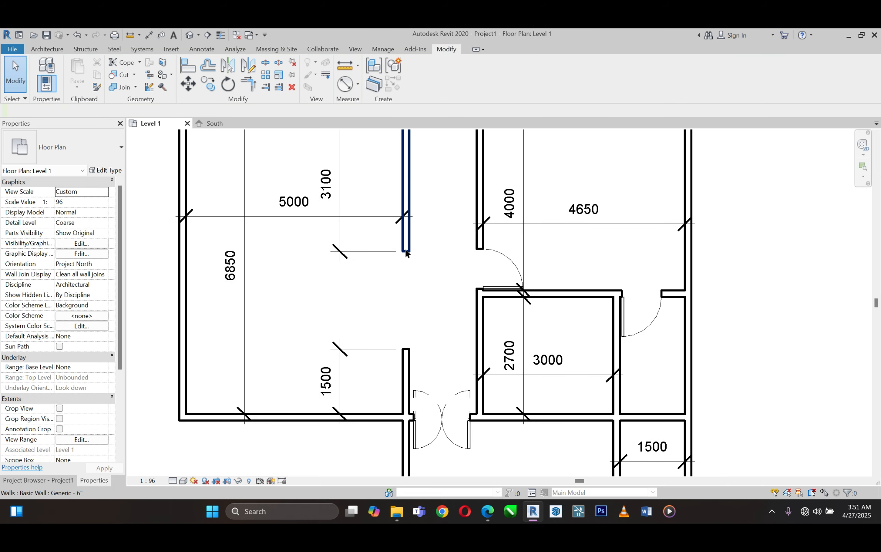
{"action": "left_click", "coordinate": [405, 242]}
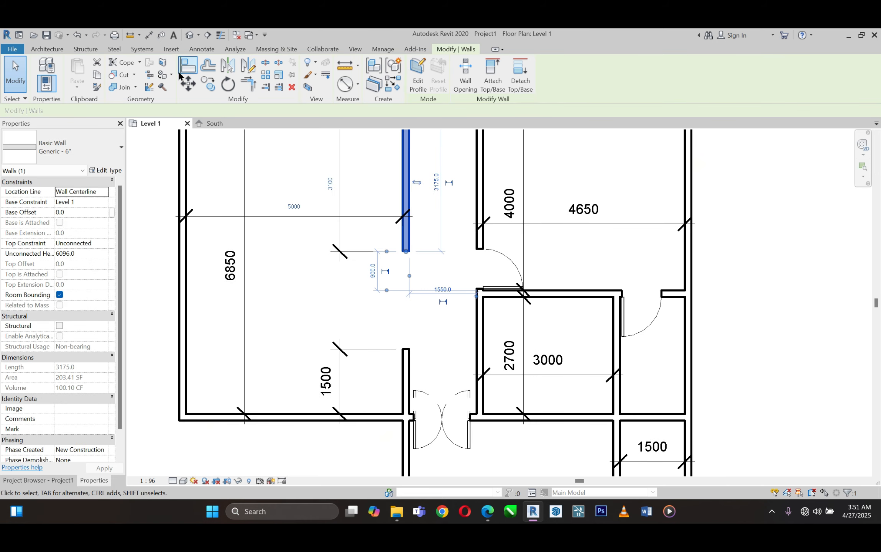
{"action": "left_click", "coordinate": [149, 35]}
{"action": "scroll", "coordinate": [404, 294], "scroll_direction": "up", "scroll_amount": 2}
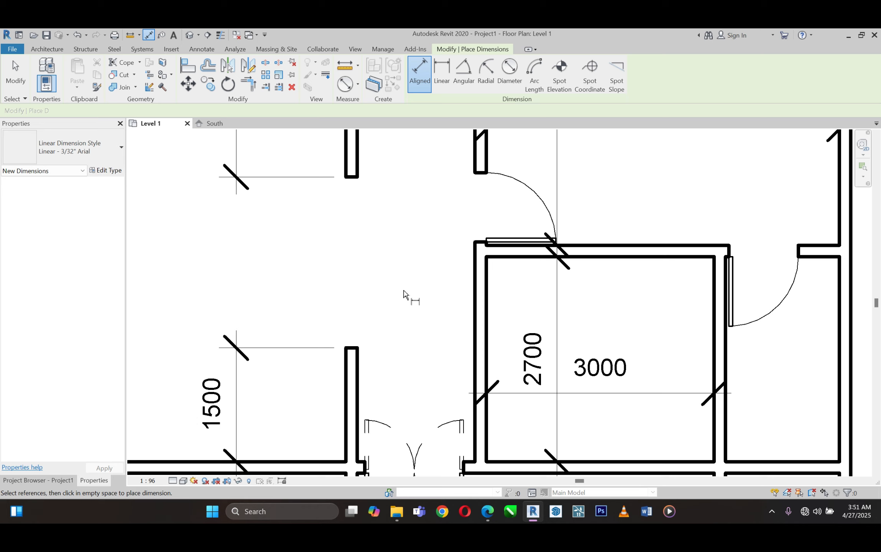
{"action": "left_click", "coordinate": [352, 349]}
{"action": "left_click", "coordinate": [353, 177]}
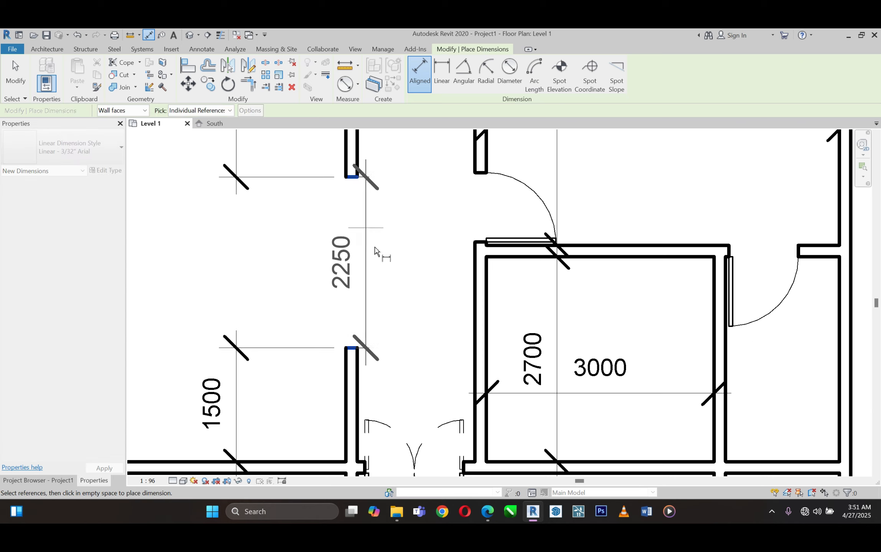
{"action": "left_click", "coordinate": [359, 309]}
{"action": "right_click", "coordinate": [424, 269]}
{"action": "left_click", "coordinate": [447, 278]}
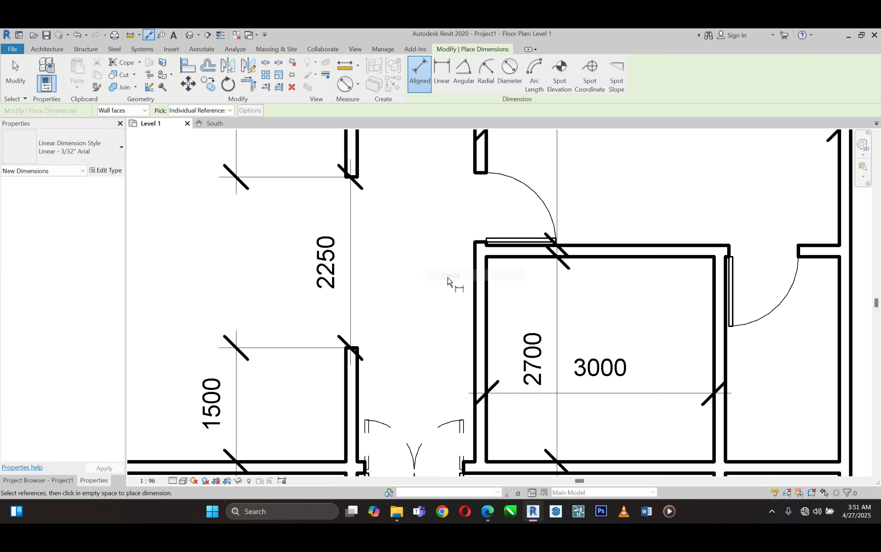
{"action": "right_click", "coordinate": [448, 279]}
{"action": "left_click", "coordinate": [471, 286]}
- Set the width of the opening into the 5000 mm wide room to 1500 mm by adjusting the upper wall segment
{"action": "left_click", "coordinate": [352, 163]}
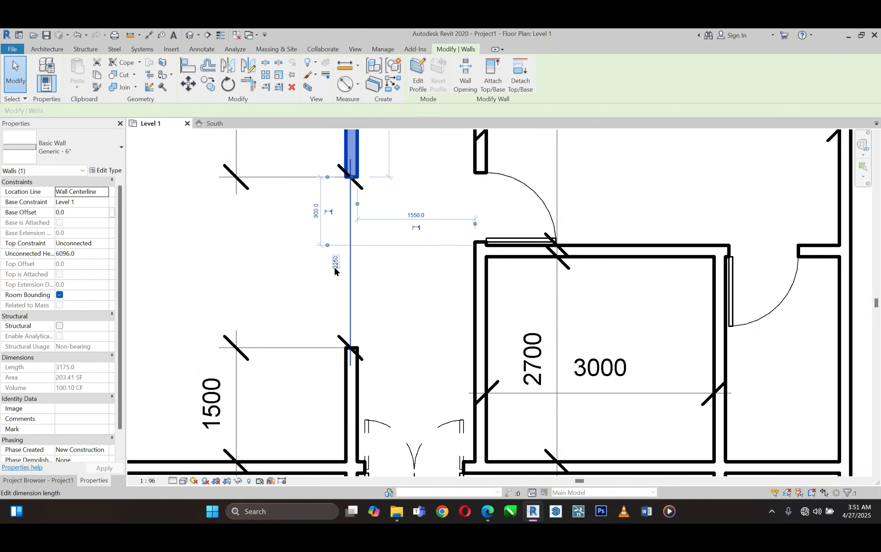
{"action": "left_click", "coordinate": [335, 265]}
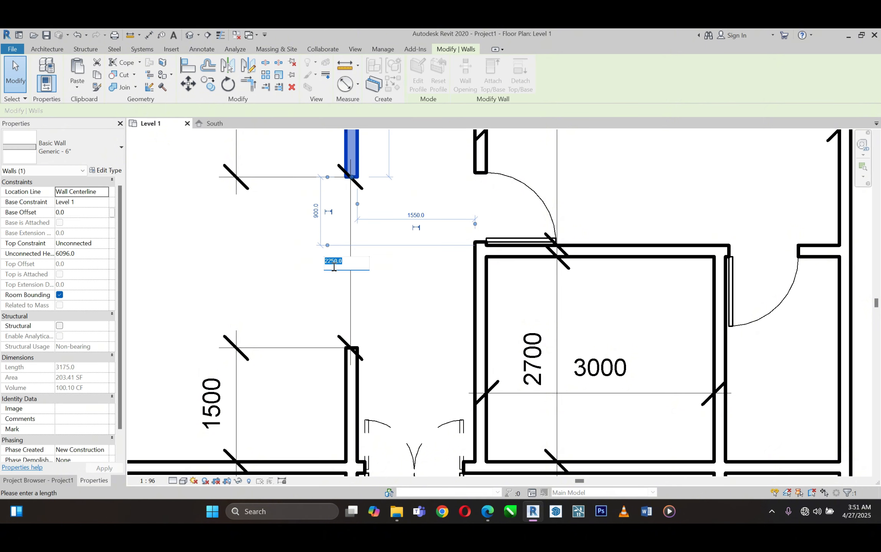
{"action": "type", "text": "1"}
{"action": "key", "text": "Return"}
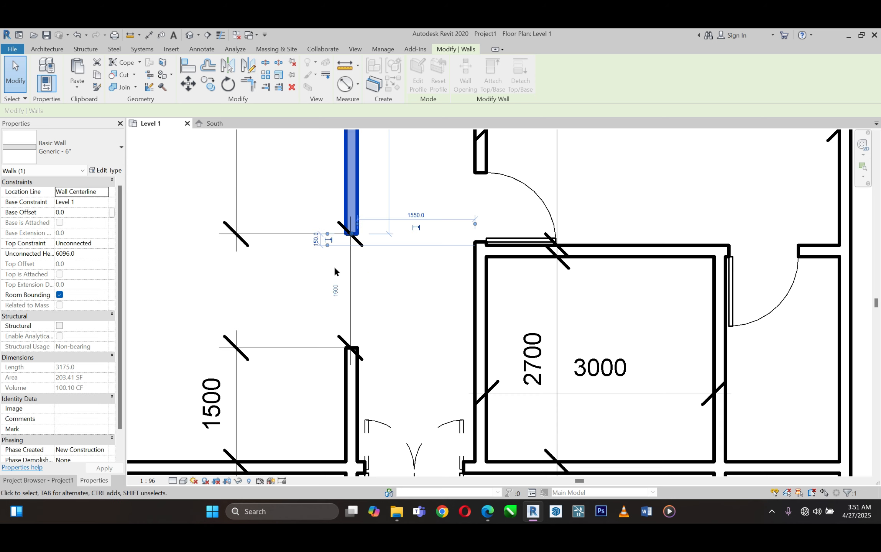
{"action": "left_click", "coordinate": [385, 295]}
{"action": "scroll", "coordinate": [393, 308], "scroll_direction": "down", "scroll_amount": 4}
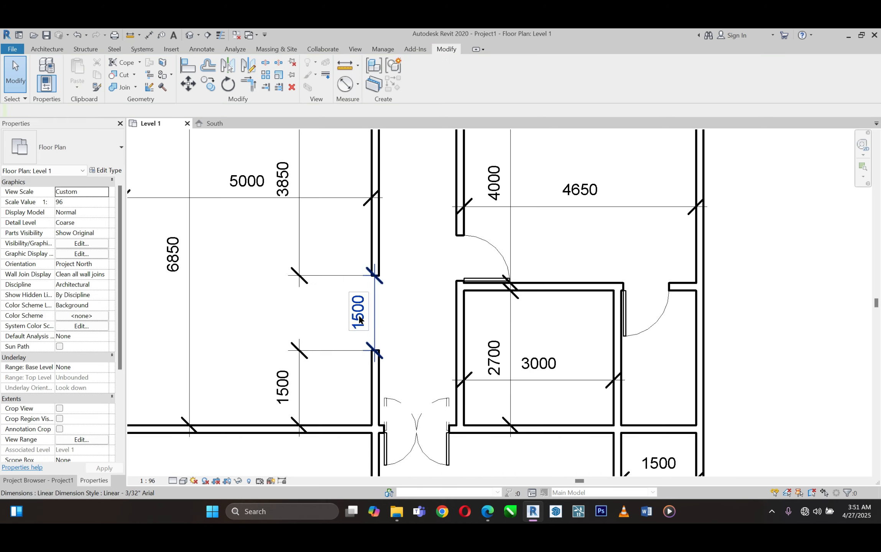
- Split the wall between the corridor and the 3000 mm wide room about 1200 mm above the room's lower wall, and end splitting
{"action": "scroll", "coordinate": [407, 416], "scroll_direction": "up", "scroll_amount": 2}
{"action": "left_click", "coordinate": [401, 402]}
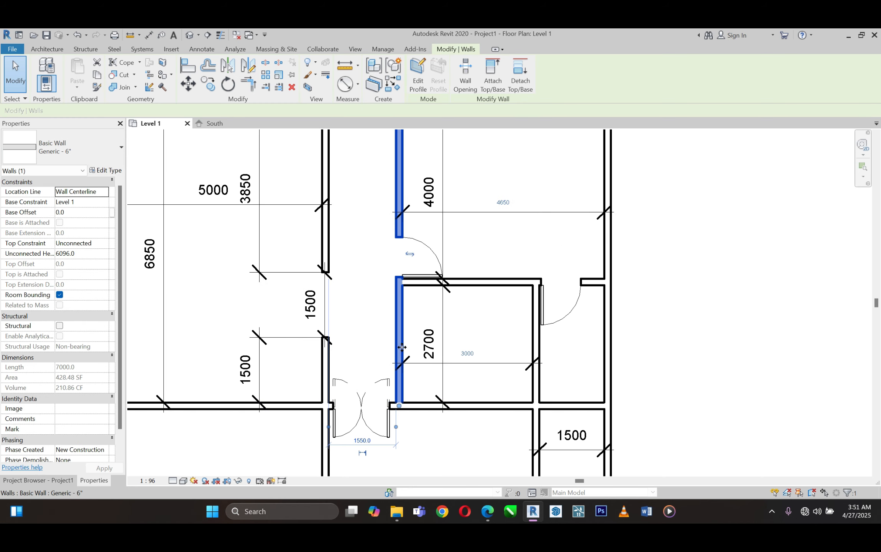
{"action": "right_click", "coordinate": [648, 317]}
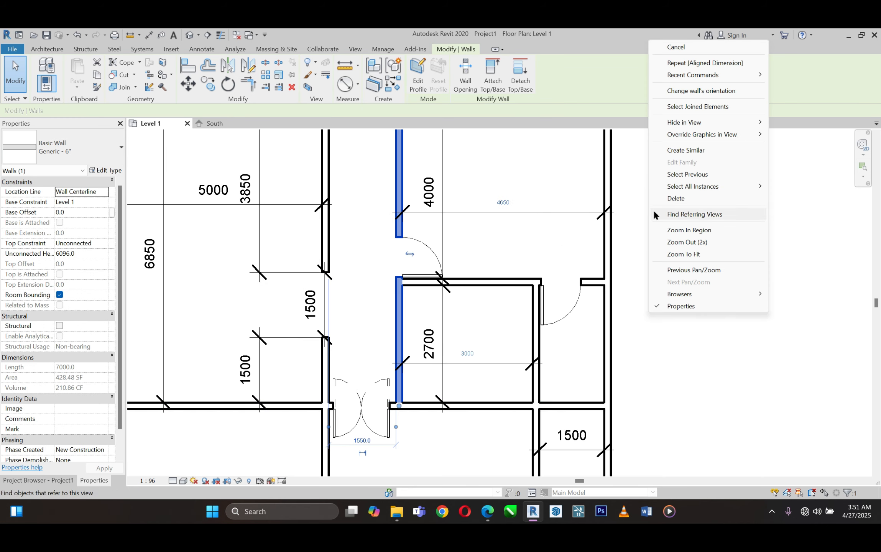
{"action": "mouse_move", "coordinate": [681, 75]}
{"action": "left_click", "coordinate": [303, 38]}
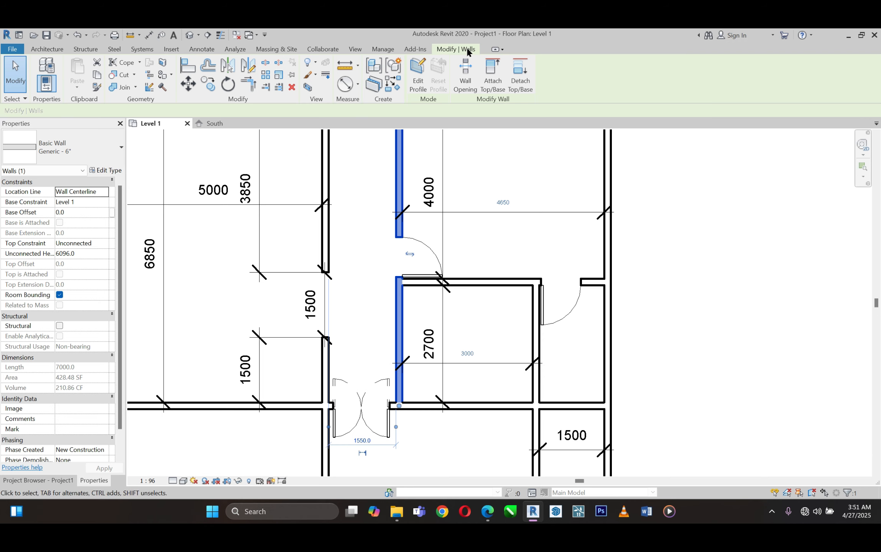
{"action": "left_click", "coordinate": [265, 63]}
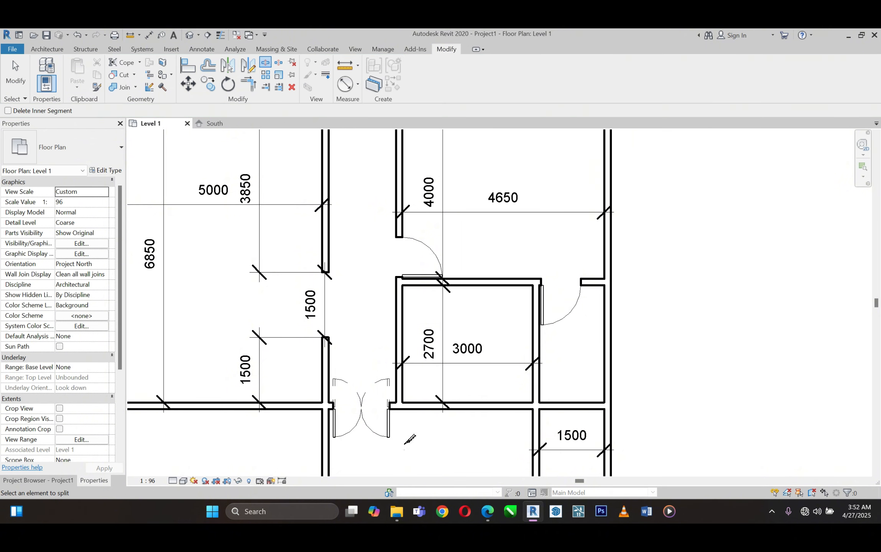
{"action": "scroll", "coordinate": [409, 437], "scroll_direction": "up", "scroll_amount": 2}
{"action": "left_click", "coordinate": [401, 303]}
{"action": "right_click", "coordinate": [482, 275]}
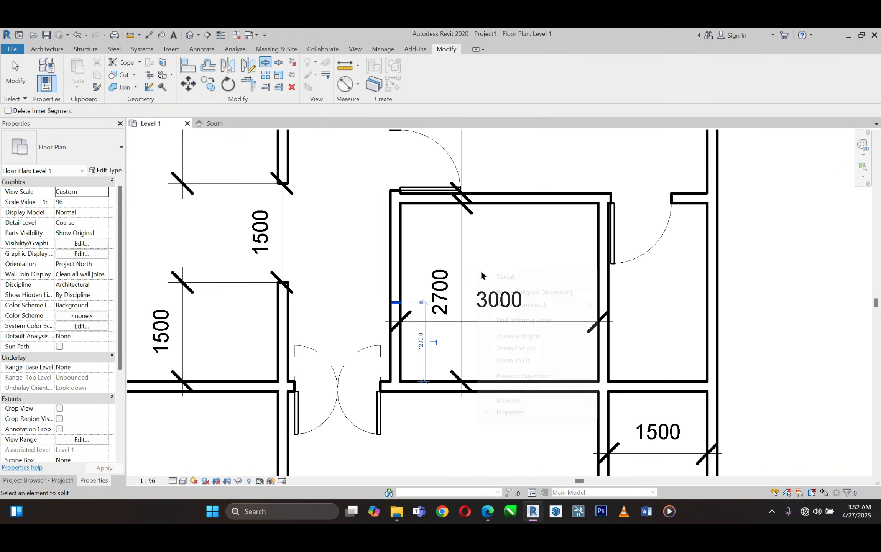
{"action": "left_click", "coordinate": [499, 276]}
{"action": "right_click", "coordinate": [498, 269]}
{"action": "left_click", "coordinate": [506, 277]}
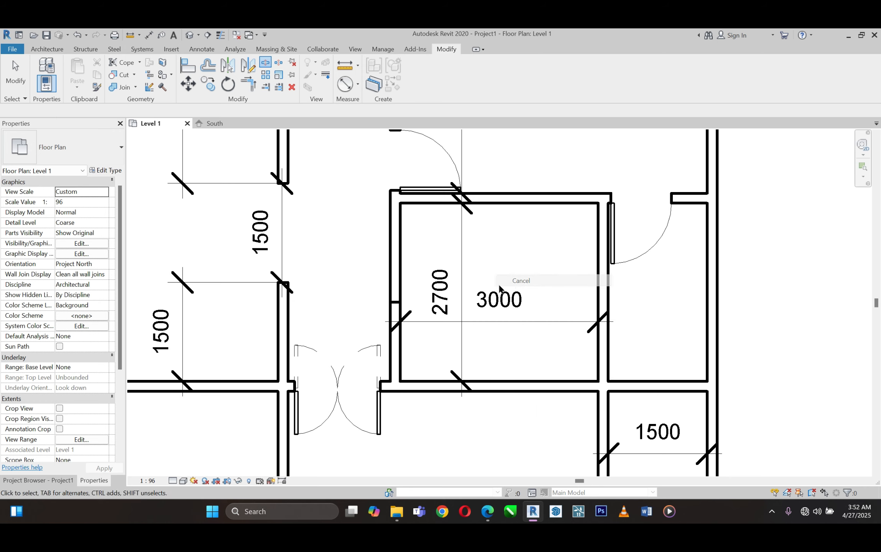
- Shorten the lower segment of the split wall beside the 3000 mm wide room to about 500 mm long
{"action": "left_click", "coordinate": [397, 324]}
{"action": "key", "text": "Delete"}
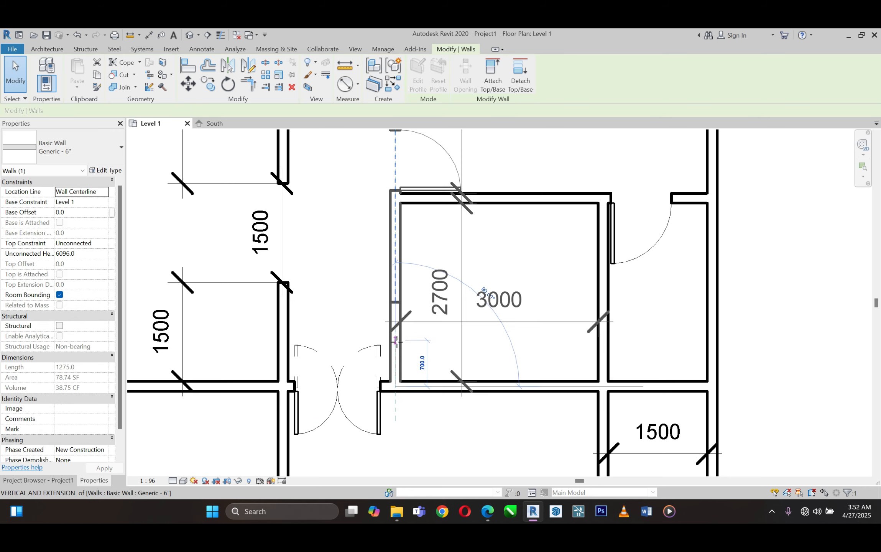
{"action": "key", "text": "r"}
{"action": "key", "text": "s"}
{"action": "left_click", "coordinate": [396, 386]}
{"action": "left_click_drag", "start_coordinate": [396, 355], "coordinate": [396, 354]}
- Shorten the upper segment of the same wall to about 4600 mm long, widening the opening into the 3000 mm wide room
{"action": "left_click", "coordinate": [398, 273]}
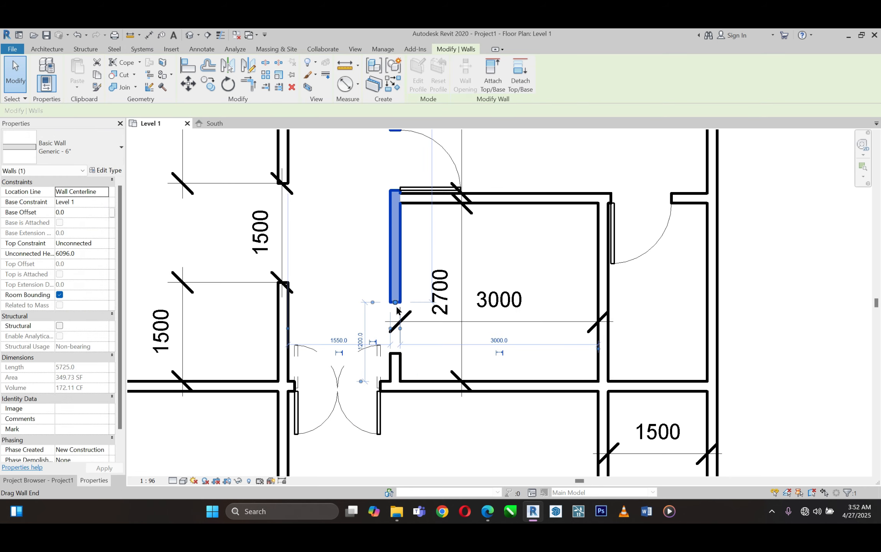
{"action": "left_click_drag", "start_coordinate": [396, 303], "coordinate": [395, 228]}
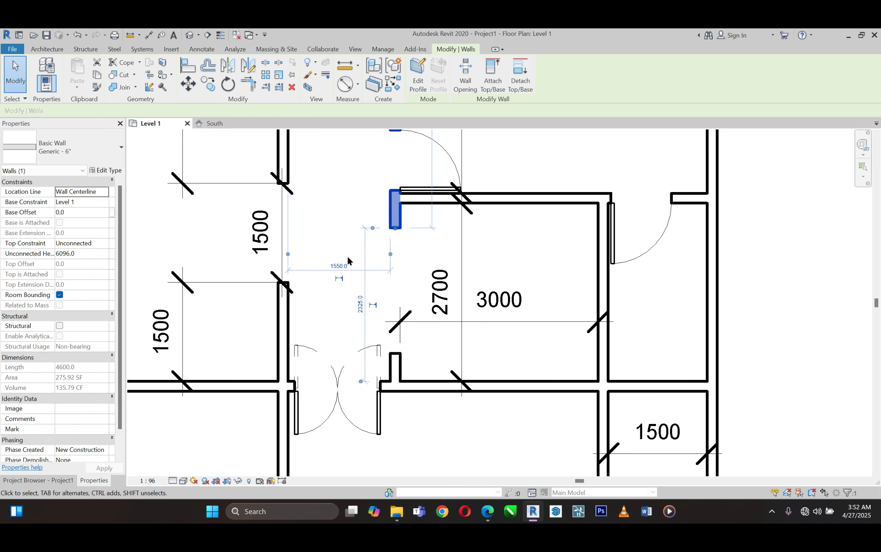
{"action": "left_click", "coordinate": [382, 269]}
- Dimension the distance from the new opening's upper edge to the upper wall of the 3000 mm wide room
{"action": "left_click", "coordinate": [396, 213]}
{"action": "left_click", "coordinate": [149, 35]}
{"action": "scroll", "coordinate": [497, 238], "scroll_direction": "up", "scroll_amount": 2}
{"action": "left_click", "coordinate": [378, 194]}
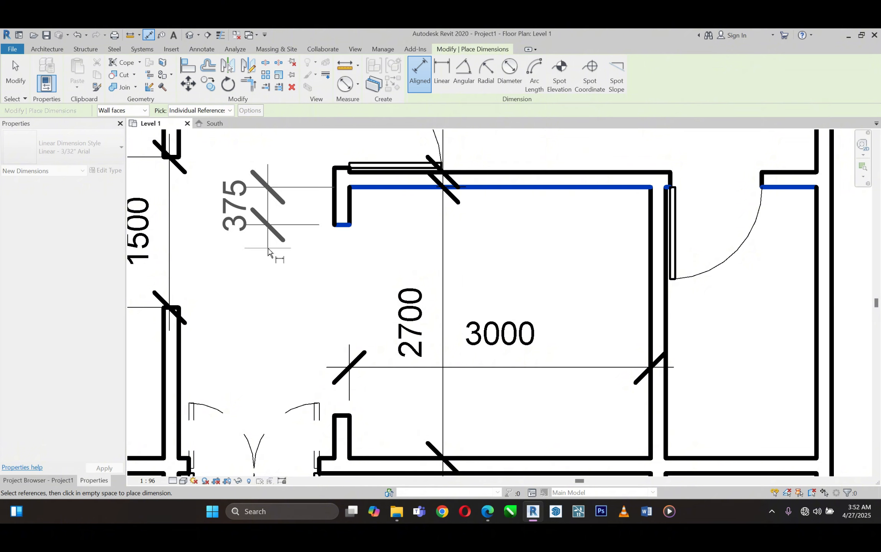
{"action": "left_click", "coordinate": [273, 221]}
- Dimension the distance from the opening's lower edge to the lower wall of the 3000 mm wide room, and end dimensioning
{"action": "scroll", "coordinate": [372, 211], "scroll_direction": "down", "scroll_amount": 2}
{"action": "scroll", "coordinate": [359, 340], "scroll_direction": "up", "scroll_amount": 1}
{"action": "left_click", "coordinate": [355, 329]}
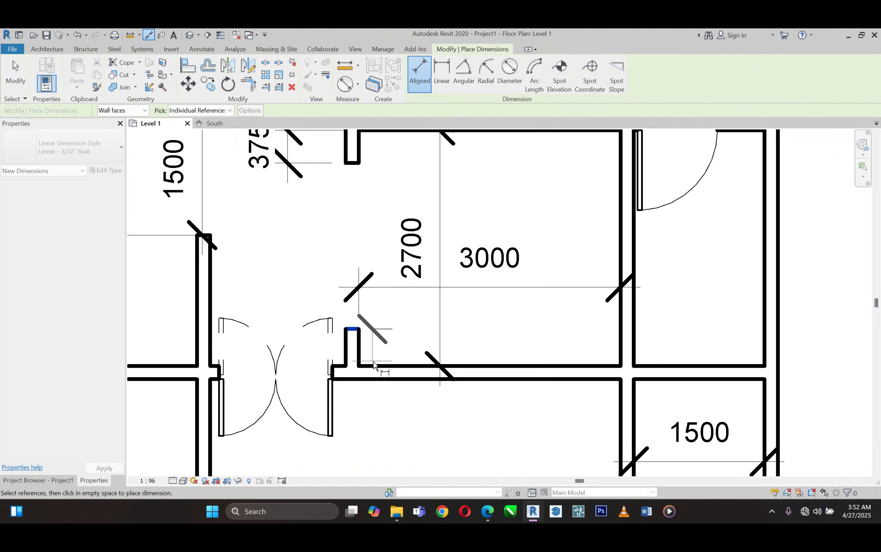
{"action": "left_click", "coordinate": [375, 366]}
{"action": "left_click", "coordinate": [493, 337]}
{"action": "right_click", "coordinate": [537, 298]}
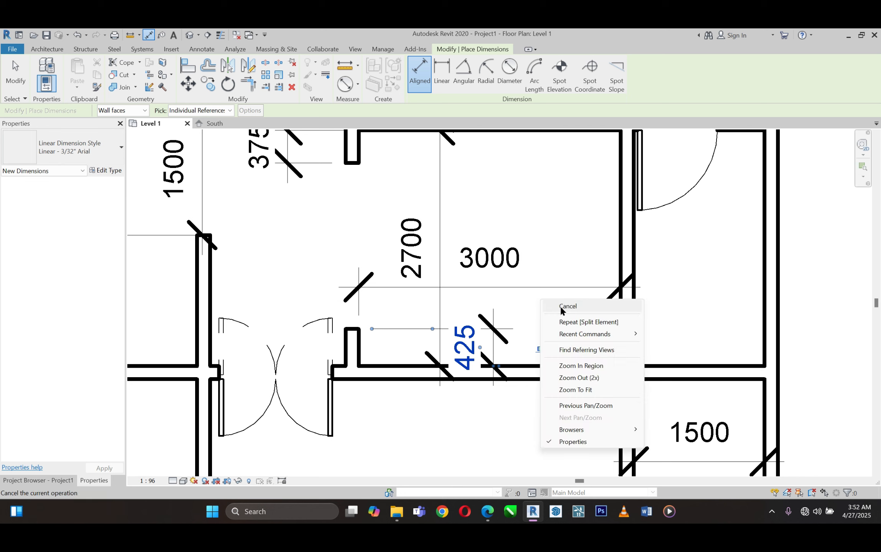
{"action": "right_click", "coordinate": [560, 300]}
{"action": "left_click", "coordinate": [571, 307]}
- Set the distance from the opening's lower edge to the lower wall of the 3000 mm wide room to 300 mm
{"action": "left_click", "coordinate": [352, 332]}
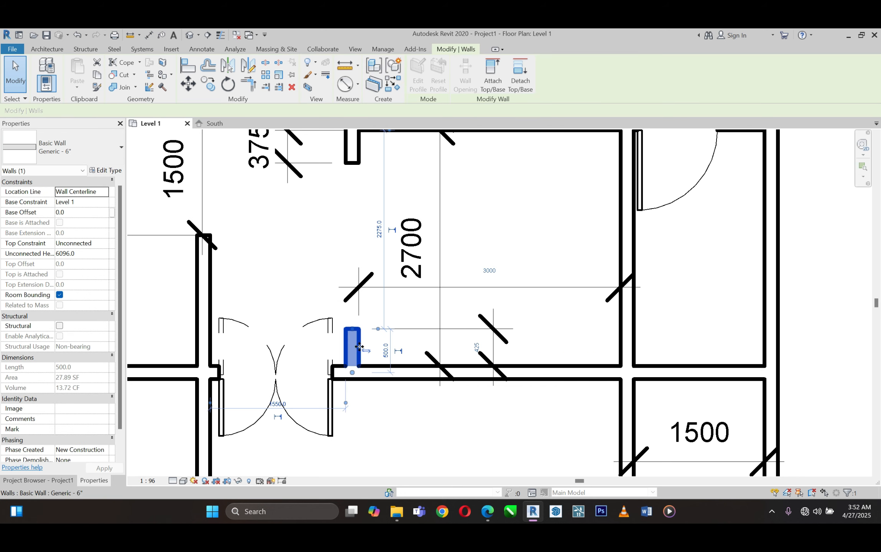
{"action": "scroll", "coordinate": [444, 354], "scroll_direction": "up", "scroll_amount": 3}
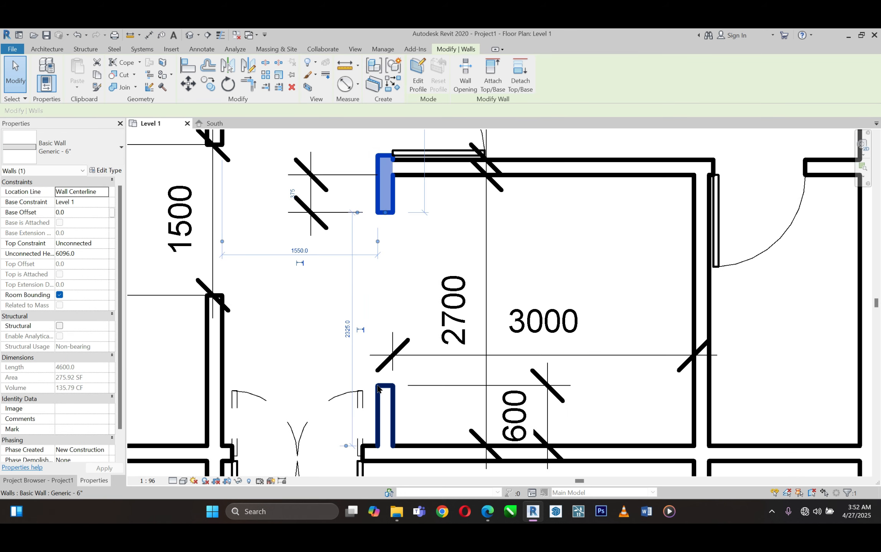
{"action": "left_click", "coordinate": [379, 386]}
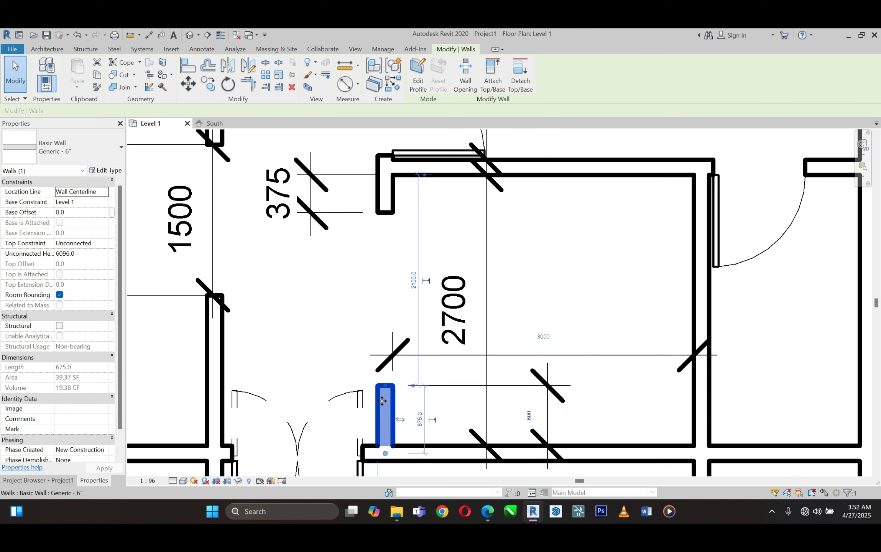
{"action": "left_click", "coordinate": [419, 418]}
{"action": "left_click", "coordinate": [528, 415]}
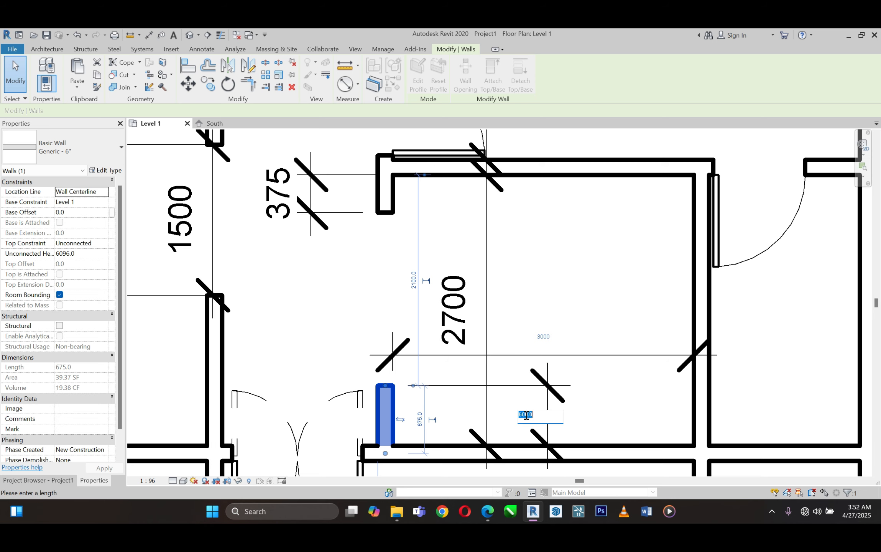
{"action": "type", "text": "300"}
{"action": "key", "text": "Return"}
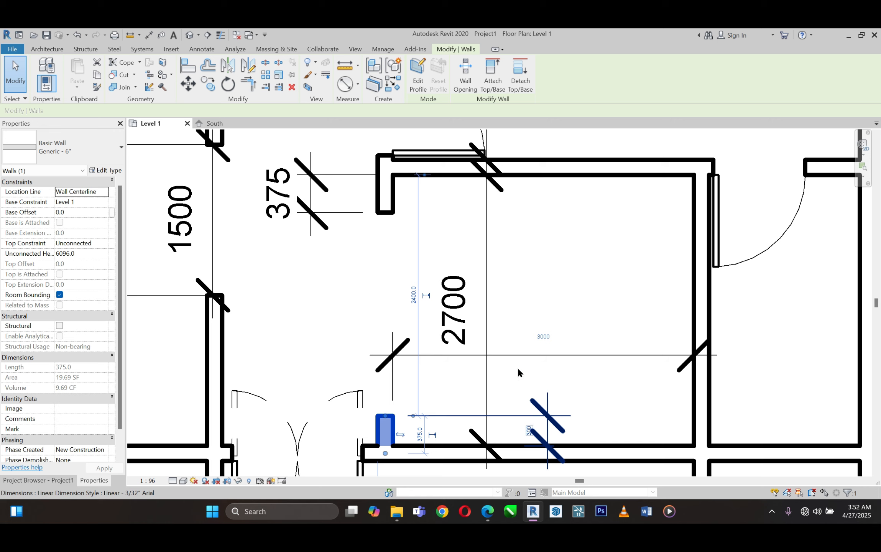
- Set the distance from the opening's upper edge to the upper wall of the 3000 mm wide room to 300 mm
{"action": "left_click", "coordinate": [391, 213]}
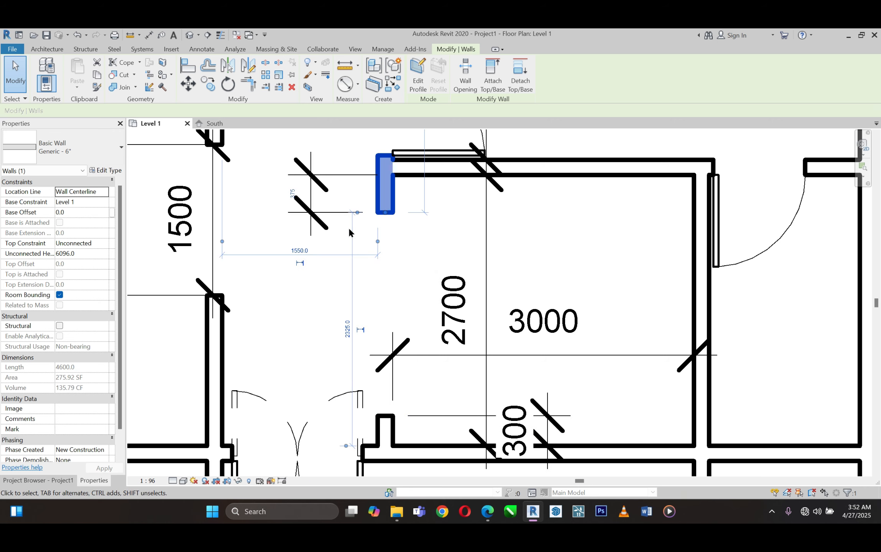
{"action": "key", "text": "Escape"}
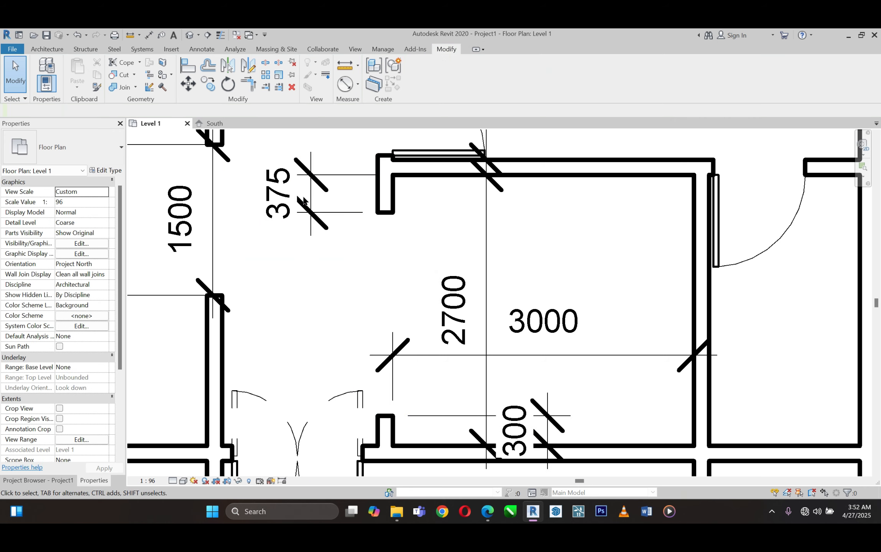
{"action": "left_click", "coordinate": [385, 211]}
{"action": "left_click", "coordinate": [293, 192]}
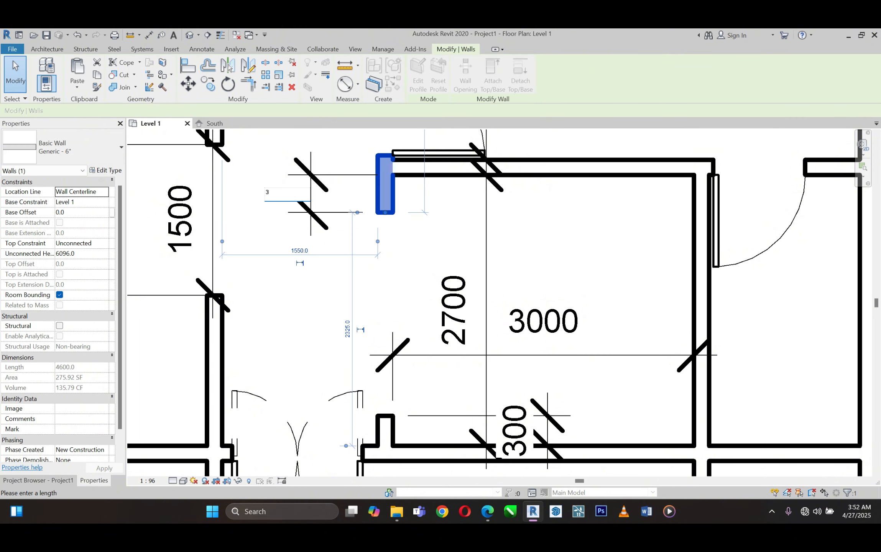
{"action": "key", "text": "Return"}
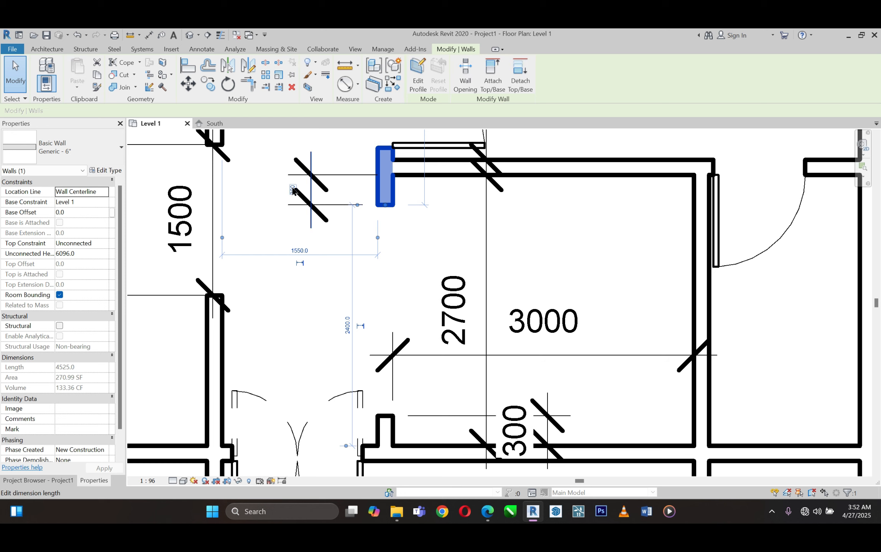
- Delete both 300 mm dimensions at the corridor opening of the 3000 mm wide room
{"action": "scroll", "coordinate": [343, 259], "scroll_direction": "down", "scroll_amount": 2}
{"action": "scroll", "coordinate": [370, 175], "scroll_direction": "up", "scroll_amount": 2}
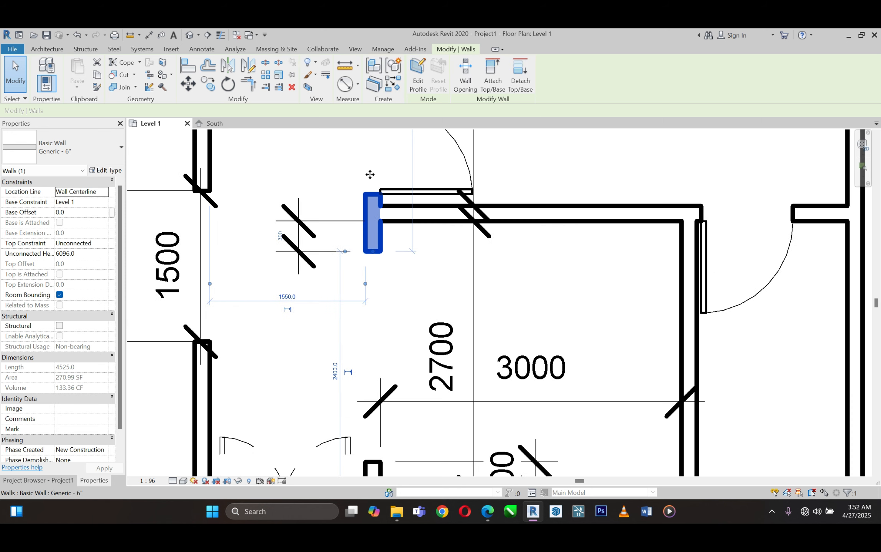
{"action": "left_click", "coordinate": [451, 310]}
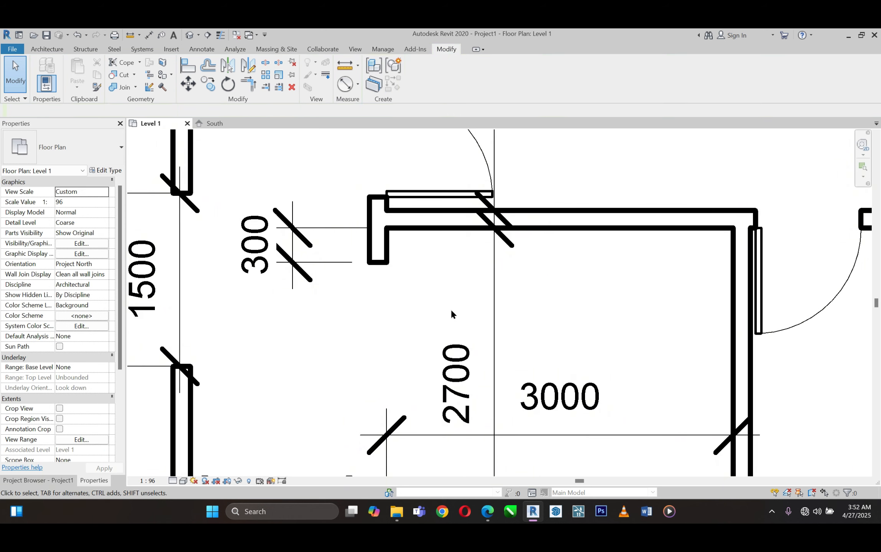
{"action": "scroll", "coordinate": [360, 215], "scroll_direction": "down", "scroll_amount": 2}
{"action": "left_click", "coordinate": [331, 225]}
{"action": "scroll", "coordinate": [330, 221], "scroll_direction": "down", "scroll_amount": 3}
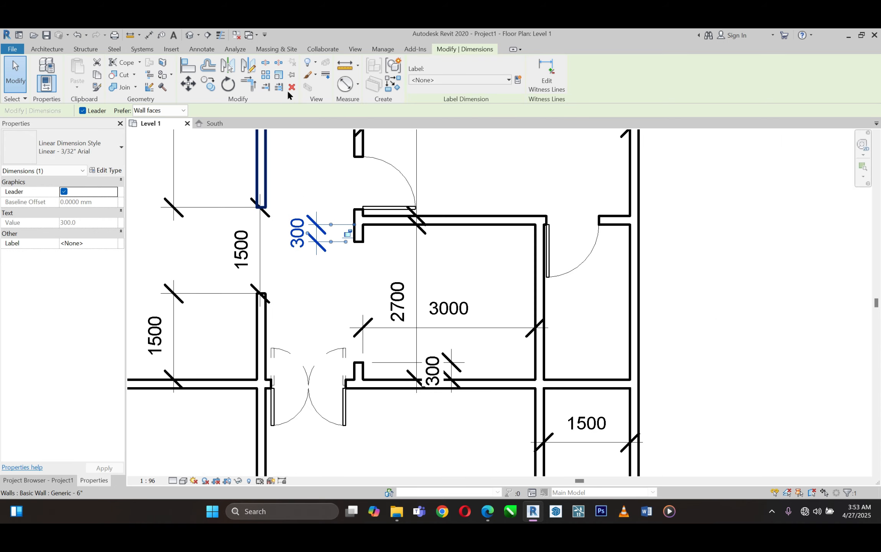
{"action": "key", "text": "Escape"}
{"action": "left_click", "coordinate": [433, 371]}
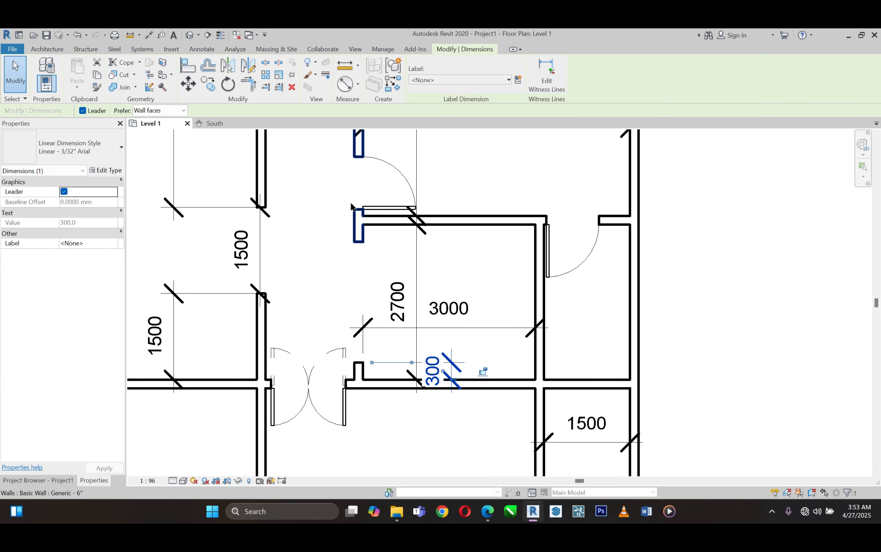
{"action": "left_click", "coordinate": [294, 86]}
{"action": "scroll", "coordinate": [498, 269], "scroll_direction": "down", "scroll_amount": 2}
{"action": "scroll", "coordinate": [579, 268], "scroll_direction": "down", "scroll_amount": 2}
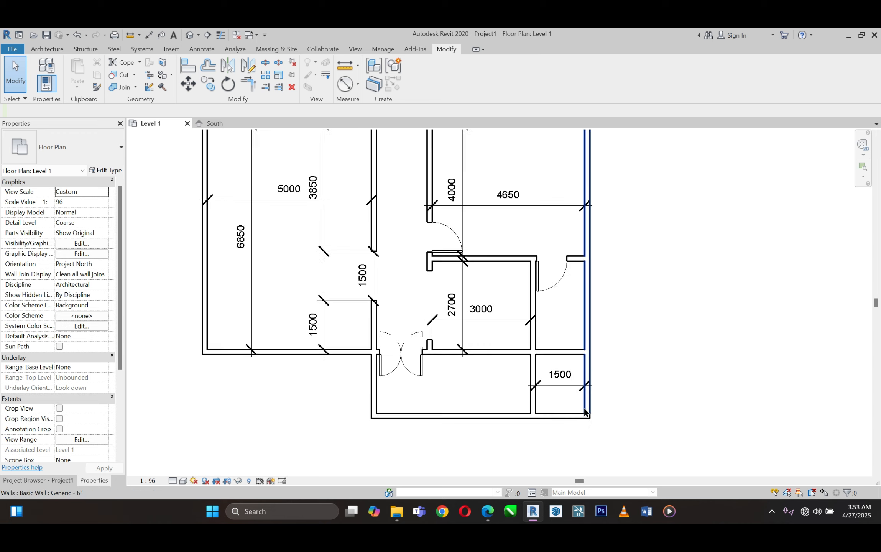
- Place a Single-Flush 30" x 84" door in the wall between the porch and the 1500 mm wide room, hinged at its upper end and opening into the room
{"action": "scroll", "coordinate": [453, 344], "scroll_direction": "up", "scroll_amount": 1}
{"action": "scroll", "coordinate": [527, 417], "scroll_direction": "up", "scroll_amount": 1}
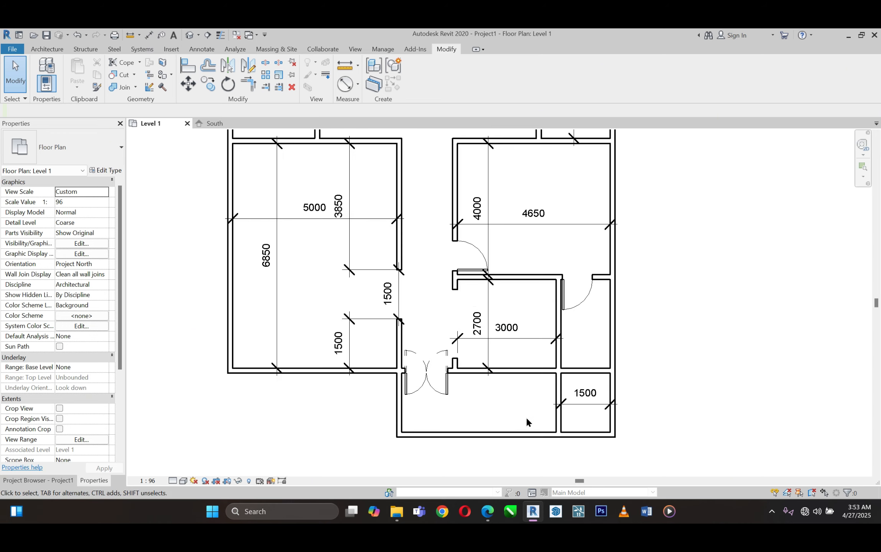
{"action": "scroll", "coordinate": [629, 428], "scroll_direction": "up", "scroll_amount": 1}
{"action": "scroll", "coordinate": [514, 435], "scroll_direction": "down", "scroll_amount": 1}
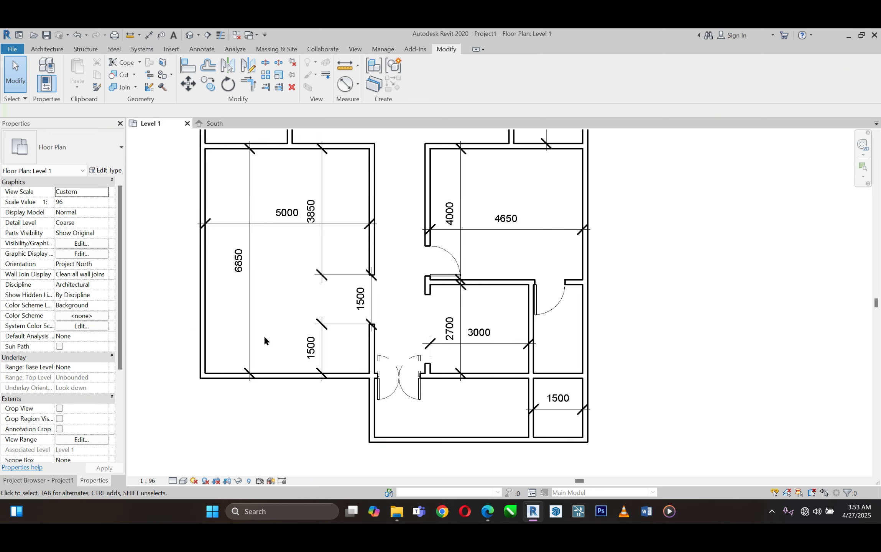
{"action": "left_click", "coordinate": [53, 50]}
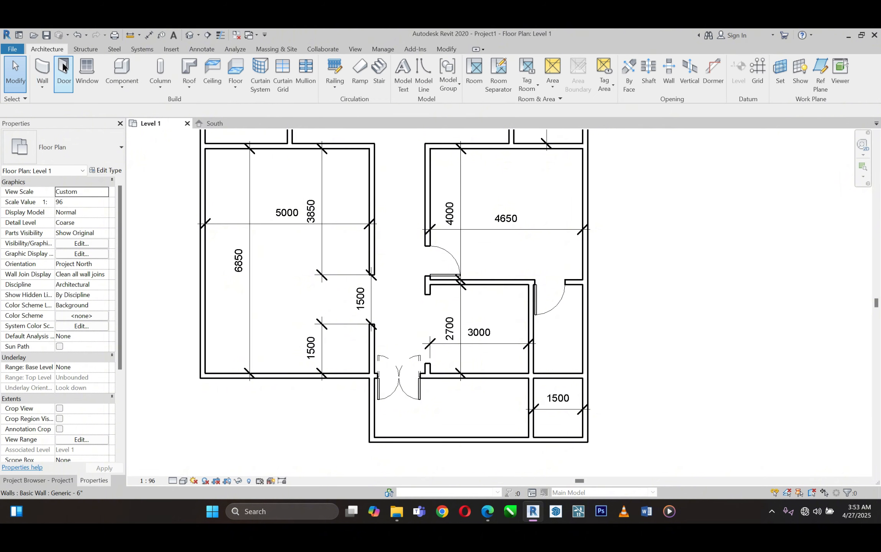
{"action": "left_click", "coordinate": [62, 69]}
{"action": "left_click", "coordinate": [55, 146]}
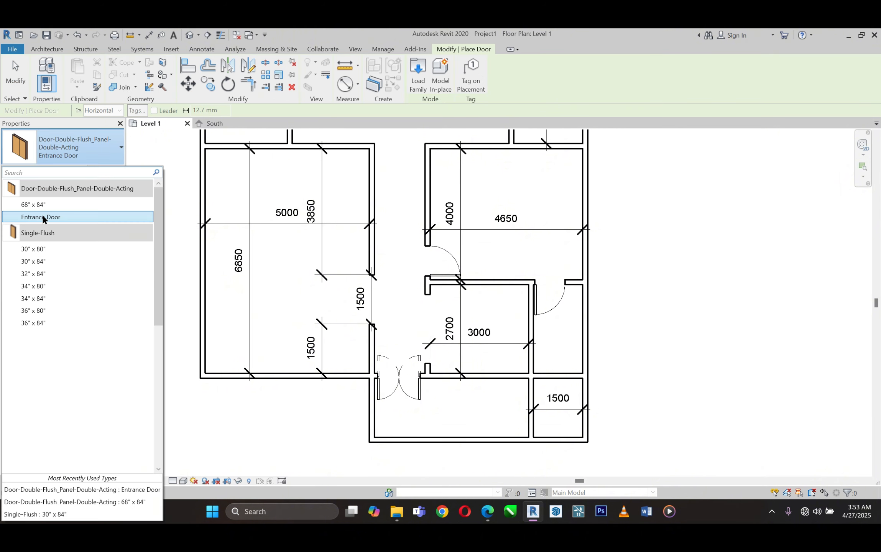
{"action": "left_click", "coordinate": [49, 261]}
{"action": "scroll", "coordinate": [496, 469], "scroll_direction": "up", "scroll_amount": 2}
{"action": "scroll", "coordinate": [540, 428], "scroll_direction": "up", "scroll_amount": 2}
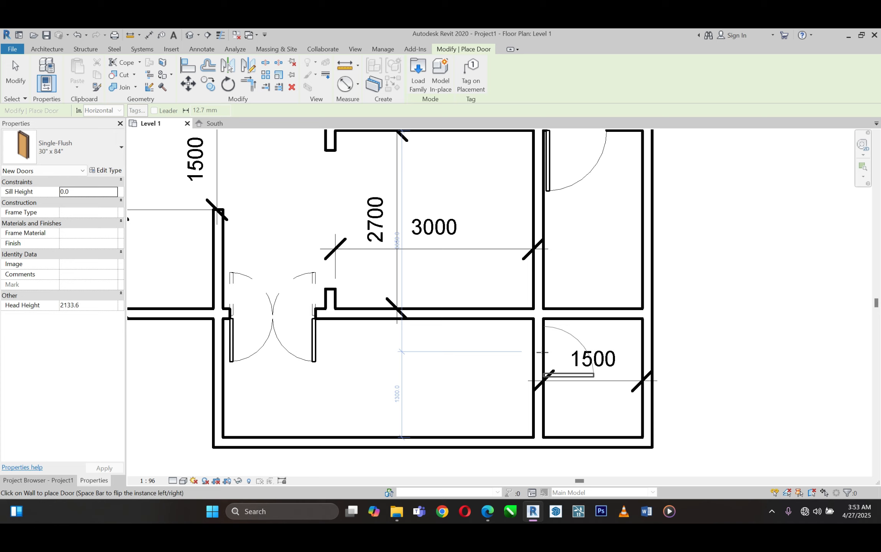
{"action": "key", "text": "space"}
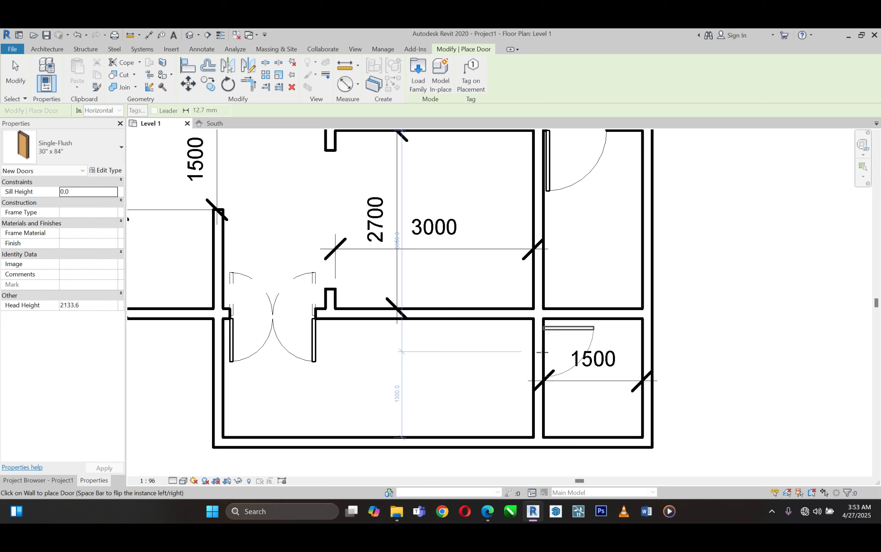
{"action": "left_click", "coordinate": [542, 352]}
{"action": "scroll", "coordinate": [378, 399], "scroll_direction": "down", "scroll_amount": 2}
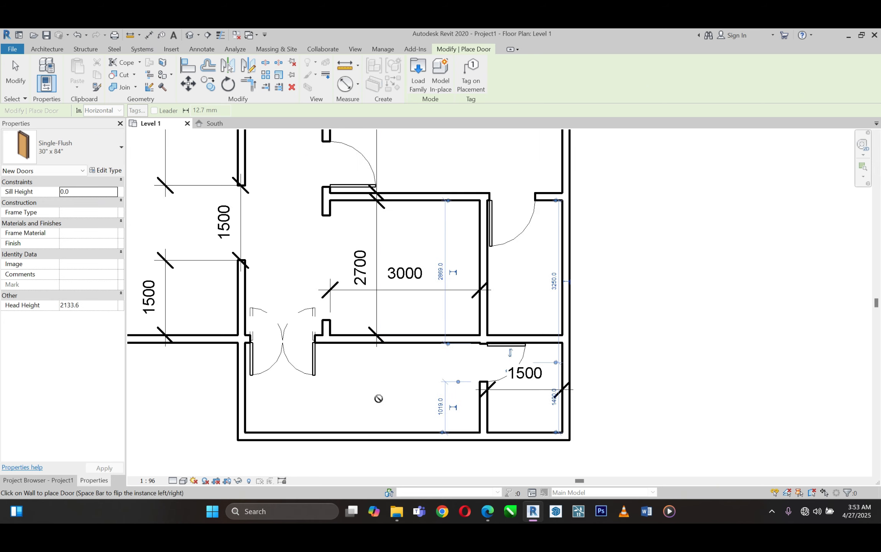
{"action": "scroll", "coordinate": [378, 399], "scroll_direction": "down", "scroll_amount": 3}
{"action": "scroll", "coordinate": [341, 261], "scroll_direction": "up", "scroll_amount": 2}
{"action": "scroll", "coordinate": [492, 264], "scroll_direction": "down", "scroll_amount": 2}
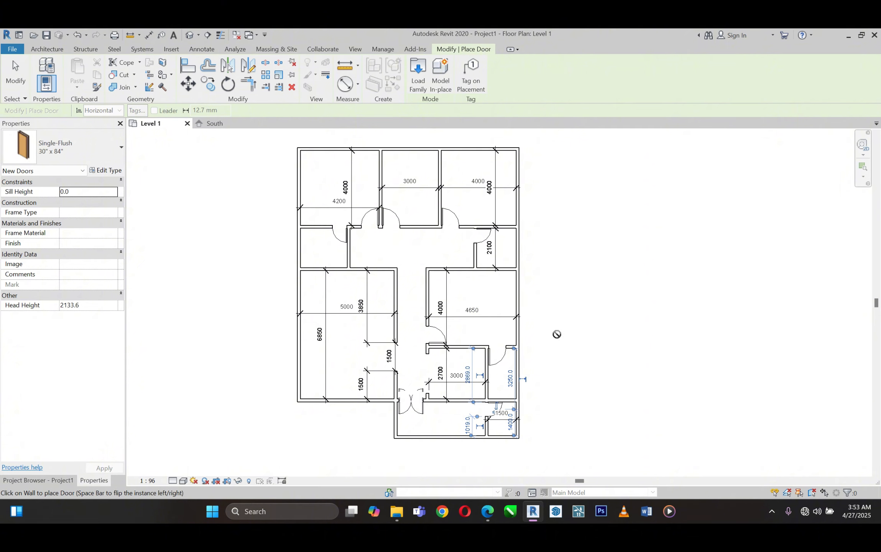
{"action": "right_click", "coordinate": [578, 301]}
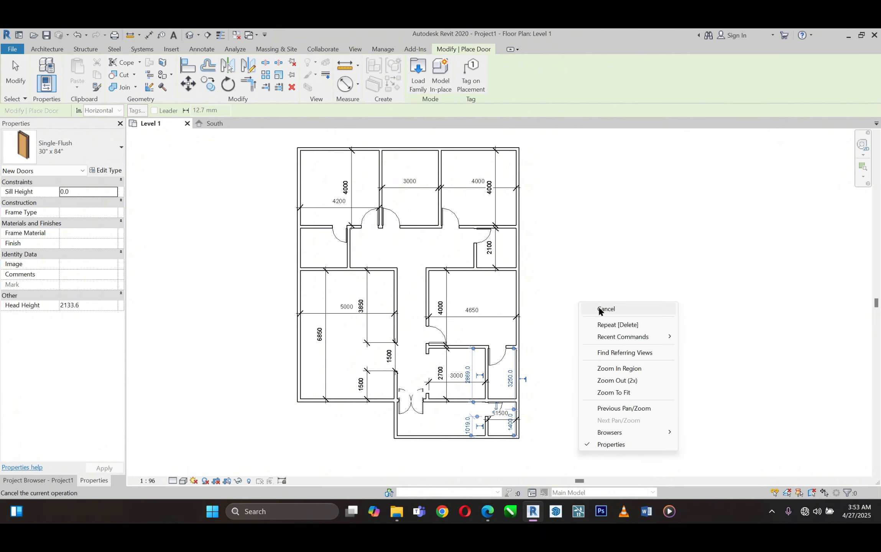
{"action": "left_click", "coordinate": [601, 307]}
{"action": "right_click", "coordinate": [601, 306]}
{"action": "left_click", "coordinate": [620, 311]}
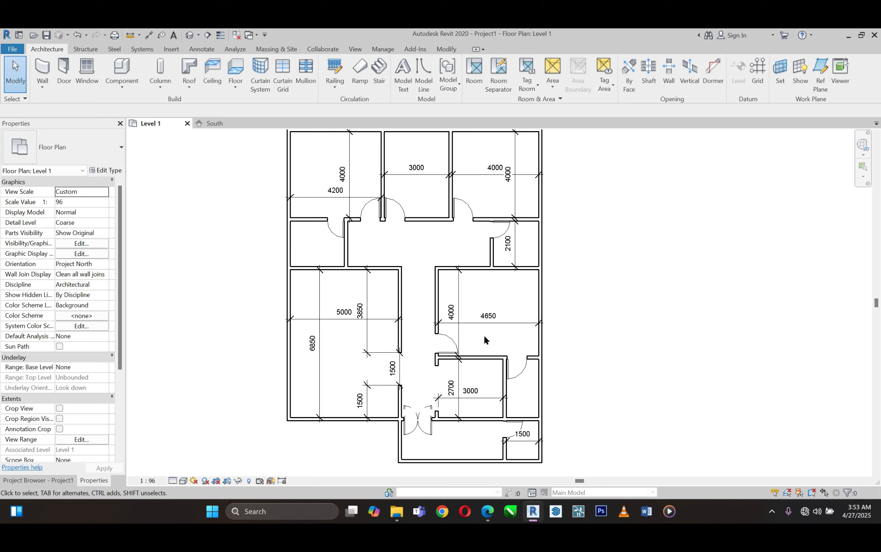
- Delete the 3850 mm and 1500 mm wall-length dimensions above and below the opening in the 5000 mm wide room
{"action": "scroll", "coordinate": [610, 301], "scroll_direction": "up", "scroll_amount": 1}
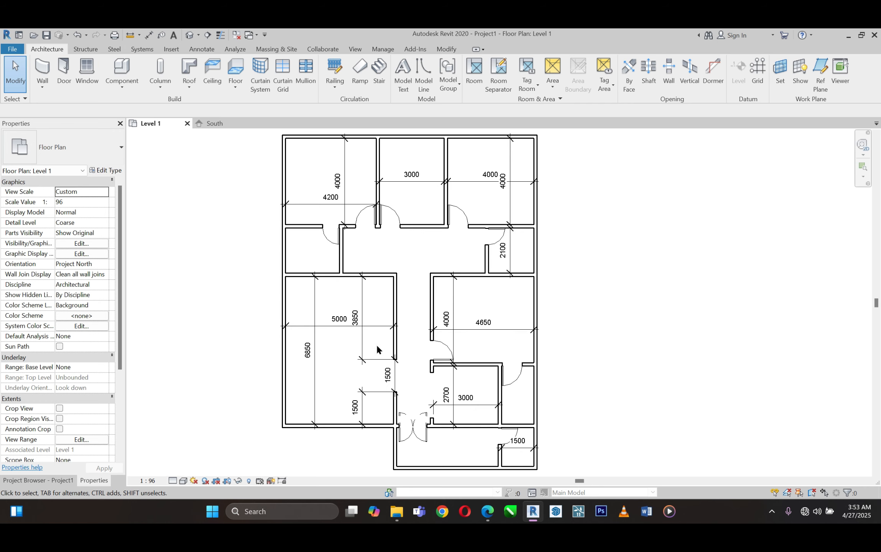
{"action": "left_click", "coordinate": [363, 337]}
{"action": "key", "text": "Delete"}
{"action": "left_click", "coordinate": [367, 394]}
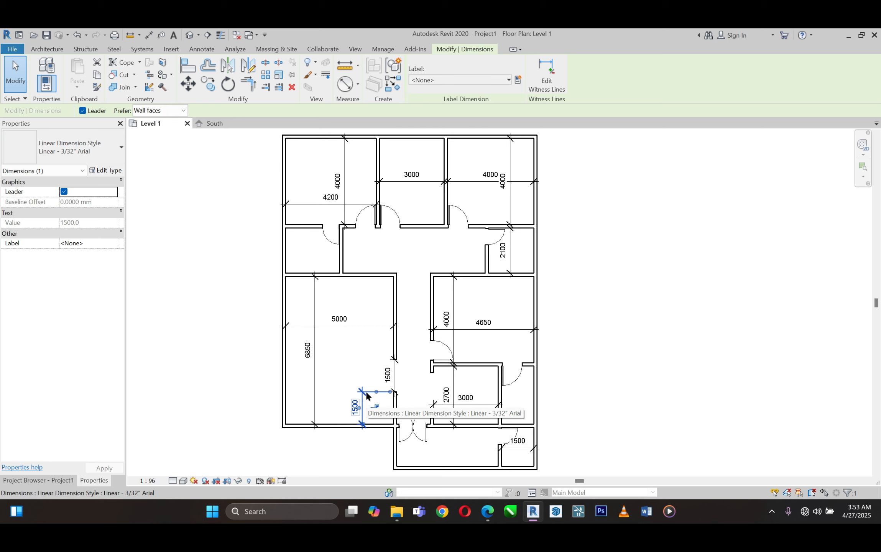
{"action": "key", "text": "Delete"}
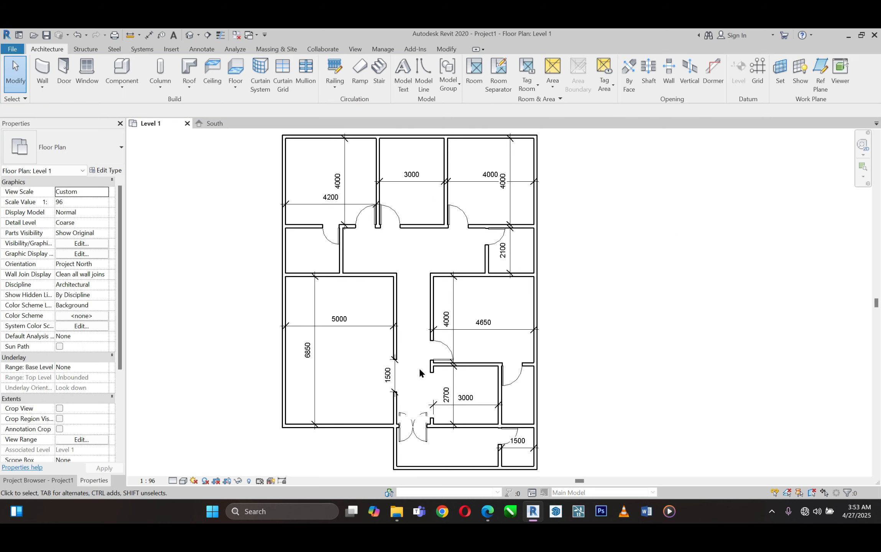
- Examine the whole floor plan, checking the rooms, corridor, doors and remaining dimensions
{"action": "scroll", "coordinate": [460, 367], "scroll_direction": "down", "scroll_amount": 1}
{"action": "scroll", "coordinate": [507, 368], "scroll_direction": "up", "scroll_amount": 2}
{"action": "scroll", "coordinate": [507, 370], "scroll_direction": "down", "scroll_amount": 2}
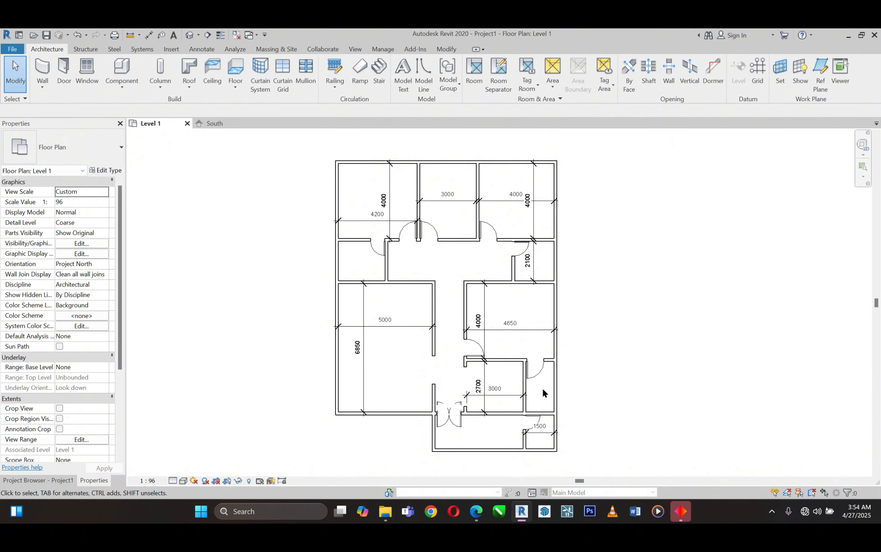
{"action": "scroll", "coordinate": [452, 234], "scroll_direction": "up", "scroll_amount": 1}
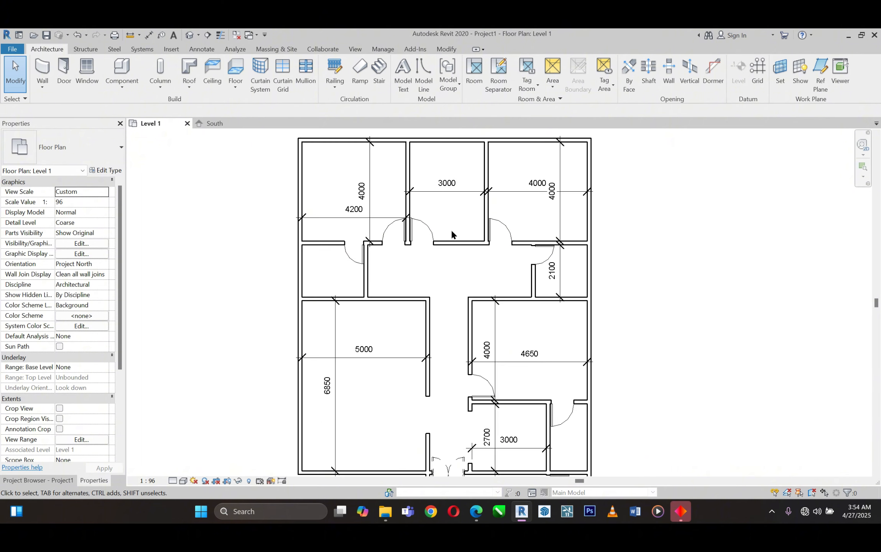
{"action": "scroll", "coordinate": [452, 233], "scroll_direction": "up", "scroll_amount": 1}
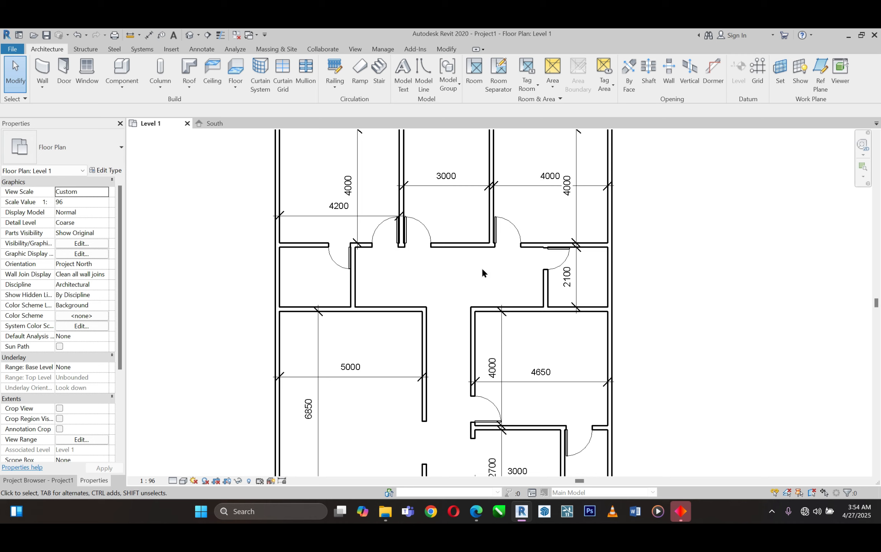
{"action": "scroll", "coordinate": [446, 271], "scroll_direction": "down", "scroll_amount": 1}
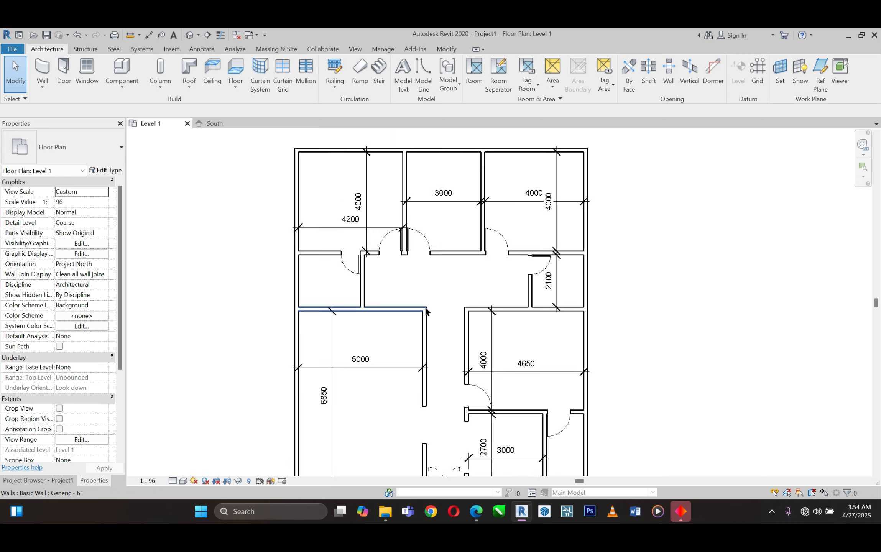
{"action": "scroll", "coordinate": [420, 257], "scroll_direction": "up", "scroll_amount": 1}
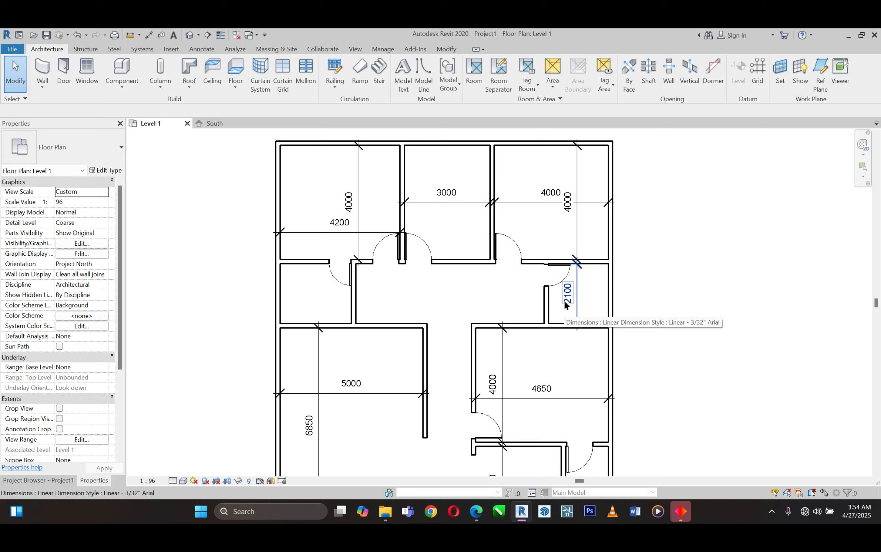
{"action": "scroll", "coordinate": [521, 211], "scroll_direction": "down", "scroll_amount": 3}
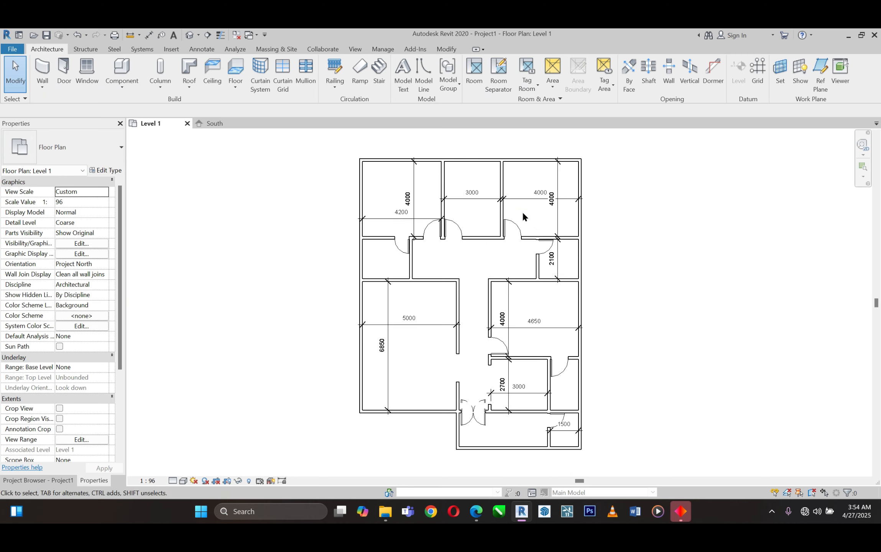
{"action": "scroll", "coordinate": [545, 238], "scroll_direction": "up", "scroll_amount": 2}
{"action": "scroll", "coordinate": [555, 247], "scroll_direction": "down", "scroll_amount": 1}
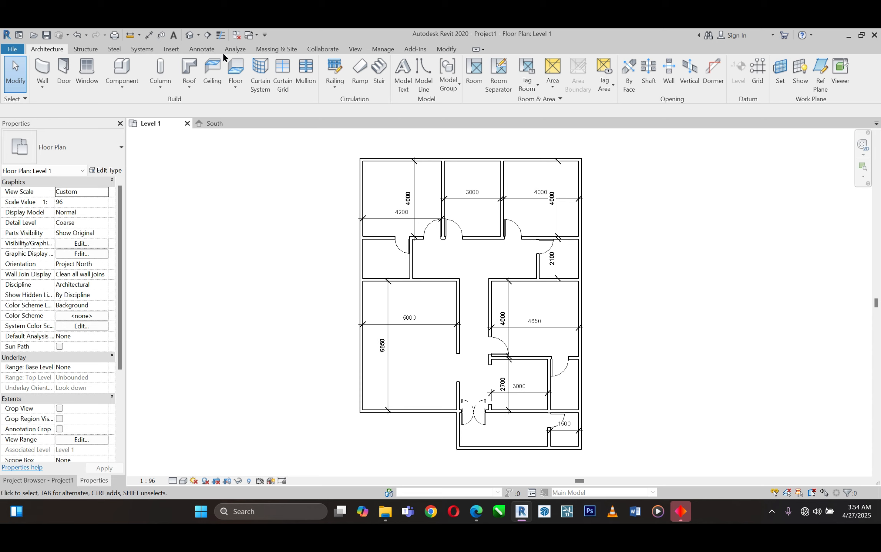
- Place the text note "Room 1" in 1/4" Arial inside the 4200 mm wide room, and end text placement
{"action": "left_click", "coordinate": [174, 35]}
{"action": "scroll", "coordinate": [399, 182], "scroll_direction": "up", "scroll_amount": 2}
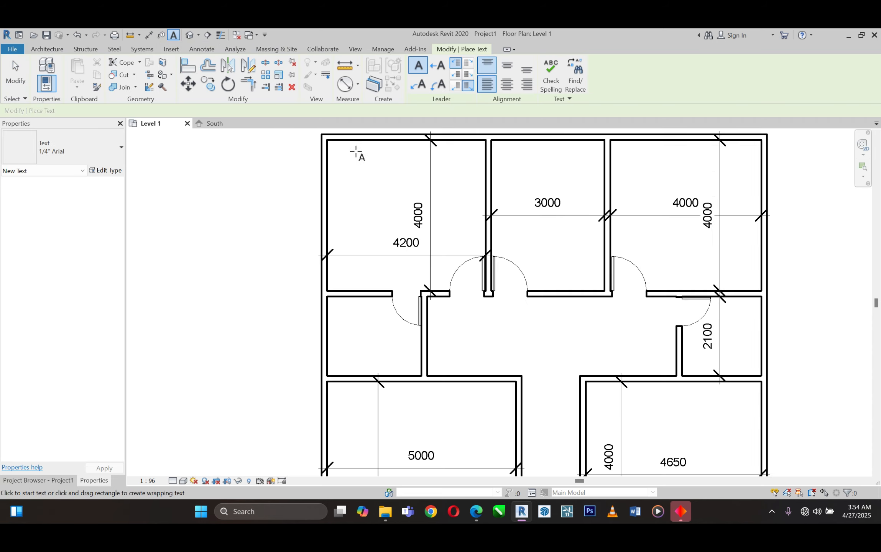
{"action": "left_click", "coordinate": [365, 196]}
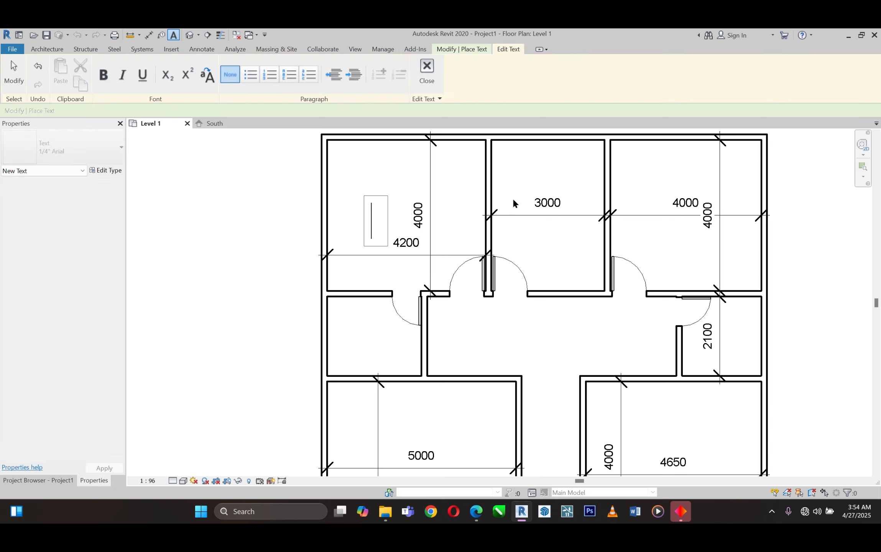
{"action": "type", "text": "roo"}
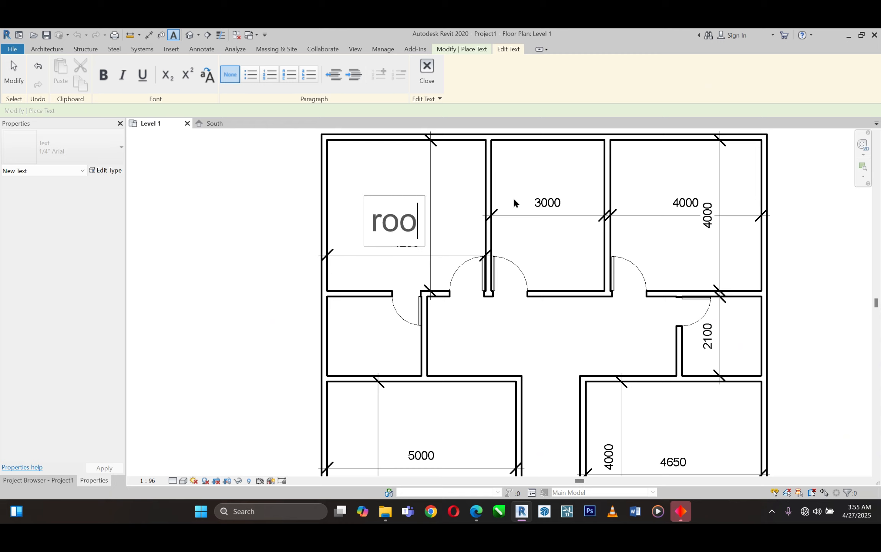
{"action": "key", "text": "BackSpace"}
{"action": "key", "text": "BackSpace"}
{"action": "key", "text": "BackSpace"}
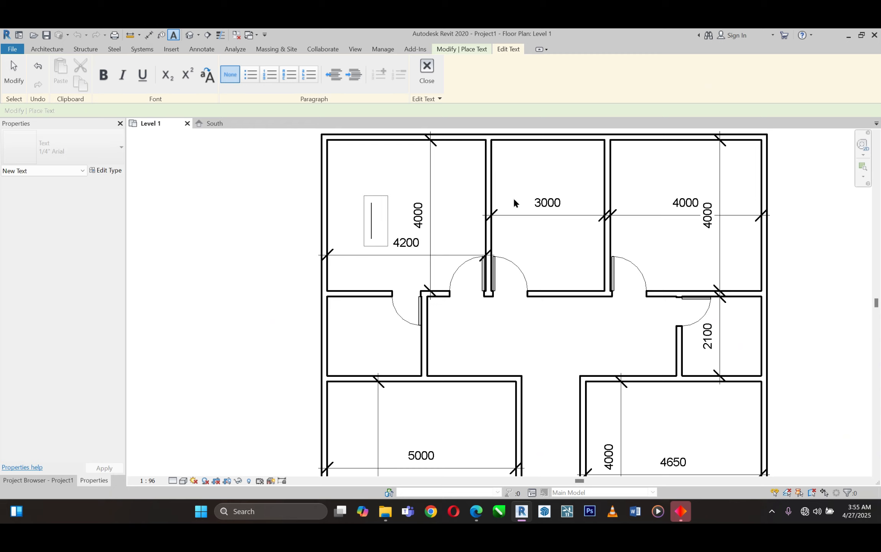
{"action": "type", "text": "Ro"}
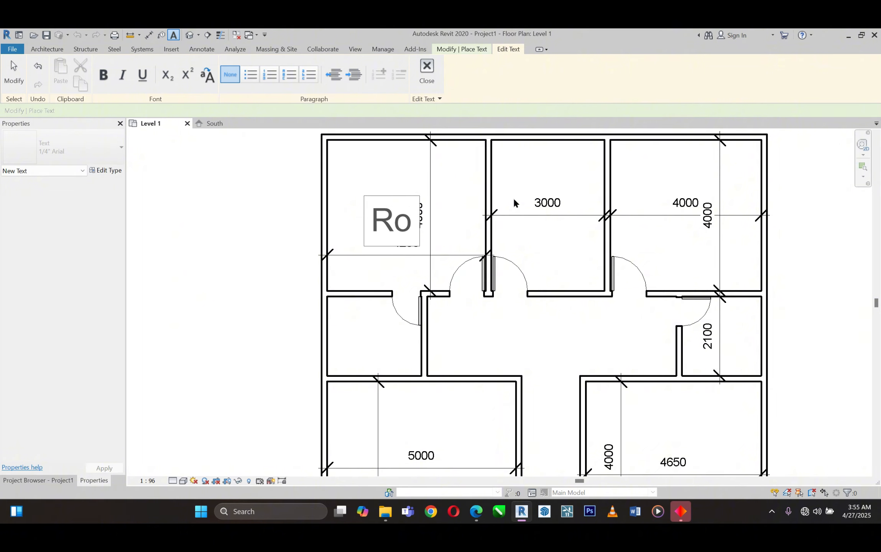
{"action": "type", "text": "om 1"}
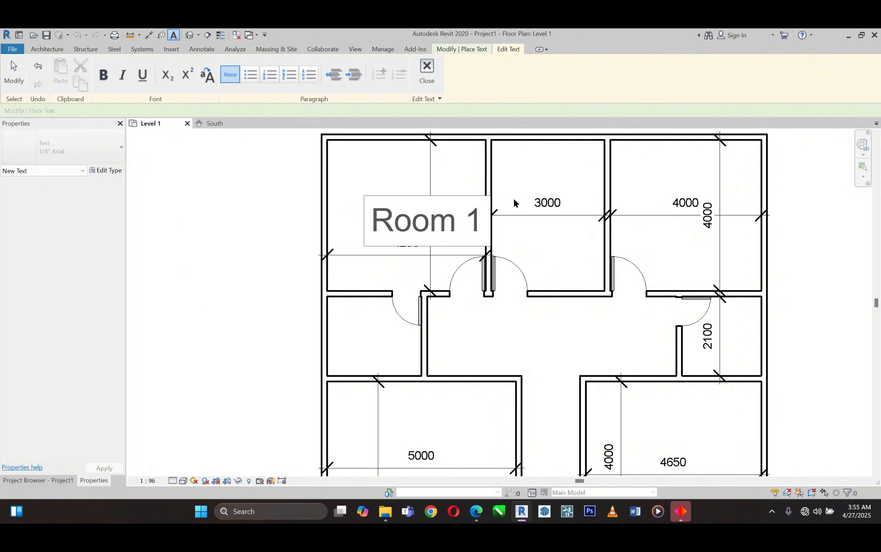
{"action": "left_click", "coordinate": [272, 214]}
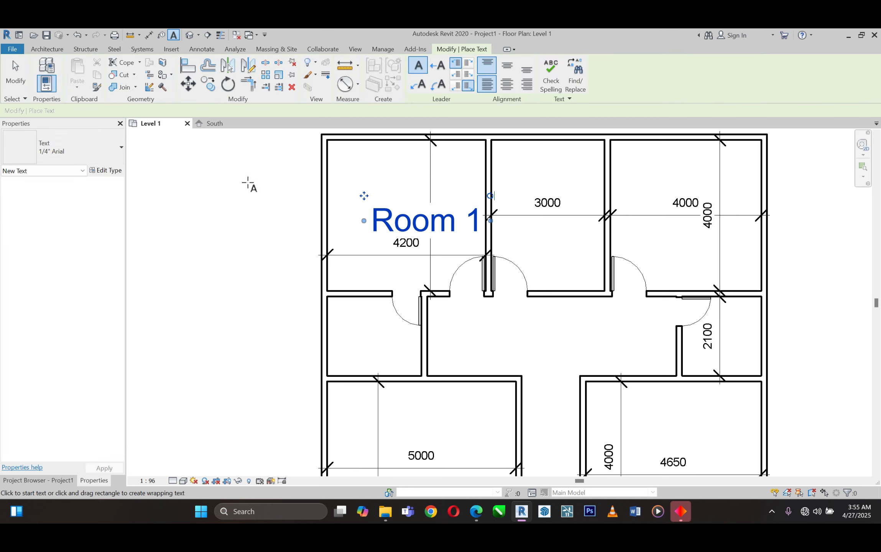
{"action": "right_click", "coordinate": [246, 182]}
{"action": "right_click", "coordinate": [274, 189]}
{"action": "left_click", "coordinate": [285, 198]}
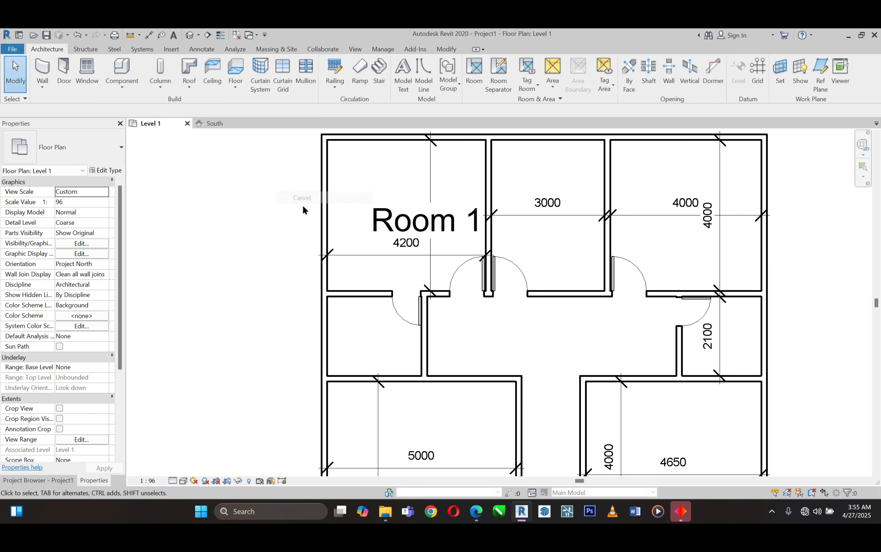
- Change the "Room 1" text note's type to 3/32" Arial
{"action": "left_click", "coordinate": [372, 218]}
{"action": "left_click", "coordinate": [89, 142]}
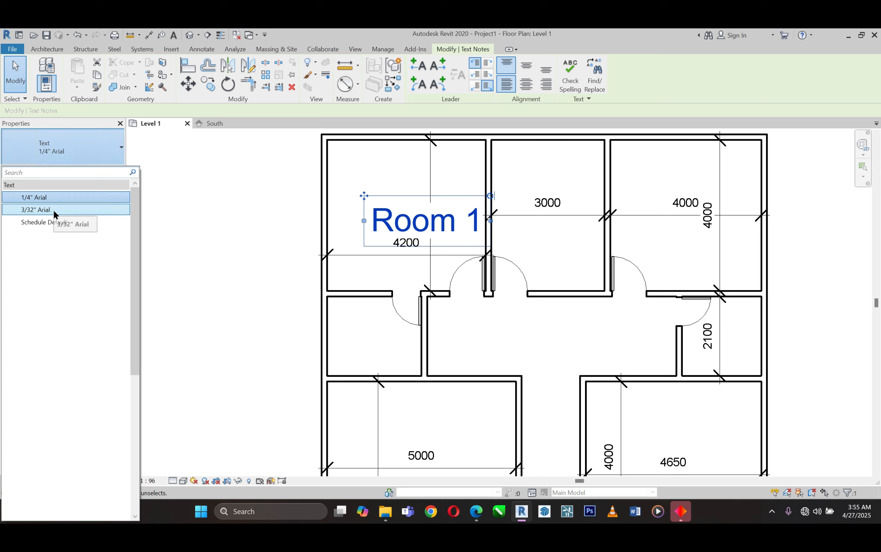
{"action": "left_click", "coordinate": [53, 210]}
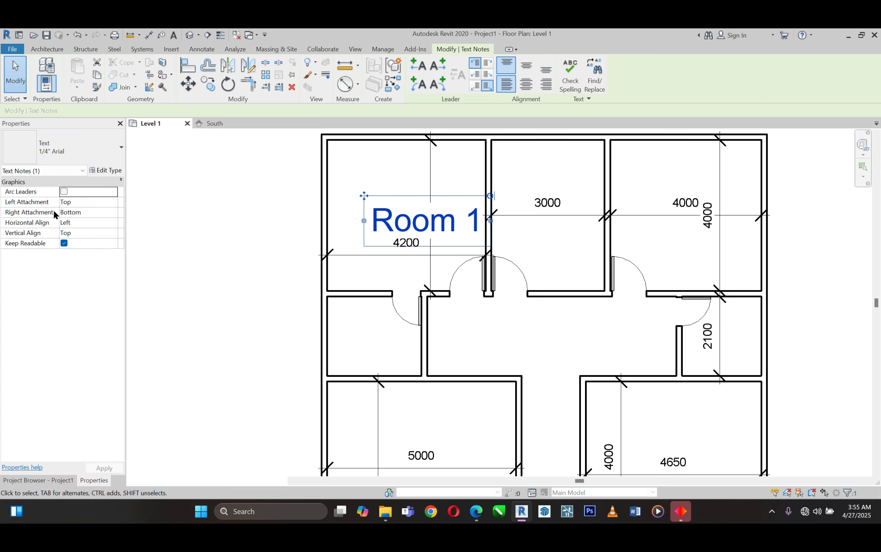
- Move the "Room 1" text note higher in its room, clear of the 4200 mm dimension, and deselect it
{"action": "left_click", "coordinate": [223, 192]}
{"action": "left_click_drag", "start_coordinate": [378, 195], "coordinate": [393, 173]}
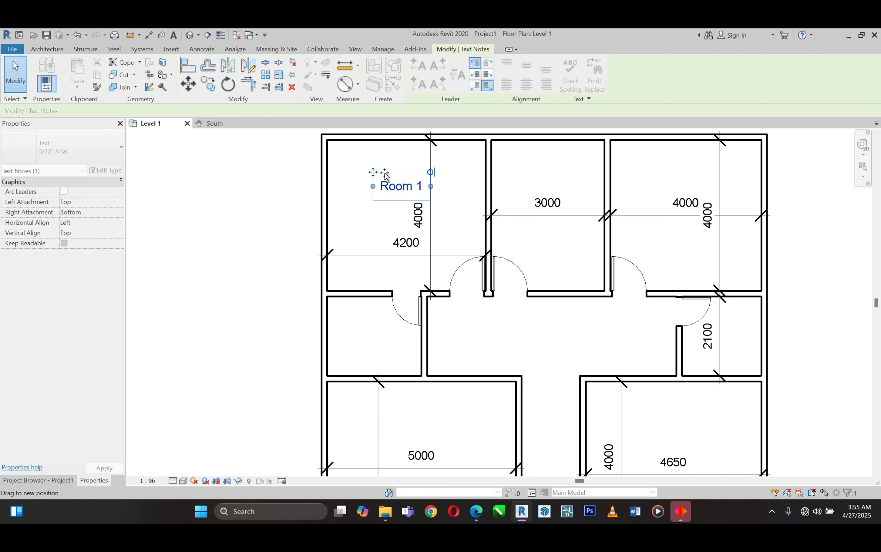
{"action": "left_click", "coordinate": [215, 199]}
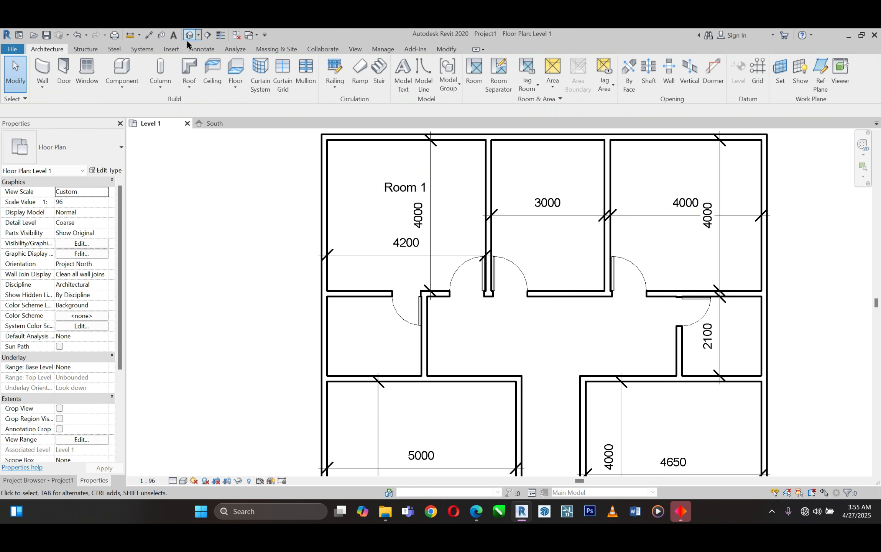
- Place the text note "Room 2" in 3/32" Arial inside the 3000 mm wide room, above its width dimension
{"action": "left_click", "coordinate": [175, 35]}
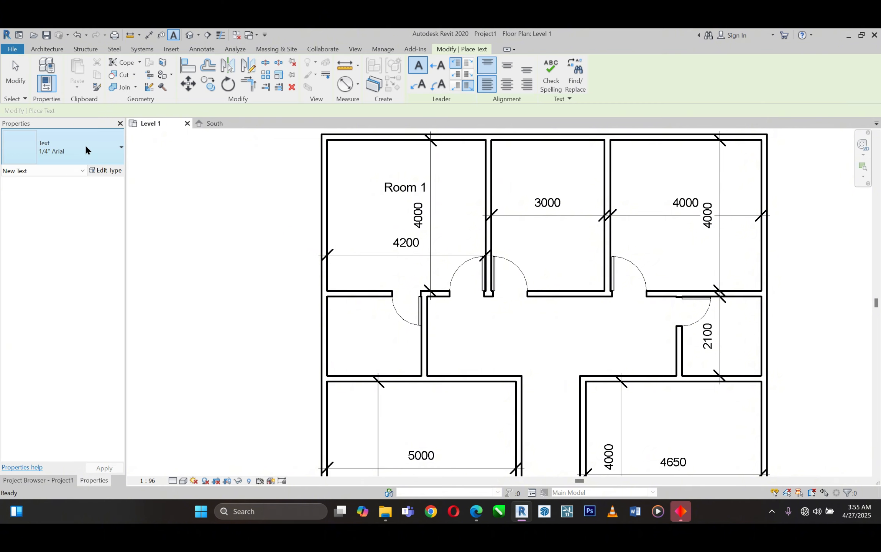
{"action": "left_click", "coordinate": [86, 146]}
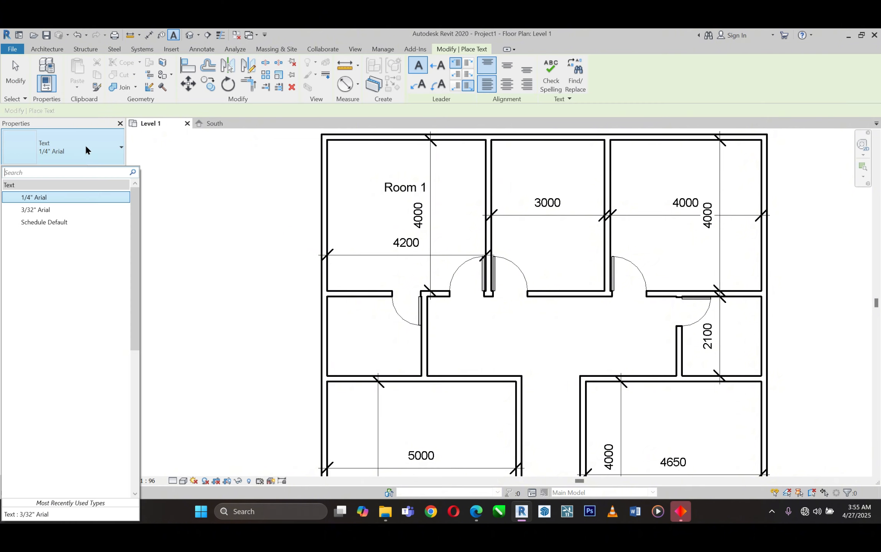
{"action": "left_click", "coordinate": [35, 211]}
{"action": "scroll", "coordinate": [535, 172], "scroll_direction": "up", "scroll_amount": 2}
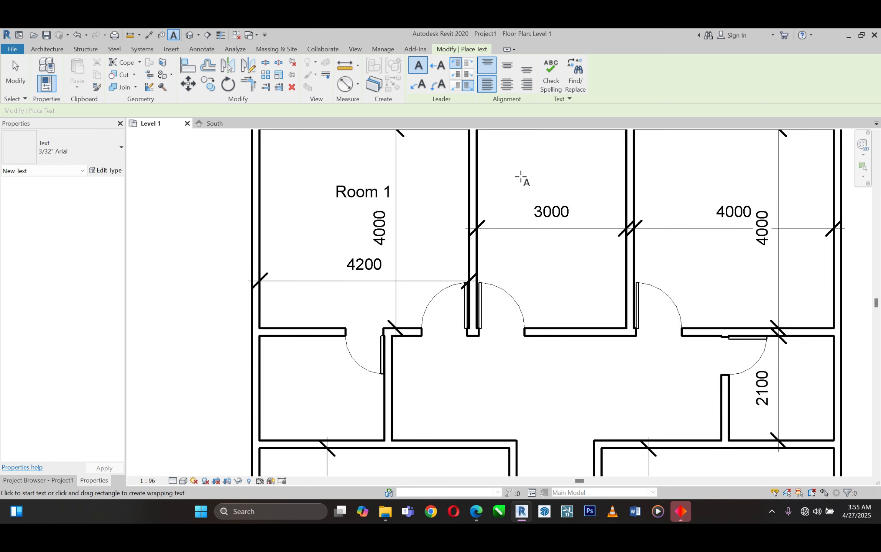
{"action": "left_click", "coordinate": [515, 171]}
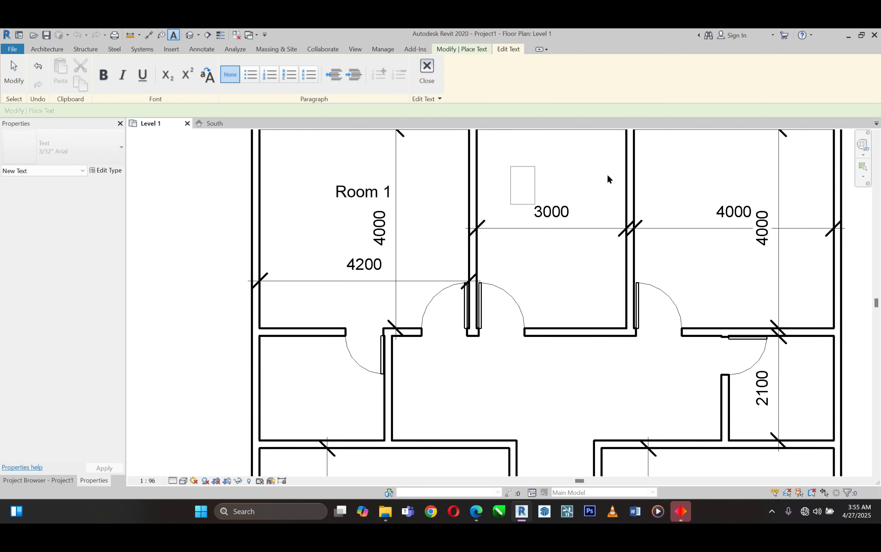
{"action": "type", "text": "Room 2"}
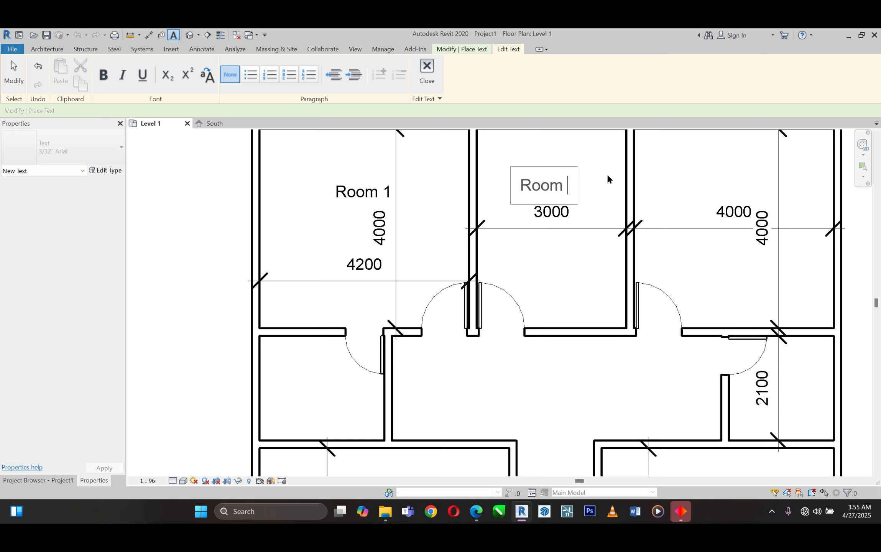
{"action": "left_click", "coordinate": [549, 283]}
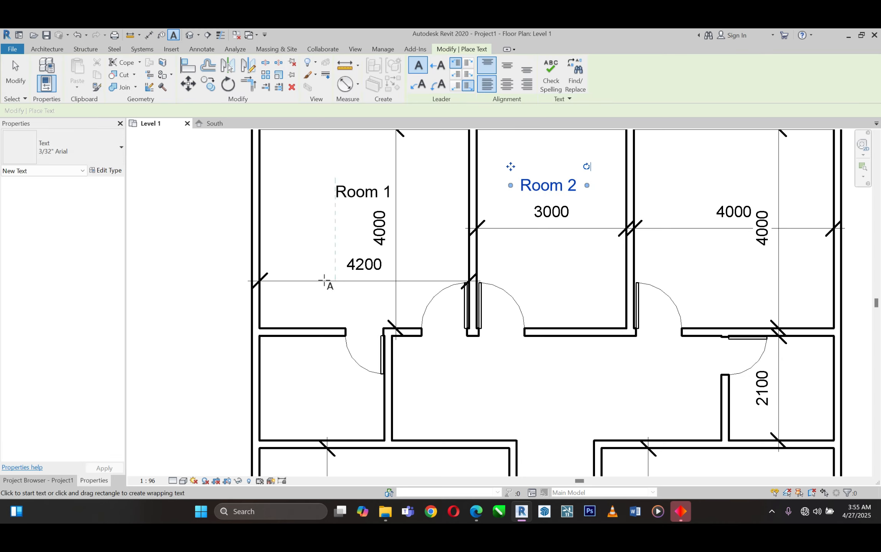
- Place the text note "Room 3" inside the 4000 mm wide room, just above its width dimension
{"action": "scroll", "coordinate": [531, 232], "scroll_direction": "down", "scroll_amount": 1}
{"action": "left_click", "coordinate": [537, 222]}
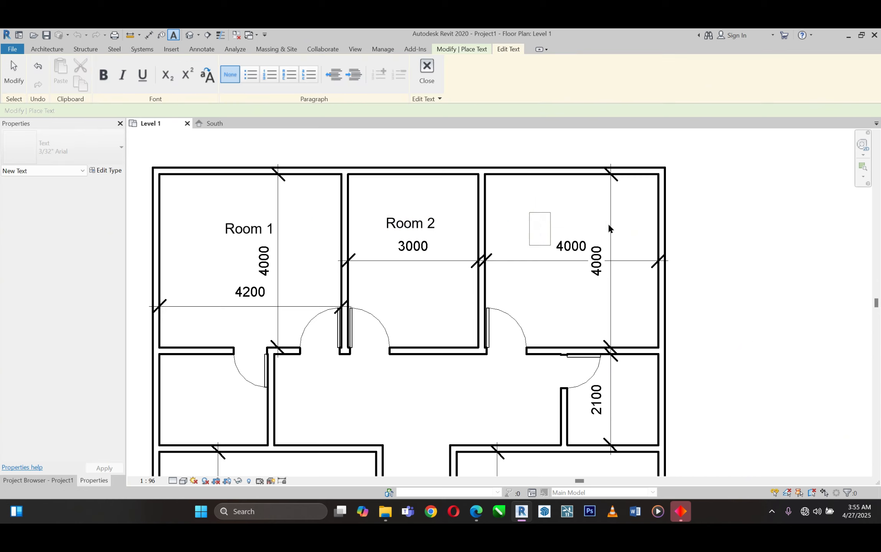
{"action": "type", "text": "Room 3"}
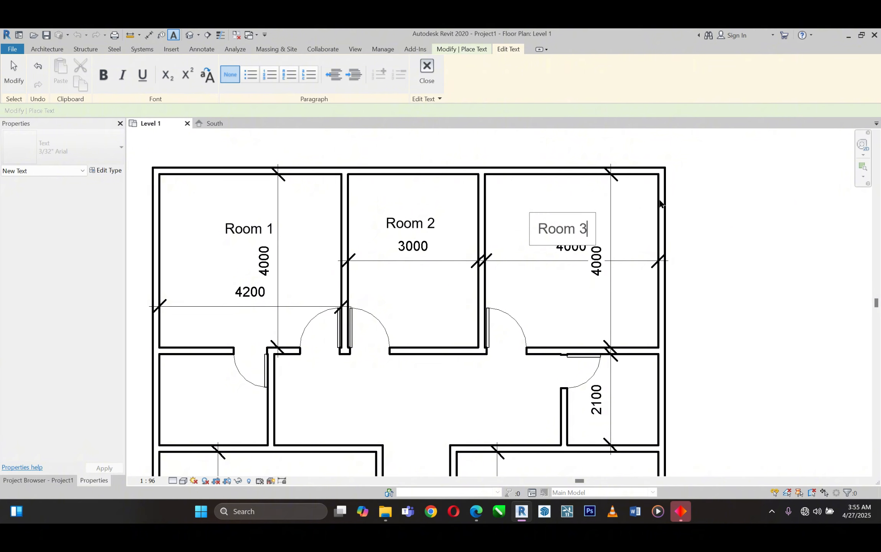
{"action": "left_click", "coordinate": [710, 184]}
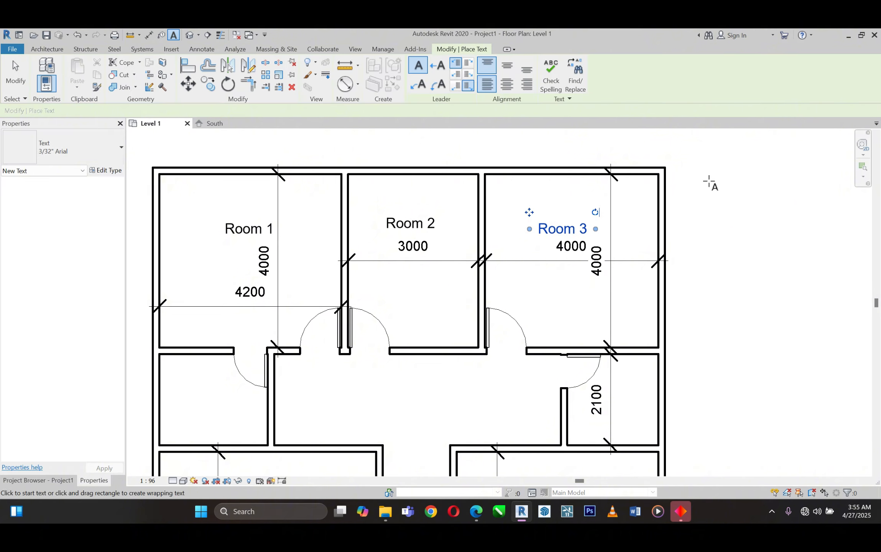
- Place the text note "Sitting Room" inside the 5000 mm wide room, below its width dimension
{"action": "scroll", "coordinate": [522, 199], "scroll_direction": "down", "scroll_amount": 4}
{"action": "scroll", "coordinate": [327, 429], "scroll_direction": "up", "scroll_amount": 4}
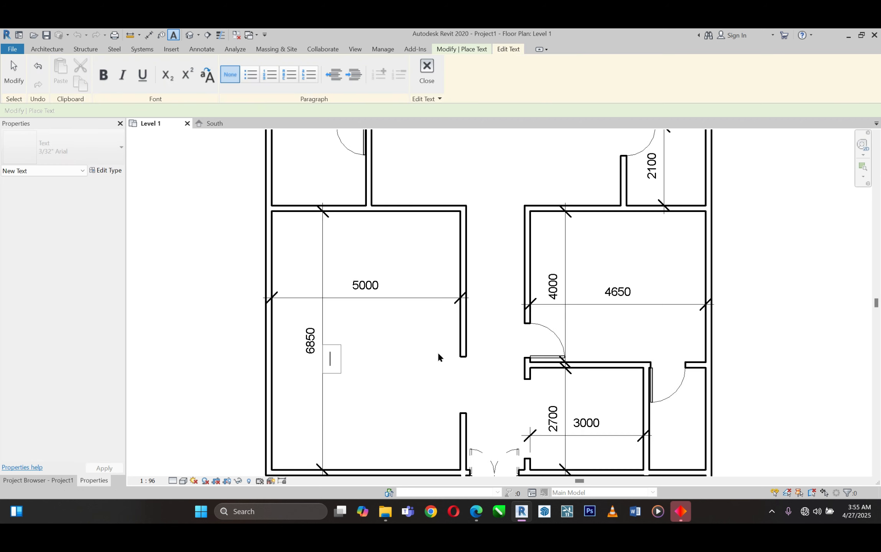
{"action": "type", "text": "Sitting Room"}
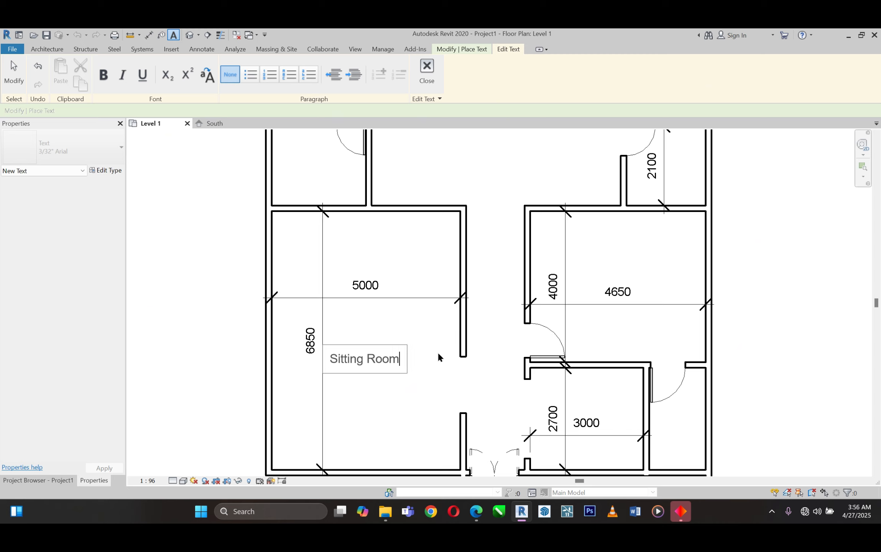
{"action": "left_click", "coordinate": [401, 425]}
- Place the text note "Kitchen" inside the 4650 mm wide room, above its width dimension
{"action": "scroll", "coordinate": [451, 326], "scroll_direction": "down", "scroll_amount": 2}
{"action": "scroll", "coordinate": [451, 326], "scroll_direction": "up", "scroll_amount": 1}
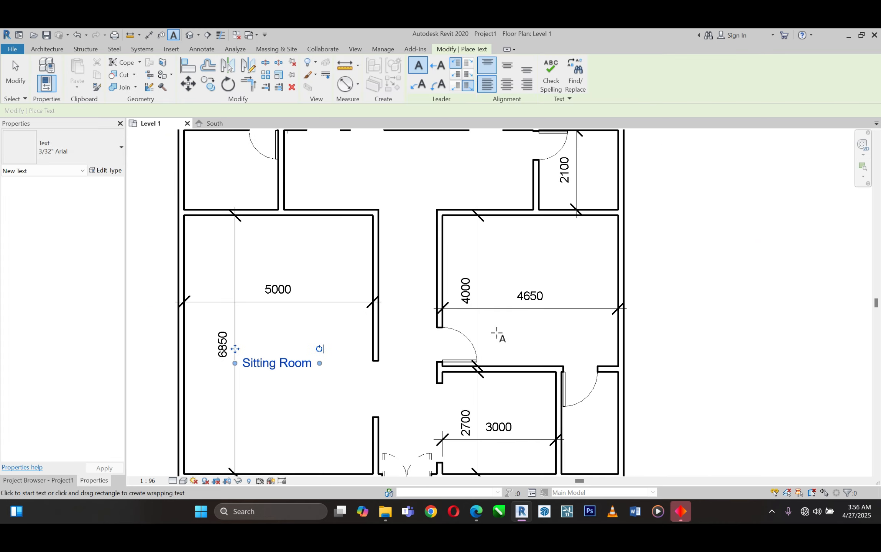
{"action": "left_click", "coordinate": [502, 272]}
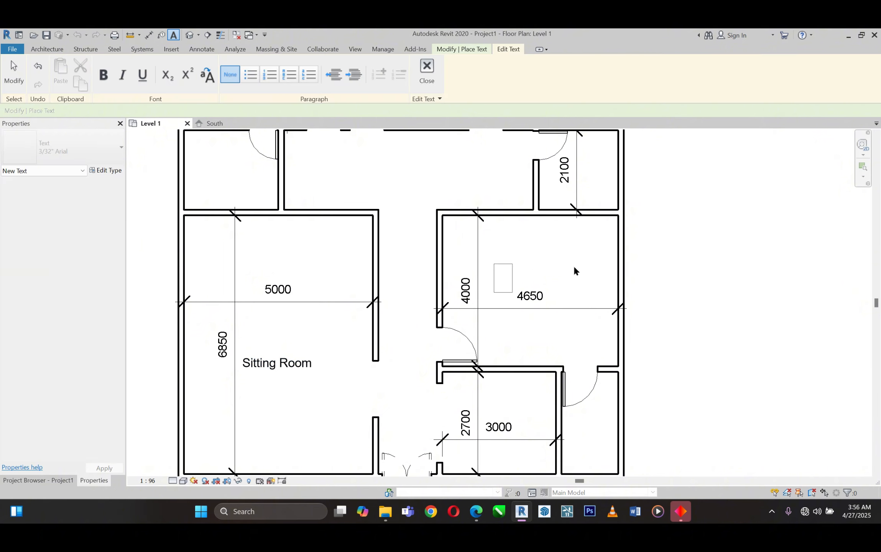
{"action": "type", "text": "Kitchen"}
{"action": "left_click", "coordinate": [733, 274]}
- Place the text note "Dinning" inside the 3000 by 2700 mm room below the kitchen
{"action": "scroll", "coordinate": [509, 267], "scroll_direction": "down", "scroll_amount": 4}
{"action": "scroll", "coordinate": [476, 386], "scroll_direction": "up", "scroll_amount": 5}
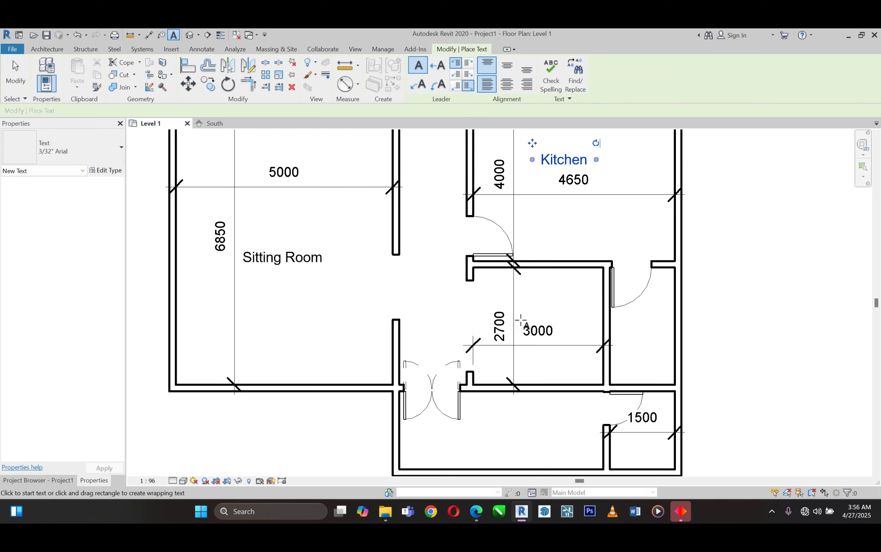
{"action": "scroll", "coordinate": [522, 321], "scroll_direction": "up", "scroll_amount": 2}
{"action": "left_click", "coordinate": [515, 292]}
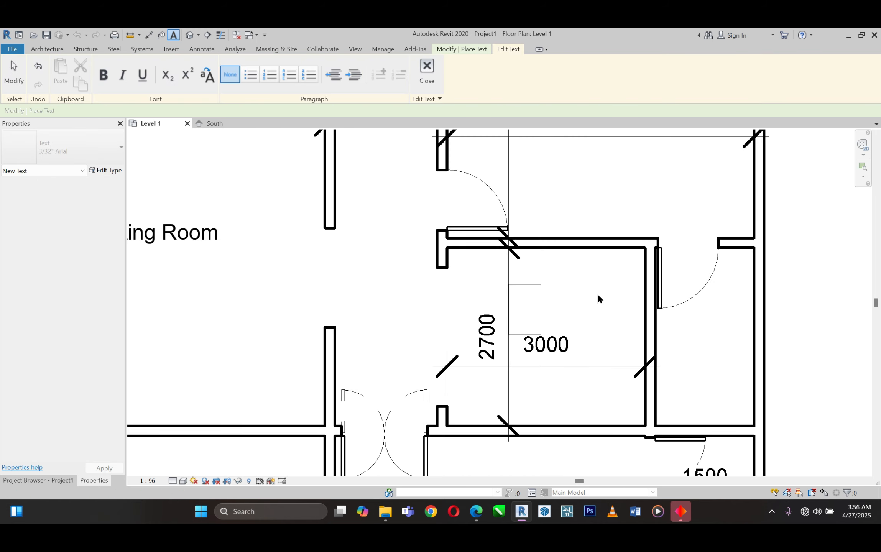
{"action": "type", "text": "Dinni"}
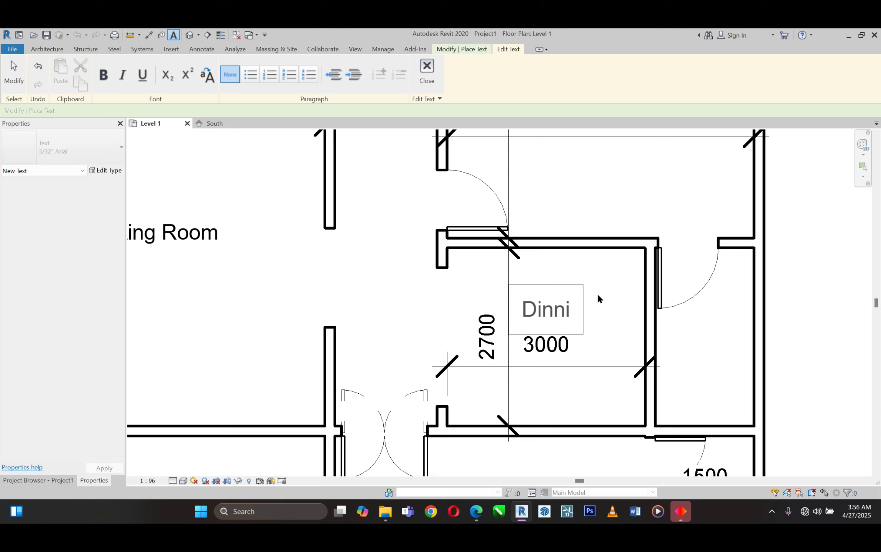
{"action": "type", "text": "ng"}
{"action": "left_click", "coordinate": [585, 153]}
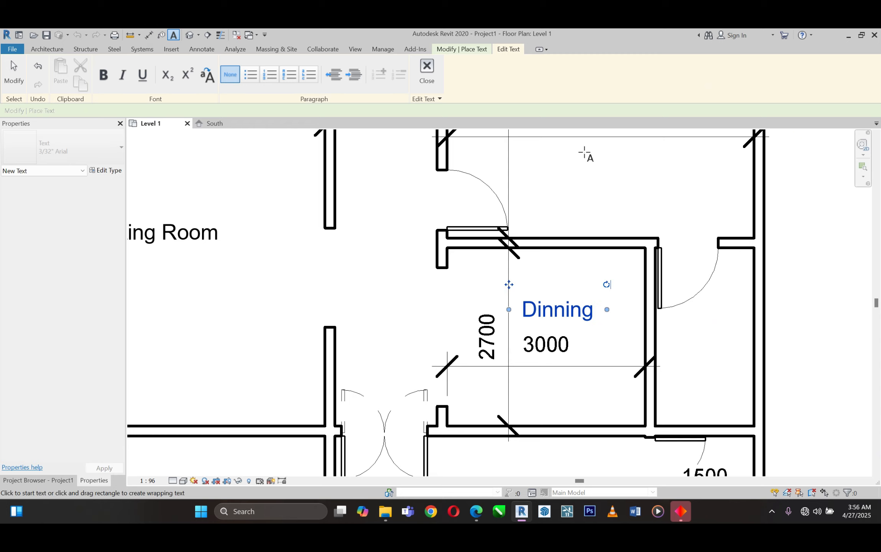
- Place the text note "Entrance" in the space outside the double door, below the dining room
{"action": "scroll", "coordinate": [537, 321], "scroll_direction": "down", "scroll_amount": 3}
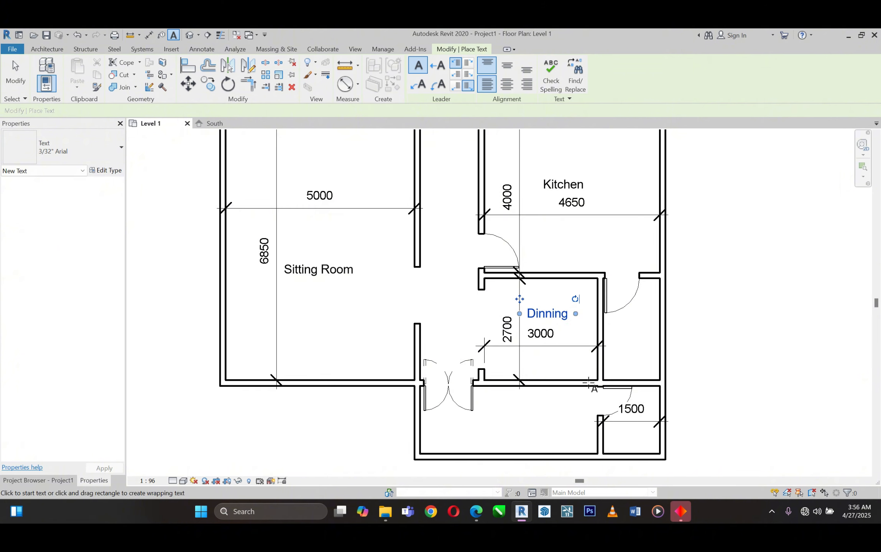
{"action": "scroll", "coordinate": [576, 383], "scroll_direction": "down", "scroll_amount": 1}
{"action": "scroll", "coordinate": [528, 437], "scroll_direction": "up", "scroll_amount": 2}
{"action": "scroll", "coordinate": [491, 434], "scroll_direction": "down", "scroll_amount": 3}
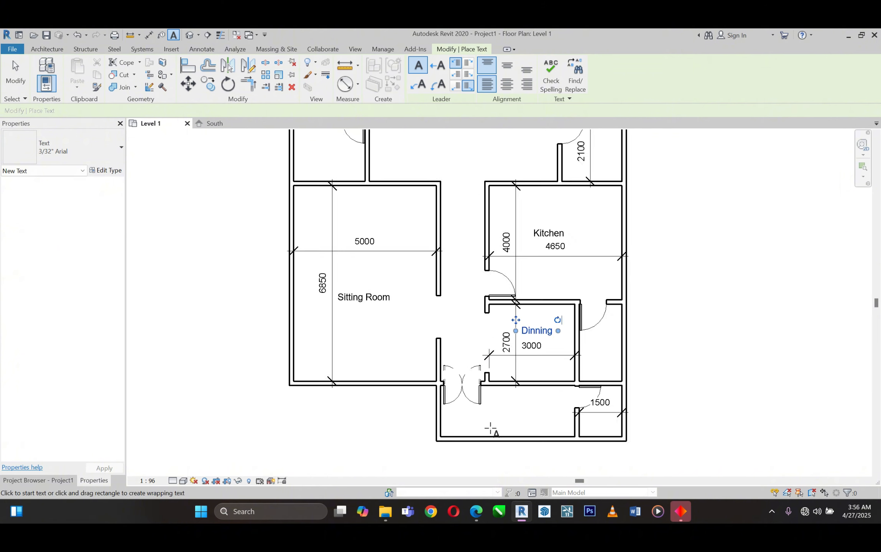
{"action": "scroll", "coordinate": [491, 429], "scroll_direction": "up", "scroll_amount": 2}
{"action": "left_click", "coordinate": [489, 402]}
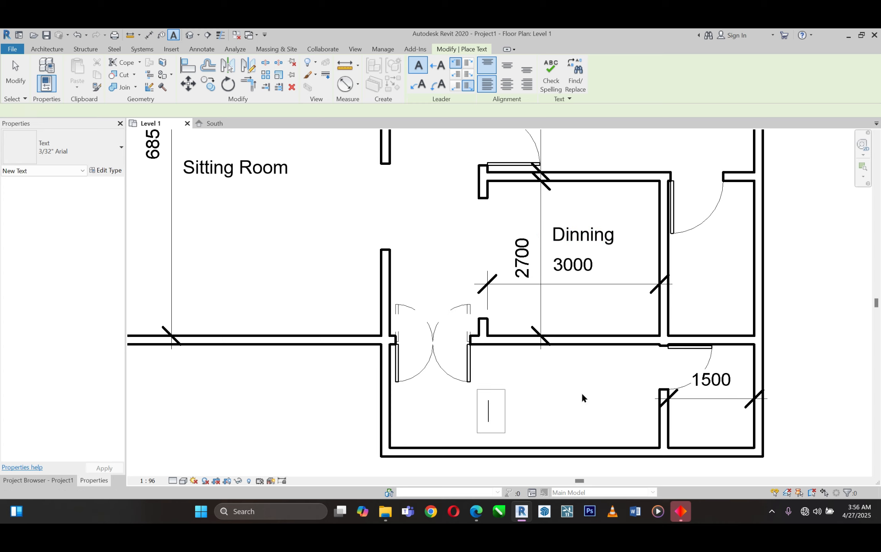
{"action": "type", "text": "E"}
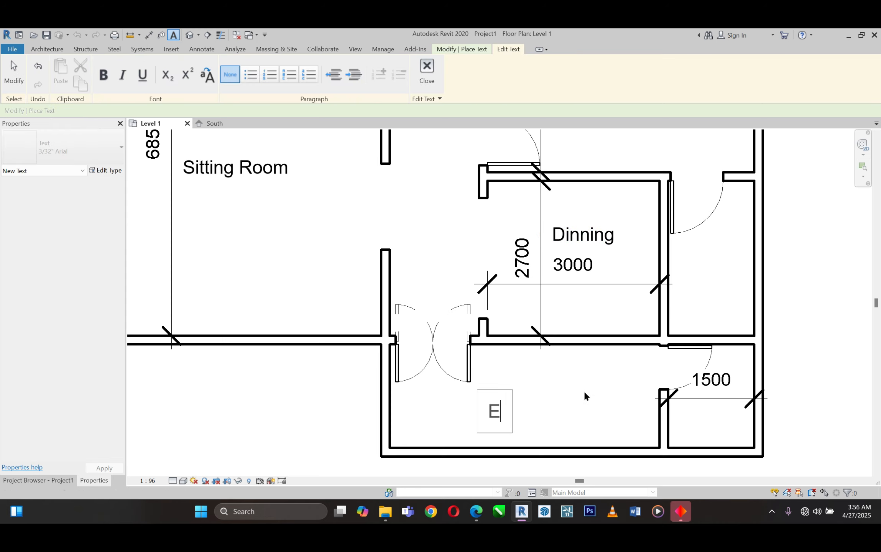
{"action": "type", "text": "ntrance"}
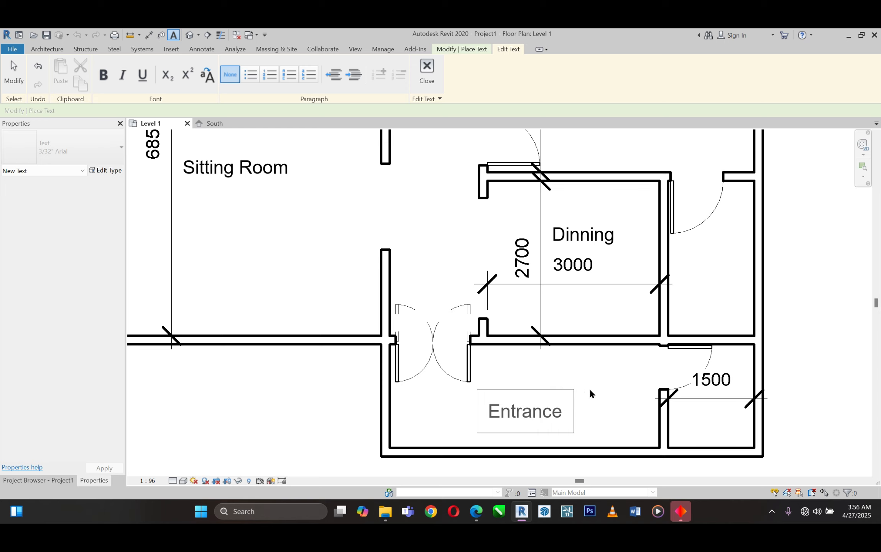
{"action": "left_click", "coordinate": [589, 388]}
- Place the text note "Lobby" in the middle of the corridor space below Room 2
{"action": "scroll", "coordinate": [353, 426], "scroll_direction": "down", "scroll_amount": 4}
{"action": "scroll", "coordinate": [474, 401], "scroll_direction": "down", "scroll_amount": 2}
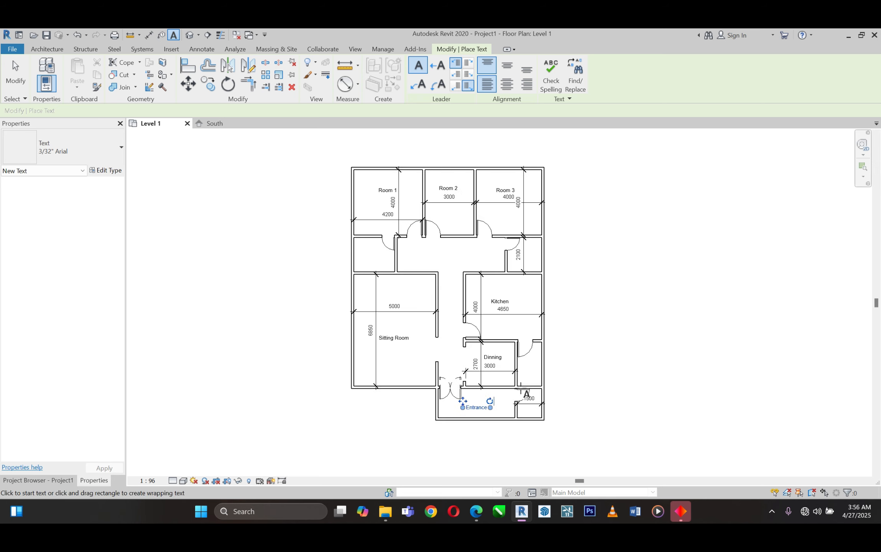
{"action": "scroll", "coordinate": [445, 269], "scroll_direction": "up", "scroll_amount": 4}
{"action": "left_click", "coordinate": [437, 280]}
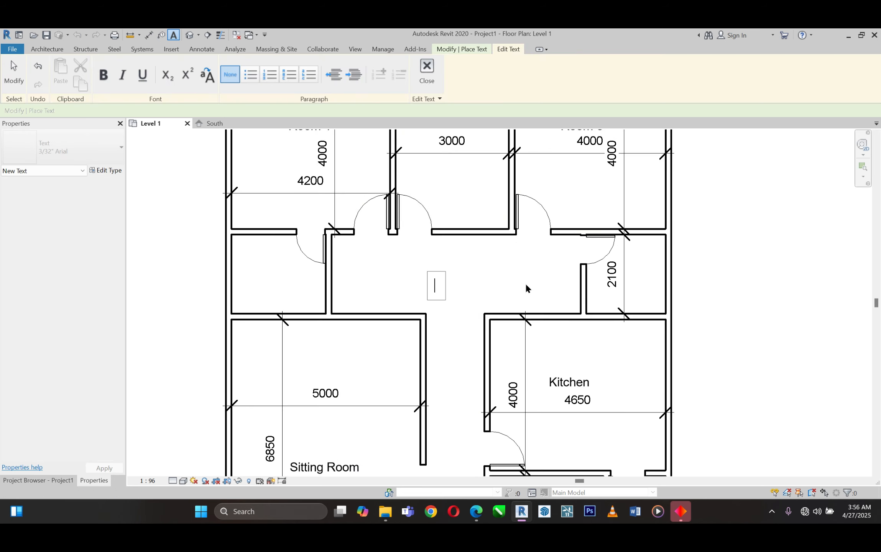
{"action": "type", "text": "Lobby"}
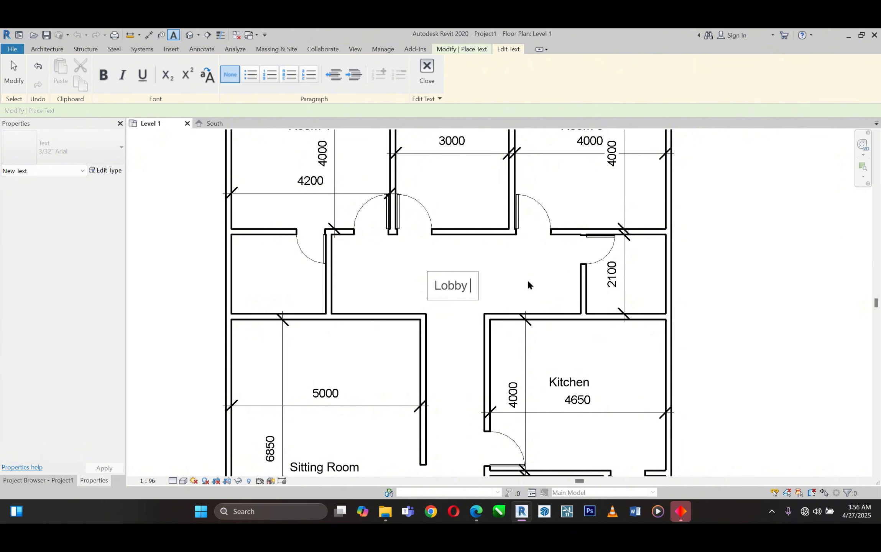
{"action": "left_click", "coordinate": [528, 285]}
- Place the text note "WC" in the small room between Room 1 and the sitting room
{"action": "scroll", "coordinate": [453, 291], "scroll_direction": "down", "scroll_amount": 5}
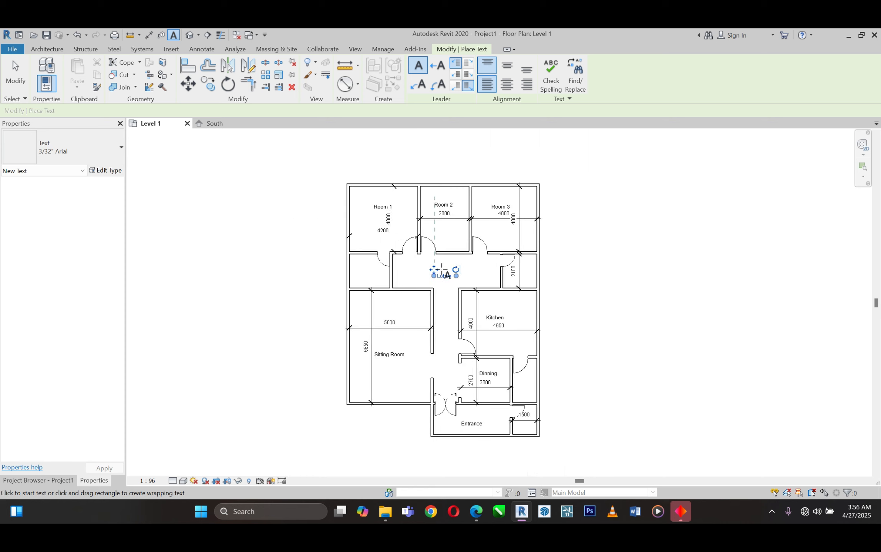
{"action": "scroll", "coordinate": [454, 253], "scroll_direction": "down", "scroll_amount": 2}
{"action": "scroll", "coordinate": [385, 265], "scroll_direction": "up", "scroll_amount": 6}
{"action": "left_click", "coordinate": [386, 273]}
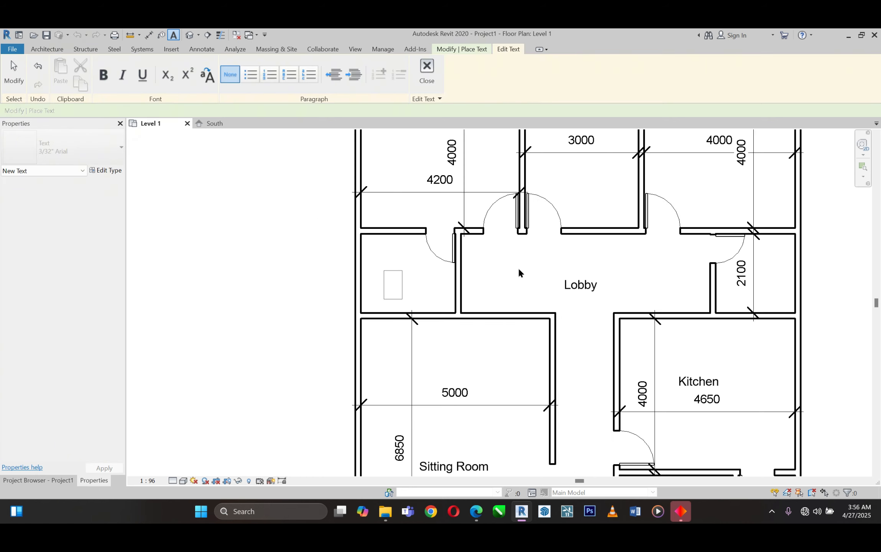
{"action": "type", "text": "WC"}
{"action": "left_click", "coordinate": [329, 255]}
- Place the text note "WC" in the 2100 mm deep room between Room 3 and the kitchen
{"action": "scroll", "coordinate": [283, 278], "scroll_direction": "down", "scroll_amount": 3}
{"action": "scroll", "coordinate": [597, 254], "scroll_direction": "up", "scroll_amount": 5}
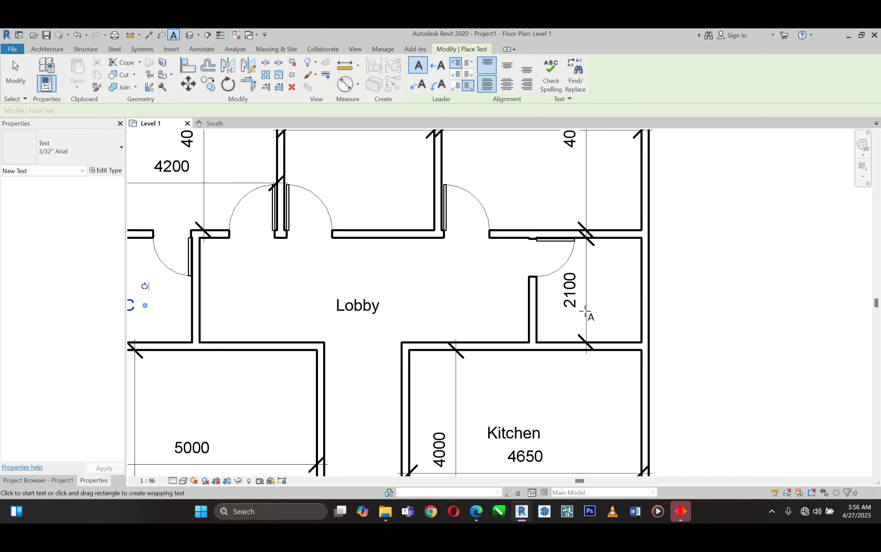
{"action": "scroll", "coordinate": [586, 312], "scroll_direction": "up", "scroll_amount": 2}
{"action": "left_click", "coordinate": [590, 292]}
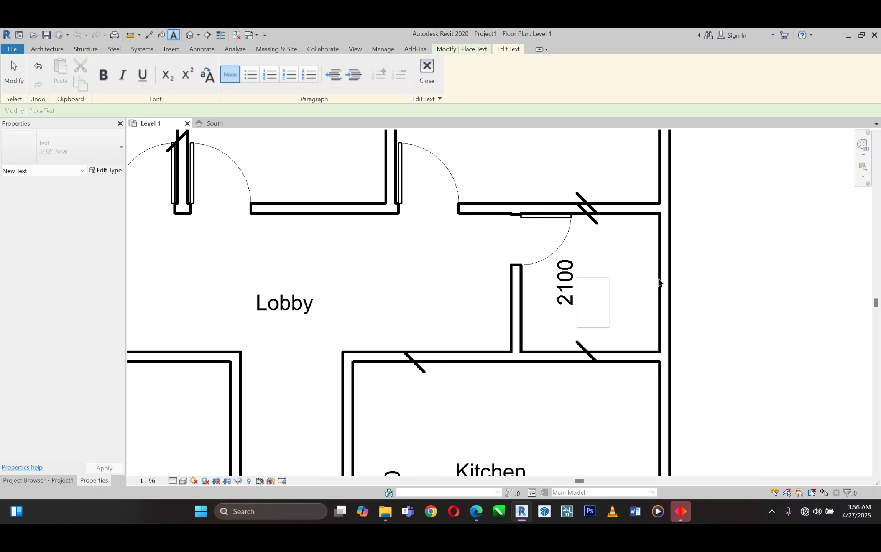
{"action": "type", "text": "WC"}
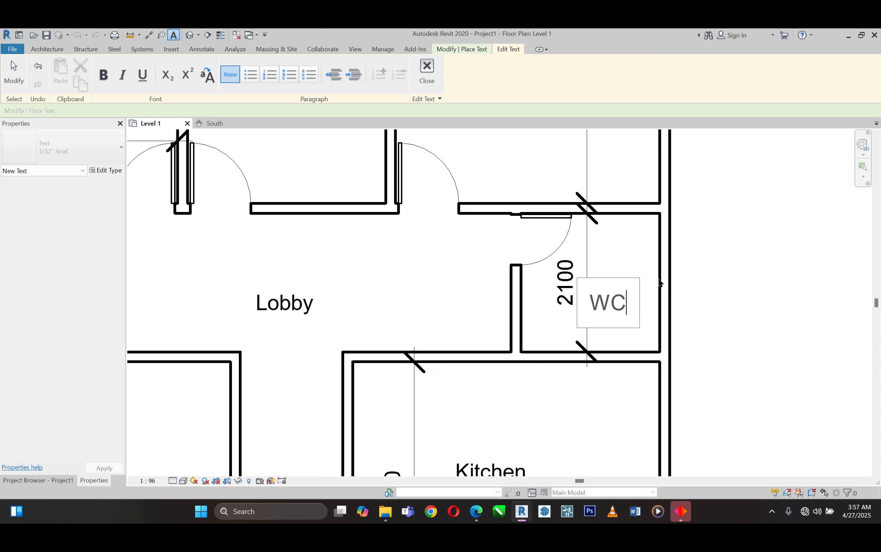
{"action": "left_click", "coordinate": [754, 240]}
- Place the text note "WC" in the 1500 mm wide room beside the entrance, finish the text command and dismiss the save reminder
{"action": "scroll", "coordinate": [675, 228], "scroll_direction": "down", "scroll_amount": 5}
{"action": "scroll", "coordinate": [633, 387], "scroll_direction": "up", "scroll_amount": 5}
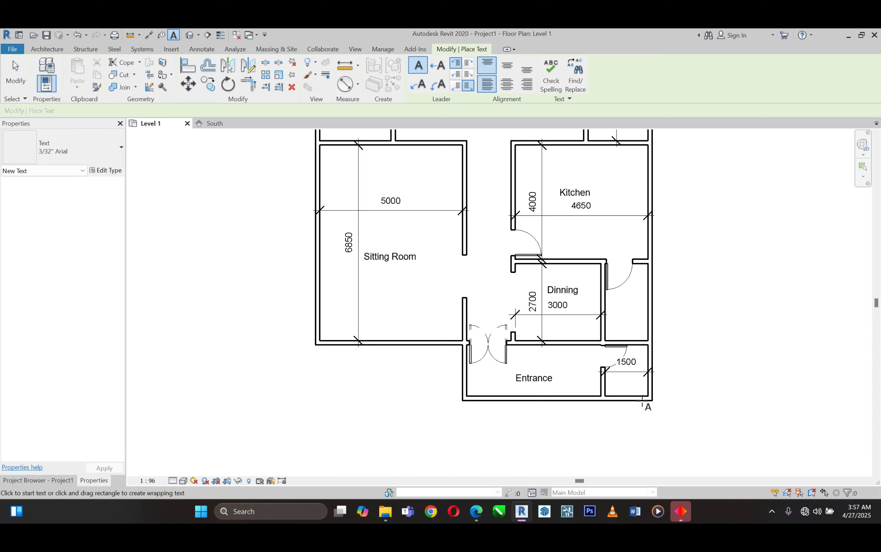
{"action": "scroll", "coordinate": [631, 385], "scroll_direction": "up", "scroll_amount": 1}
{"action": "left_click", "coordinate": [595, 356]}
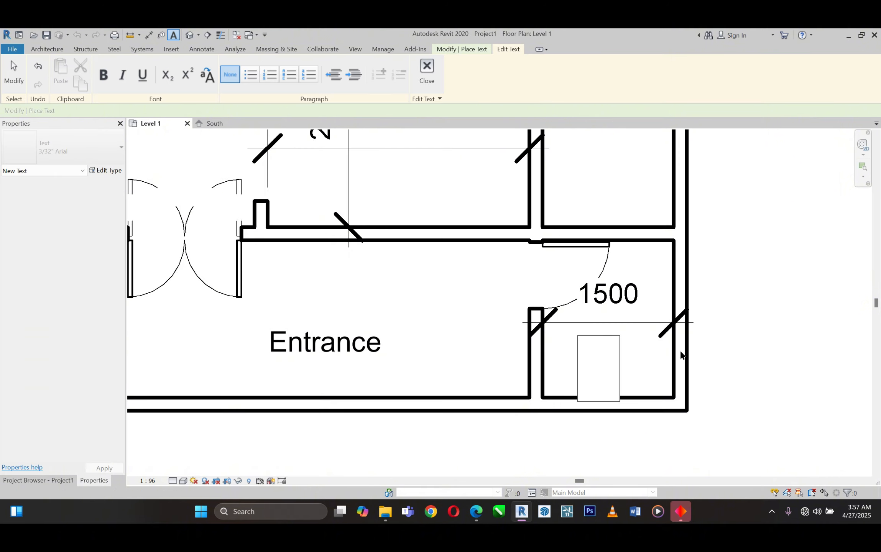
{"action": "type", "text": "WC"}
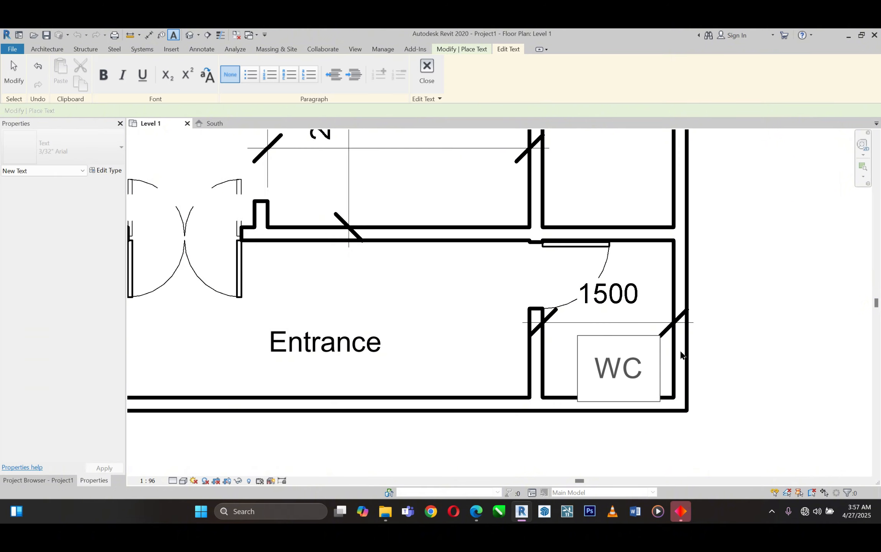
{"action": "left_click", "coordinate": [733, 272]}
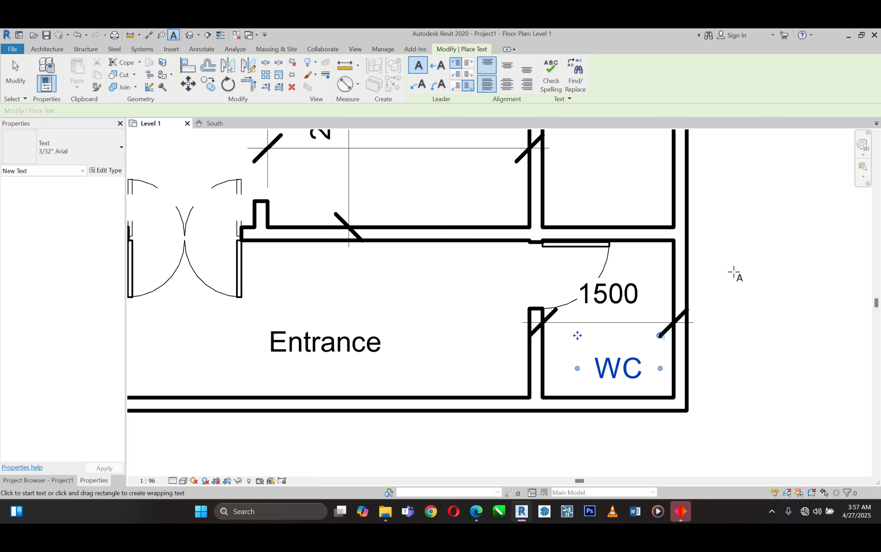
{"action": "right_click", "coordinate": [769, 242]}
{"action": "left_click", "coordinate": [801, 250]}
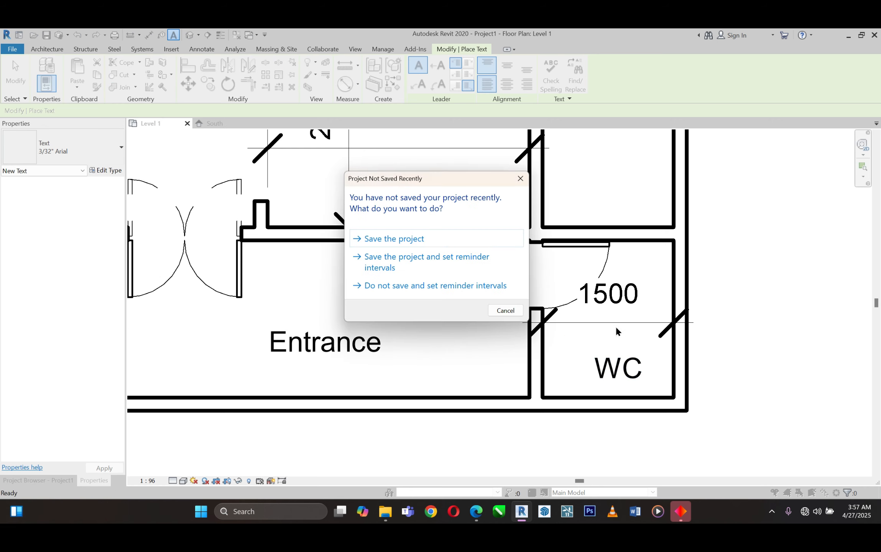
{"action": "left_click", "coordinate": [505, 310]}
- Add an aligned dimension for the entrance's depth between the inner faces of its upper and lower walls, just beside the Entrance label
{"action": "scroll", "coordinate": [537, 360], "scroll_direction": "down", "scroll_amount": 2}
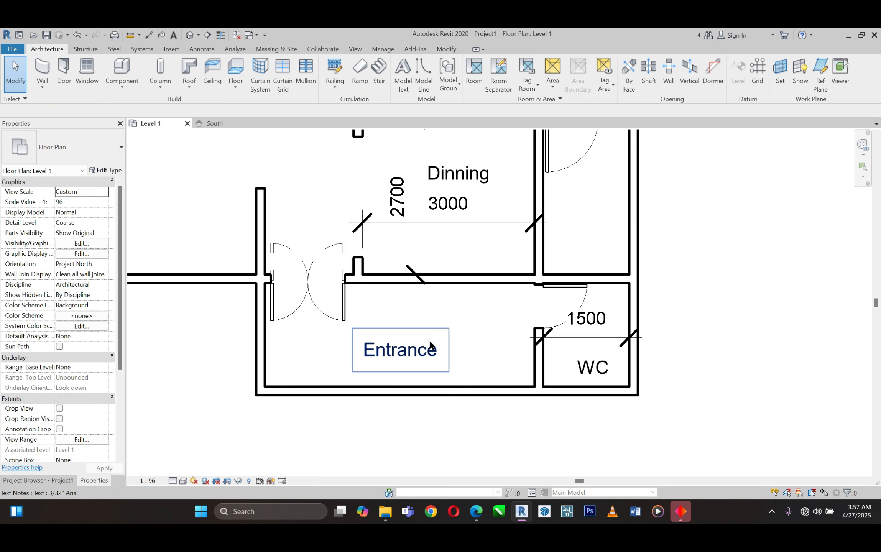
{"action": "left_click", "coordinate": [439, 390]}
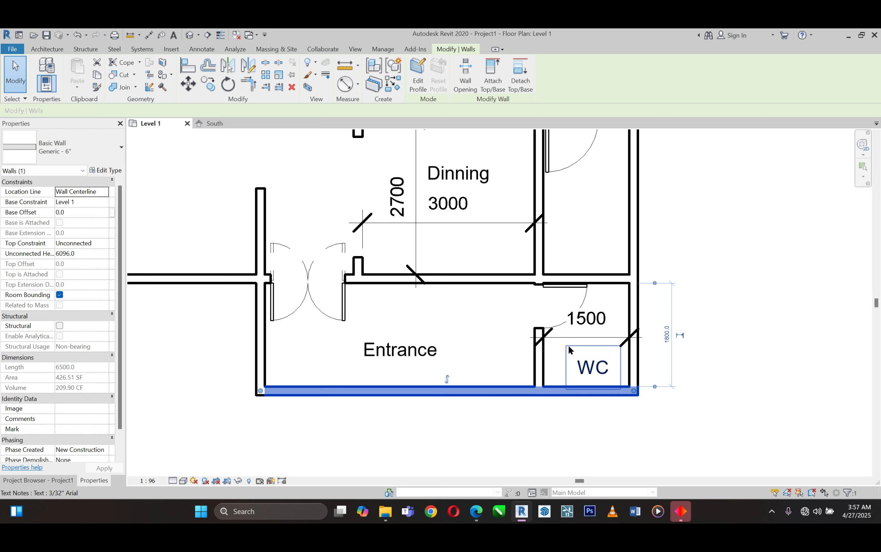
{"action": "left_click", "coordinate": [149, 35]}
{"action": "scroll", "coordinate": [345, 364], "scroll_direction": "up", "scroll_amount": 2}
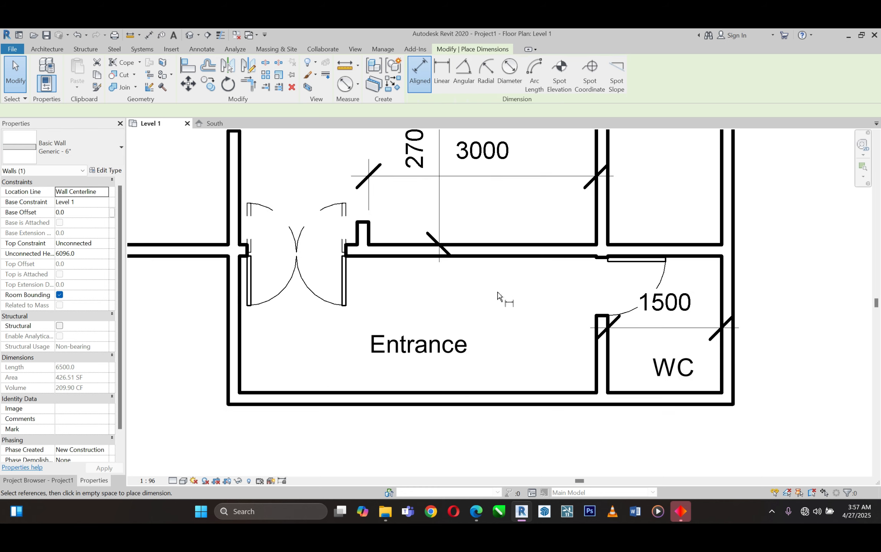
{"action": "left_click", "coordinate": [511, 264]}
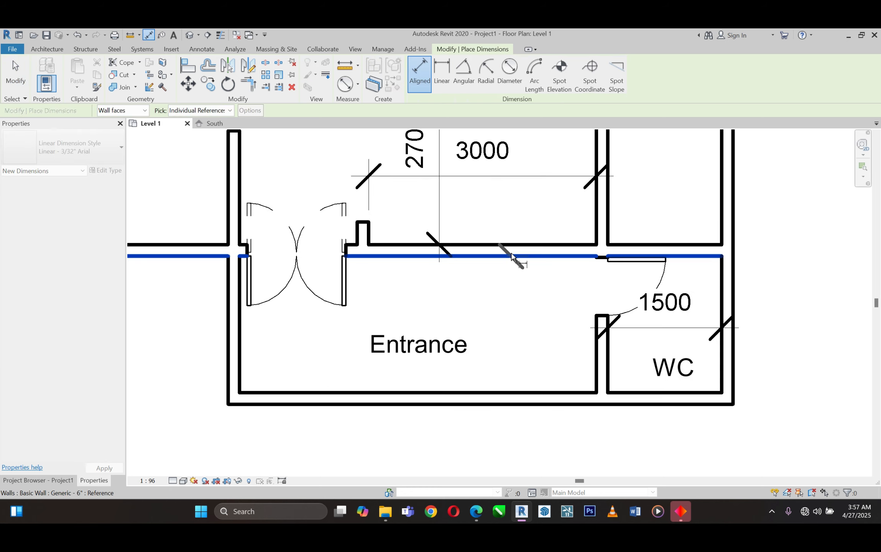
{"action": "left_click", "coordinate": [488, 399]}
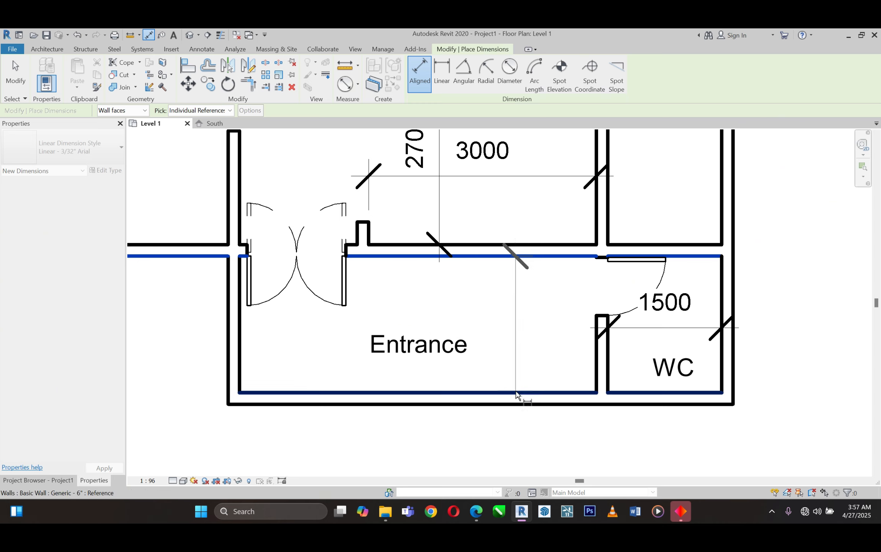
{"action": "left_click", "coordinate": [502, 399]}
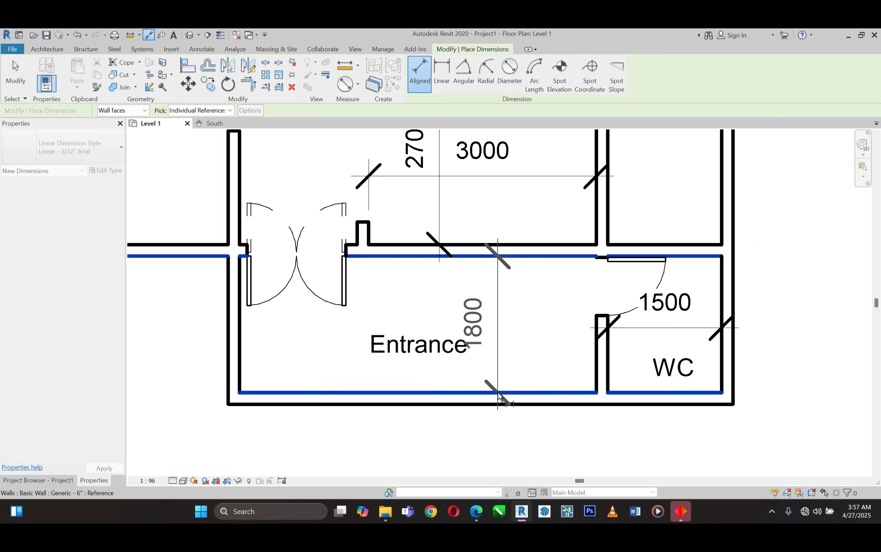
{"action": "left_click", "coordinate": [510, 371]}
{"action": "scroll", "coordinate": [512, 347], "scroll_direction": "down", "scroll_amount": 4}
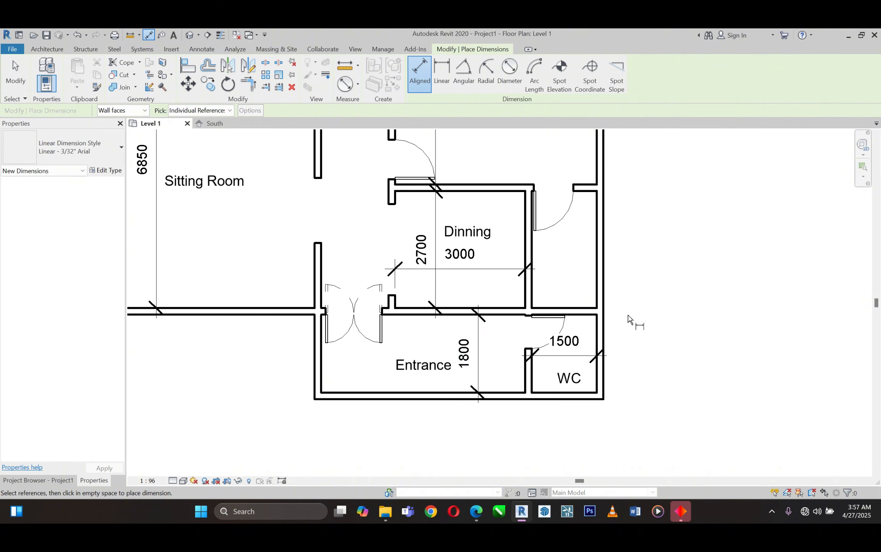
{"action": "scroll", "coordinate": [462, 368], "scroll_direction": "down", "scroll_amount": 5}
{"action": "scroll", "coordinate": [383, 307], "scroll_direction": "up", "scroll_amount": 2}
{"action": "scroll", "coordinate": [375, 362], "scroll_direction": "down", "scroll_amount": 4}
{"action": "scroll", "coordinate": [385, 282], "scroll_direction": "up", "scroll_amount": 4}
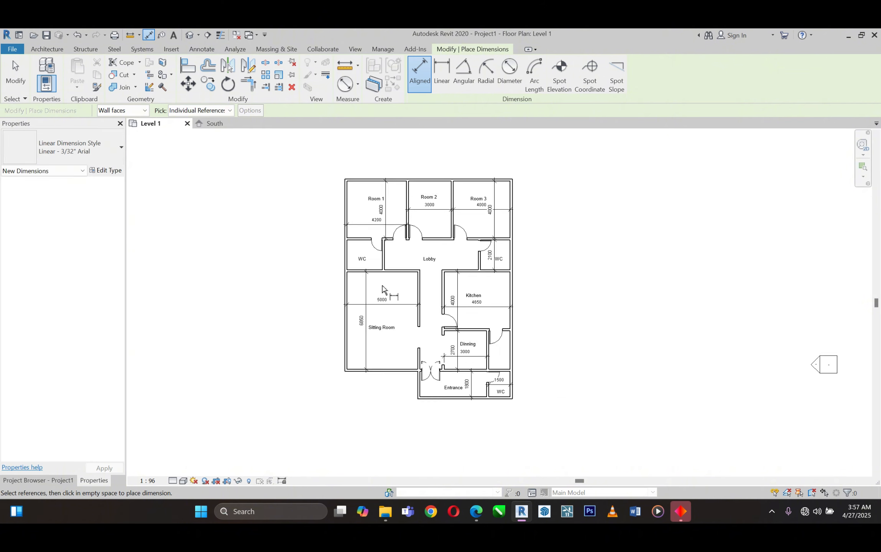
{"action": "key", "text": "Escape"}
{"action": "key", "text": "Escape"}
{"action": "scroll", "coordinate": [384, 282], "scroll_direction": "down", "scroll_amount": 1}
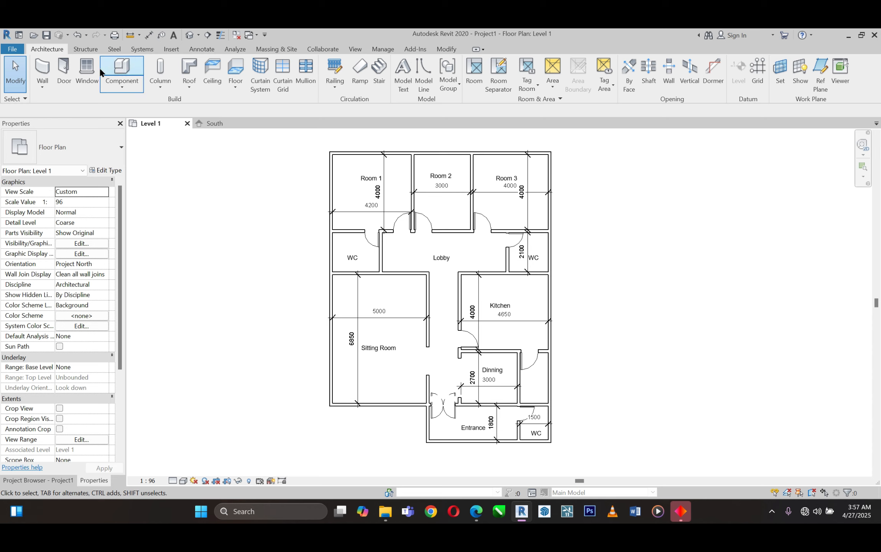
- Start placing windows with the Fixed 36" x 72" type
{"action": "left_click", "coordinate": [85, 69]}
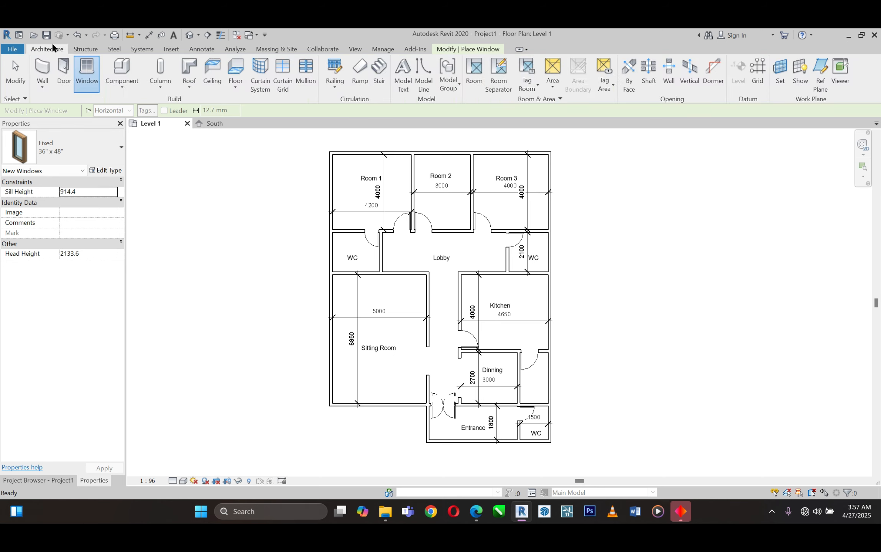
{"action": "scroll", "coordinate": [273, 169], "scroll_direction": "up", "scroll_amount": 1}
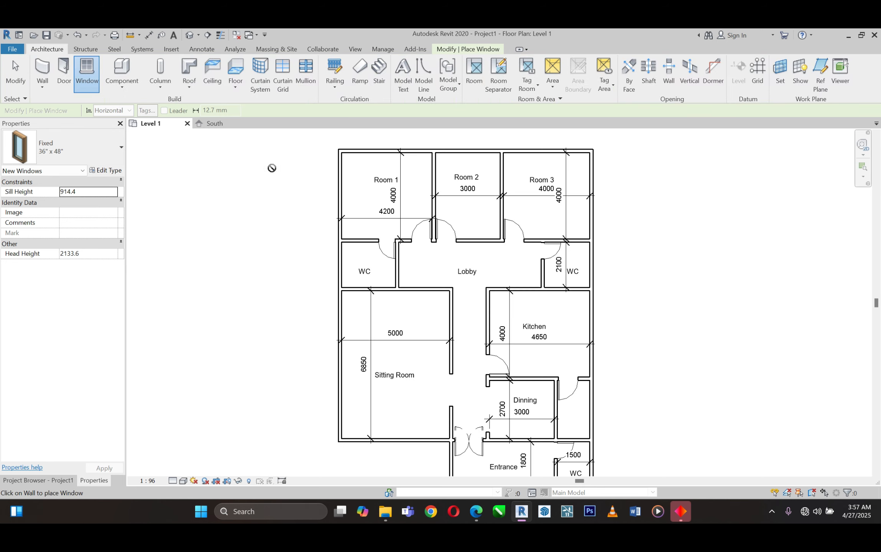
{"action": "left_click", "coordinate": [100, 142]}
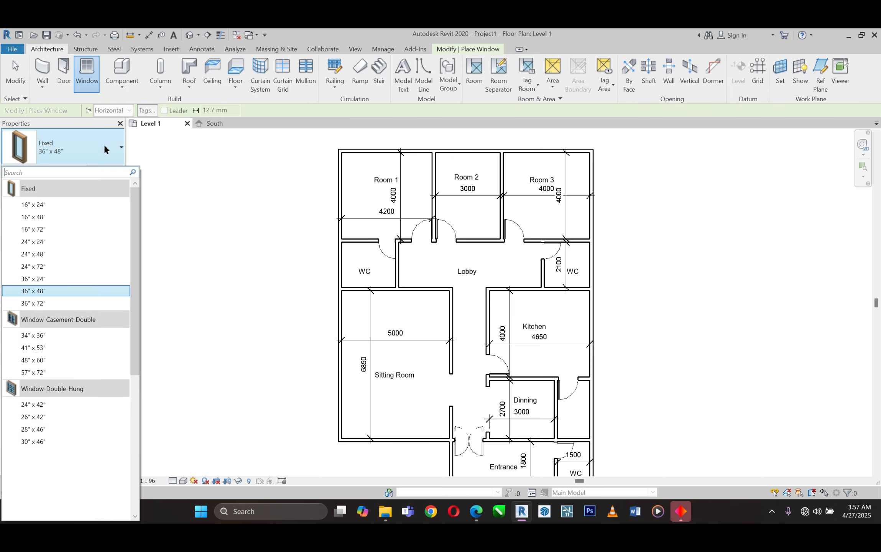
{"action": "left_click", "coordinate": [52, 303]}
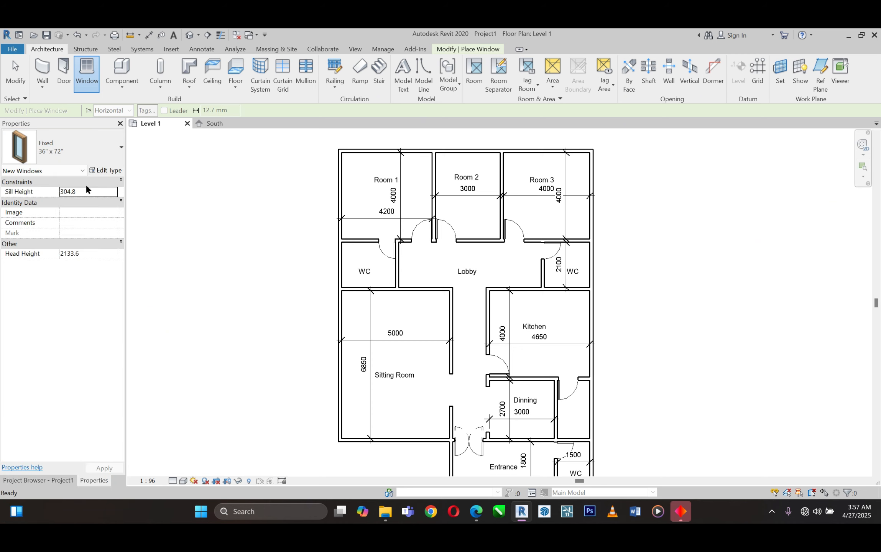
- Edit the Fixed 36" x 72" window type to a height of 1800 and a width of 900
{"action": "left_click", "coordinate": [109, 164]}
{"action": "left_click", "coordinate": [109, 137]}
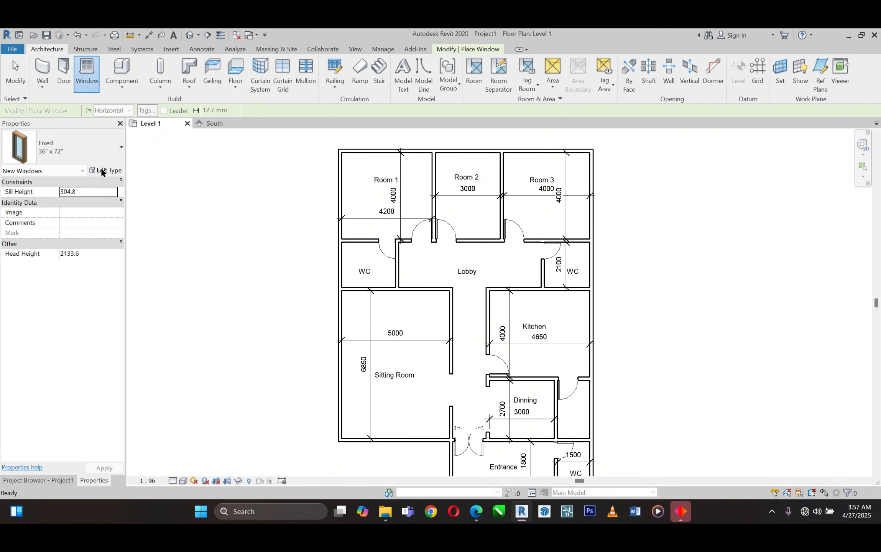
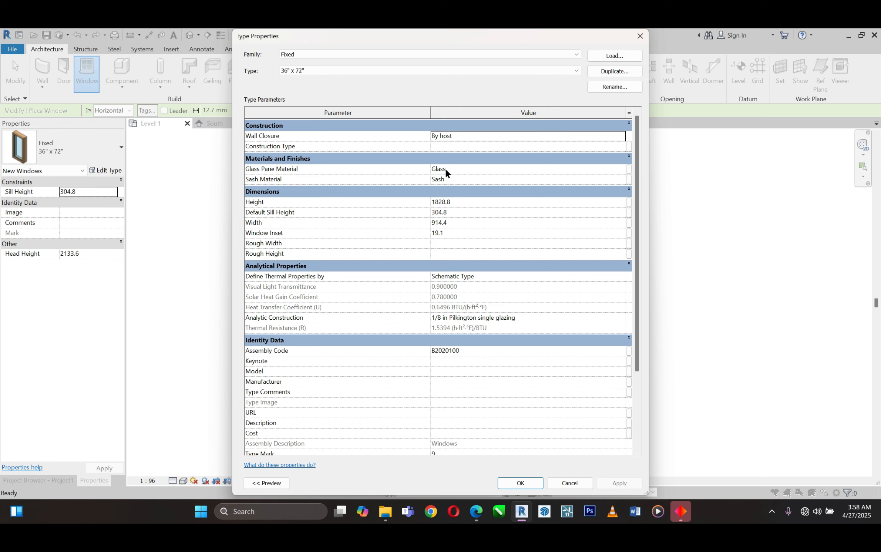
{"action": "left_click", "coordinate": [462, 201]}
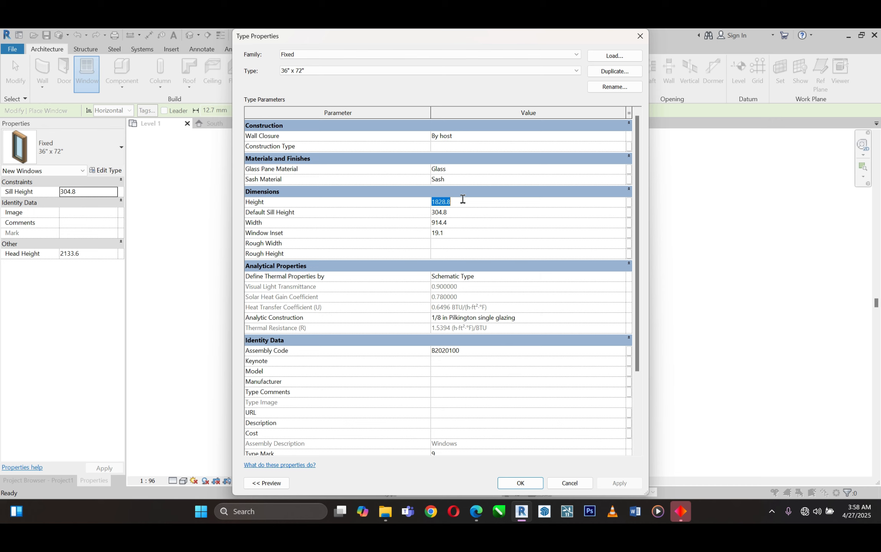
{"action": "type", "text": "1800"}
{"action": "left_click", "coordinate": [470, 219]}
{"action": "type", "text": "900"}
{"action": "left_click", "coordinate": [508, 476]}
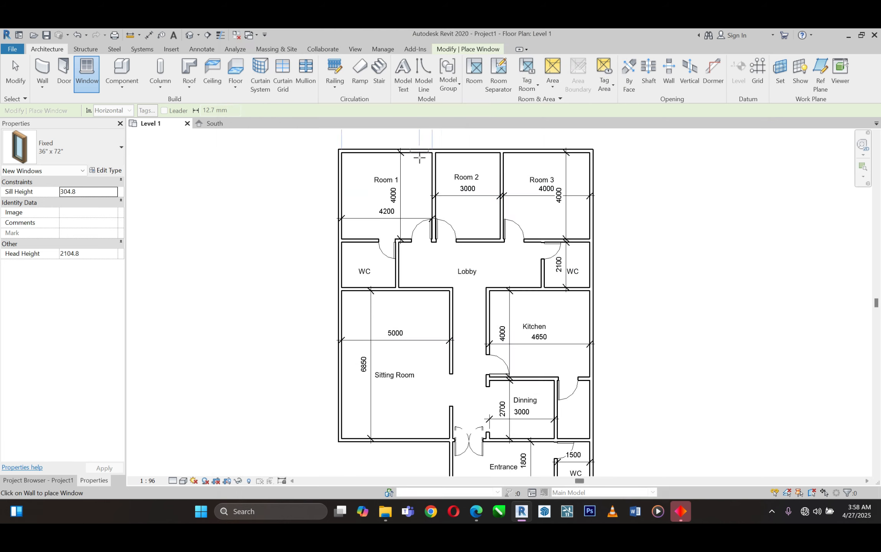
- Place a Fixed 36" x 72" window in the upper outer wall of Room 1, centred 2100 mm from each side wall
{"action": "scroll", "coordinate": [419, 158], "scroll_direction": "down", "scroll_amount": 2}
{"action": "scroll", "coordinate": [385, 174], "scroll_direction": "up", "scroll_amount": 3}
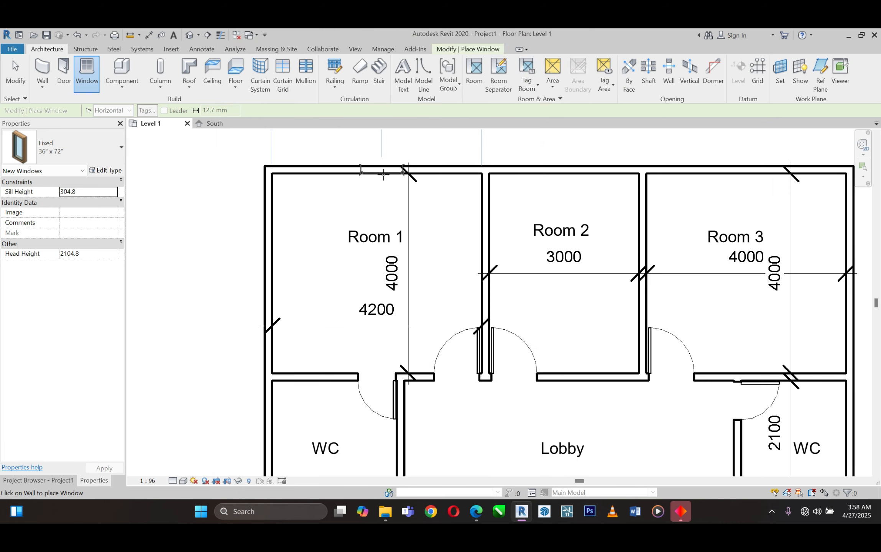
{"action": "scroll", "coordinate": [386, 176], "scroll_direction": "down", "scroll_amount": 3}
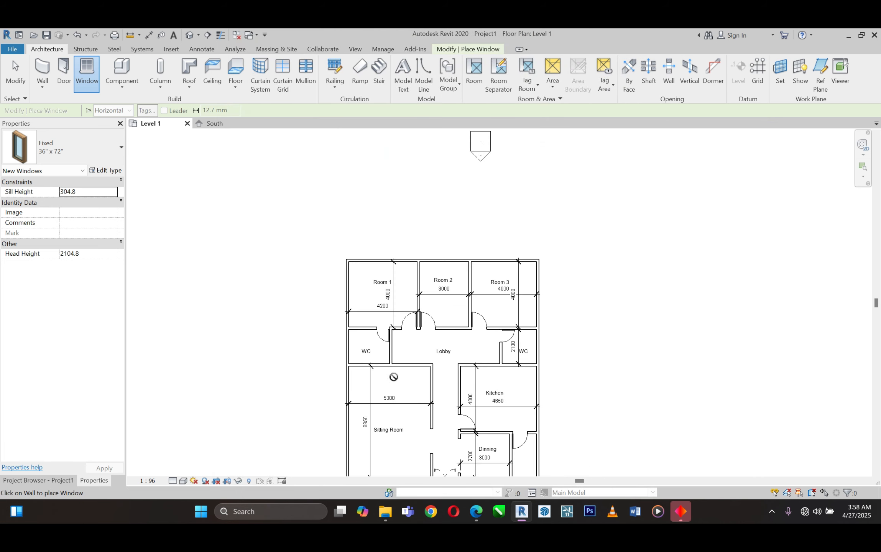
{"action": "scroll", "coordinate": [383, 185], "scroll_direction": "up", "scroll_amount": 1}
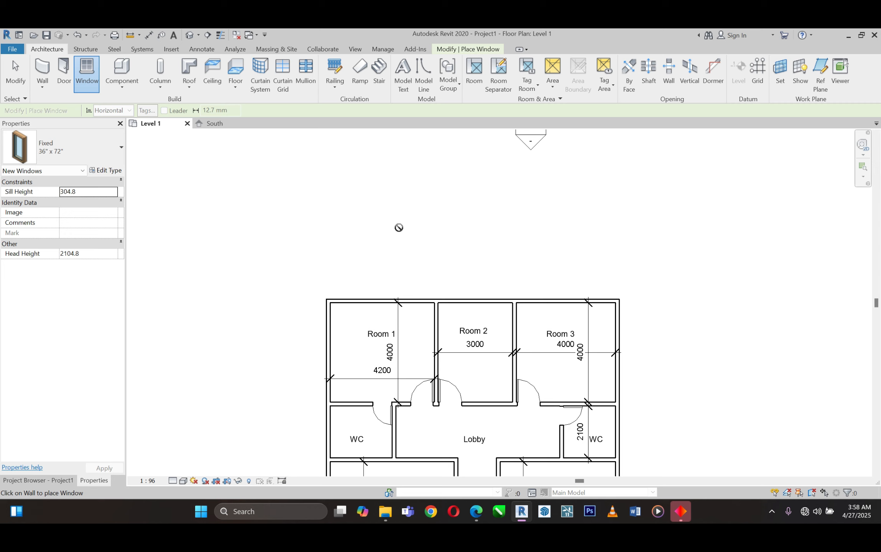
{"action": "left_click", "coordinate": [382, 304]}
{"action": "scroll", "coordinate": [499, 321], "scroll_direction": "up", "scroll_amount": 1}
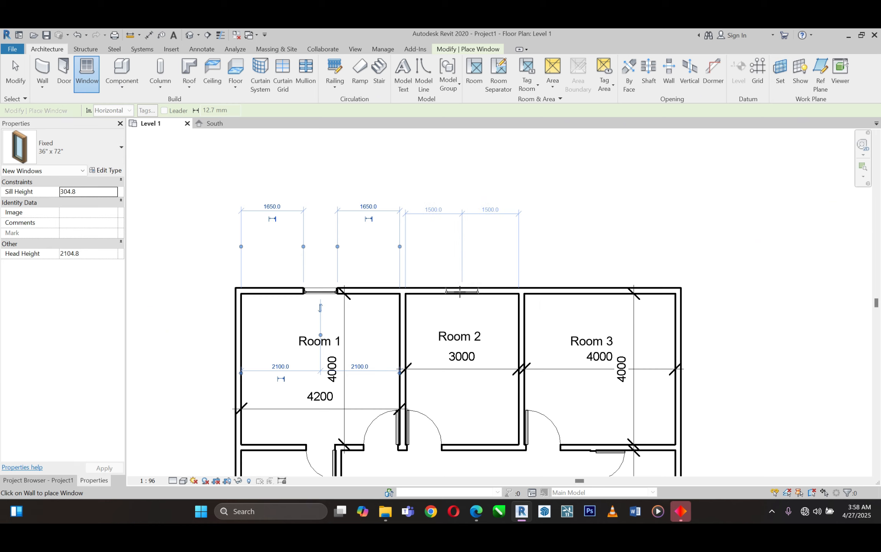
- Place windows centred in the upper outer walls of Room 2 and Room 3, 1500 mm and 2000 mm from their side walls
{"action": "scroll", "coordinate": [452, 293], "scroll_direction": "up", "scroll_amount": 2}
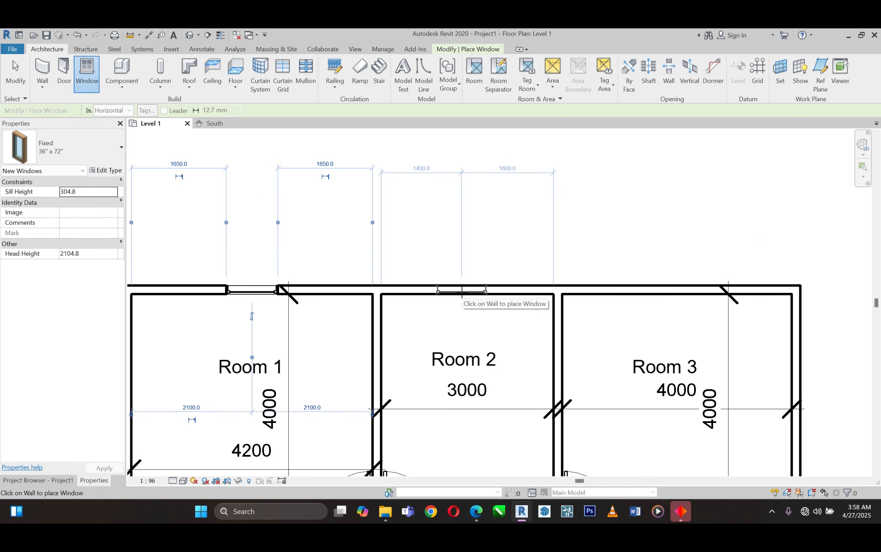
{"action": "left_click", "coordinate": [465, 292]}
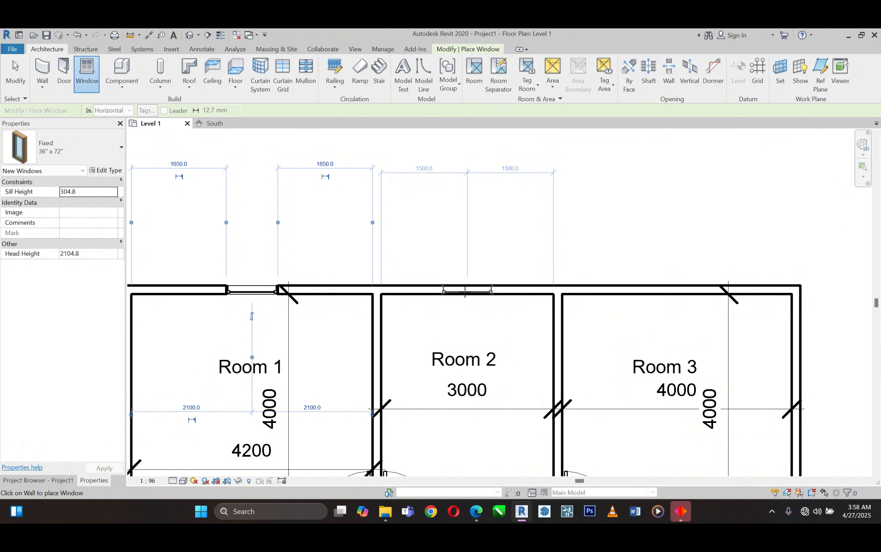
{"action": "scroll", "coordinate": [460, 292], "scroll_direction": "down", "scroll_amount": 2}
{"action": "scroll", "coordinate": [498, 277], "scroll_direction": "up", "scroll_amount": 2}
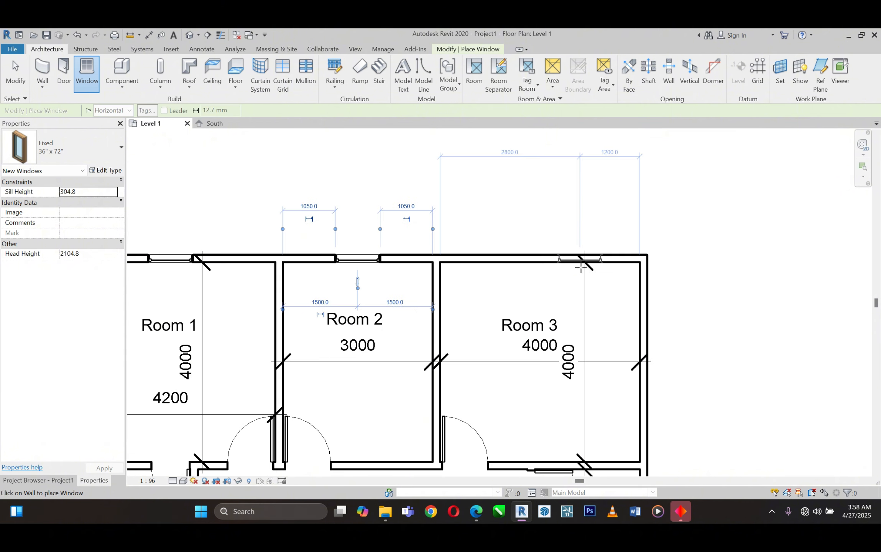
{"action": "left_click", "coordinate": [544, 262]}
{"action": "scroll", "coordinate": [544, 262], "scroll_direction": "down", "scroll_amount": 2}
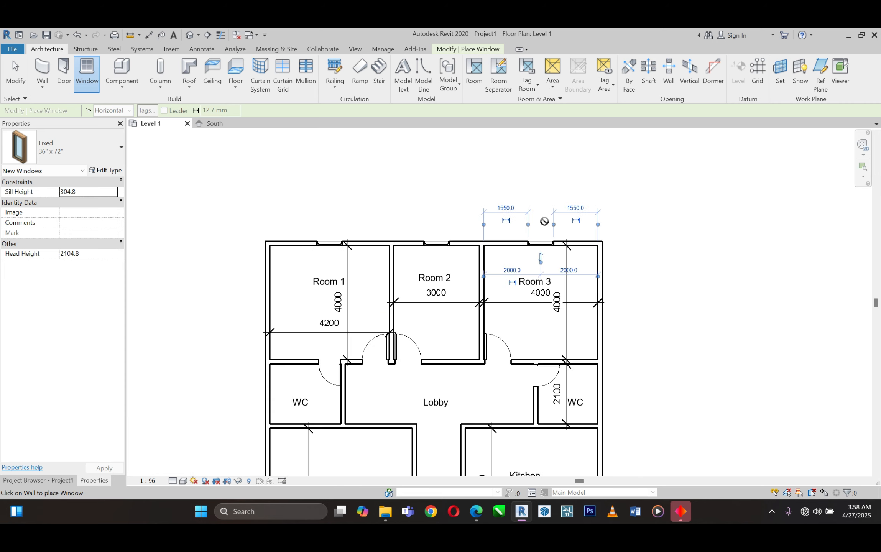
- Place a window centred in Room 3's right outer wall and another in Room 1's left outer wall, 2000 mm from the adjoining walls
{"action": "scroll", "coordinate": [589, 282], "scroll_direction": "up", "scroll_amount": 2}
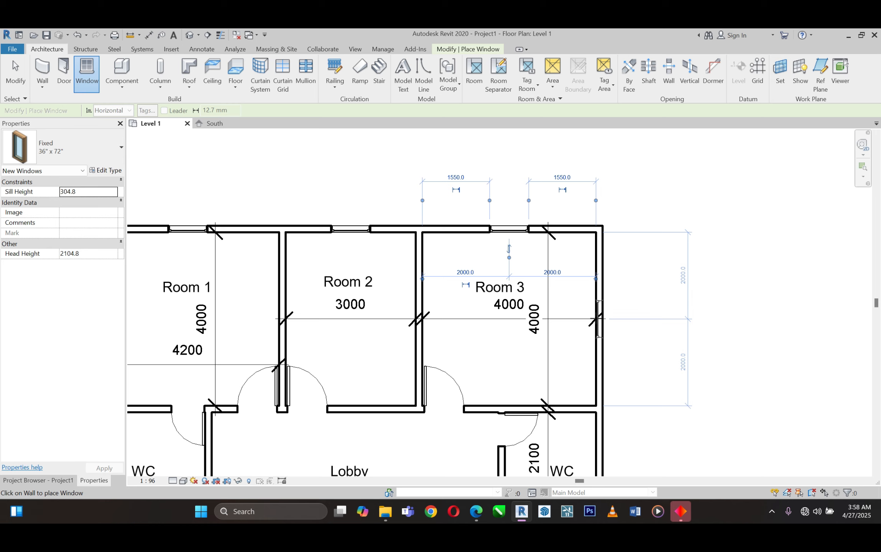
{"action": "left_click", "coordinate": [598, 319]}
{"action": "scroll", "coordinate": [614, 284], "scroll_direction": "down", "scroll_amount": 3}
{"action": "scroll", "coordinate": [386, 259], "scroll_direction": "up", "scroll_amount": 2}
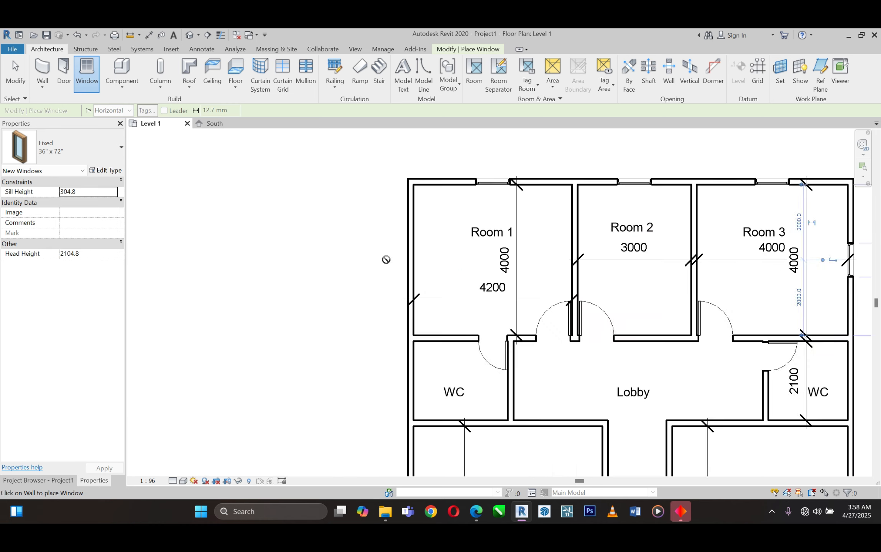
{"action": "scroll", "coordinate": [386, 260], "scroll_direction": "up", "scroll_amount": 2}
{"action": "left_click", "coordinate": [420, 252]}
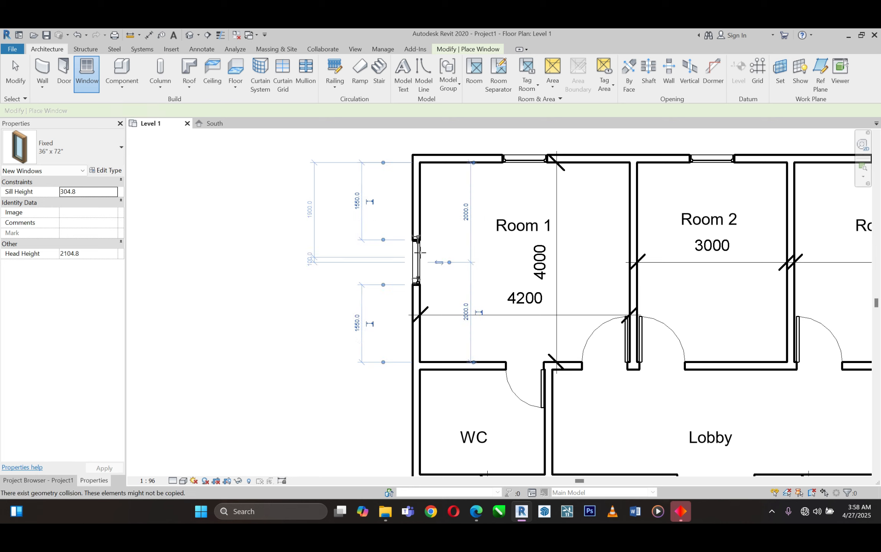
- Place a window in the sitting room's left outer wall, centred 2300 mm below the room's upper wall
{"action": "scroll", "coordinate": [420, 252], "scroll_direction": "down", "scroll_amount": 4}
{"action": "scroll", "coordinate": [407, 337], "scroll_direction": "up", "scroll_amount": 4}
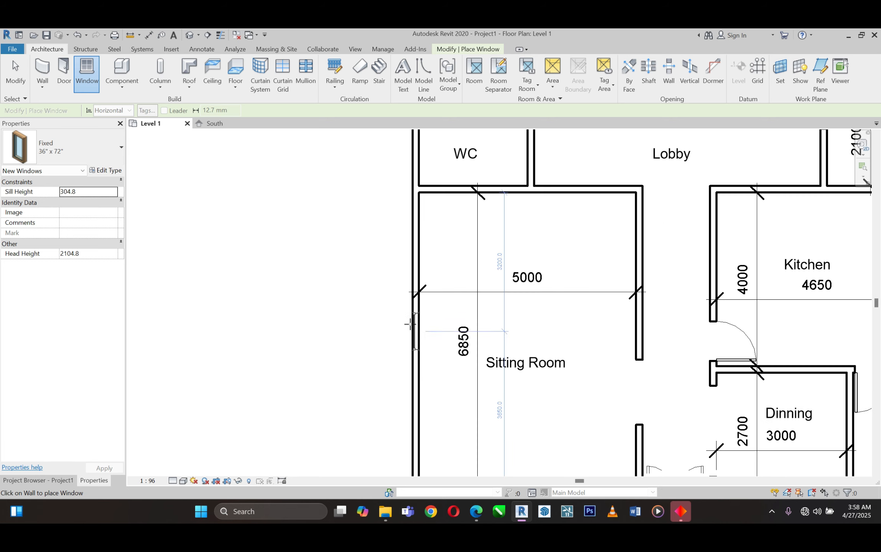
{"action": "left_click", "coordinate": [420, 293]}
{"action": "scroll", "coordinate": [420, 293], "scroll_direction": "down", "scroll_amount": 3}
{"action": "scroll", "coordinate": [420, 335], "scroll_direction": "up", "scroll_amount": 3}
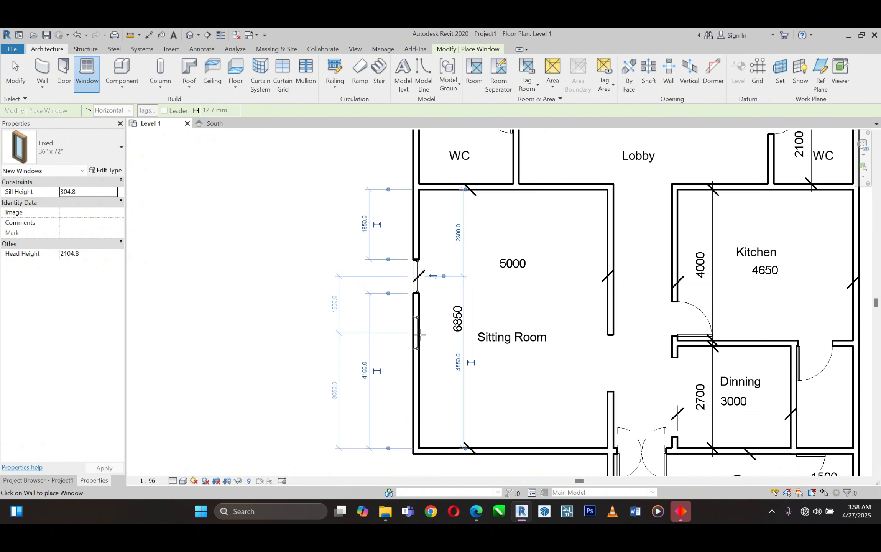
- Place a second window in the sitting room's left outer wall and two in its lower wall, centred 1650 mm and 3300 mm from the left wall
{"action": "left_click", "coordinate": [420, 340]}
{"action": "middle_click_drag", "start_coordinate": [405, 419], "coordinate": [402, 356]}
{"action": "scroll", "coordinate": [206, 364], "scroll_direction": "down", "scroll_amount": 4}
{"action": "scroll", "coordinate": [391, 375], "scroll_direction": "up", "scroll_amount": 1}
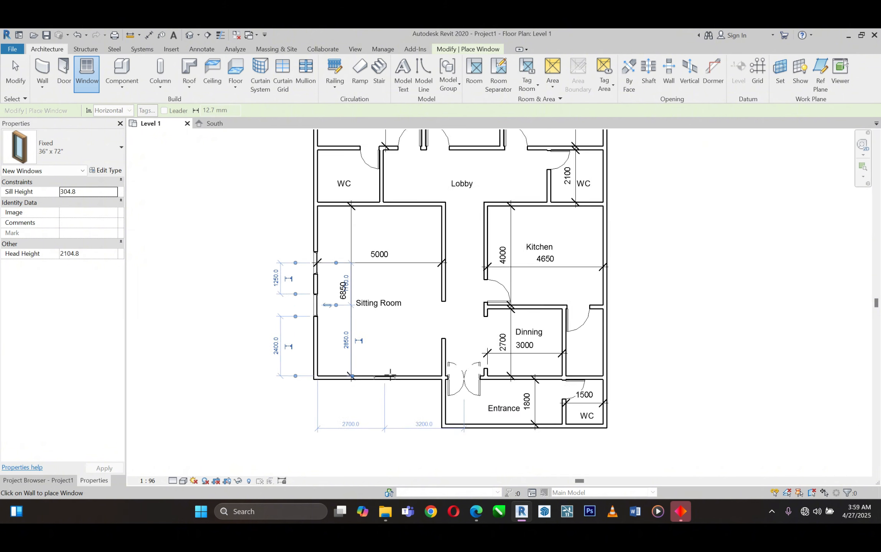
{"action": "scroll", "coordinate": [391, 373], "scroll_direction": "up", "scroll_amount": 2}
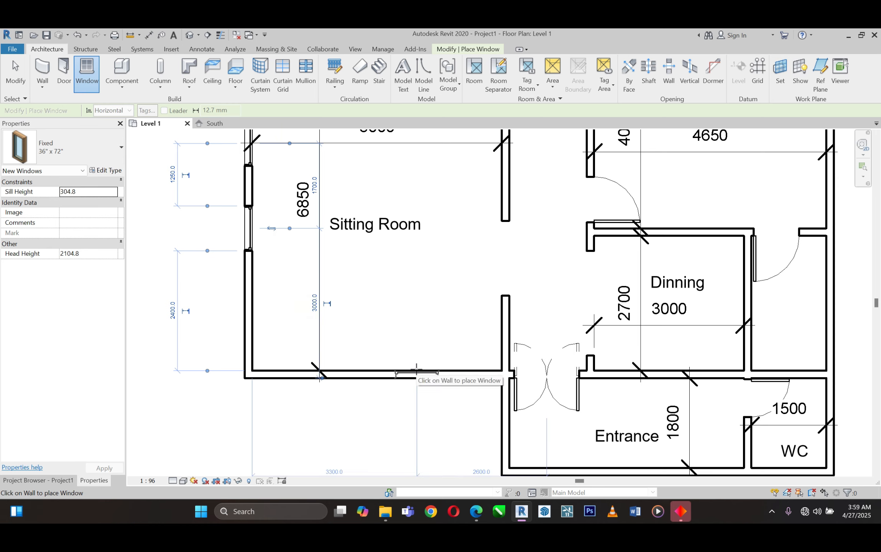
{"action": "left_click", "coordinate": [416, 370]}
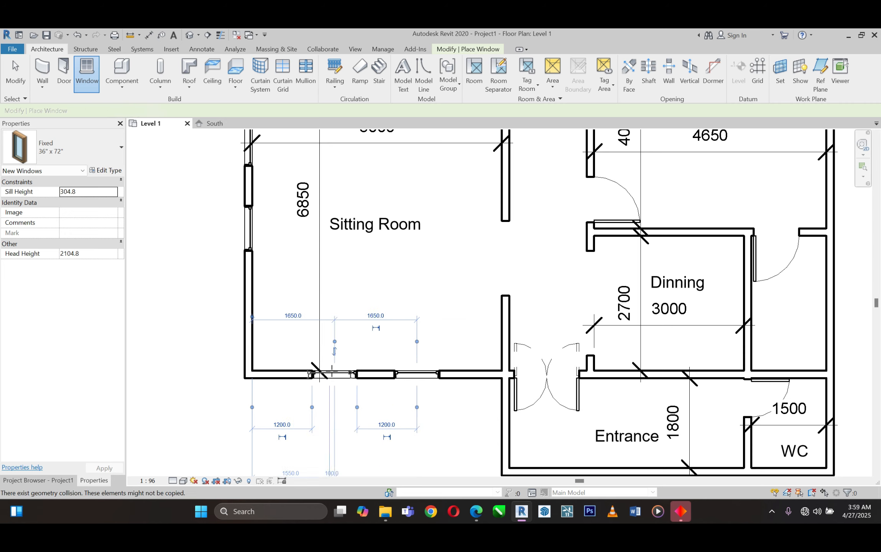
- Place a Fixed 36" x 72" window in the dining room's lower wall, centred across its 3000 mm width
{"action": "scroll", "coordinate": [334, 351], "scroll_direction": "down", "scroll_amount": 3}
{"action": "scroll", "coordinate": [422, 422], "scroll_direction": "up", "scroll_amount": 4}
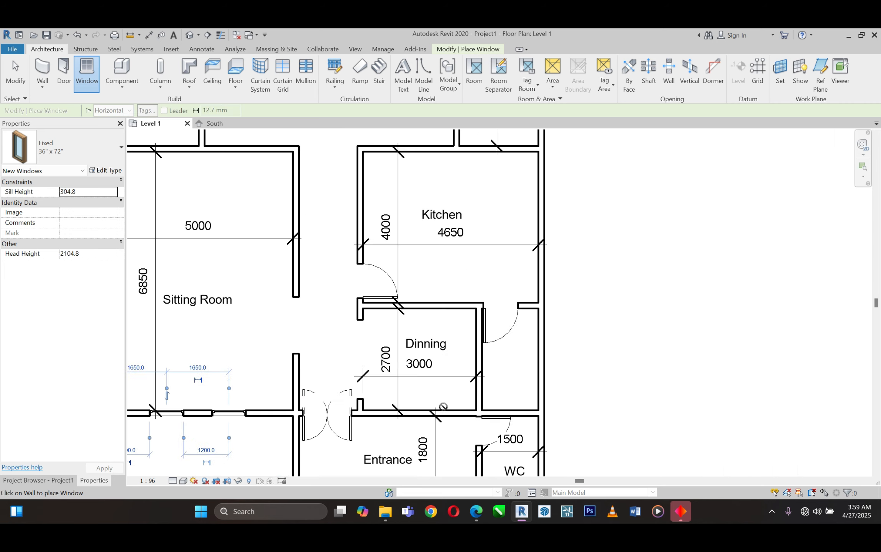
{"action": "scroll", "coordinate": [443, 407], "scroll_direction": "up", "scroll_amount": 2}
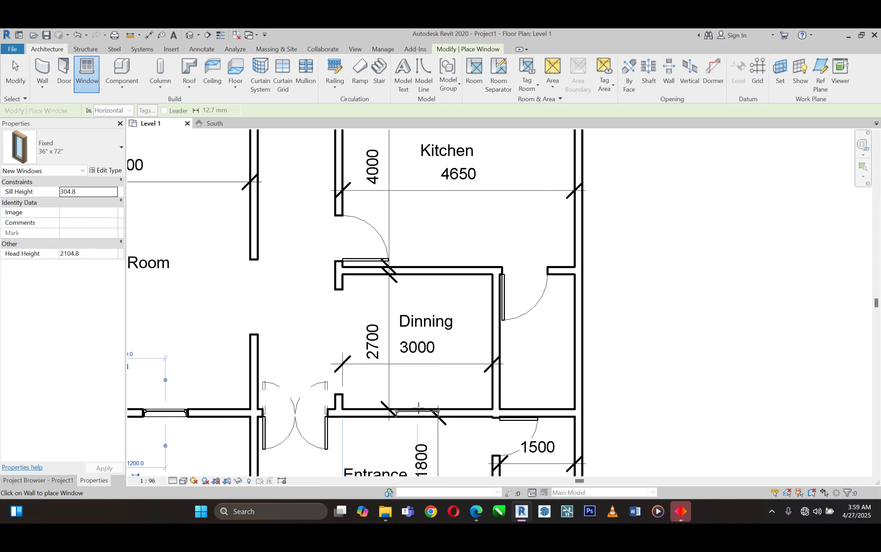
{"action": "left_click", "coordinate": [419, 407]}
{"action": "scroll", "coordinate": [498, 415], "scroll_direction": "down", "scroll_amount": 2}
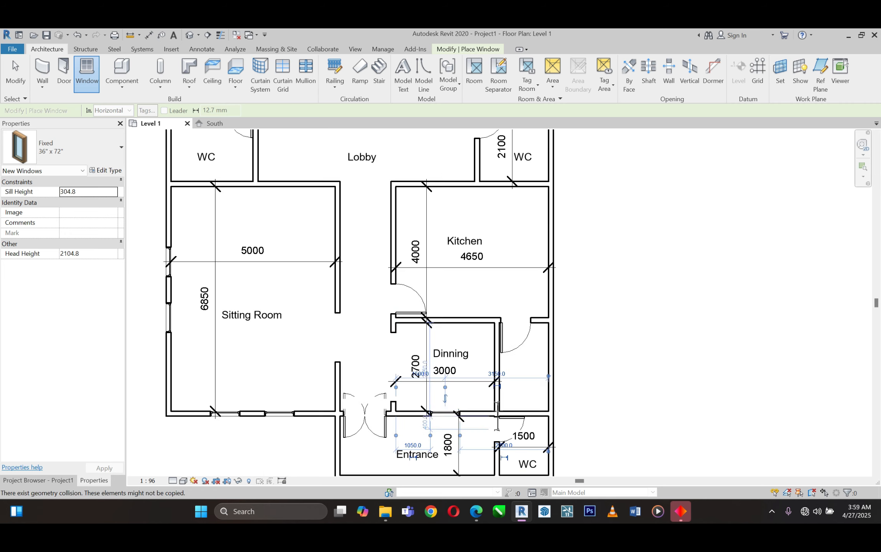
- Switch the window type for placement to Window-Casement-Double 48" x 60"
{"action": "scroll", "coordinate": [497, 416], "scroll_direction": "down", "scroll_amount": 3}
{"action": "scroll", "coordinate": [533, 176], "scroll_direction": "up", "scroll_amount": 2}
{"action": "scroll", "coordinate": [527, 202], "scroll_direction": "down", "scroll_amount": 2}
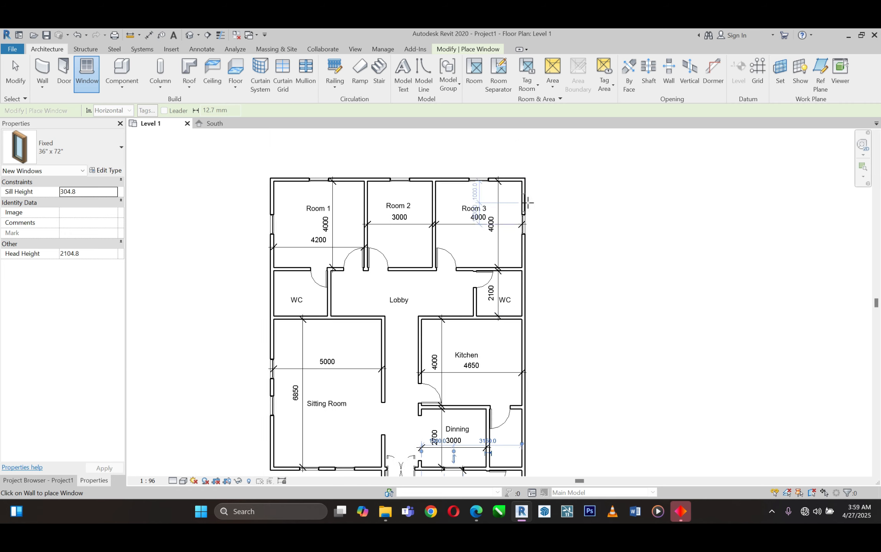
{"action": "scroll", "coordinate": [527, 202], "scroll_direction": "down", "scroll_amount": 1}
{"action": "scroll", "coordinate": [489, 324], "scroll_direction": "up", "scroll_amount": 1}
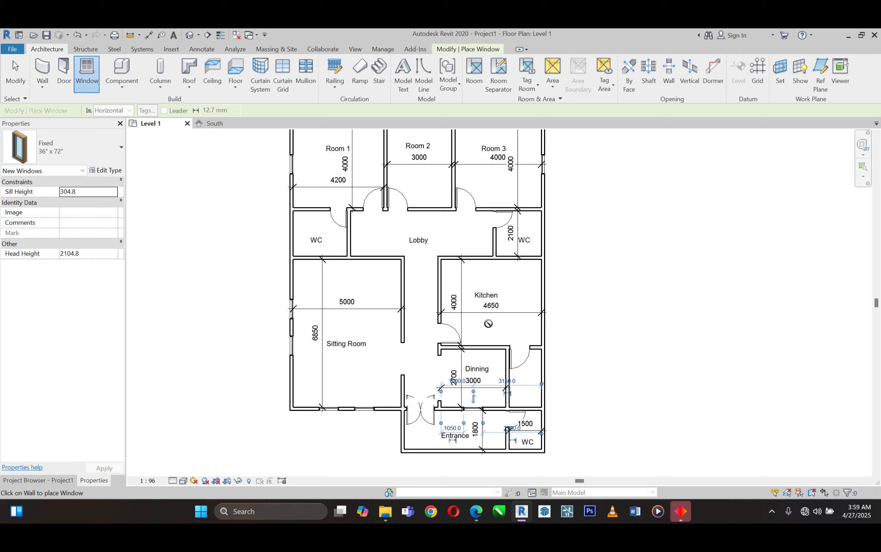
{"action": "scroll", "coordinate": [488, 323], "scroll_direction": "up", "scroll_amount": 1}
{"action": "left_click", "coordinate": [58, 143]}
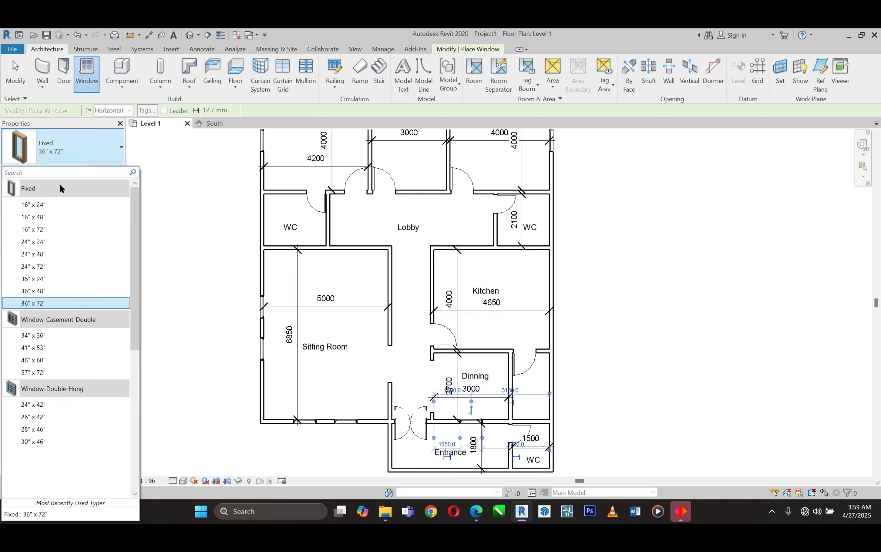
{"action": "scroll", "coordinate": [59, 307], "scroll_direction": "down", "scroll_amount": 2}
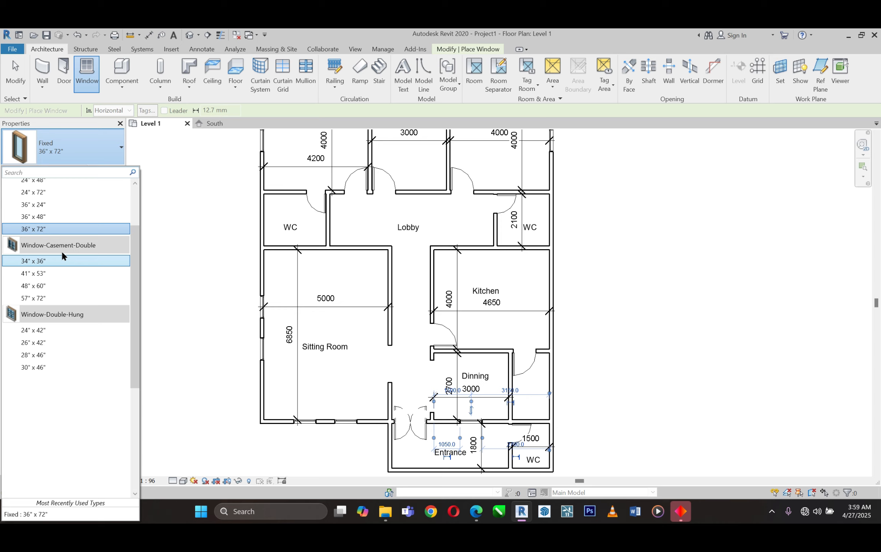
{"action": "left_click", "coordinate": [56, 286]}
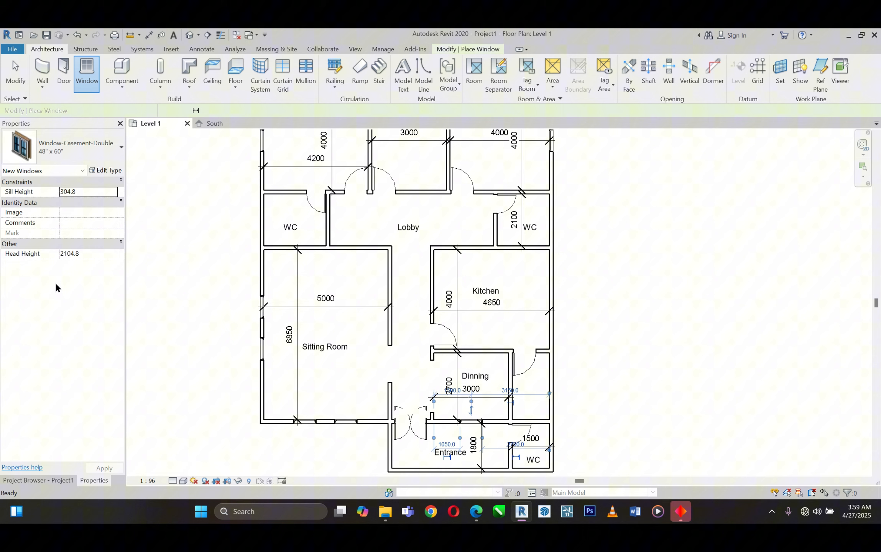
- Duplicate the 48" x 60" double casement window type under the name kITCHEN WINDOW
{"action": "left_click", "coordinate": [100, 171]}
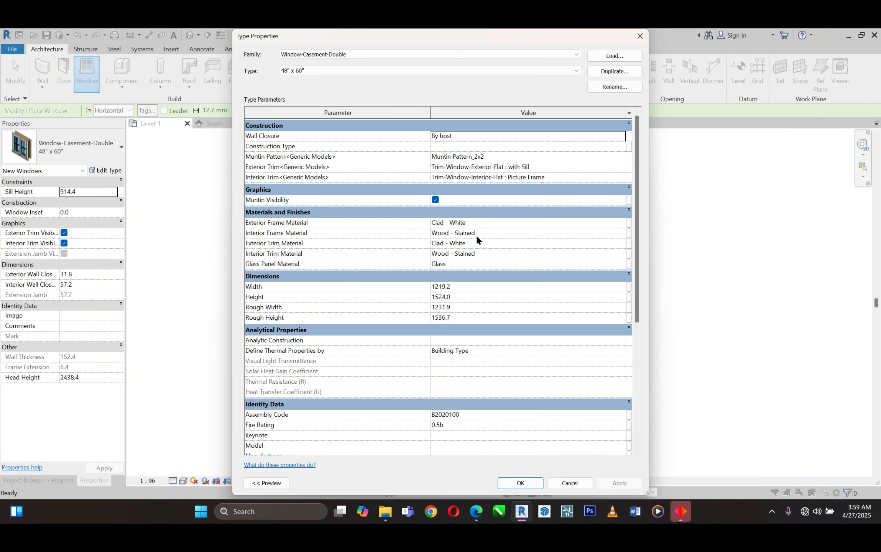
{"action": "left_click", "coordinate": [472, 286]}
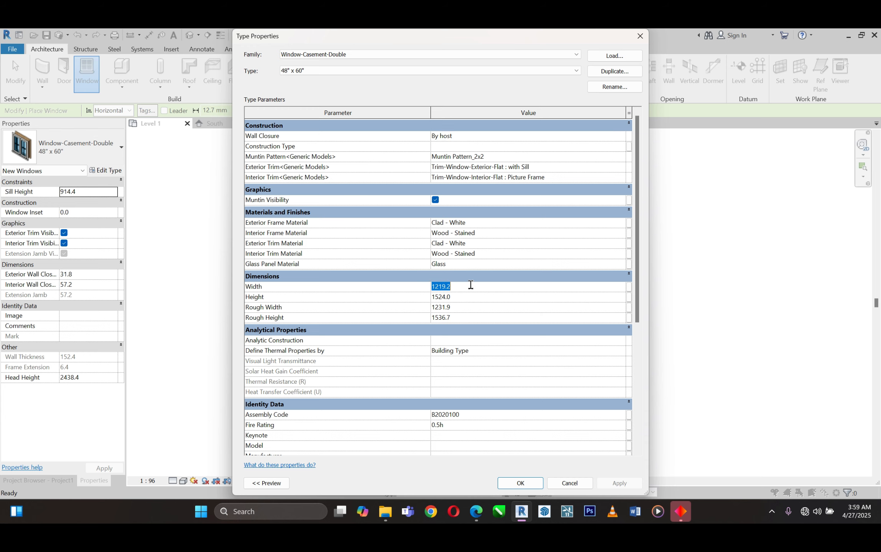
{"action": "left_click", "coordinate": [607, 88]}
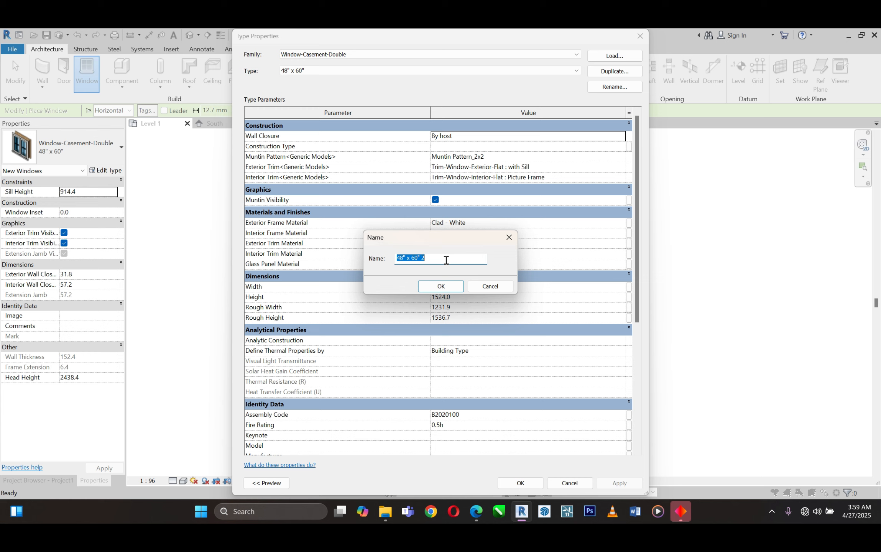
{"action": "type", "text": "k"}
{"action": "type", "text": "ITCHEN W"}
{"action": "type", "text": "OW"}
{"action": "left_click", "coordinate": [451, 285]}
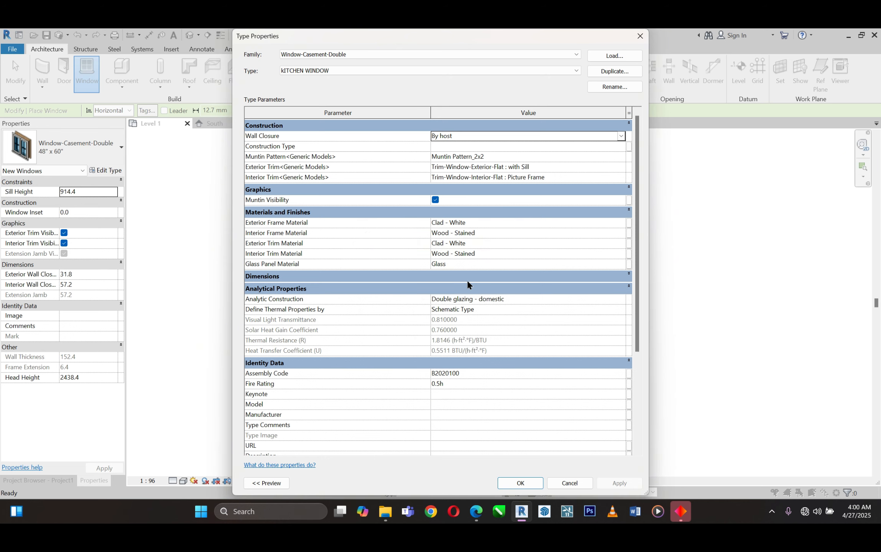
- Set the kitchen window type's width and height to 1200 mm each and apply the type properties
{"action": "left_click", "coordinate": [467, 285]}
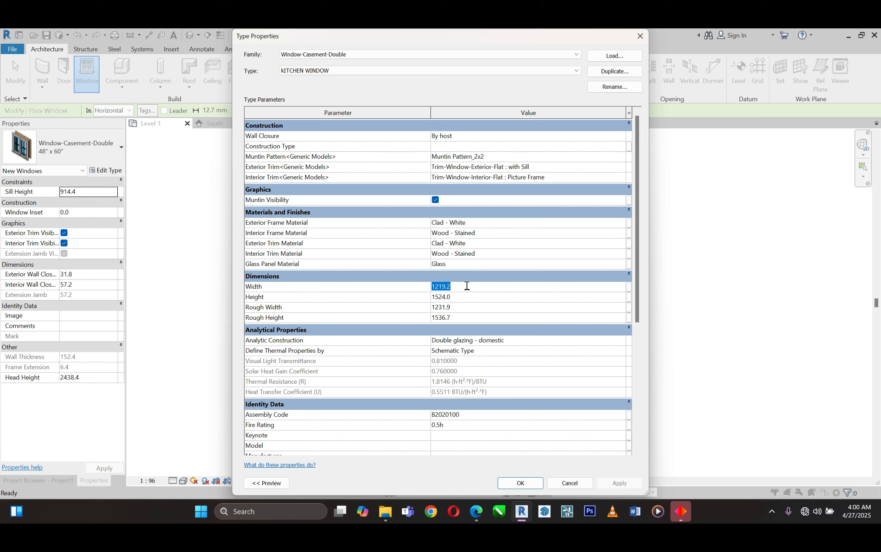
{"action": "type", "text": "1200"}
{"action": "left_click", "coordinate": [474, 293]}
{"action": "type", "text": "1200"}
{"action": "left_click", "coordinate": [523, 480]}
- Place the casement window in the kitchen's right outer wall, centred 2000 mm from the upper and lower walls, and end placement
{"action": "scroll", "coordinate": [552, 250], "scroll_direction": "up", "scroll_amount": 3}
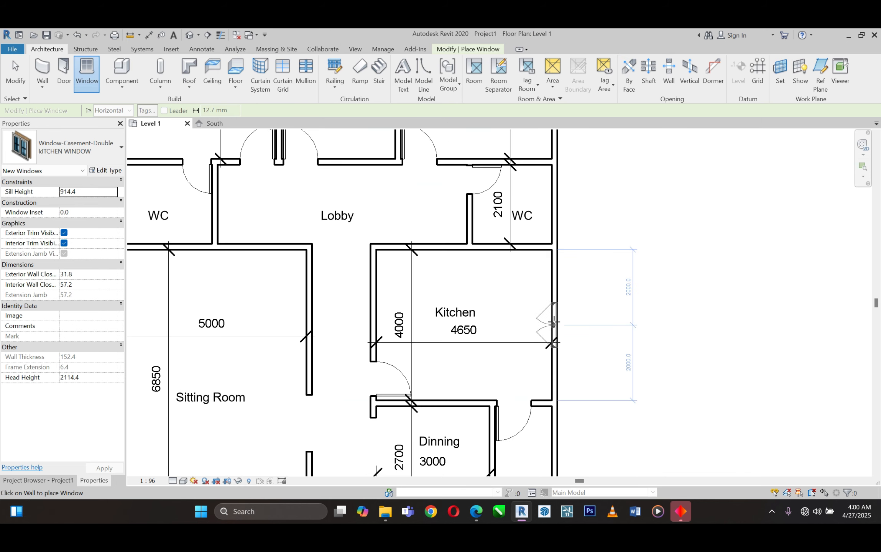
{"action": "scroll", "coordinate": [556, 324], "scroll_direction": "up", "scroll_amount": 3}
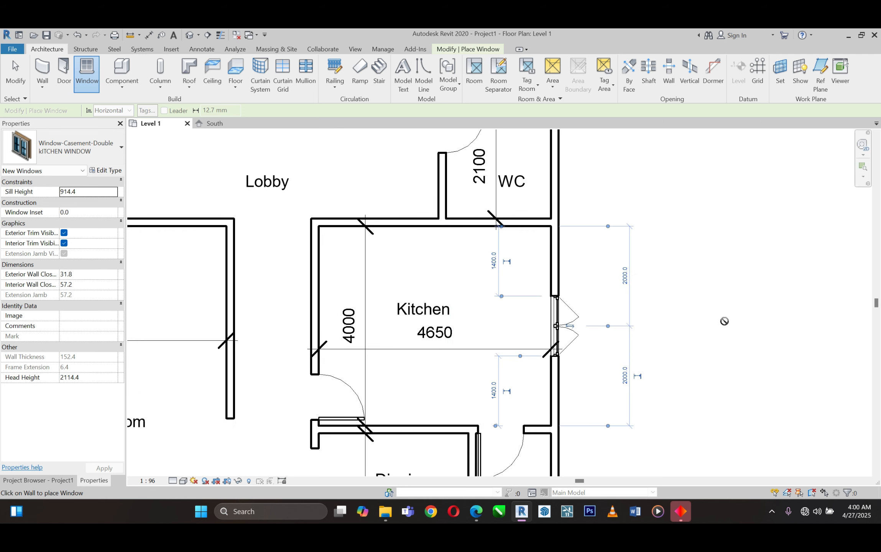
{"action": "scroll", "coordinate": [617, 322], "scroll_direction": "down", "scroll_amount": 2}
{"action": "scroll", "coordinate": [617, 322], "scroll_direction": "down", "scroll_amount": 3}
{"action": "right_click", "coordinate": [635, 302]}
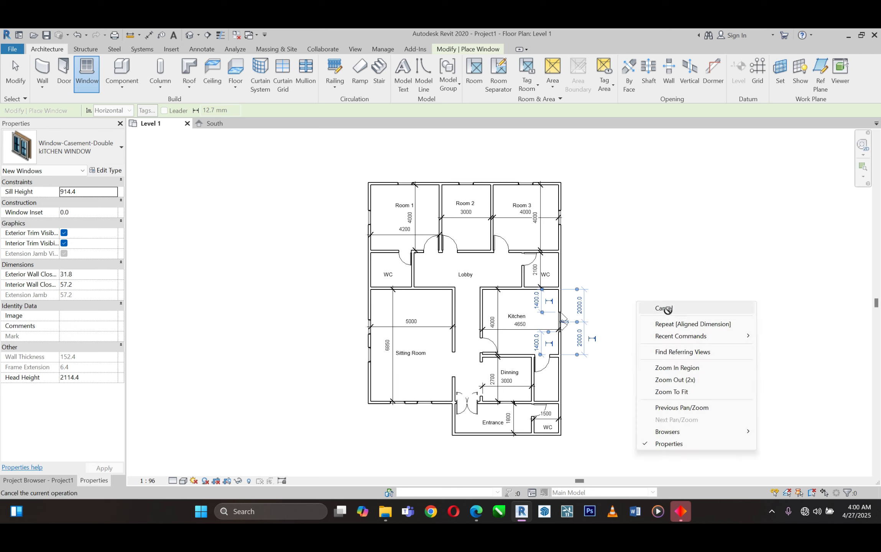
{"action": "right_click", "coordinate": [673, 308]}
{"action": "left_click", "coordinate": [687, 314]}
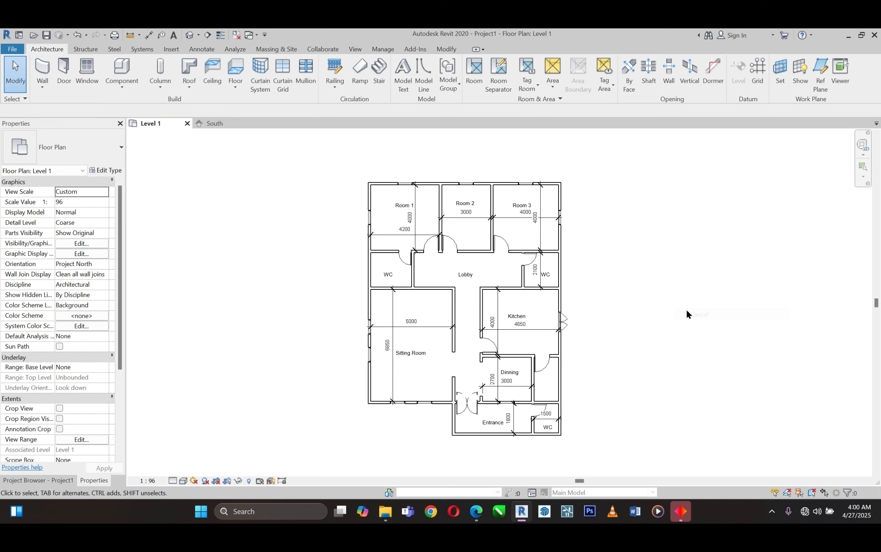
- Place a Fixed 24" x 24" window in the outer wall of the WC above the kitchen, centred 300 mm above its lower wall
{"action": "left_click", "coordinate": [86, 70]}
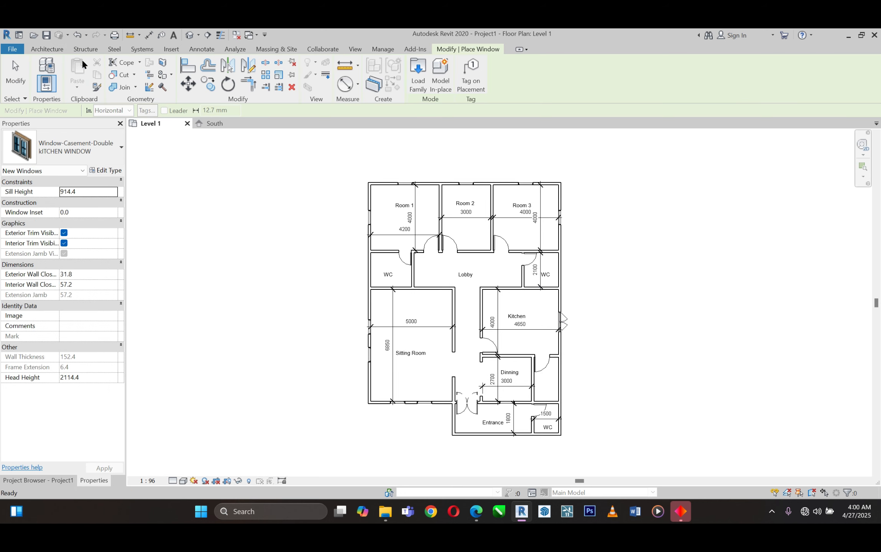
{"action": "left_click", "coordinate": [69, 149]}
{"action": "scroll", "coordinate": [62, 196], "scroll_direction": "up", "scroll_amount": 3}
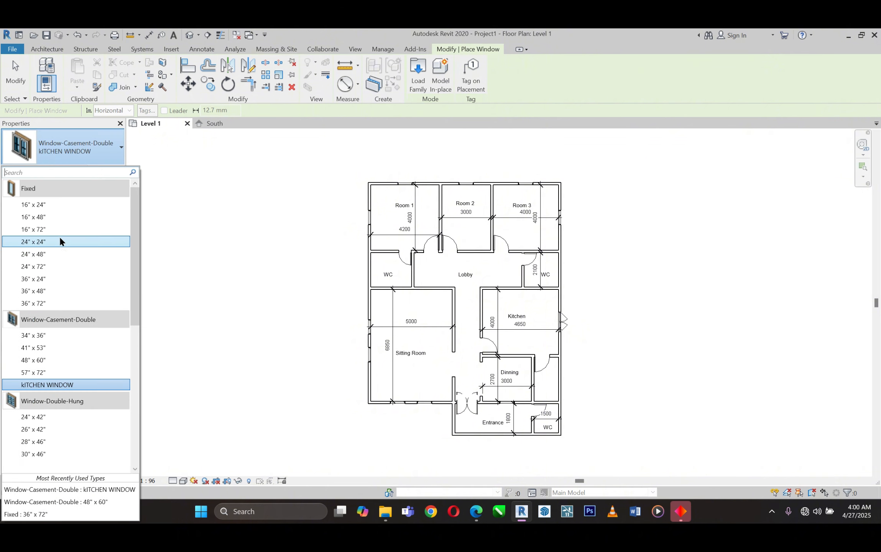
{"action": "left_click", "coordinate": [61, 241]}
{"action": "scroll", "coordinate": [577, 201], "scroll_direction": "up", "scroll_amount": 5}
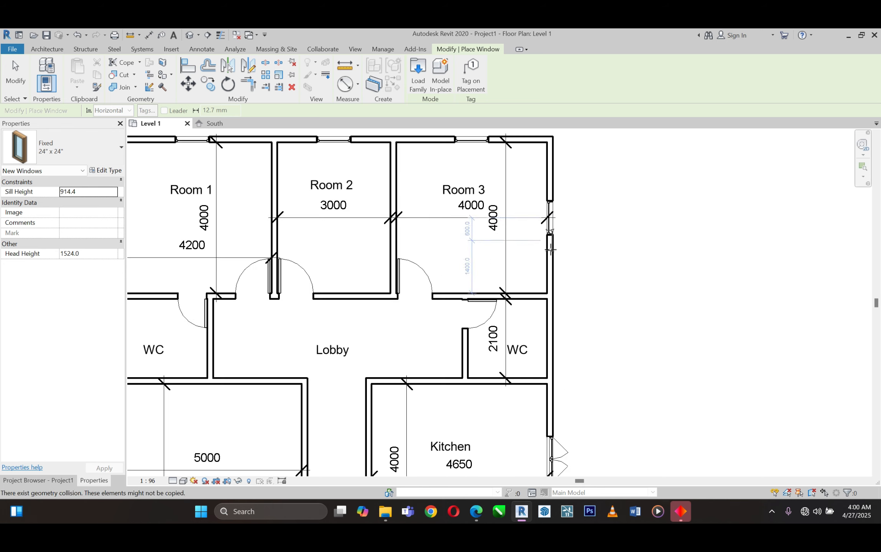
{"action": "scroll", "coordinate": [555, 340], "scroll_direction": "up", "scroll_amount": 2}
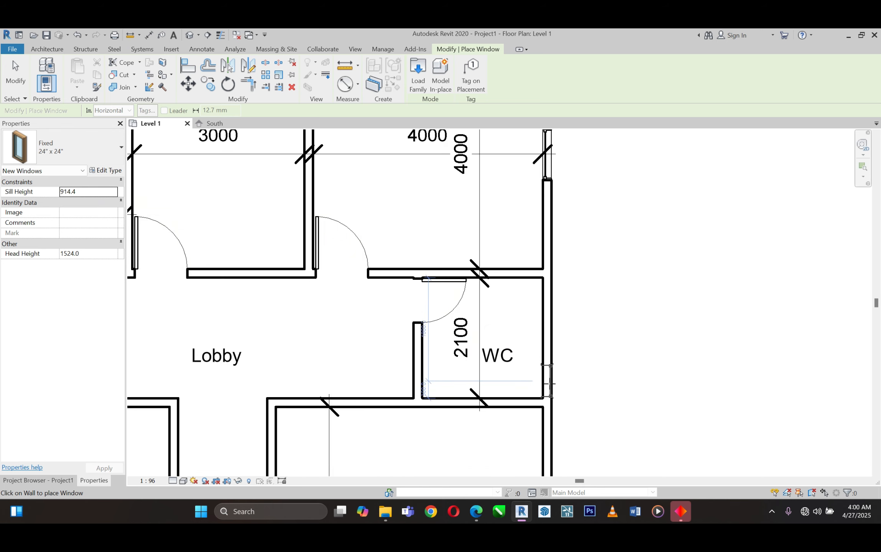
{"action": "scroll", "coordinate": [550, 384], "scroll_direction": "up", "scroll_amount": 2}
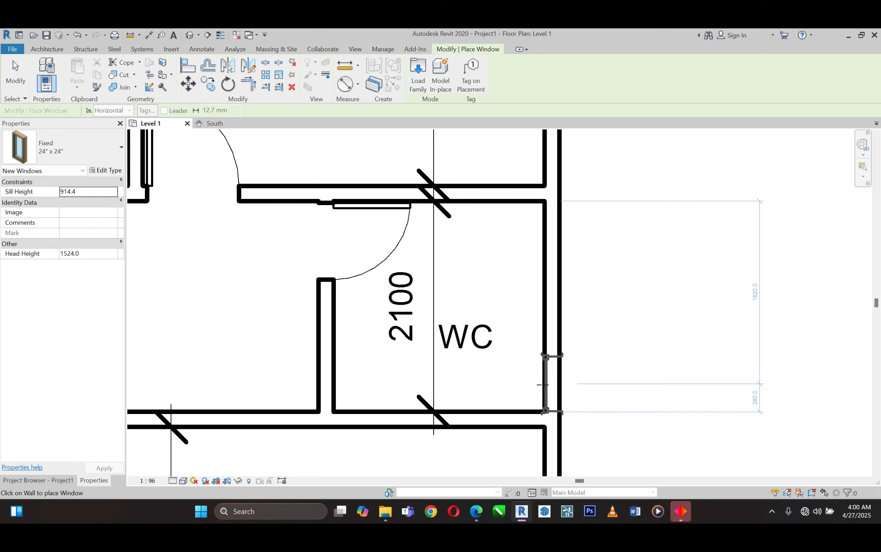
{"action": "left_click", "coordinate": [543, 385]}
{"action": "scroll", "coordinate": [687, 318], "scroll_direction": "down", "scroll_amount": 3}
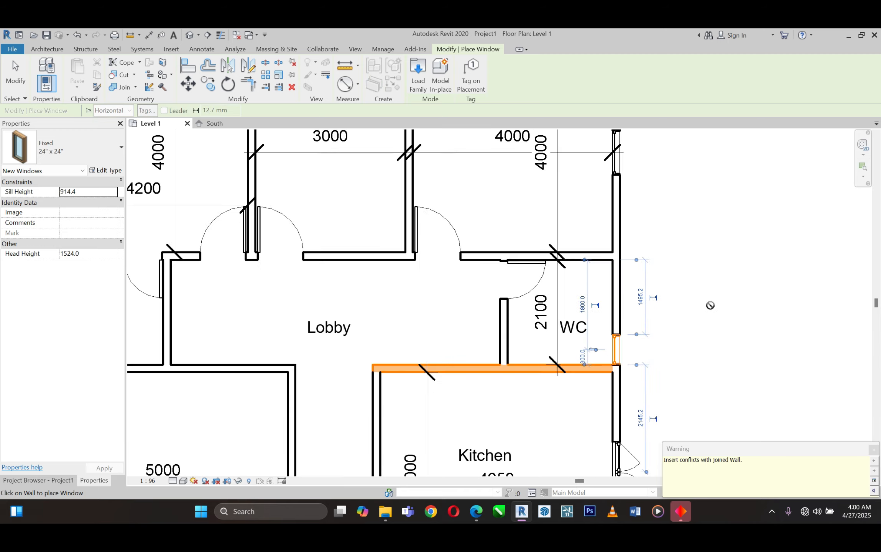
- Place a Fixed 24" x 24" window in the outer wall of the WC beside Room 1, centred 300 mm above its lower wall
{"action": "scroll", "coordinate": [710, 305], "scroll_direction": "down", "scroll_amount": 2}
{"action": "scroll", "coordinate": [239, 318], "scroll_direction": "up", "scroll_amount": 3}
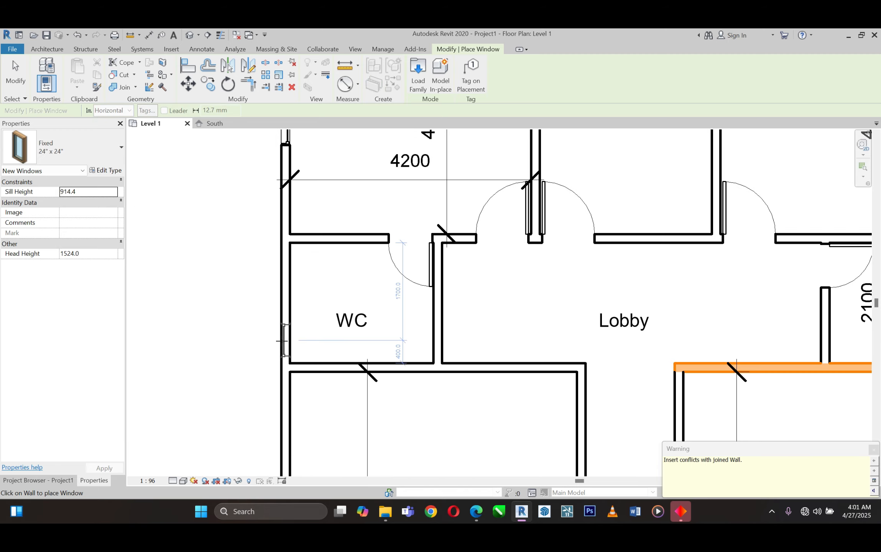
{"action": "scroll", "coordinate": [289, 347], "scroll_direction": "down", "scroll_amount": 5}
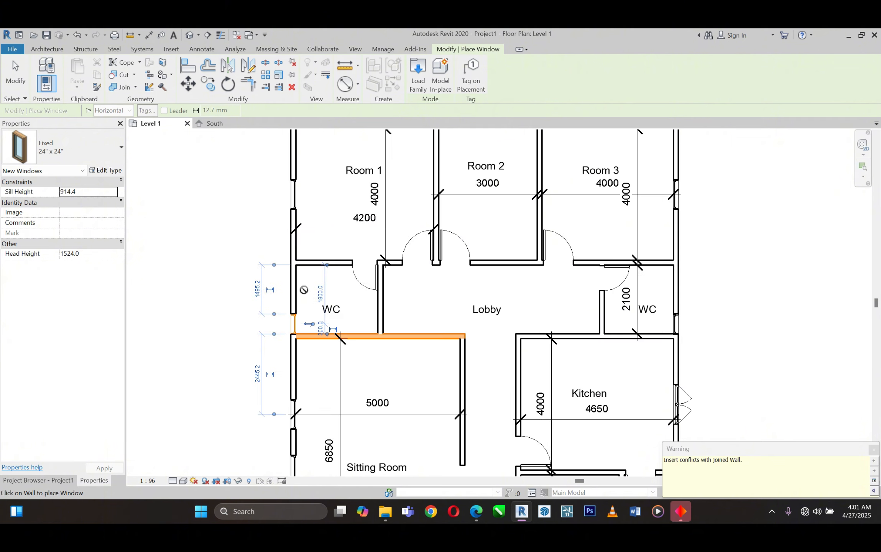
- Place a Fixed 24" x 24" window in the entrance WC's right outer wall, centred 300 mm above its lower wall, and end placement
{"action": "scroll", "coordinate": [292, 343], "scroll_direction": "up", "scroll_amount": 2}
{"action": "scroll", "coordinate": [485, 407], "scroll_direction": "up", "scroll_amount": 3}
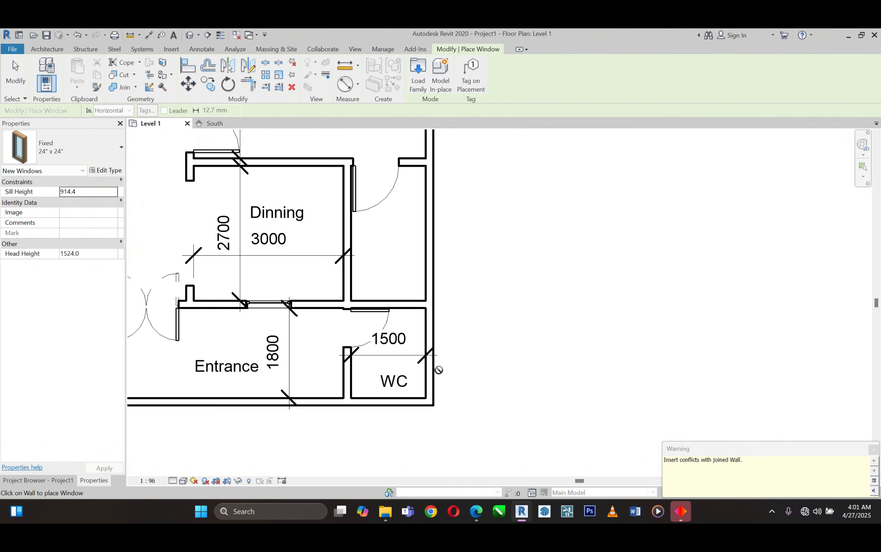
{"action": "scroll", "coordinate": [435, 369], "scroll_direction": "up", "scroll_amount": 2}
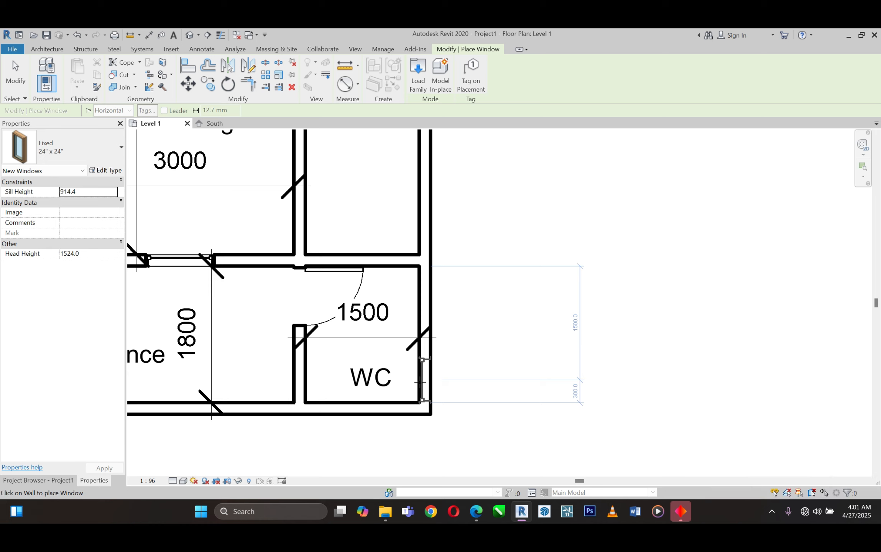
{"action": "scroll", "coordinate": [539, 404], "scroll_direction": "down", "scroll_amount": 2}
{"action": "scroll", "coordinate": [539, 405], "scroll_direction": "down", "scroll_amount": 4}
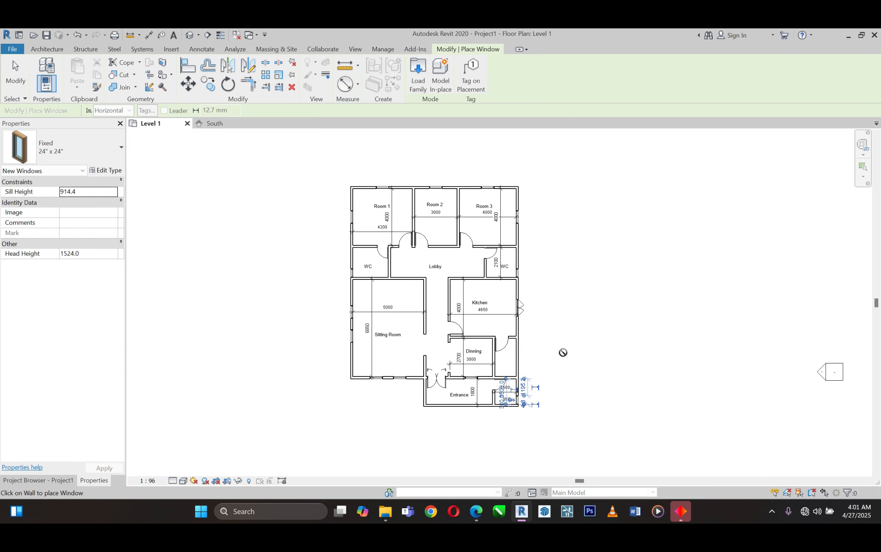
{"action": "scroll", "coordinate": [574, 321], "scroll_direction": "up", "scroll_amount": 1}
{"action": "right_click", "coordinate": [575, 318]}
{"action": "left_click", "coordinate": [603, 324]}
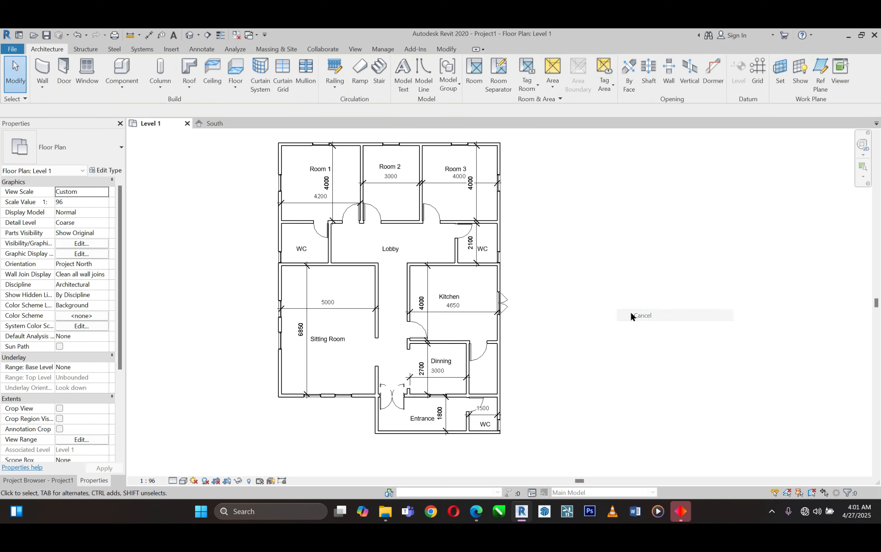
- Reposition the window of the WC above the kitchen, setting its lower edge 0 mm from the WC's lower wall
{"action": "scroll", "coordinate": [510, 250], "scroll_direction": "up", "scroll_amount": 5}
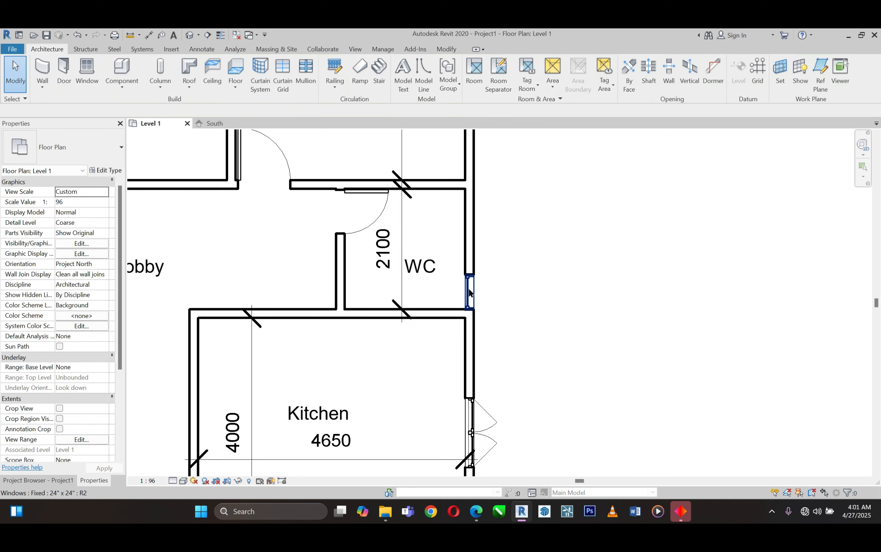
{"action": "left_click", "coordinate": [470, 291]}
{"action": "scroll", "coordinate": [474, 294], "scroll_direction": "up", "scroll_amount": 2}
{"action": "left_click_drag", "start_coordinate": [460, 301], "coordinate": [460, 258]}
{"action": "left_click", "coordinate": [508, 305]}
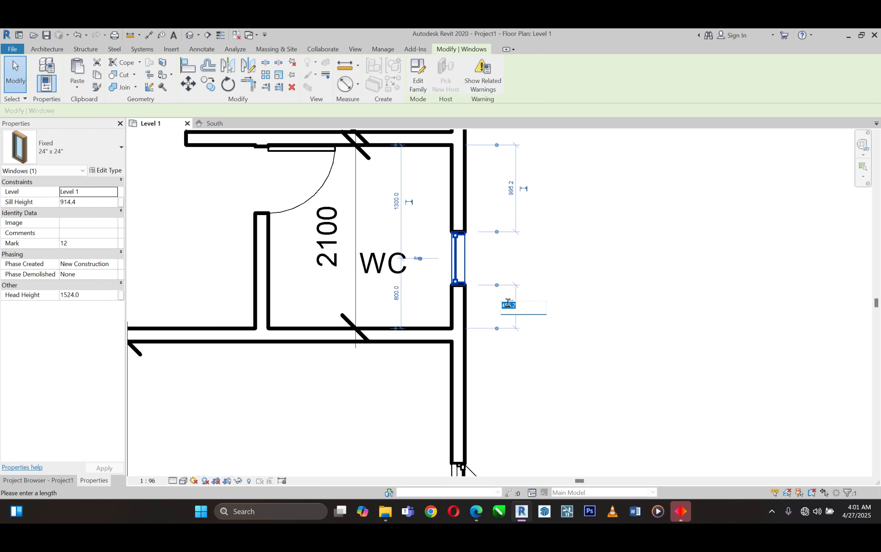
{"action": "type", "text": "0"}
{"action": "key", "text": "Return"}
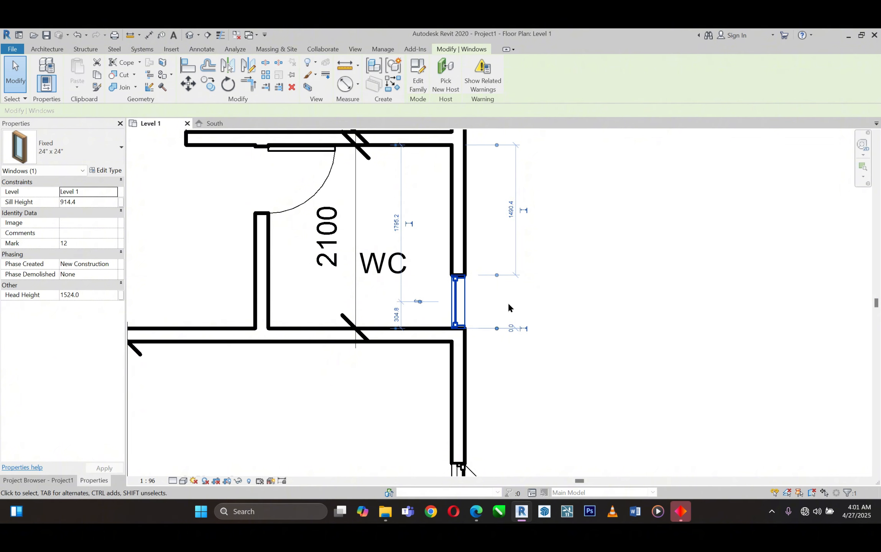
- Reposition the window of the WC below Room 1, setting its lower edge 0 mm from the WC's lower wall
{"action": "left_click", "coordinate": [574, 291]}
{"action": "scroll", "coordinate": [574, 284], "scroll_direction": "down", "scroll_amount": 5}
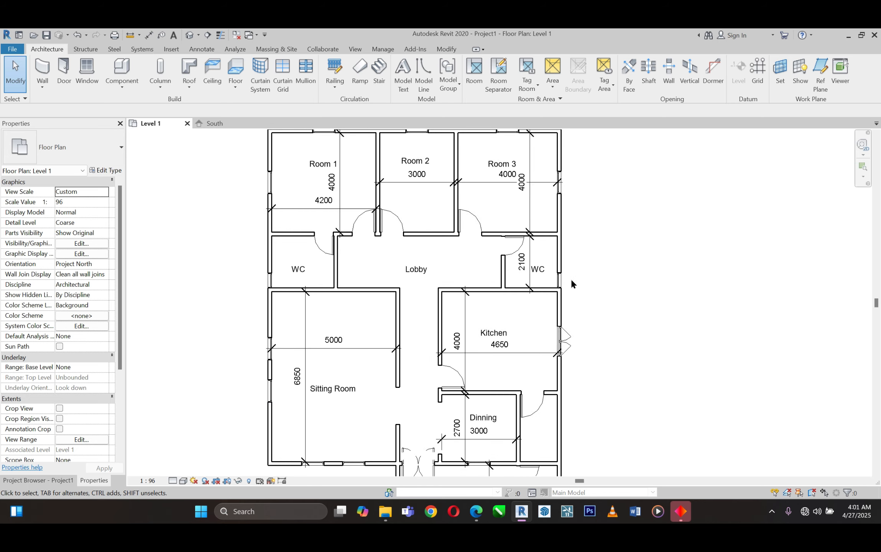
{"action": "scroll", "coordinate": [212, 238], "scroll_direction": "up", "scroll_amount": 3}
{"action": "scroll", "coordinate": [276, 268], "scroll_direction": "up", "scroll_amount": 3}
{"action": "left_click", "coordinate": [345, 295]}
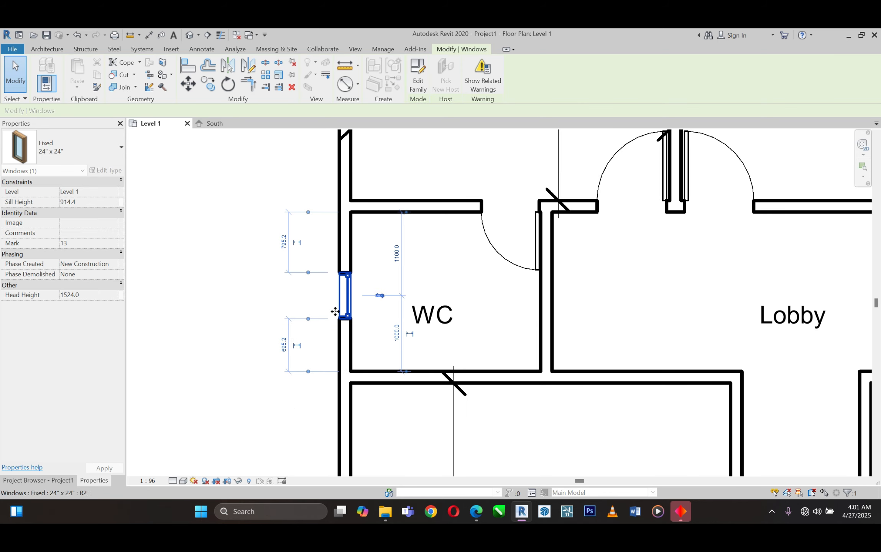
{"action": "left_click", "coordinate": [283, 345]}
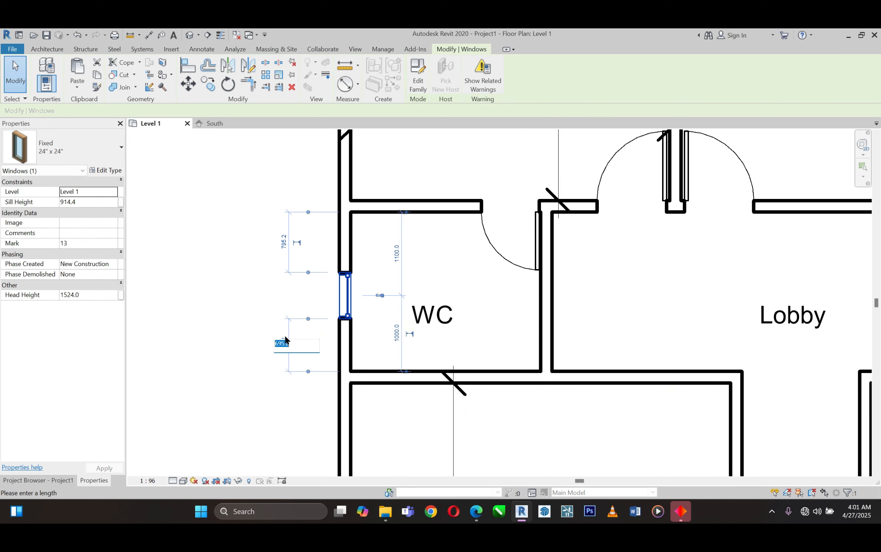
{"action": "type", "text": "0"}
{"action": "key", "text": "Return"}
- Reposition the entrance WC's window in the outer wall, setting its lower edge 0 mm from the WC's lower wall, and deselect it
{"action": "scroll", "coordinate": [287, 329], "scroll_direction": "down", "scroll_amount": 5}
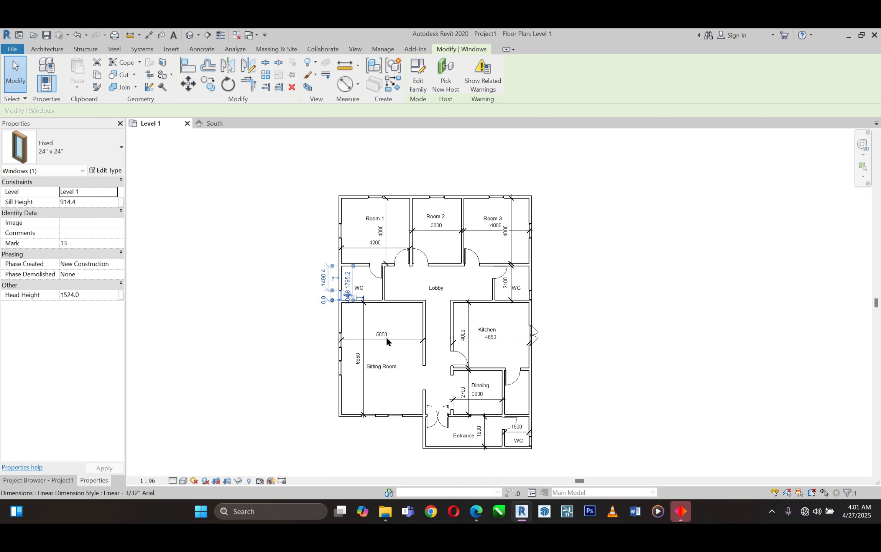
{"action": "scroll", "coordinate": [527, 467], "scroll_direction": "up", "scroll_amount": 8}
{"action": "left_click", "coordinate": [547, 350]}
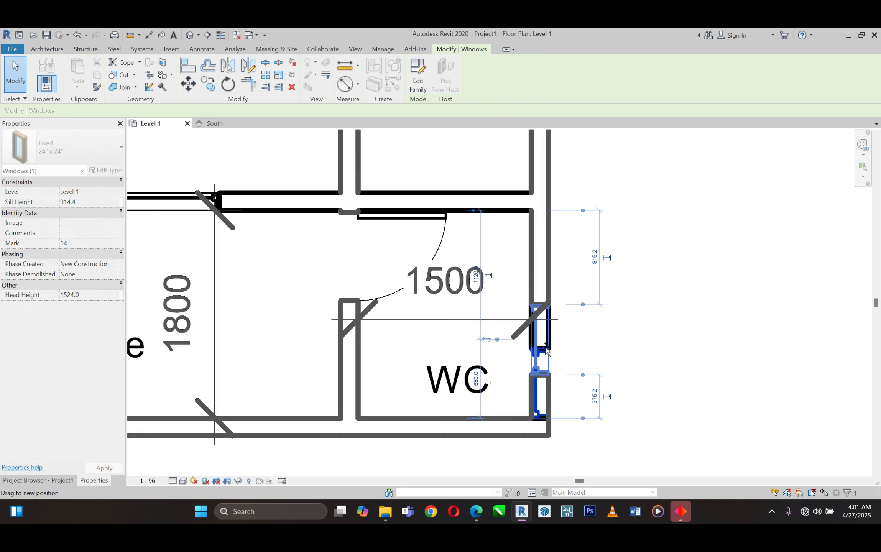
{"action": "left_click", "coordinate": [594, 396]}
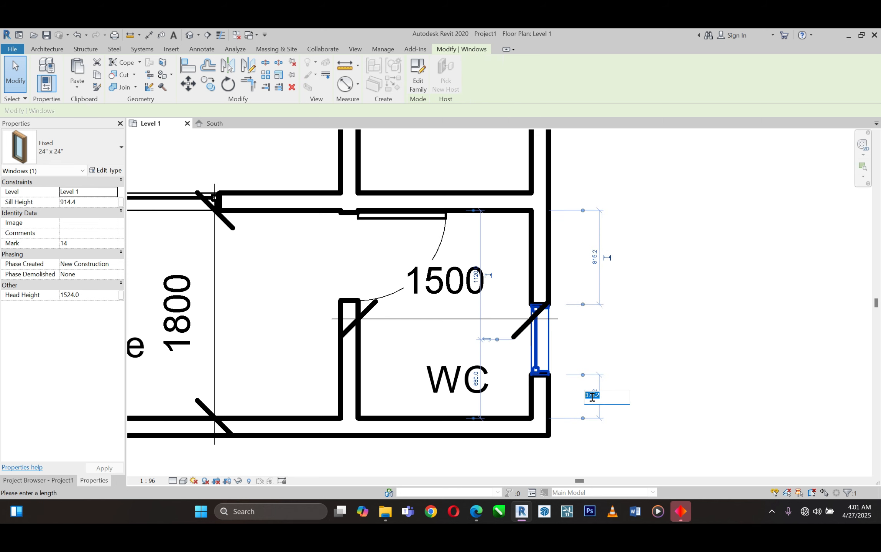
{"action": "type", "text": "0"}
{"action": "key", "text": "Return"}
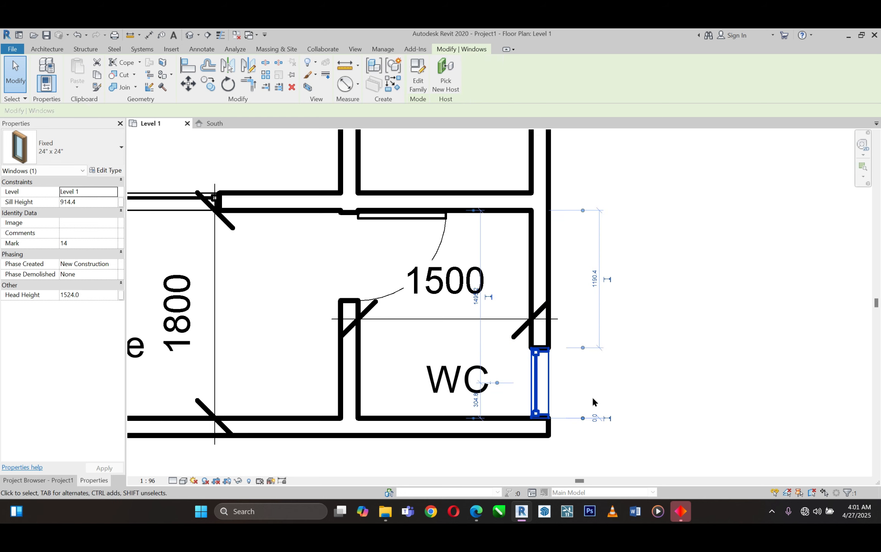
{"action": "left_click", "coordinate": [660, 396]}
{"action": "scroll", "coordinate": [638, 408], "scroll_direction": "down", "scroll_amount": 5}
{"action": "scroll", "coordinate": [564, 424], "scroll_direction": "down", "scroll_amount": 5}
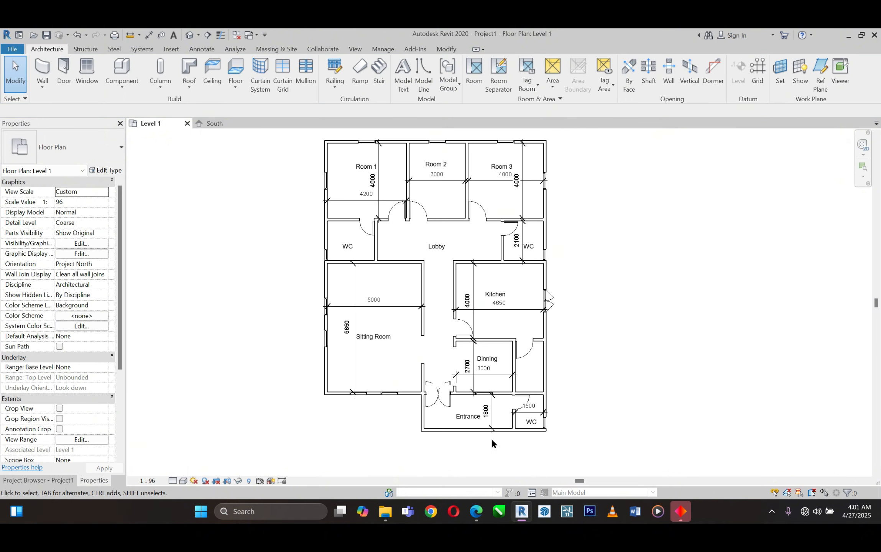